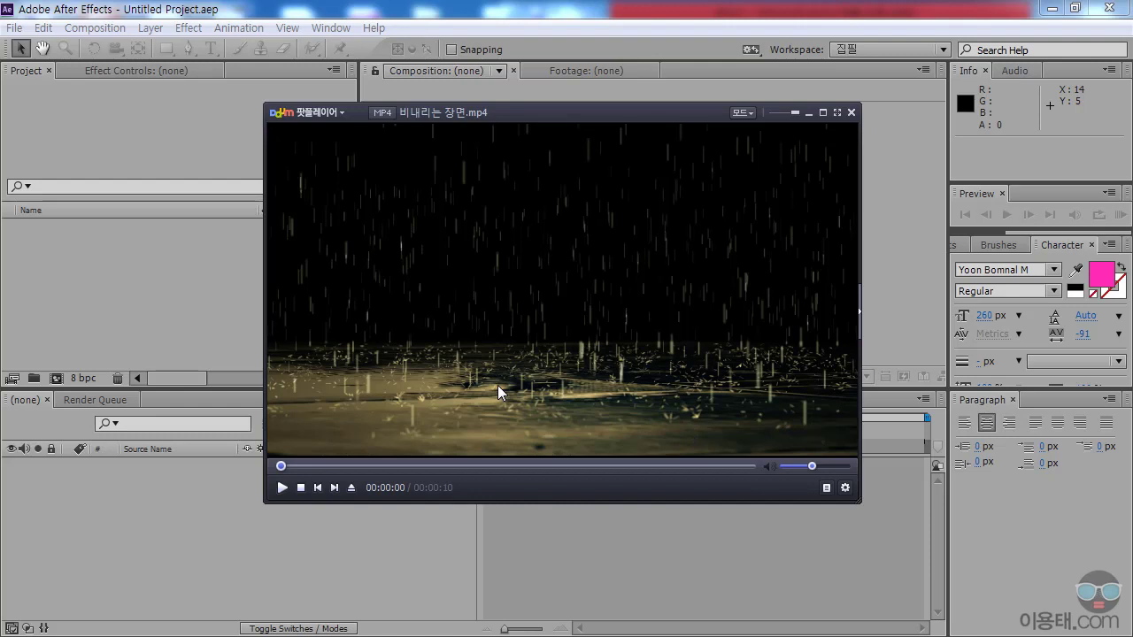
# Play the reference clip 비내리는 장면.mp4 to examine the rain scene, and switch back to After Effects.
pyautogui.click(280, 488)
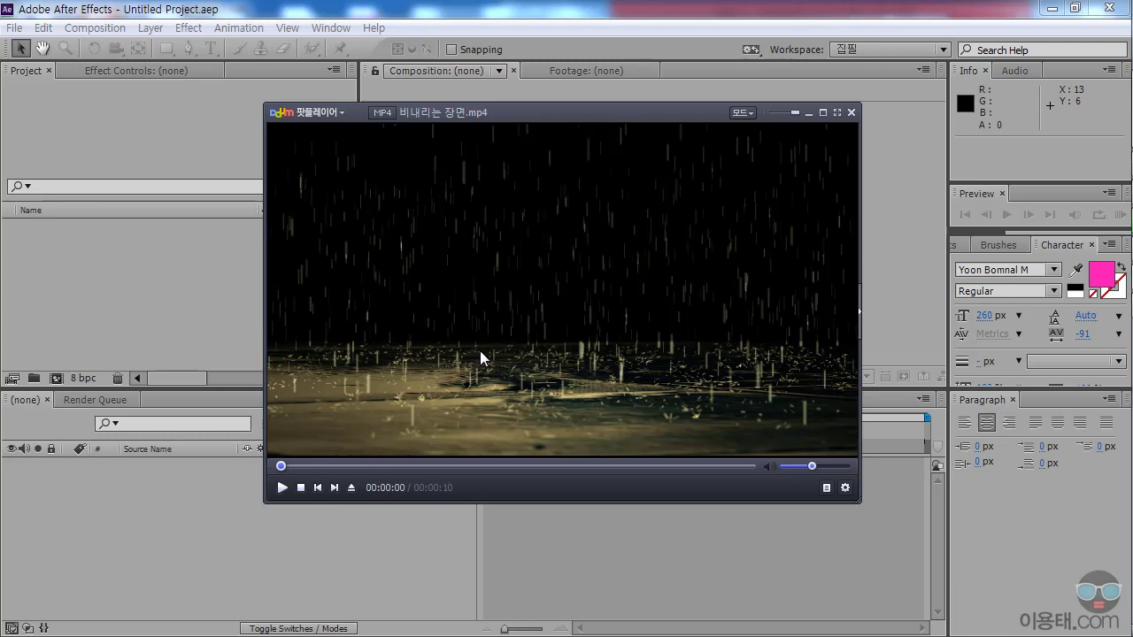
pyautogui.click(443, 10)
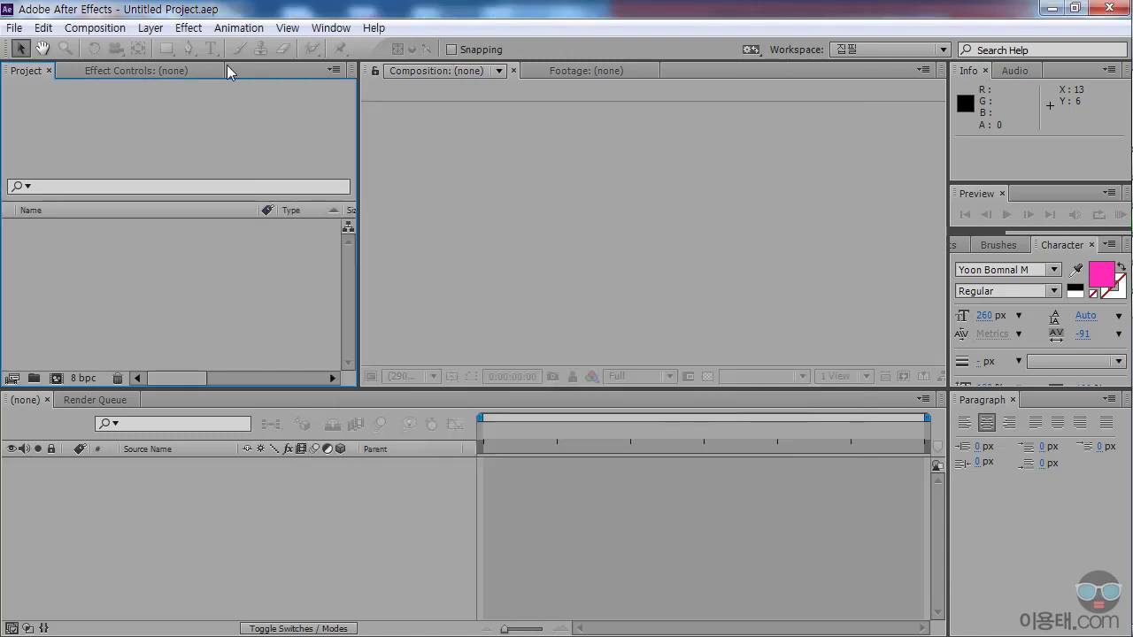
# Create a 1280 x 720 composition named 비내리는 장면, at 29.97 fps with a duration of 0:00:10:00.
pyautogui.click(94, 27)
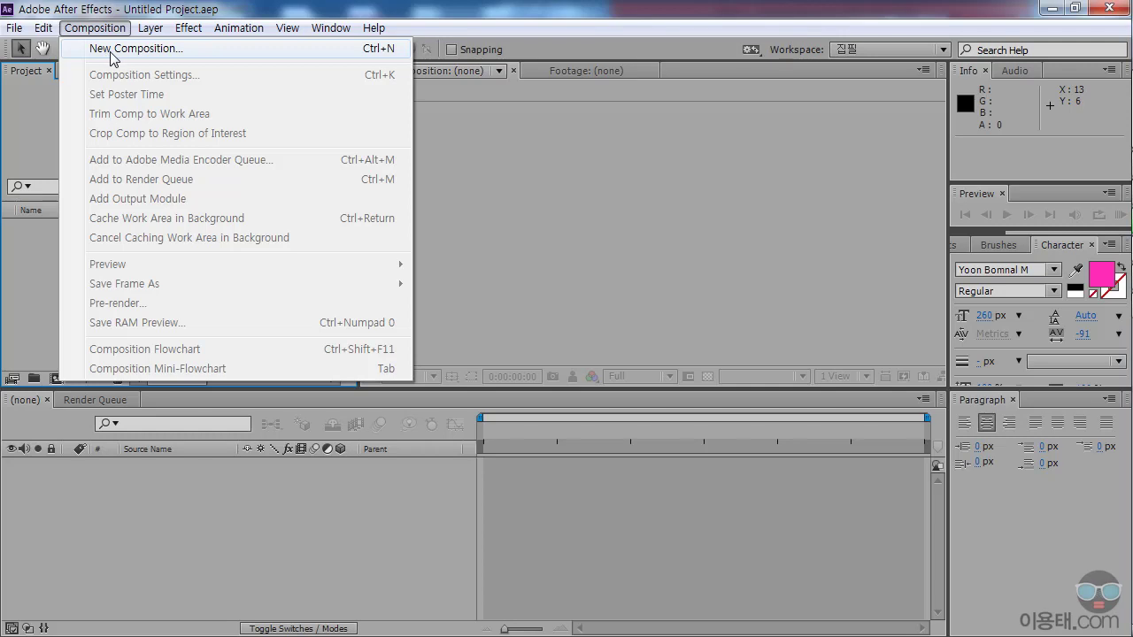
pyautogui.click(139, 49)
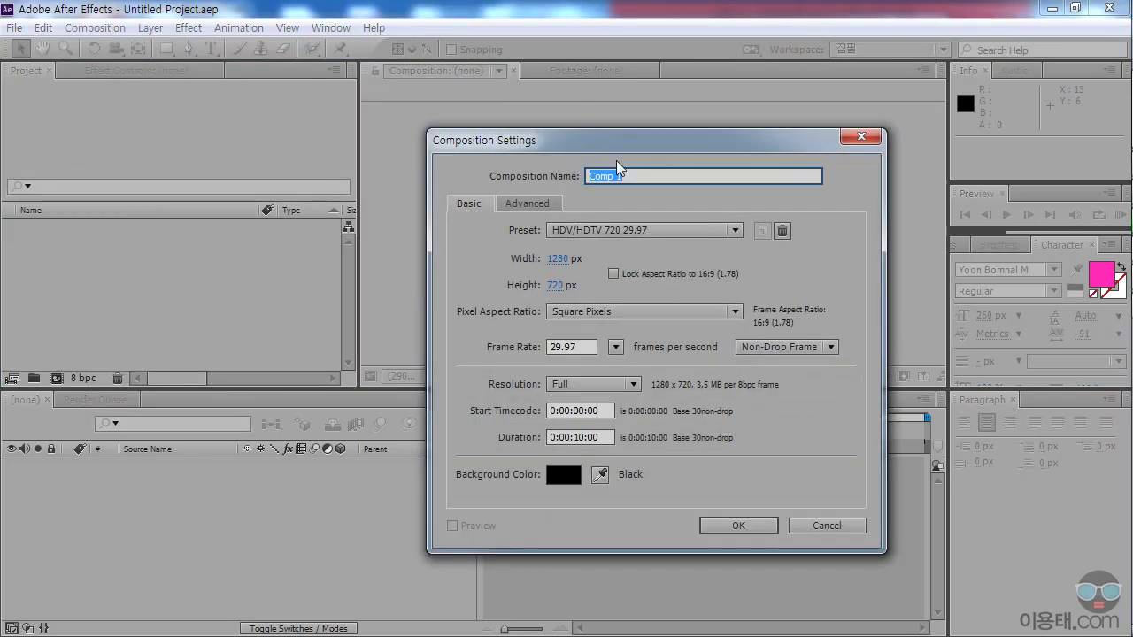
pyautogui.write('배')
pyautogui.write('내리는 봄')
pyautogui.write('면')
pyautogui.click(730, 526)
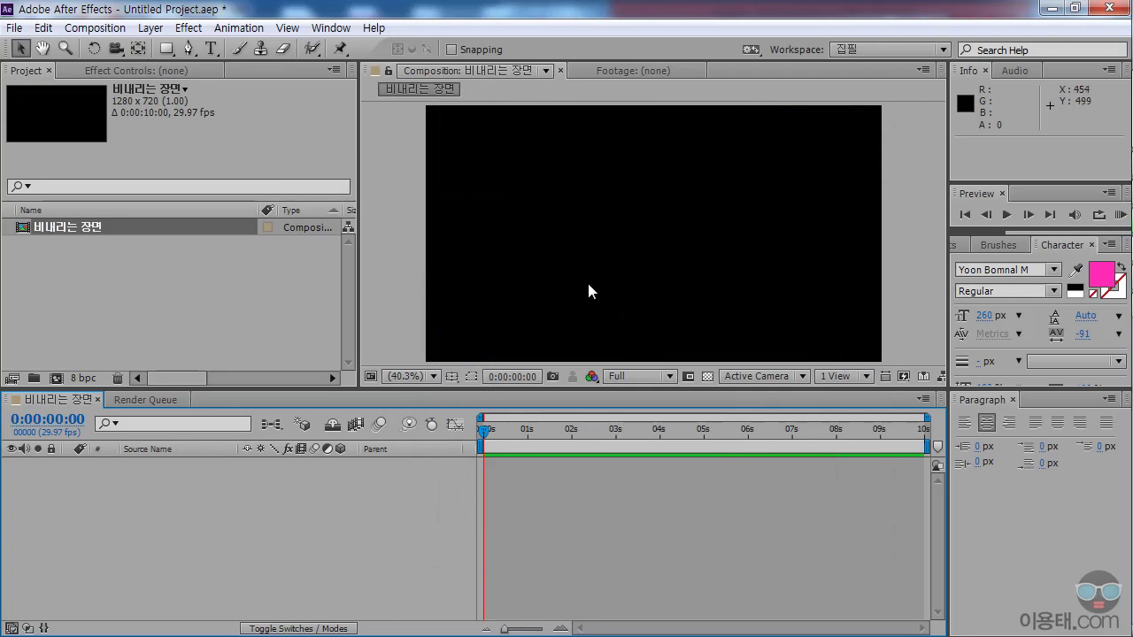
# Add a white 1280 x 720 px solid layer named 바닥 to the composition.
pyautogui.moveTo(213, 388); pyautogui.dragTo(218, 418)
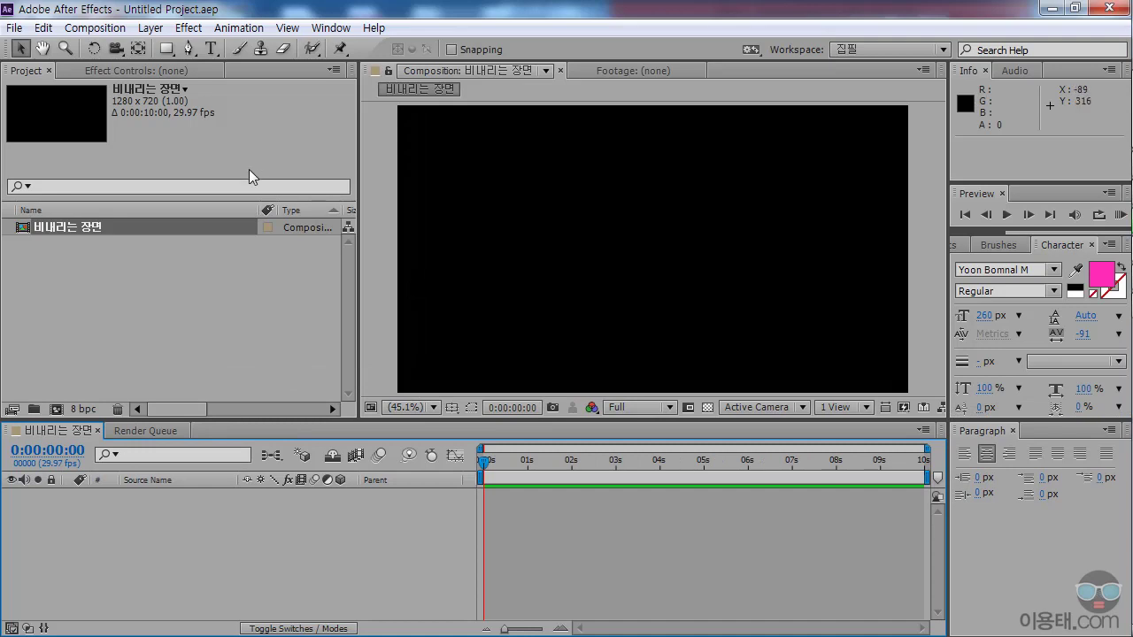
pyautogui.click(150, 29)
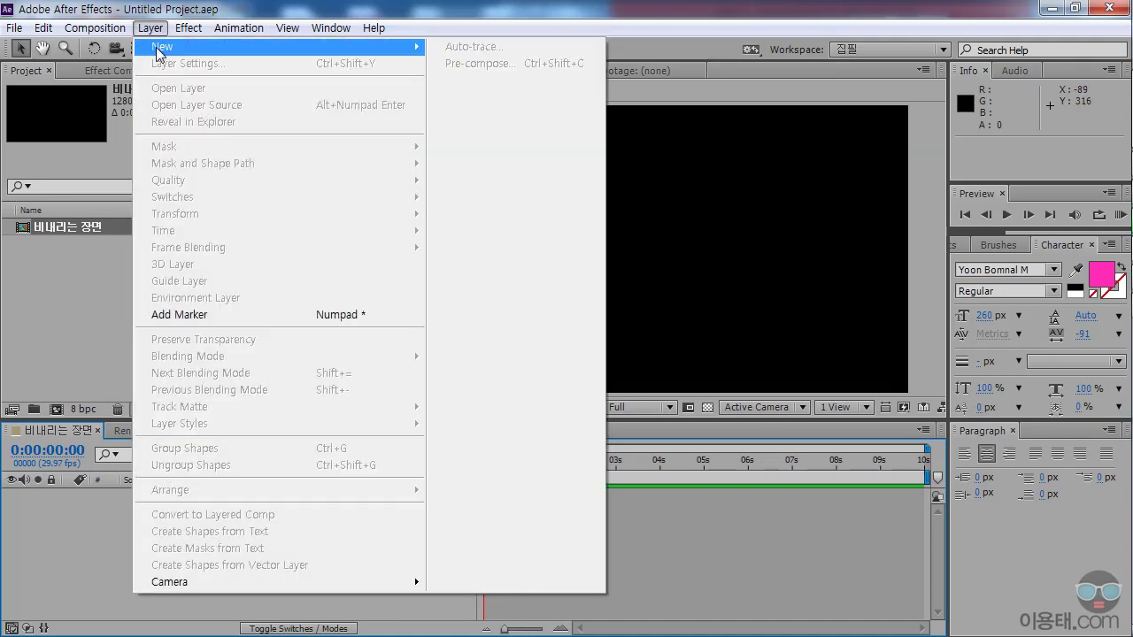
pyautogui.moveTo(159, 52)
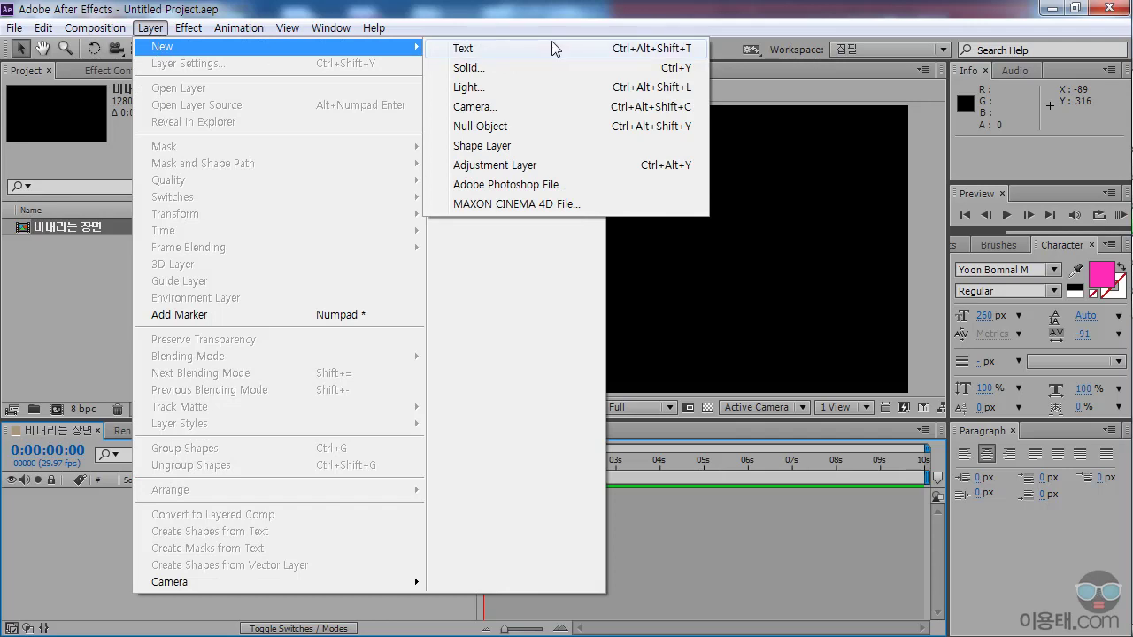
pyautogui.click(523, 67)
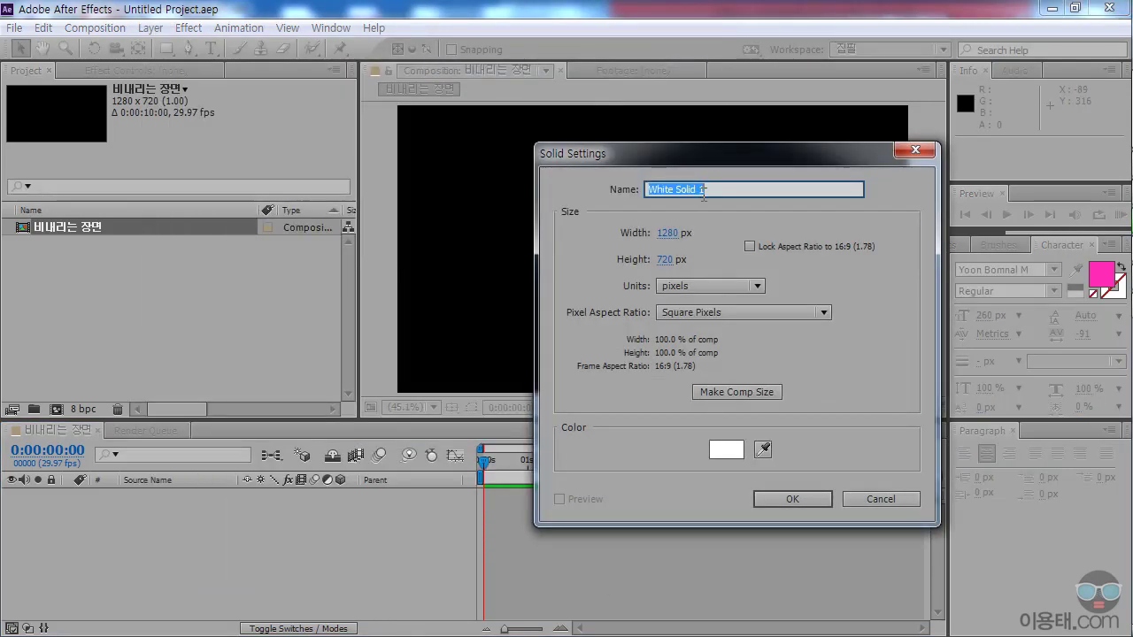
pyautogui.write('ㅂㅏ람')
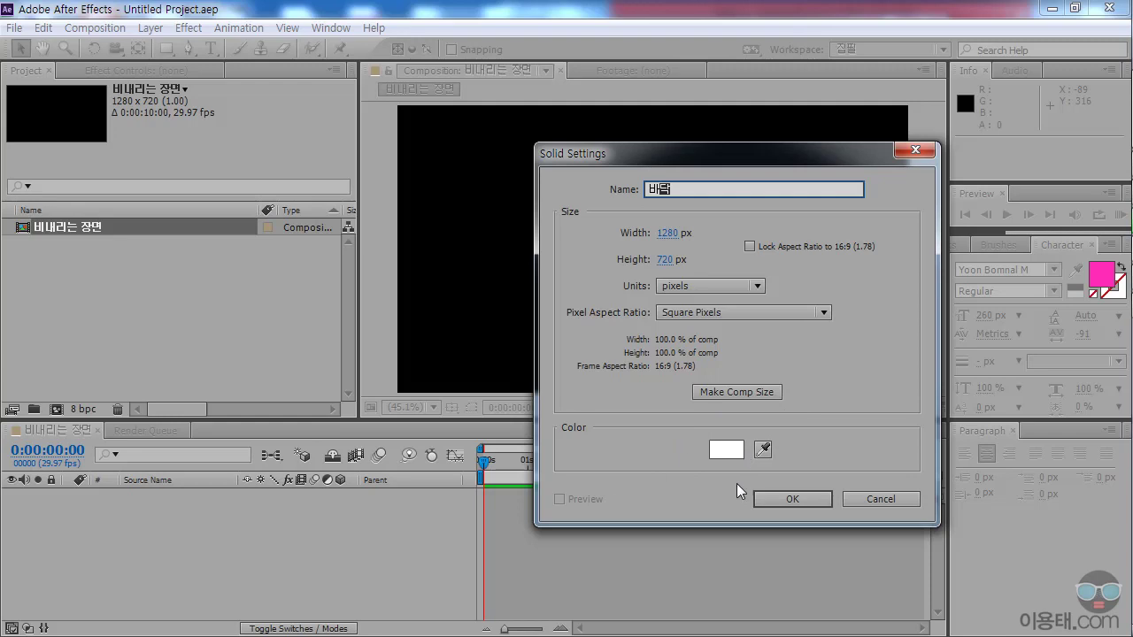
pyautogui.click(801, 500)
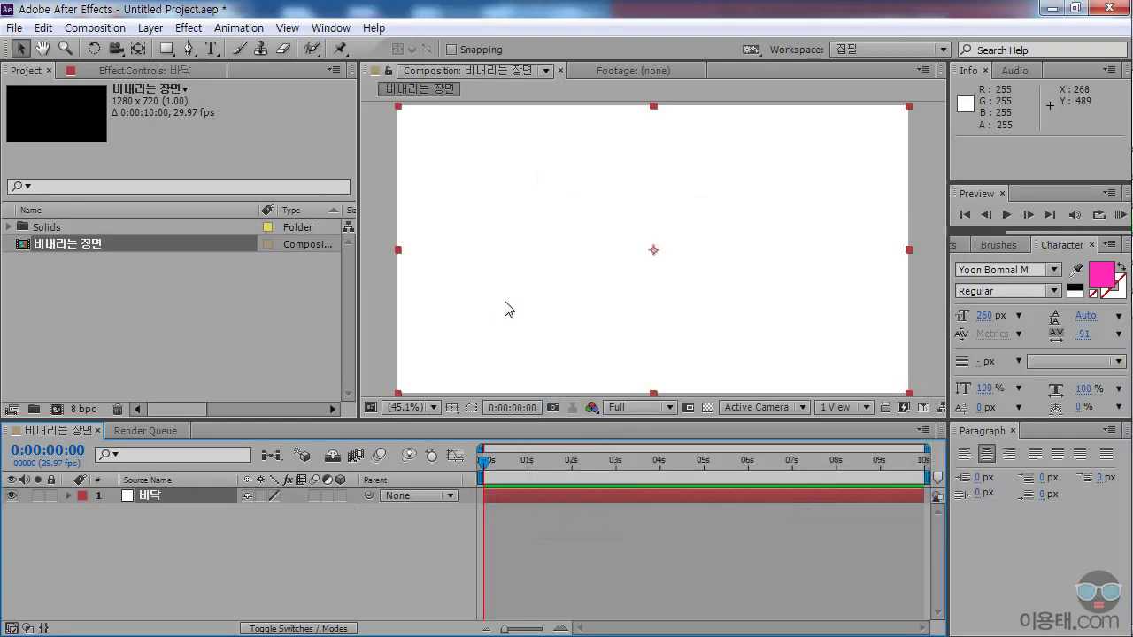
# Make the 바닥 layer 3D and rotate it about its X axis to an orientation of 270°, 0°, 0°.
pyautogui.click(341, 495)
pyautogui.moveTo(289, 417); pyautogui.dragTo(291, 435)
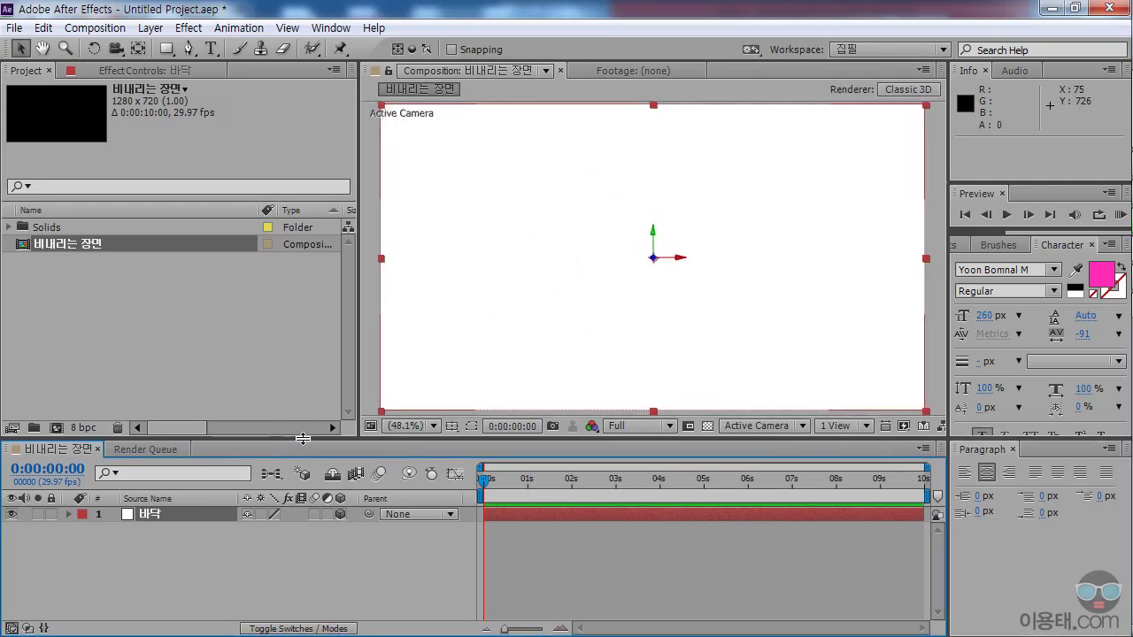
pyautogui.click(93, 49)
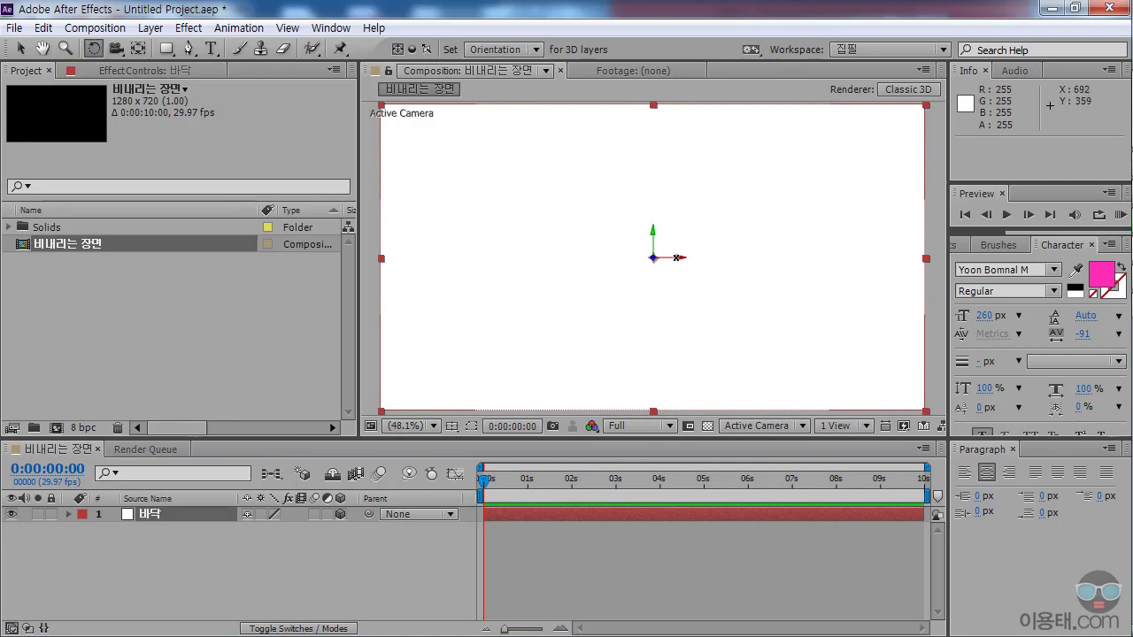
pyautogui.moveTo(675, 258); pyautogui.dragTo(675, 221)
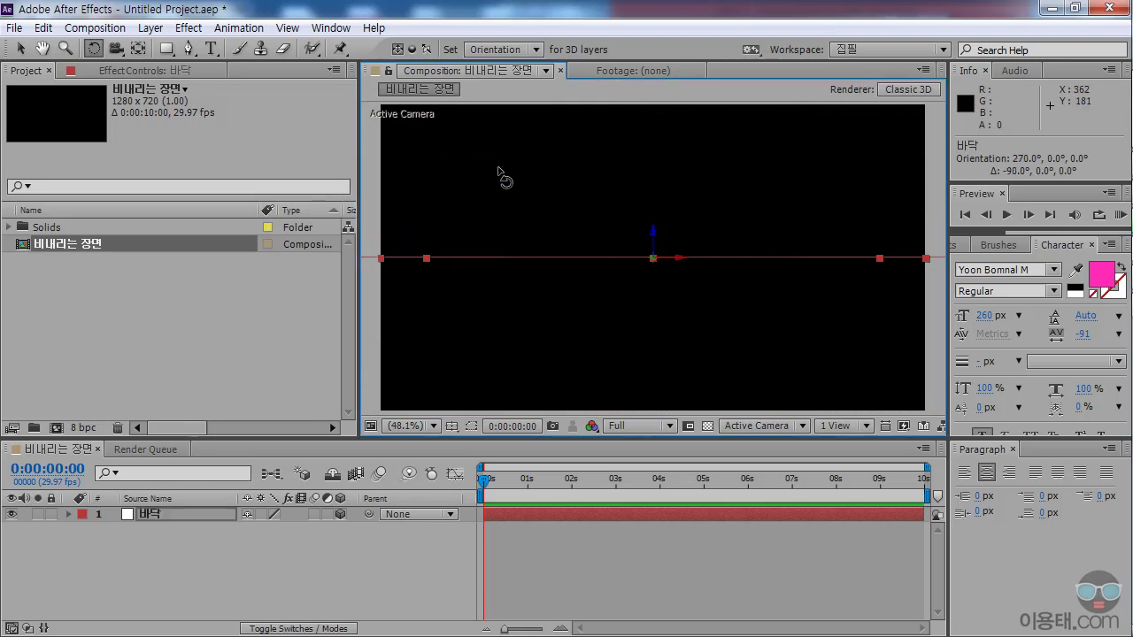
# Move the 바닥 layer straight down to a Y position of about 534.8.
pyautogui.click(22, 49)
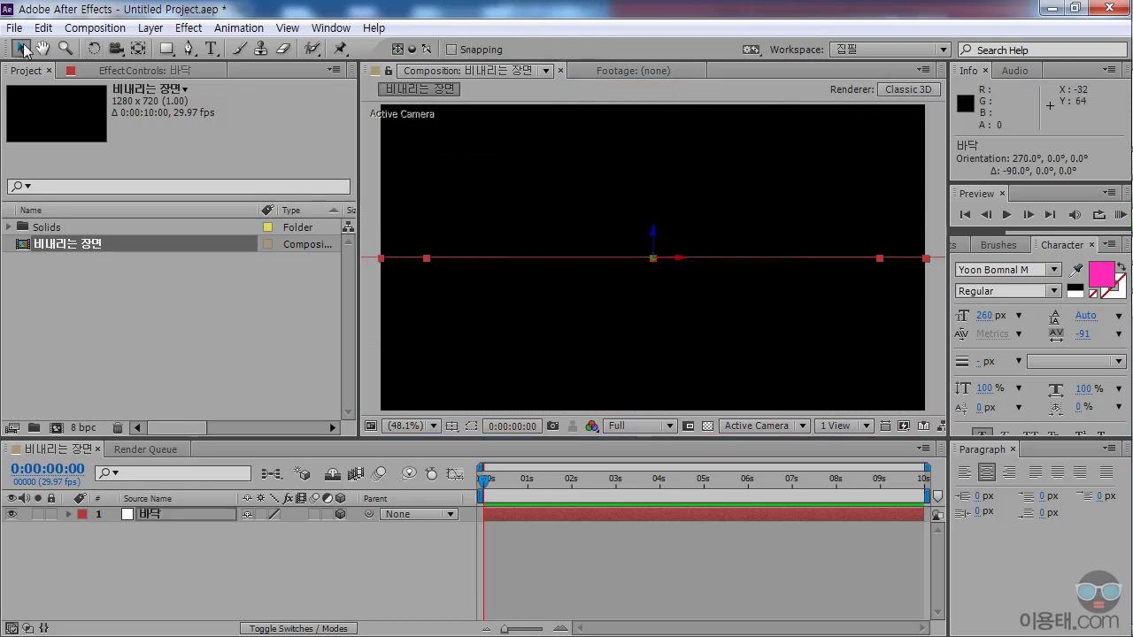
pyautogui.moveTo(655, 236); pyautogui.dragTo(652, 305)
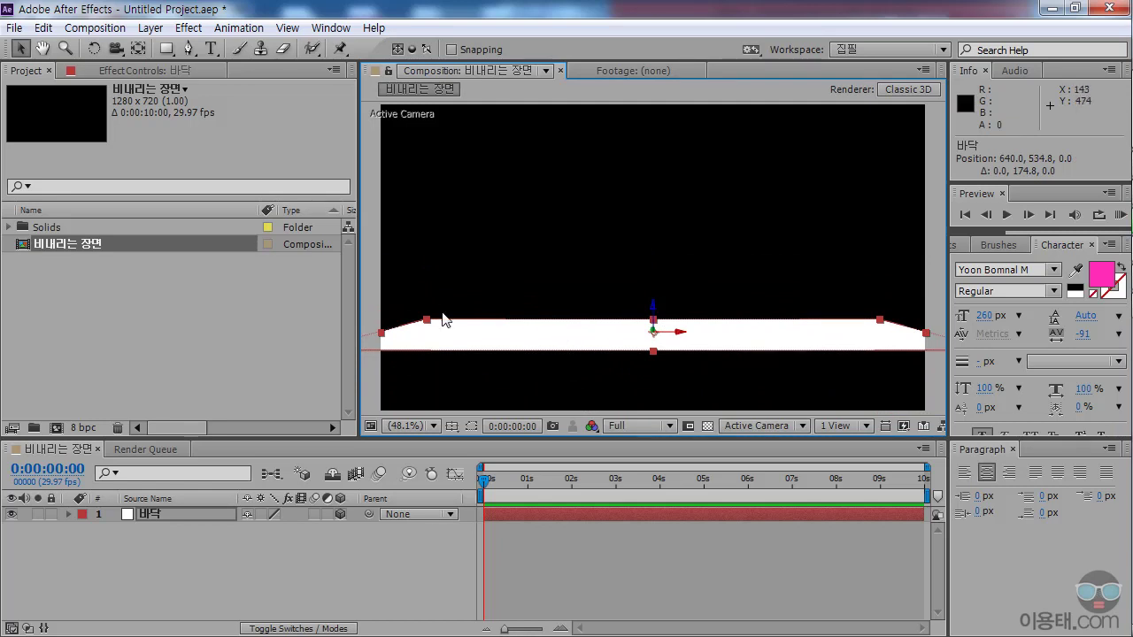
# Resize the 바닥 solid to 2600 x 2600 px and raise it to a Y position of about 516.1.
pyautogui.click(149, 27)
pyautogui.click(168, 64)
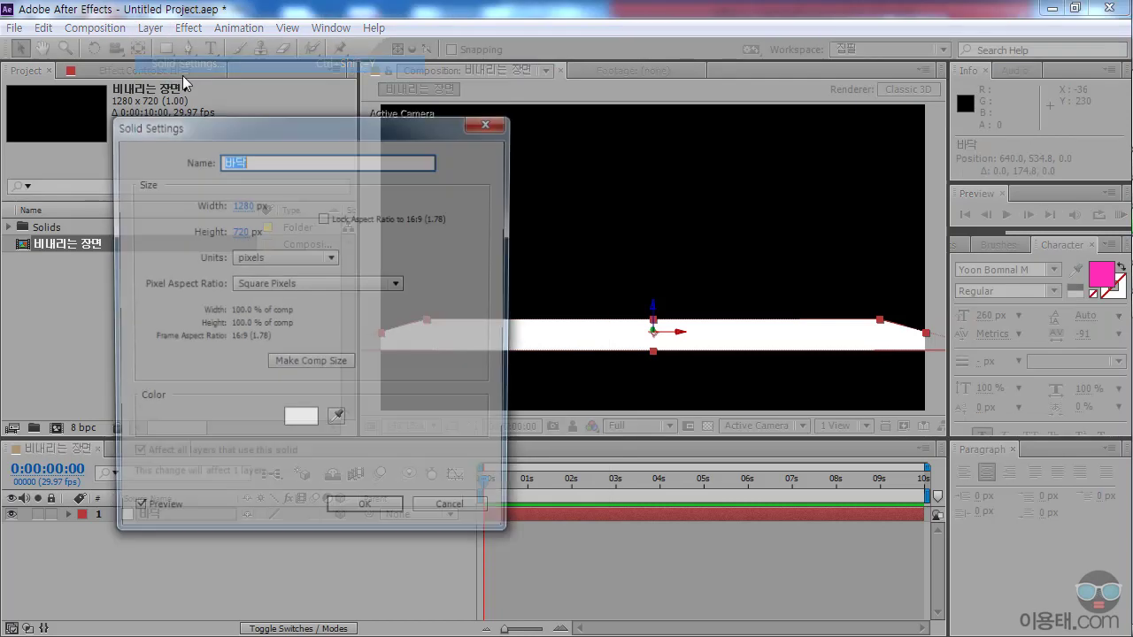
pyautogui.click(242, 205)
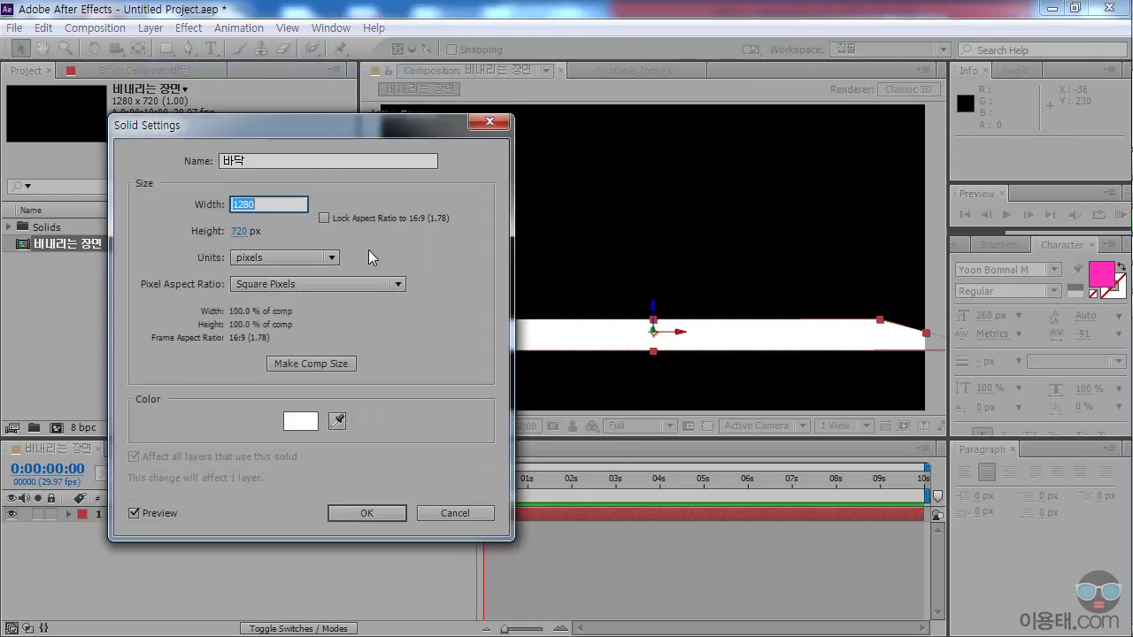
pyautogui.write('2600')
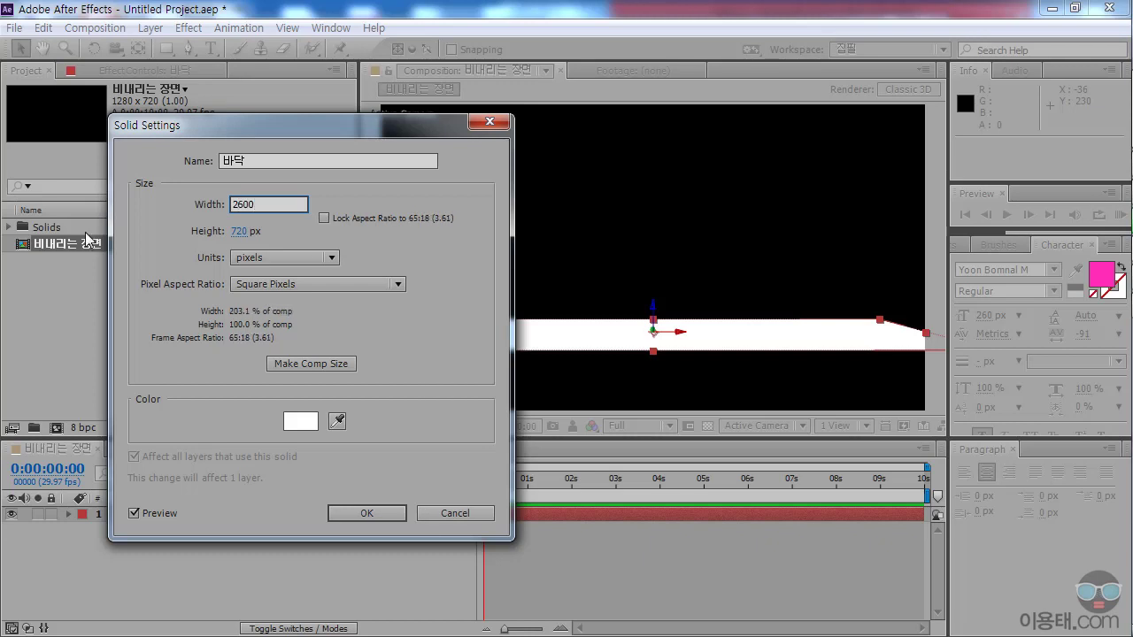
pyautogui.click(240, 232)
pyautogui.write('2600')
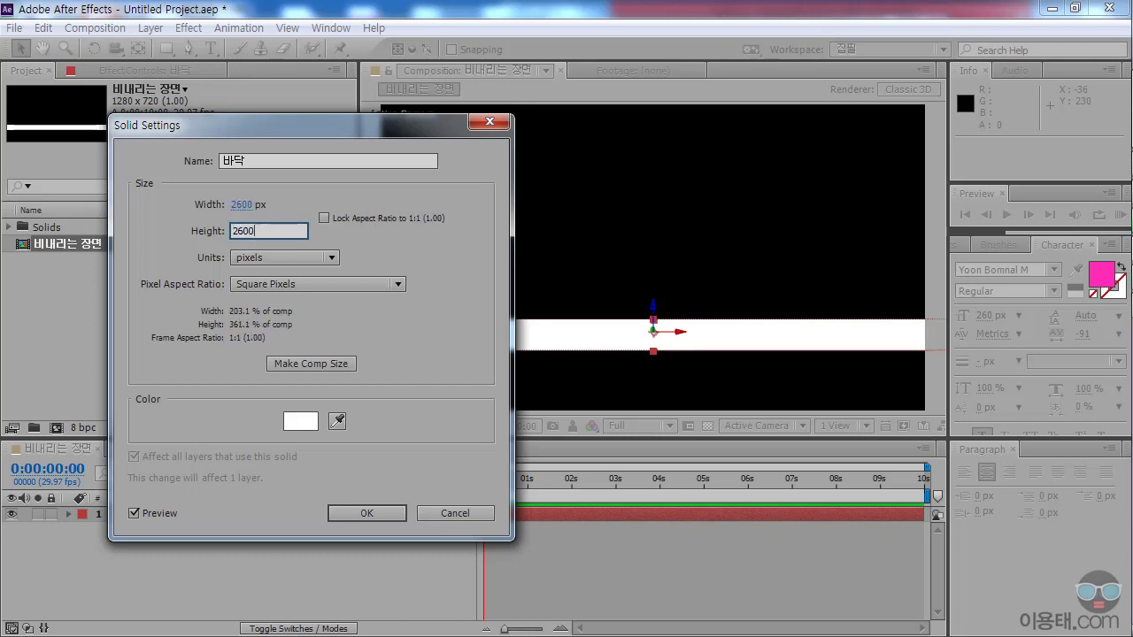
pyautogui.click(368, 515)
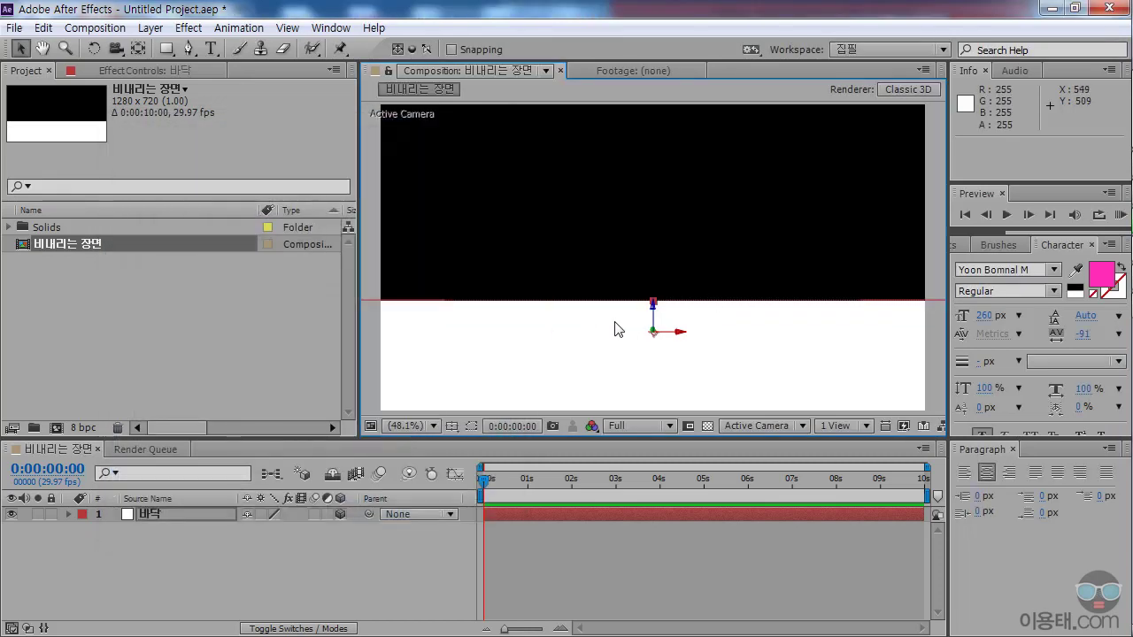
pyautogui.moveTo(653, 306); pyautogui.dragTo(653, 298)
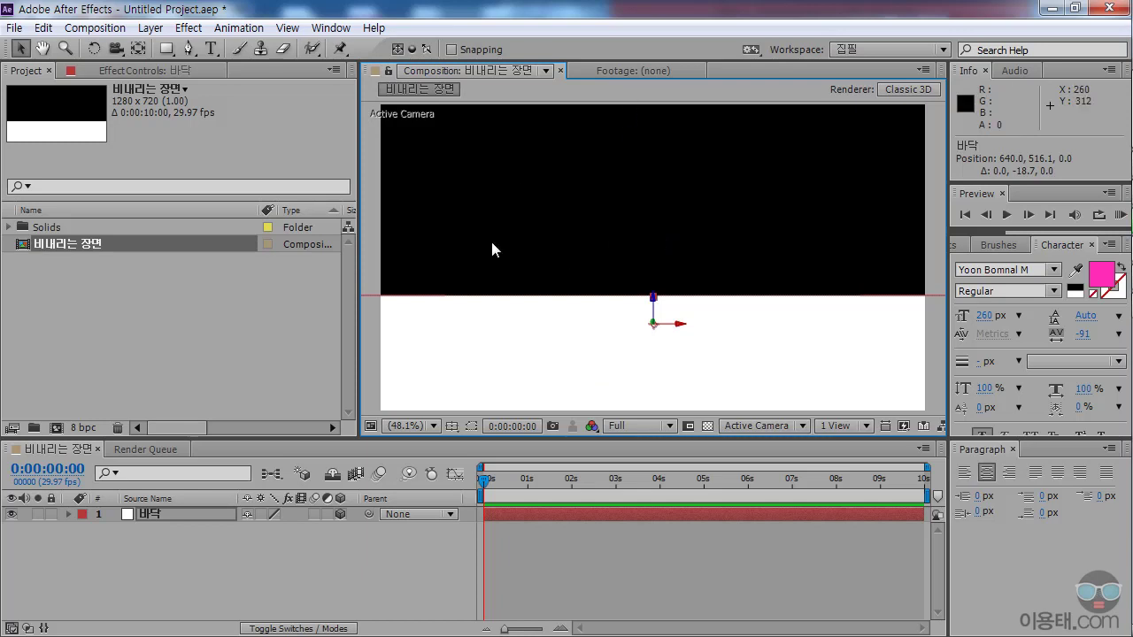
# Add a white Point light with 100% intensity, no falloff and Casts Shadows enabled.
pyautogui.click(150, 28)
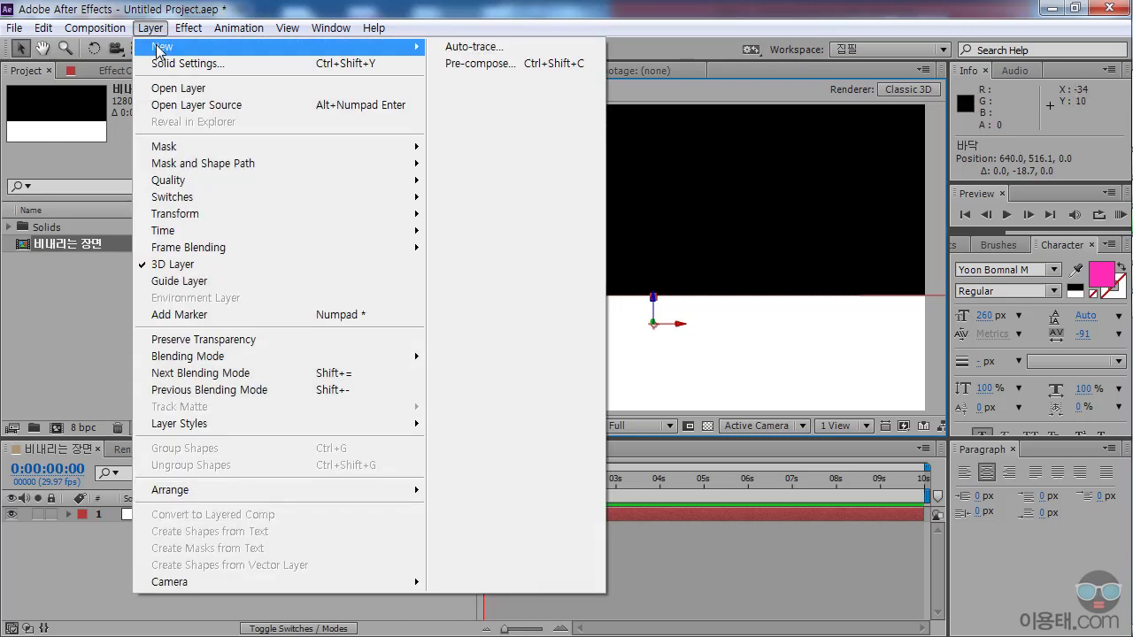
pyautogui.moveTo(159, 50)
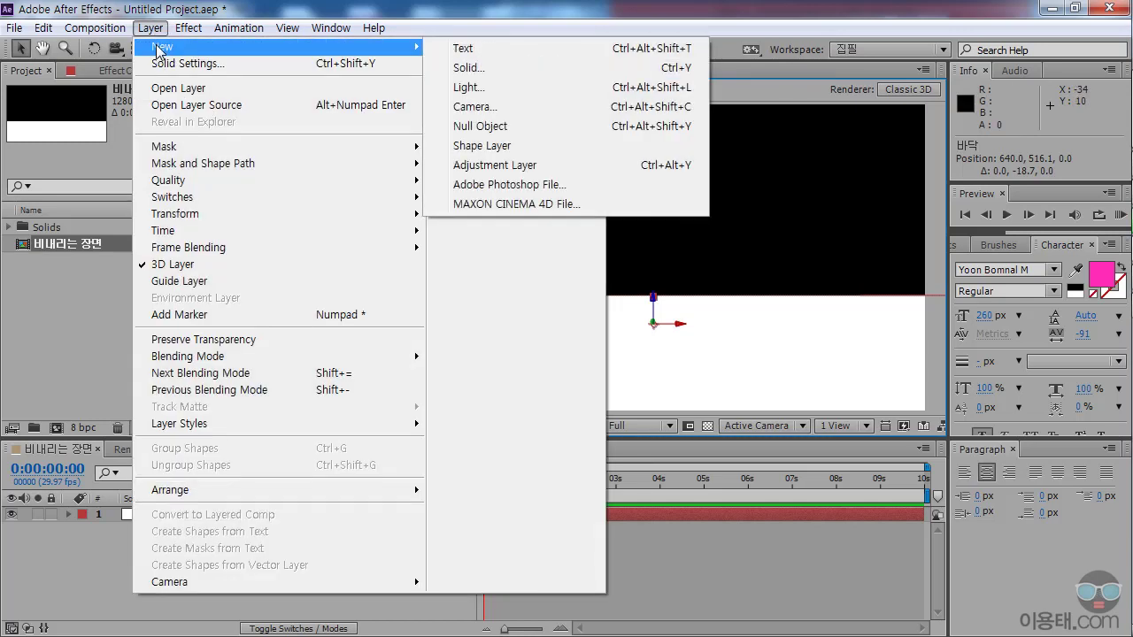
pyautogui.click(494, 91)
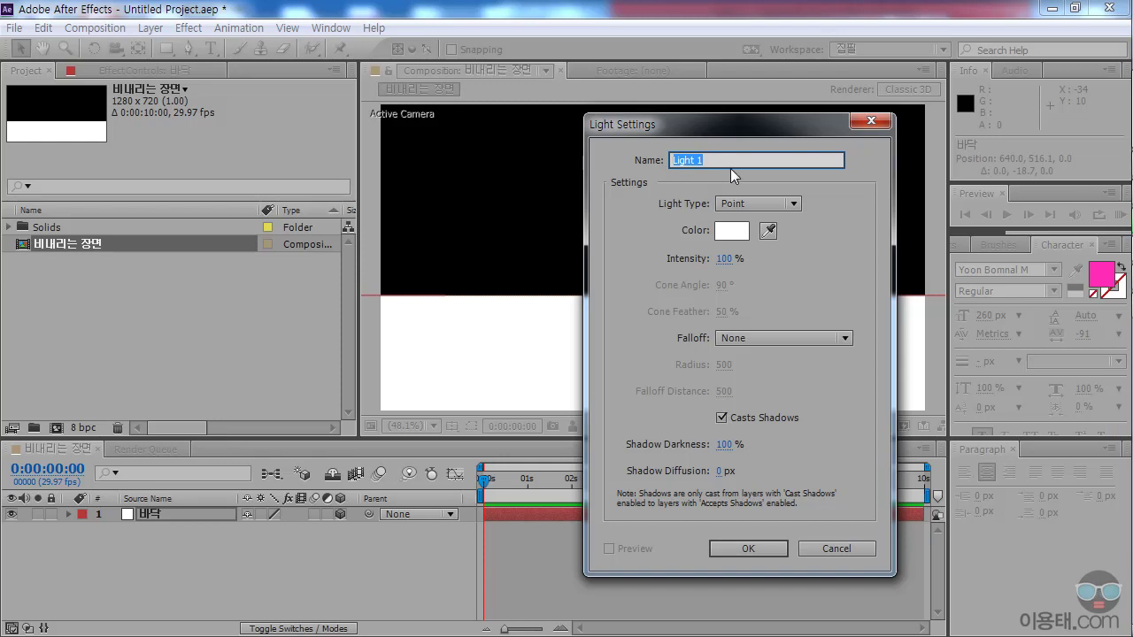
pyautogui.click(737, 200)
pyautogui.click(764, 262)
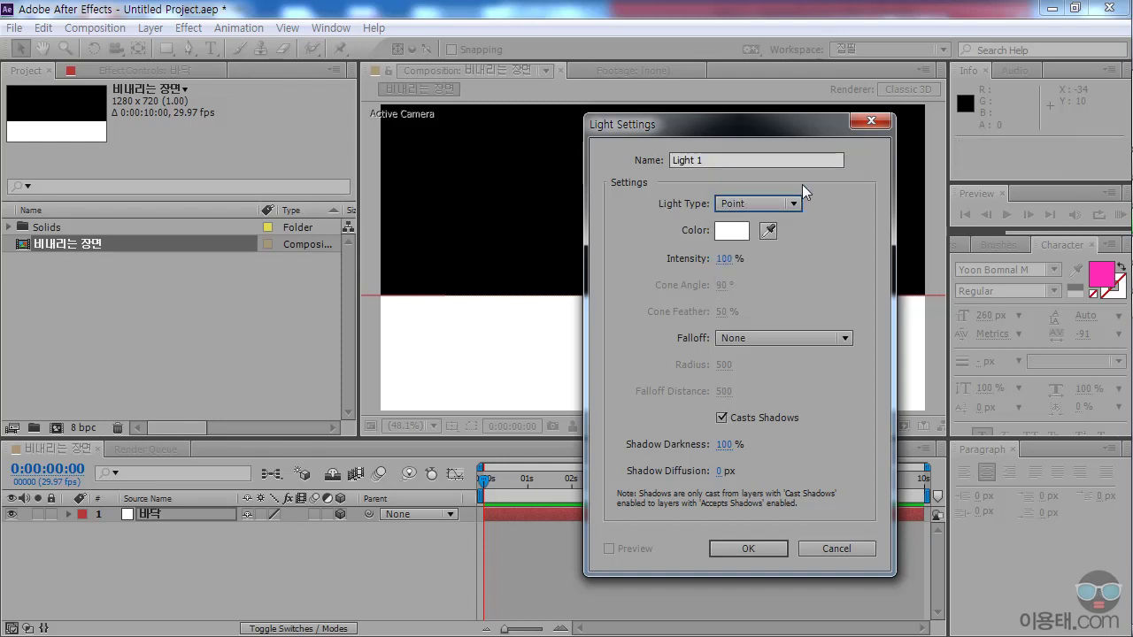
pyautogui.click(783, 203)
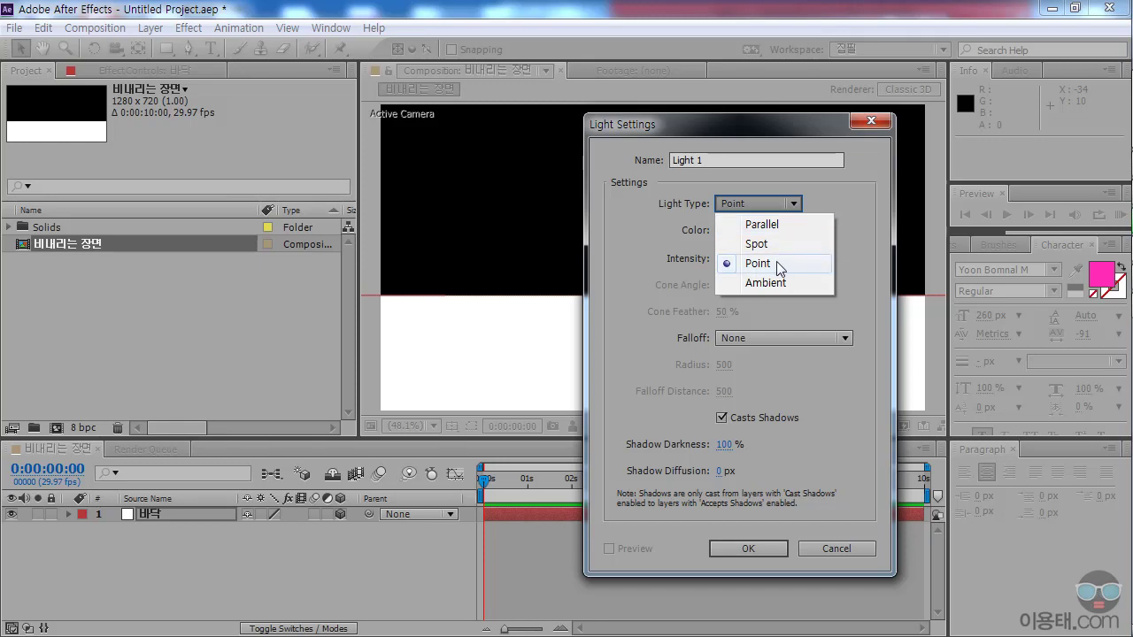
pyautogui.click(863, 252)
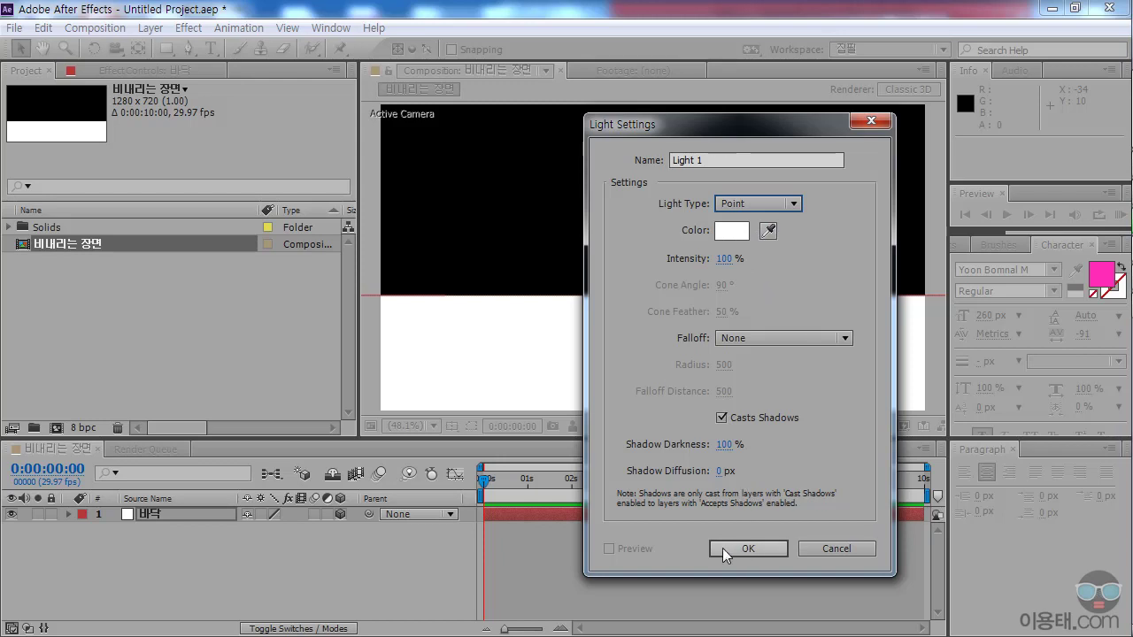
pyautogui.click(752, 549)
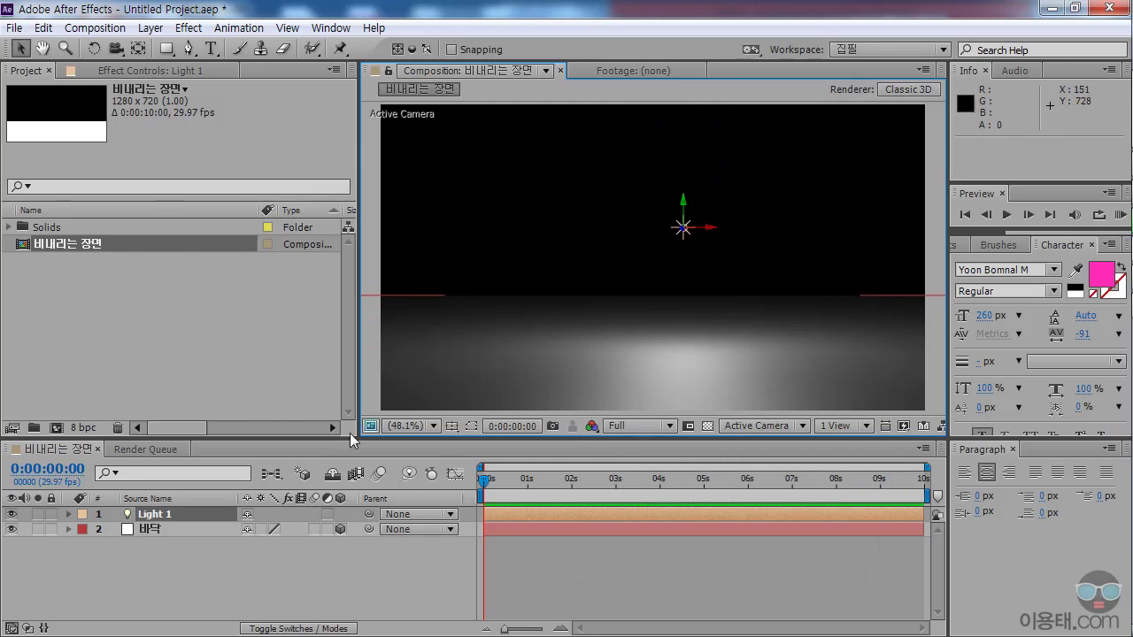
# Set the point light's position to X 640 and Z 0, and raise it to about Y 94.6.
pyautogui.moveTo(315, 441); pyautogui.dragTo(304, 373)
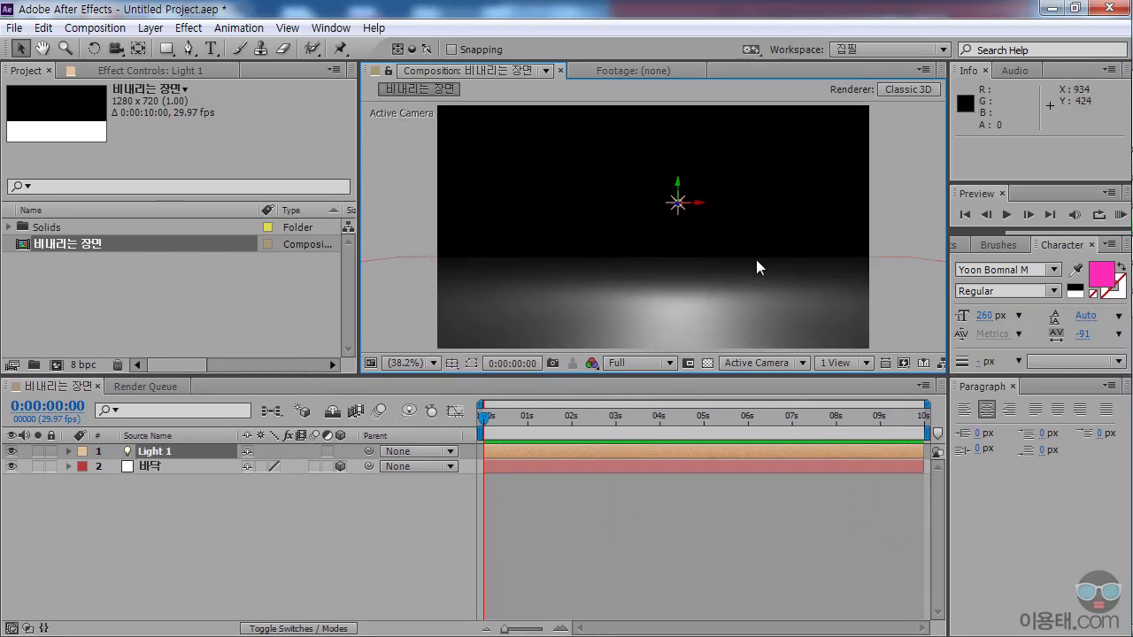
pyautogui.click(68, 451)
pyautogui.click(83, 467)
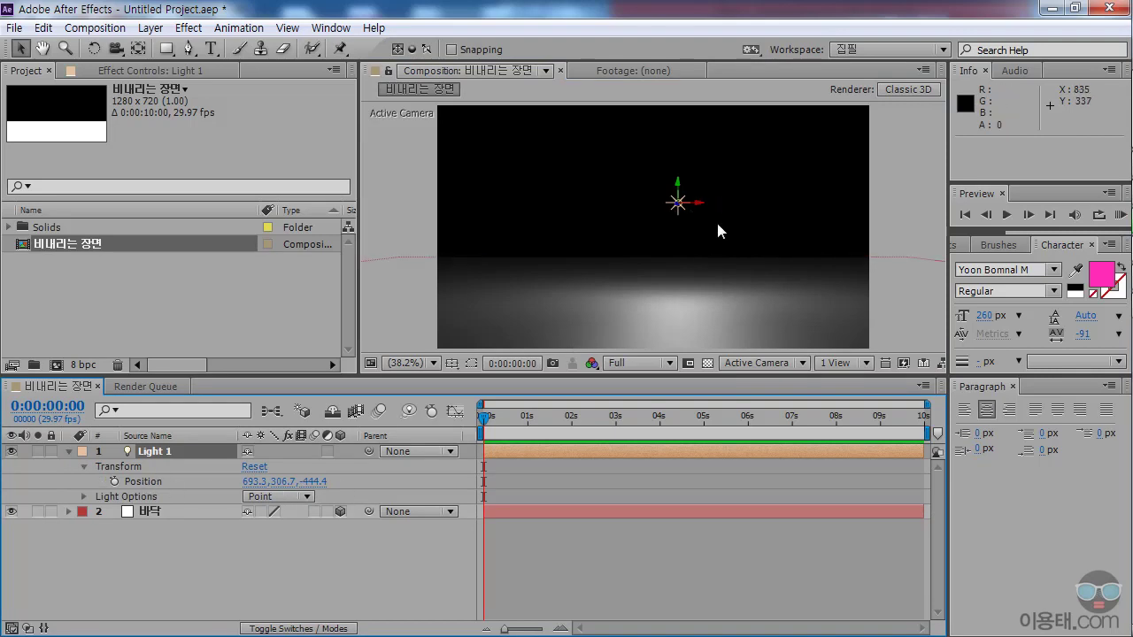
pyautogui.click(252, 482)
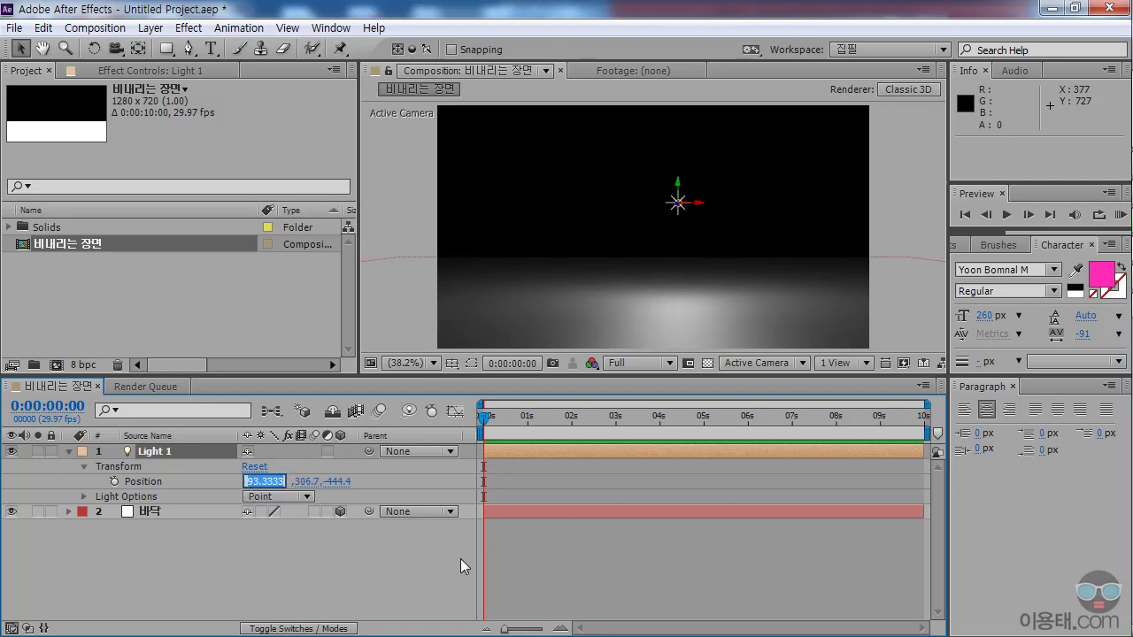
pyautogui.write('640')
pyautogui.press('Return')
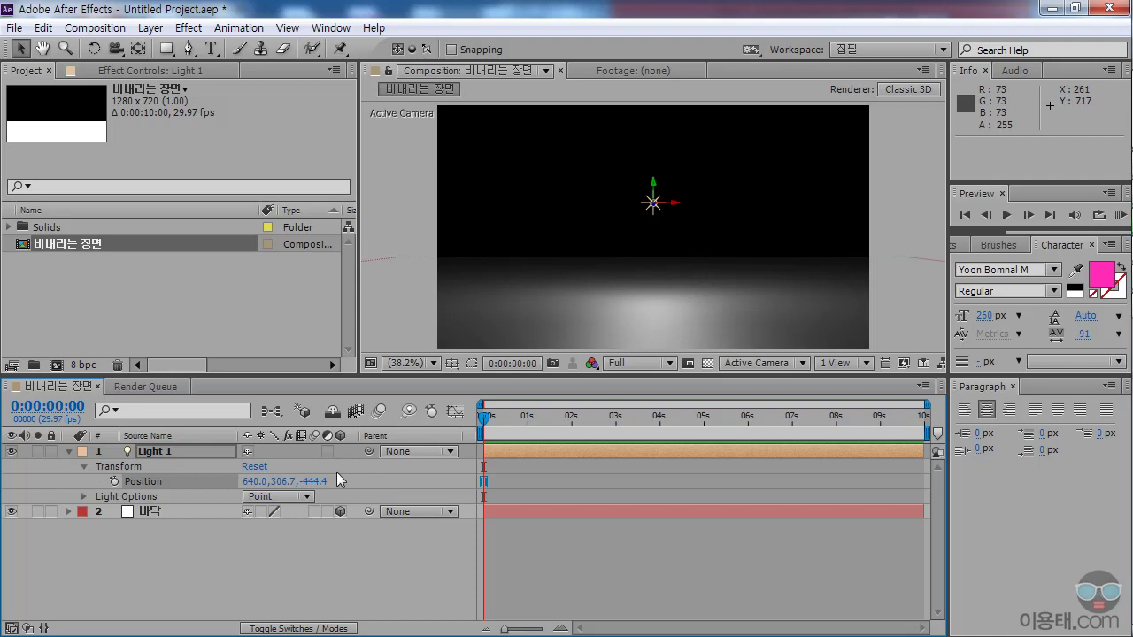
pyautogui.click(314, 481)
pyautogui.write('0')
pyautogui.press('Return')
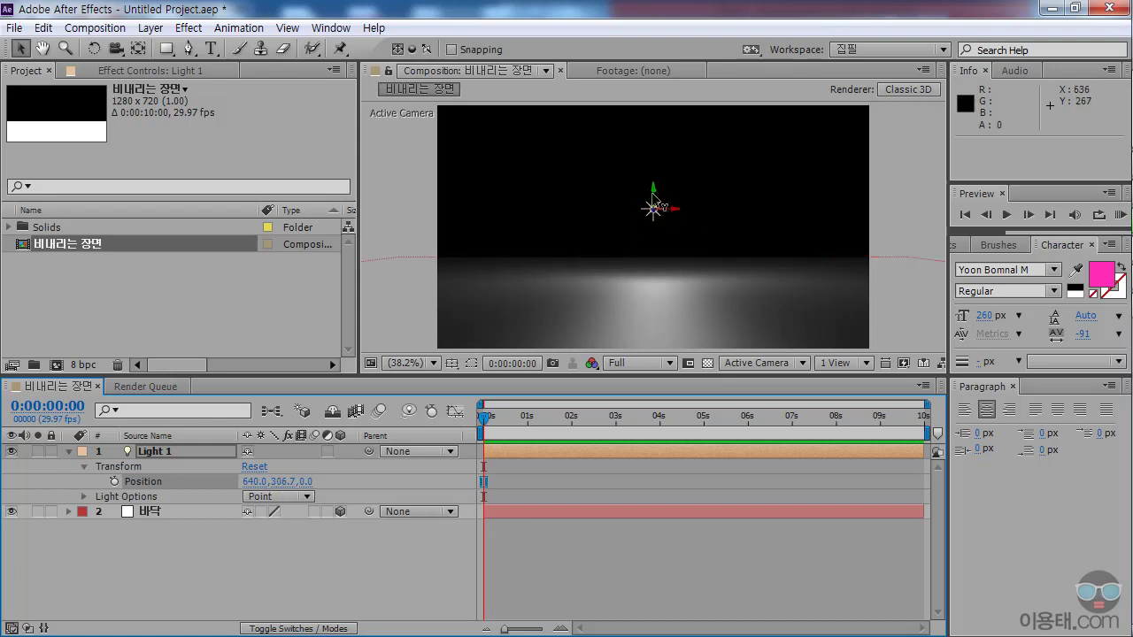
pyautogui.moveTo(653, 185); pyautogui.dragTo(658, 116)
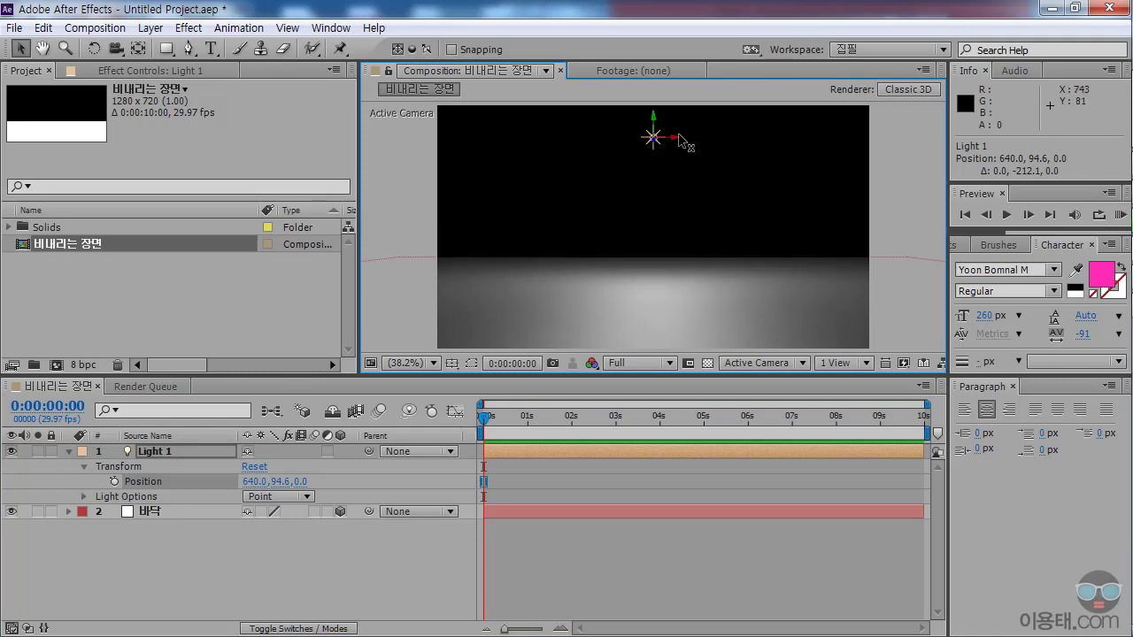
# Add a Two-Node camera with the 50mm preset and depth of field off to the composition.
pyautogui.click(71, 453)
pyautogui.moveTo(228, 373); pyautogui.dragTo(226, 454)
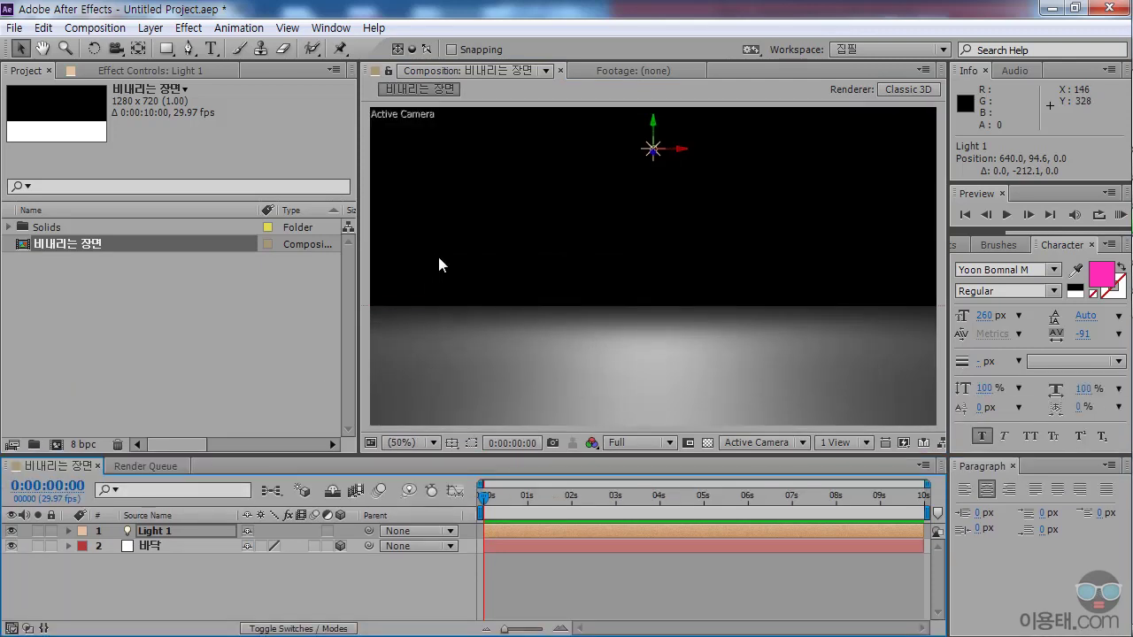
pyautogui.click(151, 28)
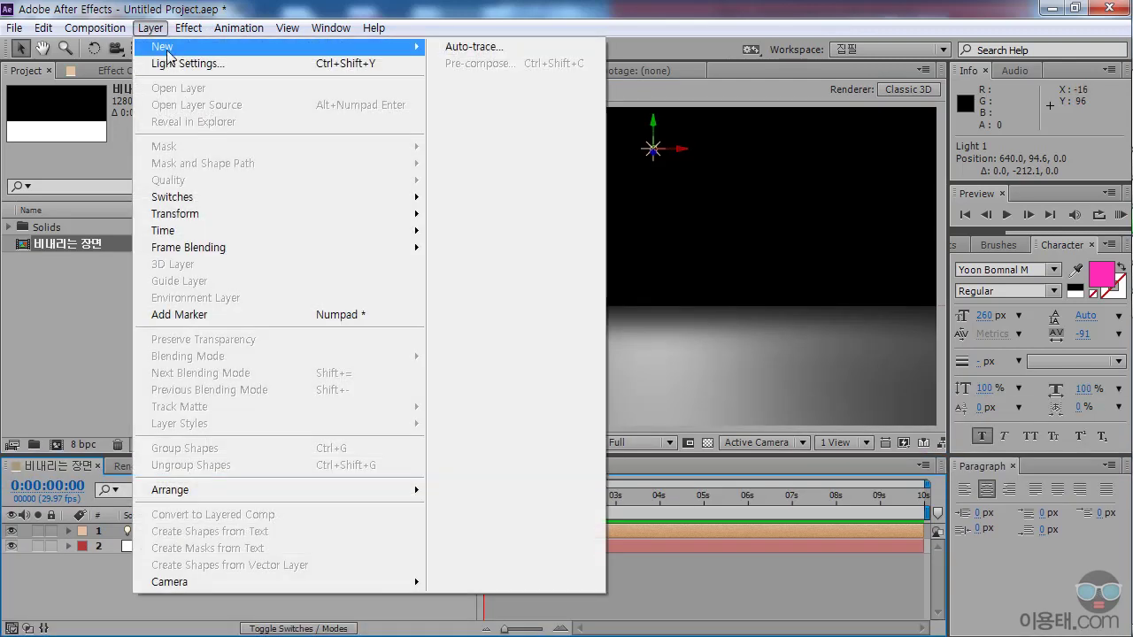
pyautogui.moveTo(167, 50)
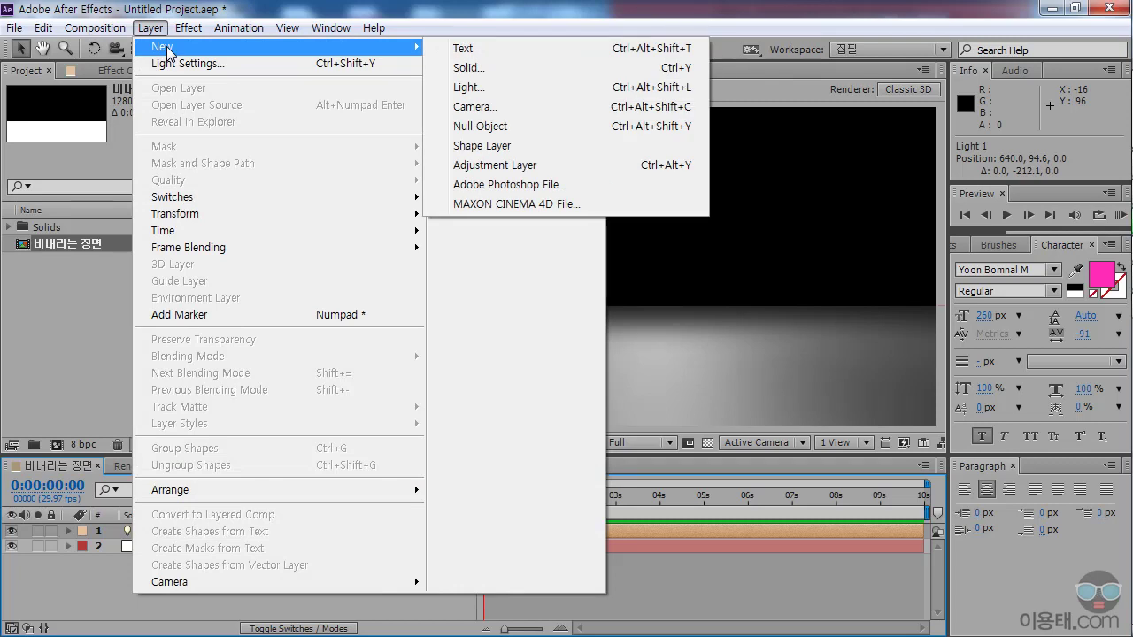
pyautogui.click(493, 107)
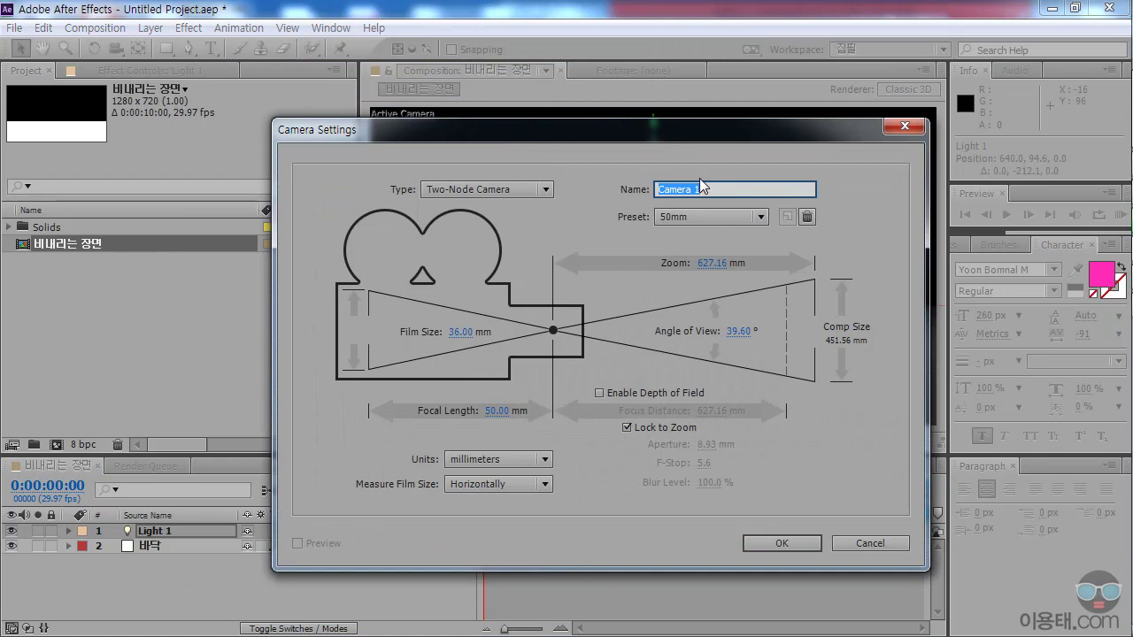
pyautogui.click(782, 544)
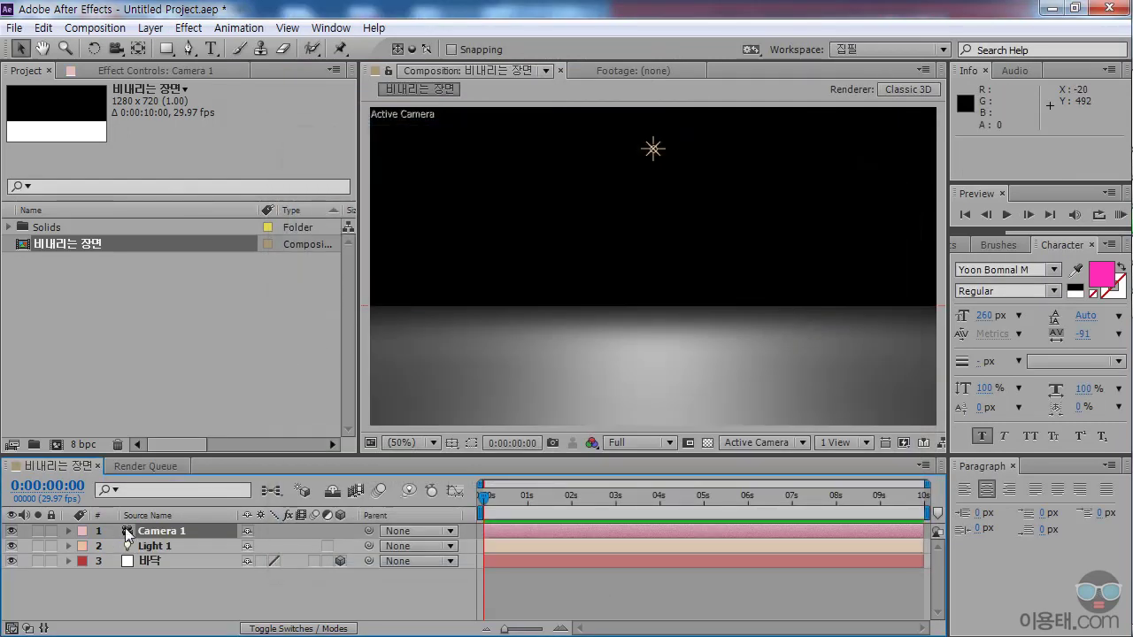
# Examine the new camera's transform properties, including its point of interest, position and rotation.
pyautogui.moveTo(221, 457); pyautogui.dragTo(204, 351)
pyautogui.click(68, 424)
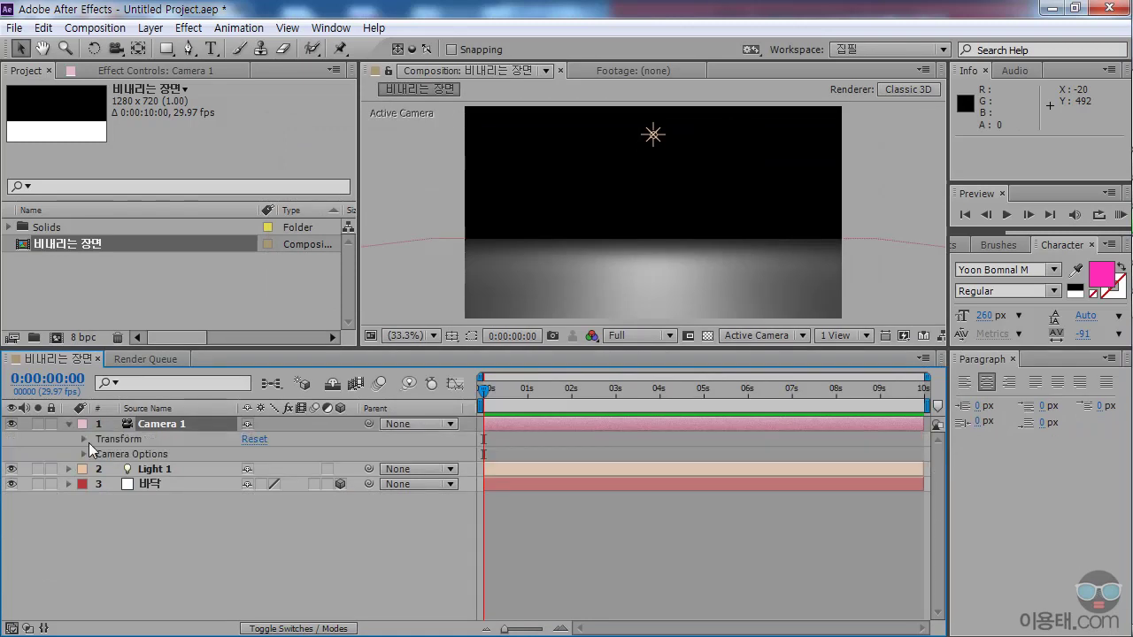
pyautogui.click(85, 439)
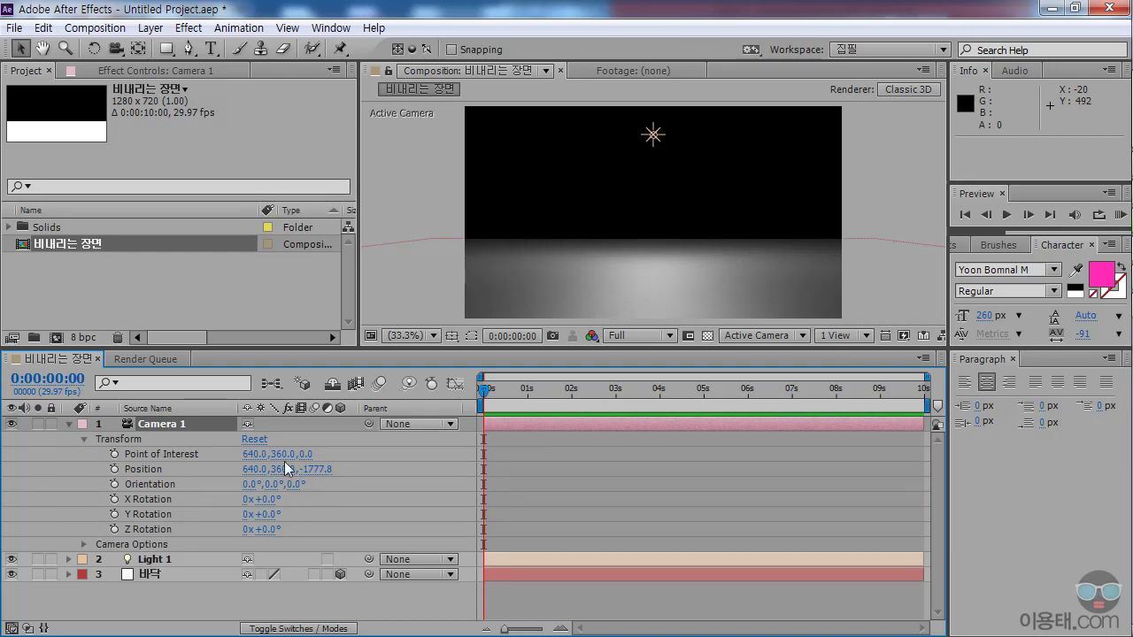
pyautogui.click(68, 425)
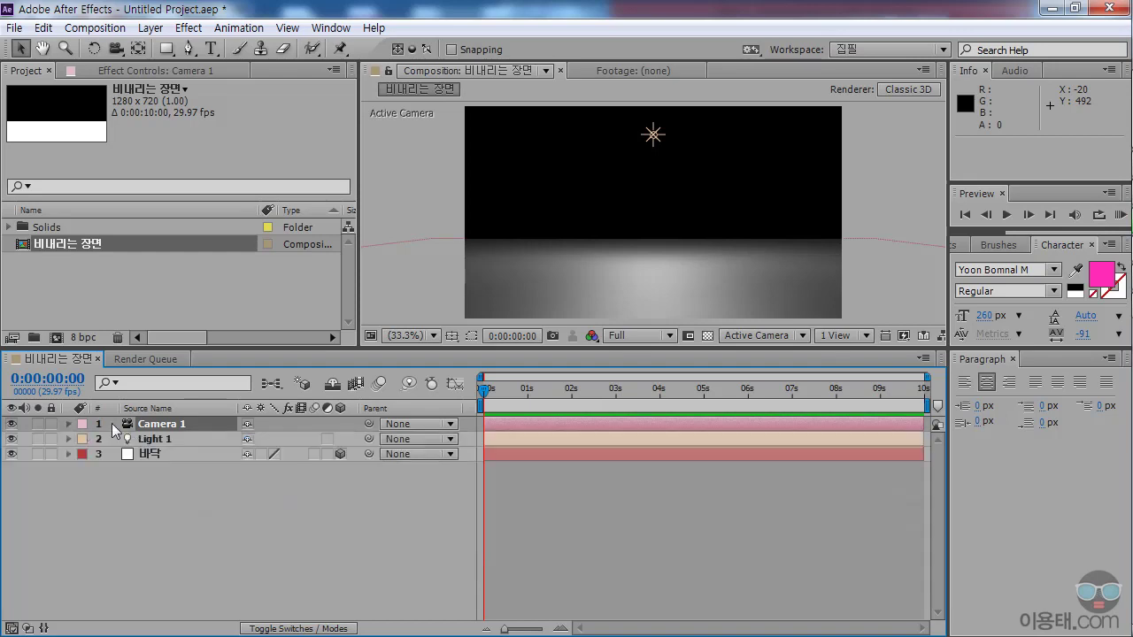
pyautogui.moveTo(220, 348); pyautogui.dragTo(220, 459)
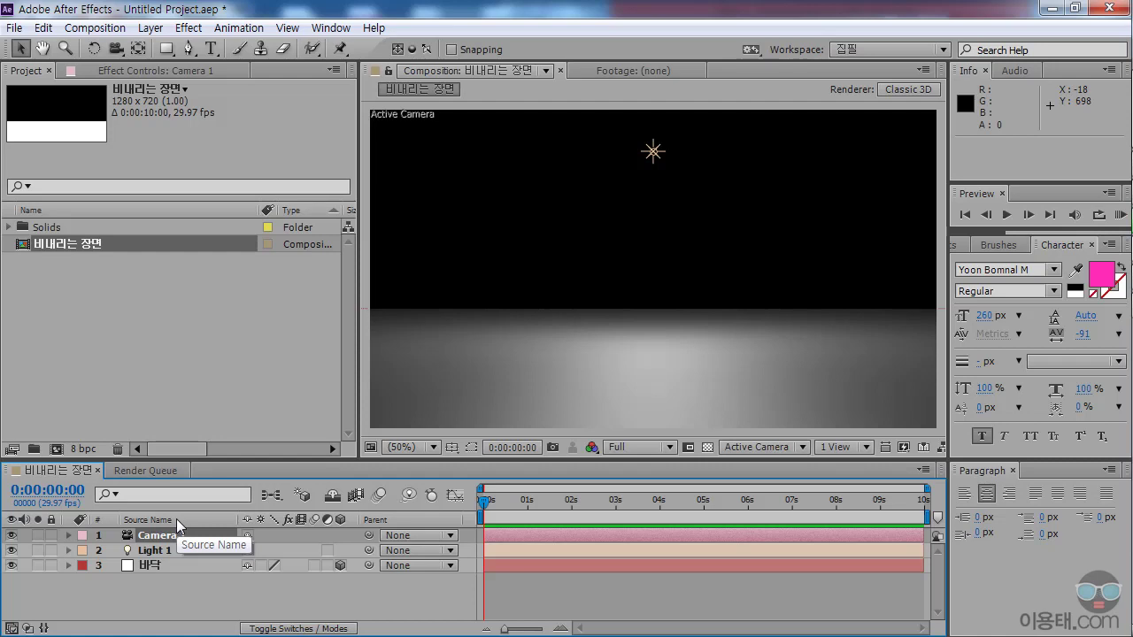
# Add a null object to the composition and make it a 3D layer.
pyautogui.click(150, 27)
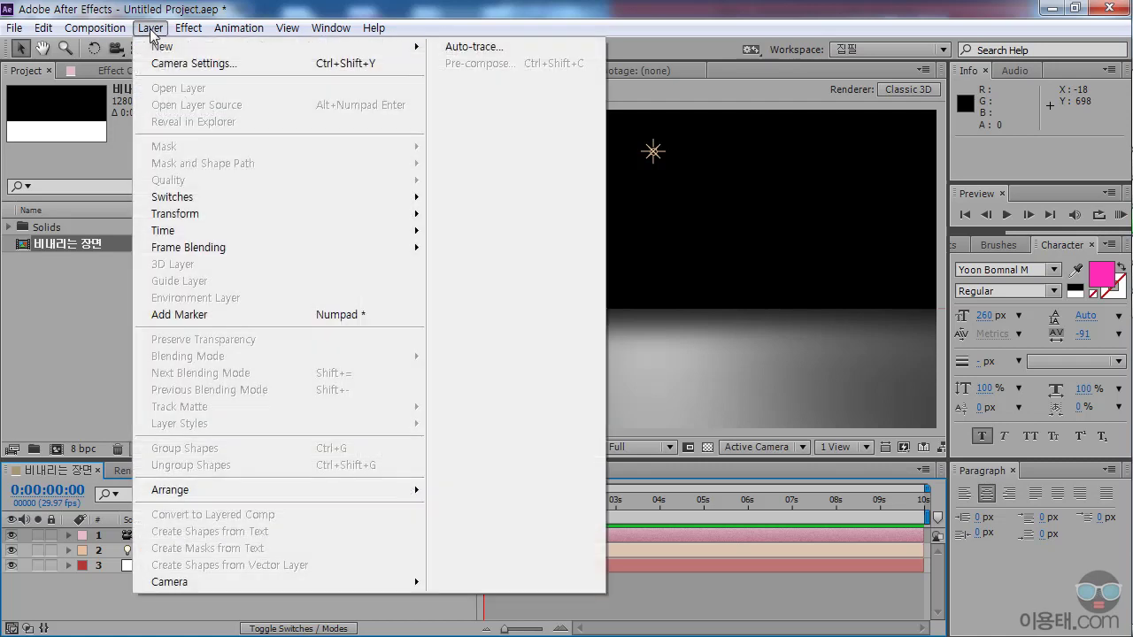
pyautogui.moveTo(165, 56)
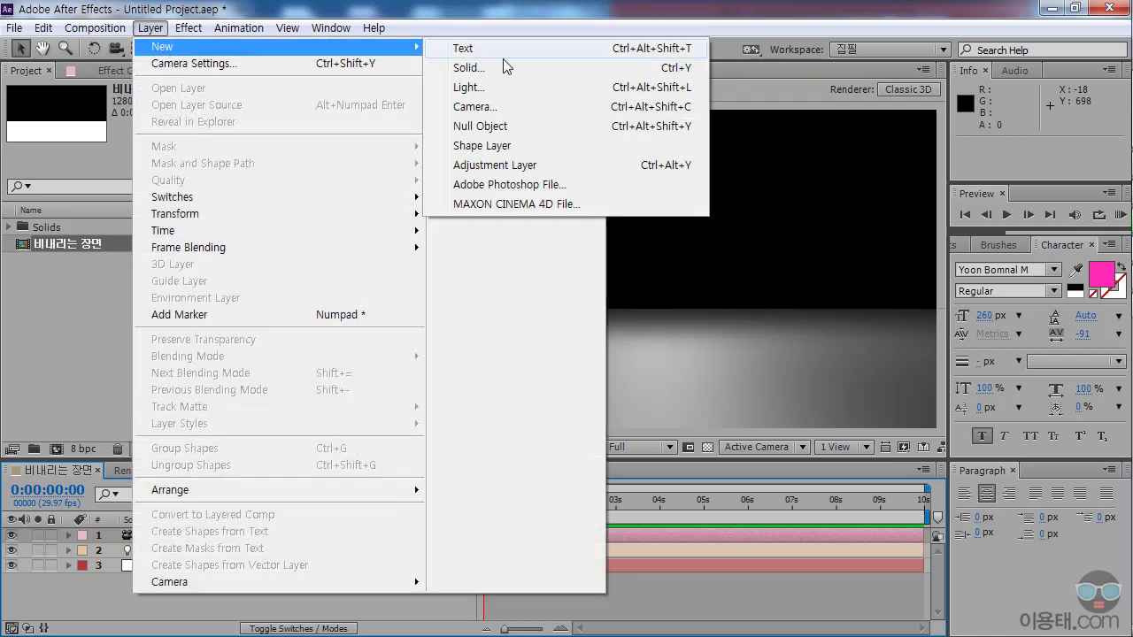
pyautogui.click(500, 129)
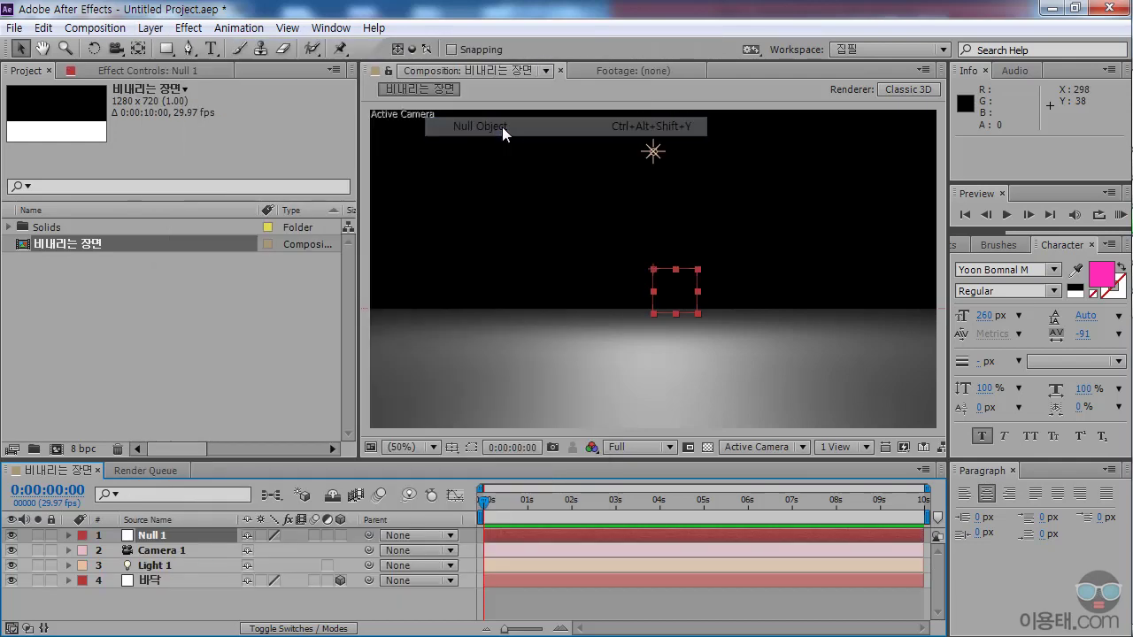
pyautogui.click(69, 536)
pyautogui.click(85, 549)
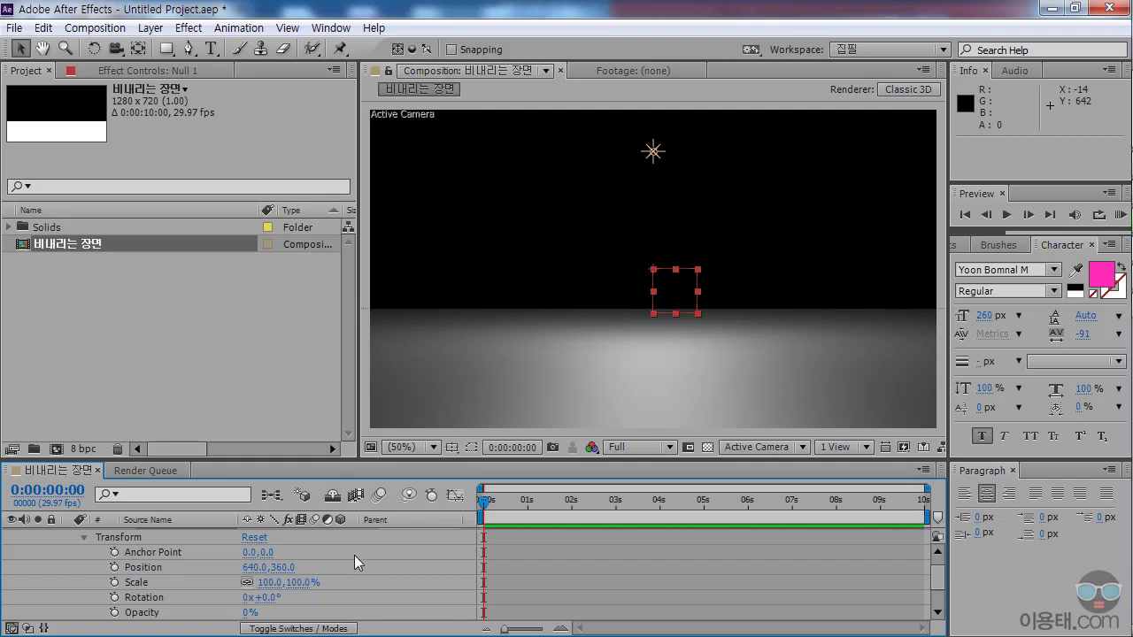
pyautogui.scroll(1, 372, 565)
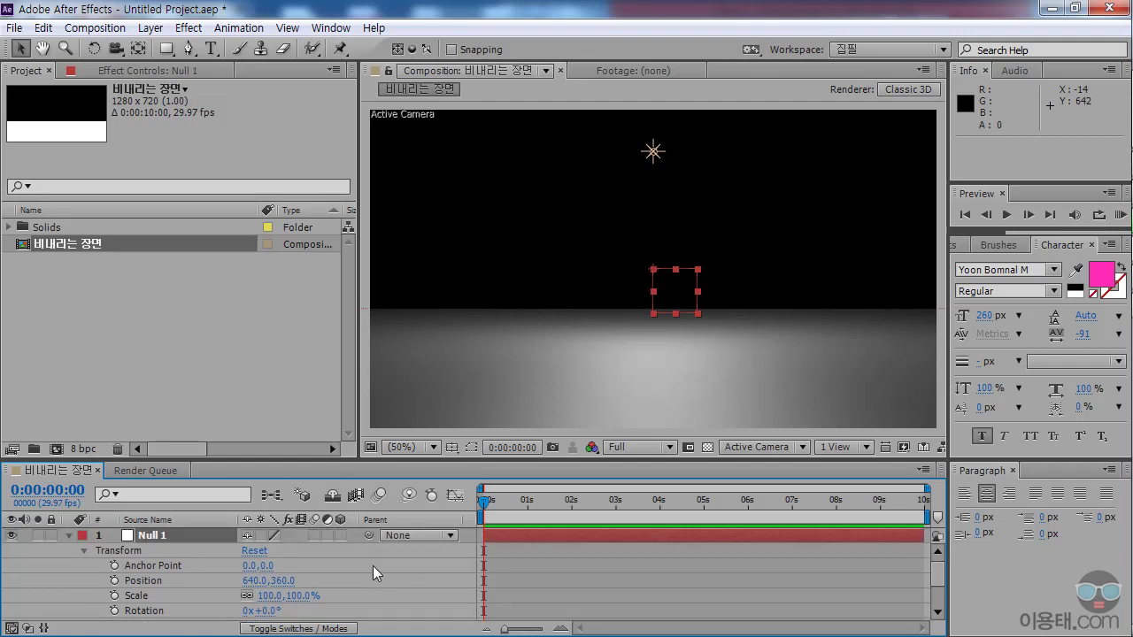
pyautogui.click(340, 535)
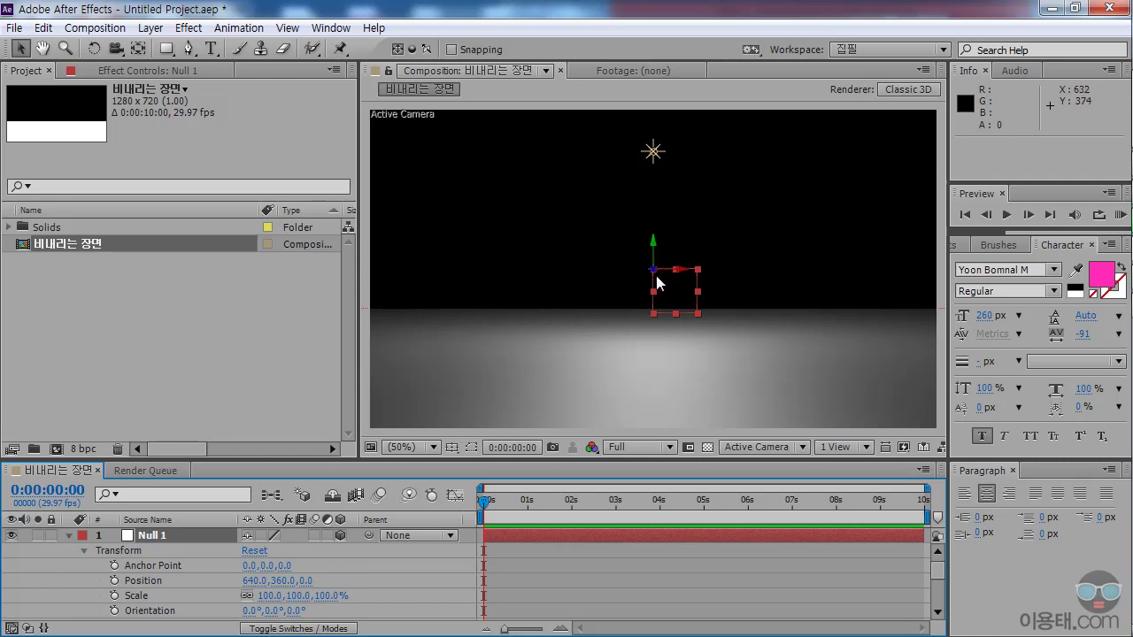
pyautogui.click(68, 537)
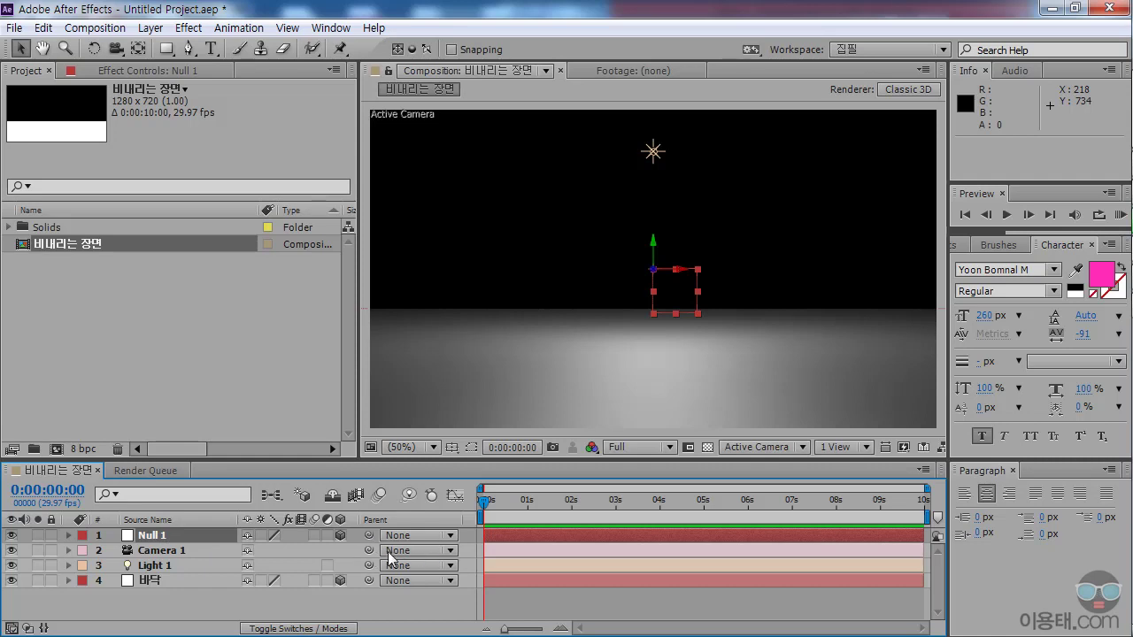
# Parent the Camera 1 layer to Null 1.
pyautogui.moveTo(368, 549)
pyautogui.mouseDown()
pyautogui.moveTo(193, 532)
pyautogui.moveTo(364, 549)
pyautogui.mouseUp()
pyautogui.click(451, 549)
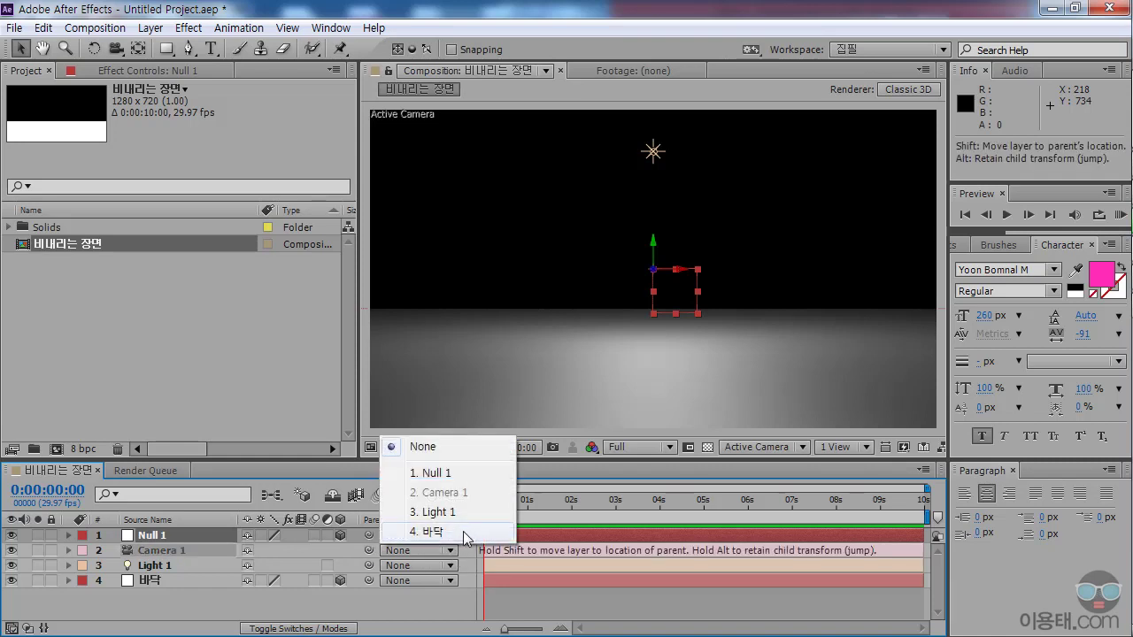
pyautogui.click(442, 474)
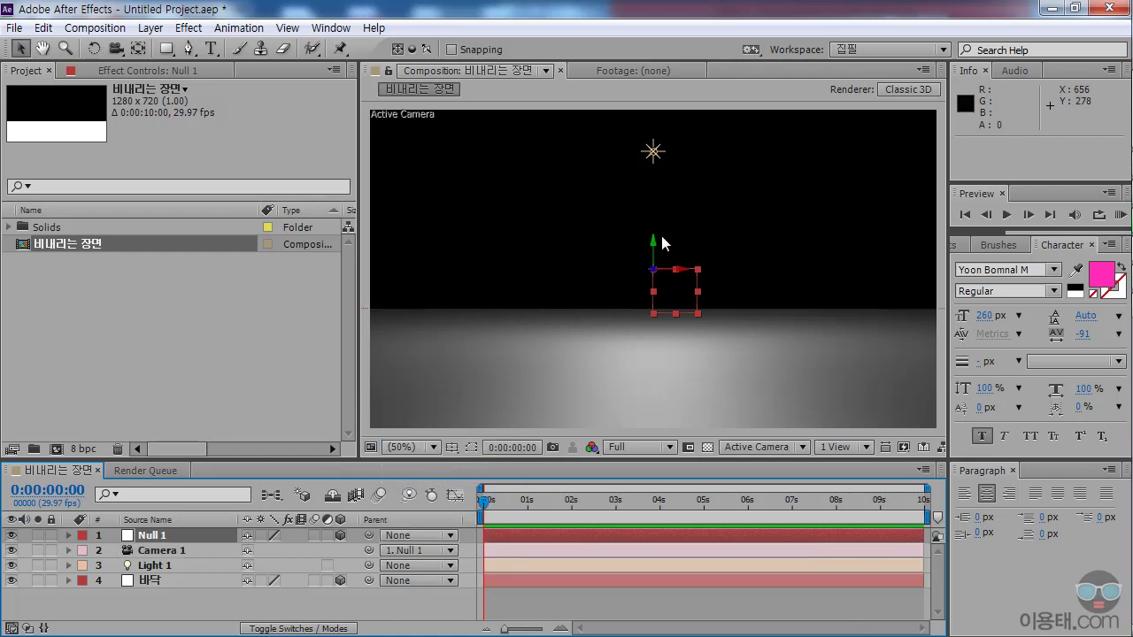
# Test the camera rig by moving Null 1 sideways and rotating it about its axes, undoing each change.
pyautogui.moveTo(692, 274); pyautogui.dragTo(624, 274)
pyautogui.hotkey('ctrl', 'z')
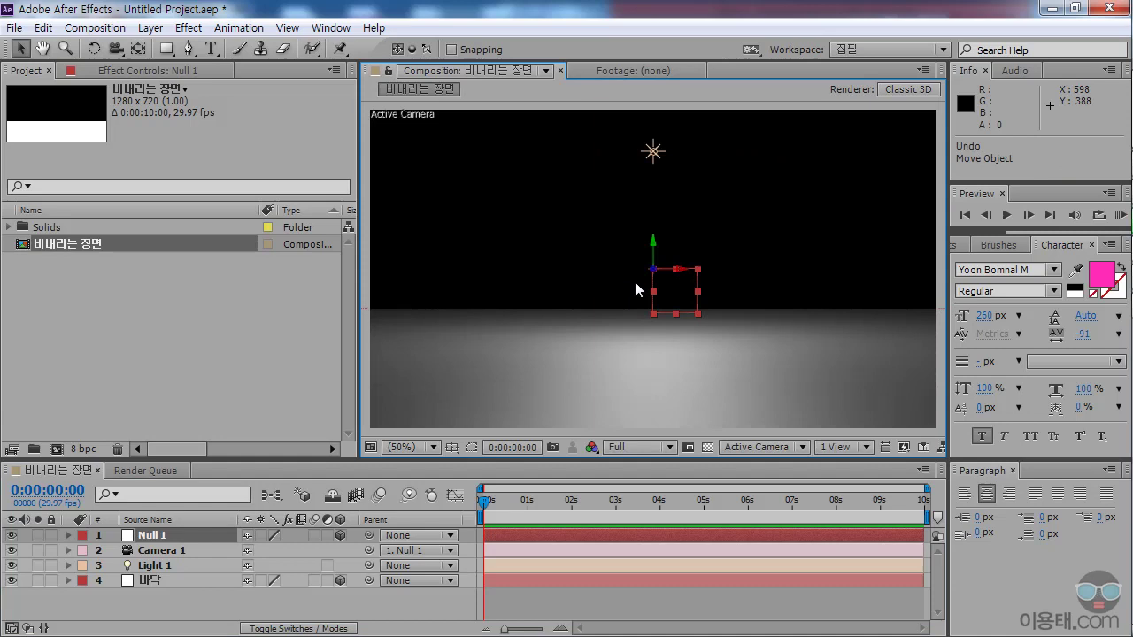
pyautogui.click(93, 49)
pyautogui.moveTo(653, 241); pyautogui.dragTo(684, 265)
pyautogui.hotkey('ctrl', 'z')
pyautogui.hotkey('ctrl', 'z')
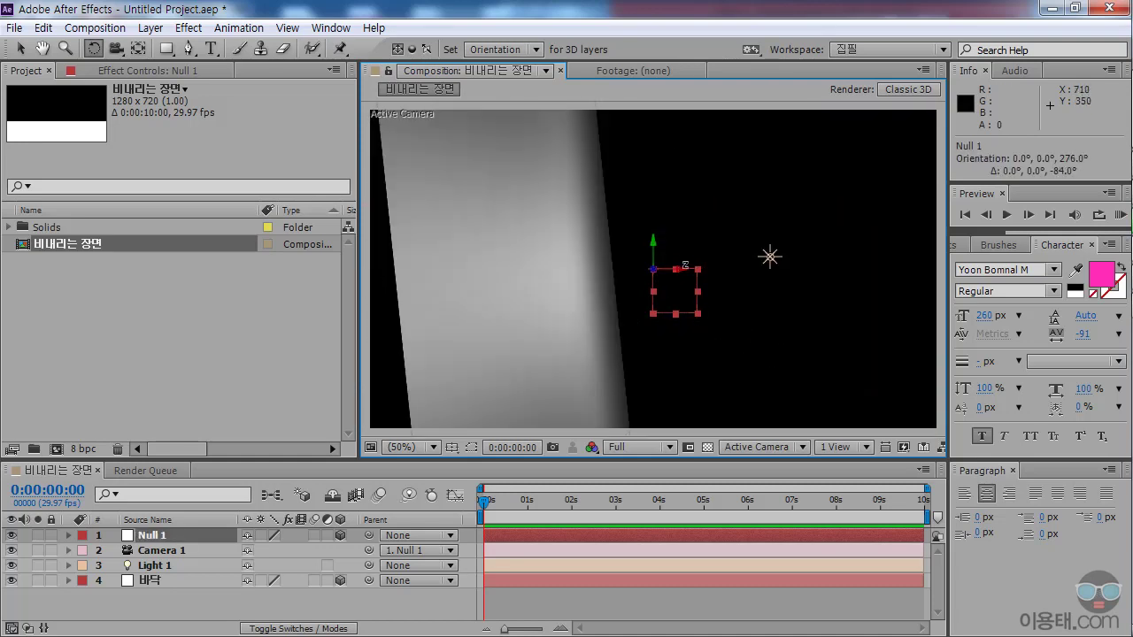
pyautogui.hotkey('ctrl', 'z')
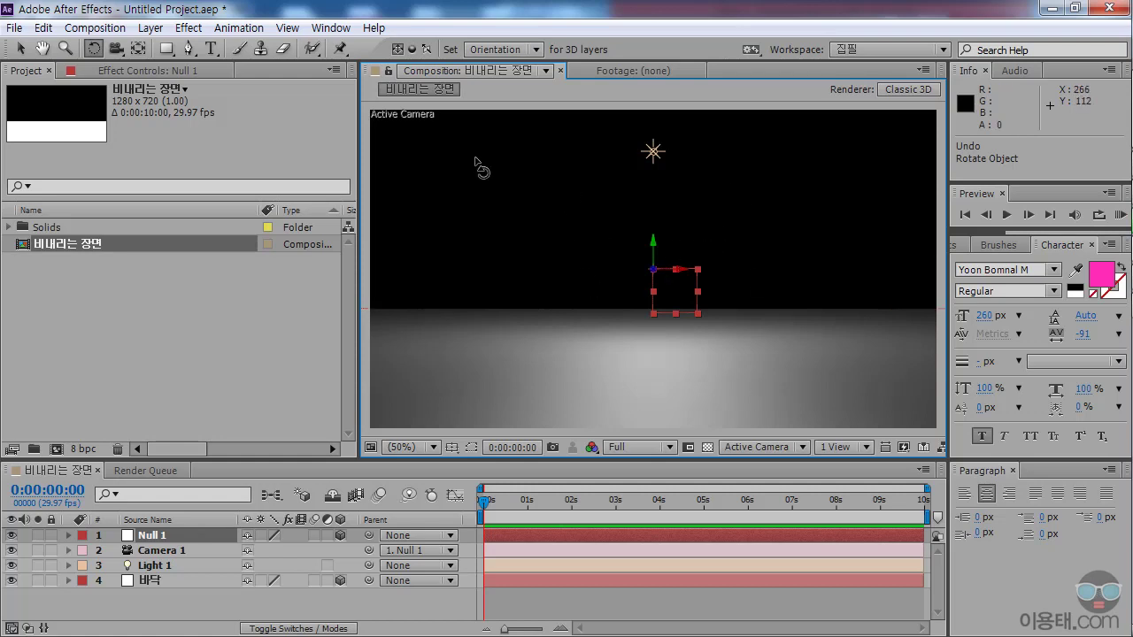
# Create a white solid named 비내리는 장면 파티클 at the composition size of 1280 x 720 px.
pyautogui.click(149, 29)
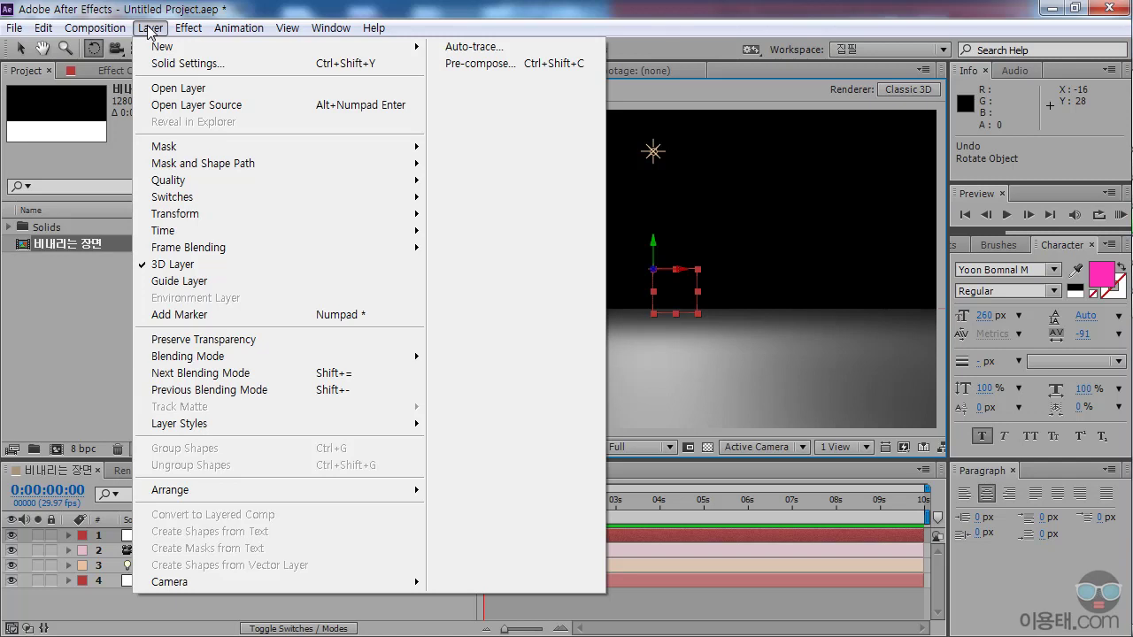
pyautogui.moveTo(157, 45)
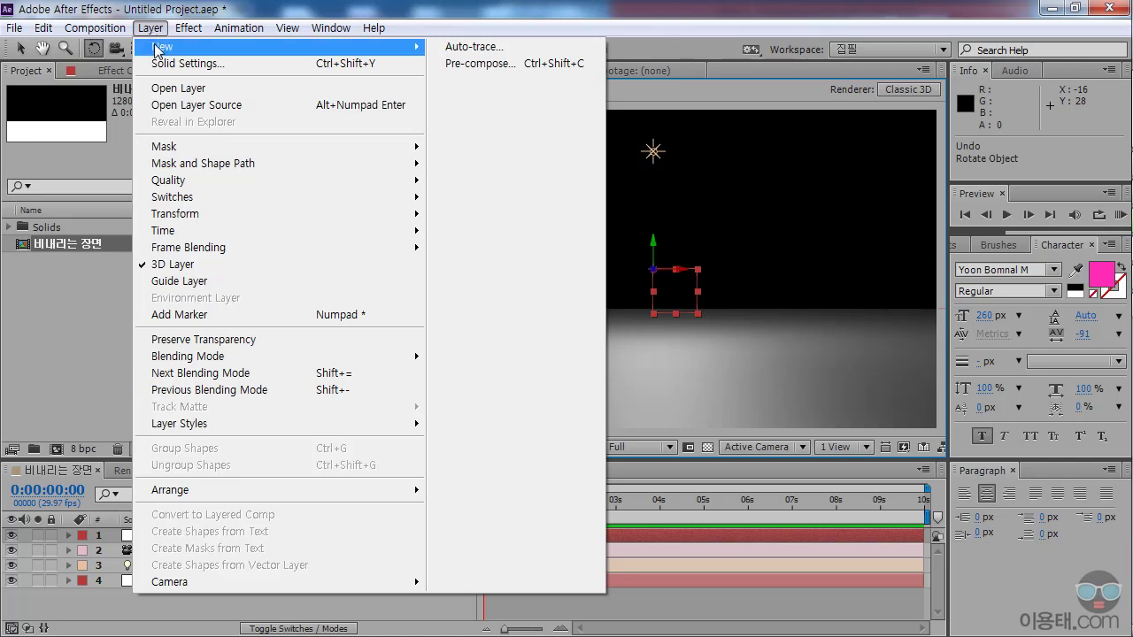
pyautogui.click(485, 68)
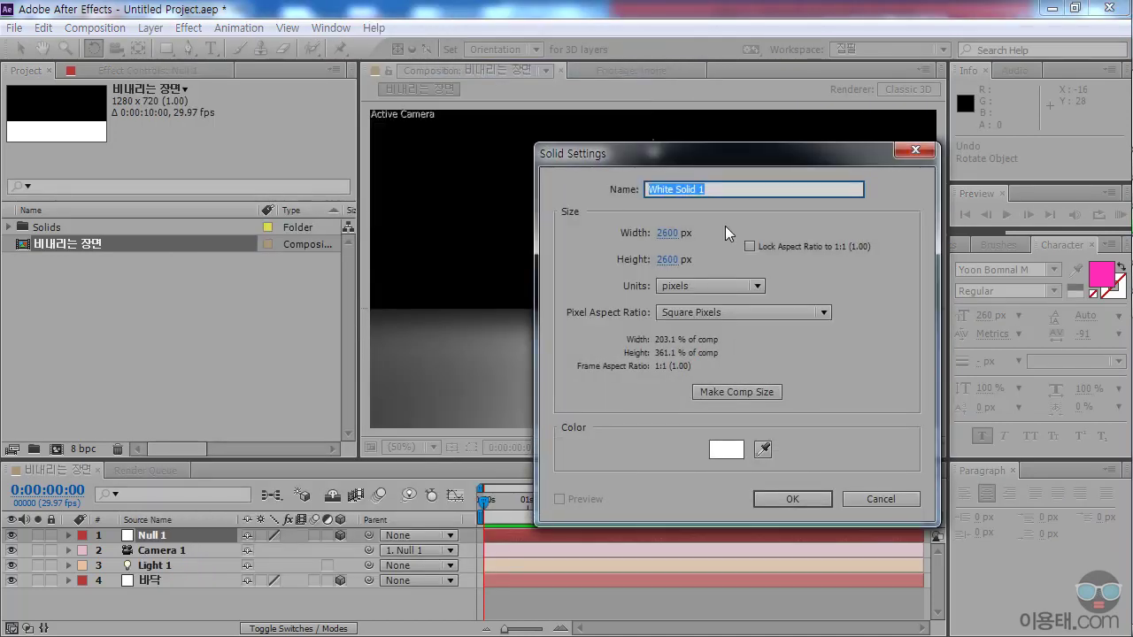
pyautogui.write('빈')
pyautogui.write('내리는 장면')
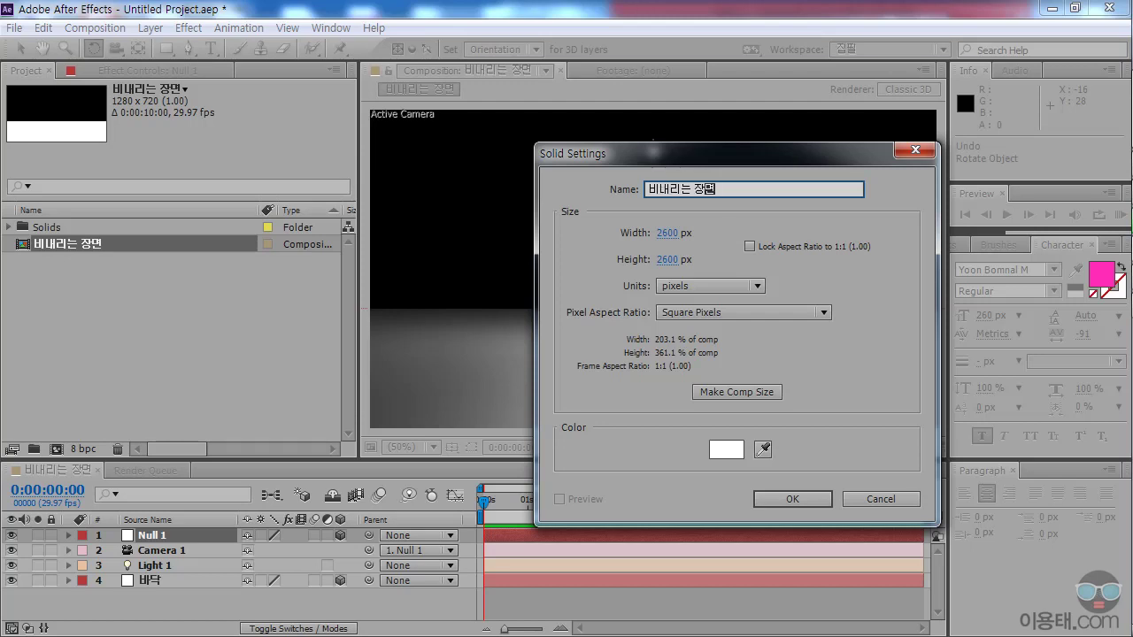
pyautogui.write(' 파티클')
pyautogui.moveTo(720, 146); pyautogui.dragTo(864, 186)
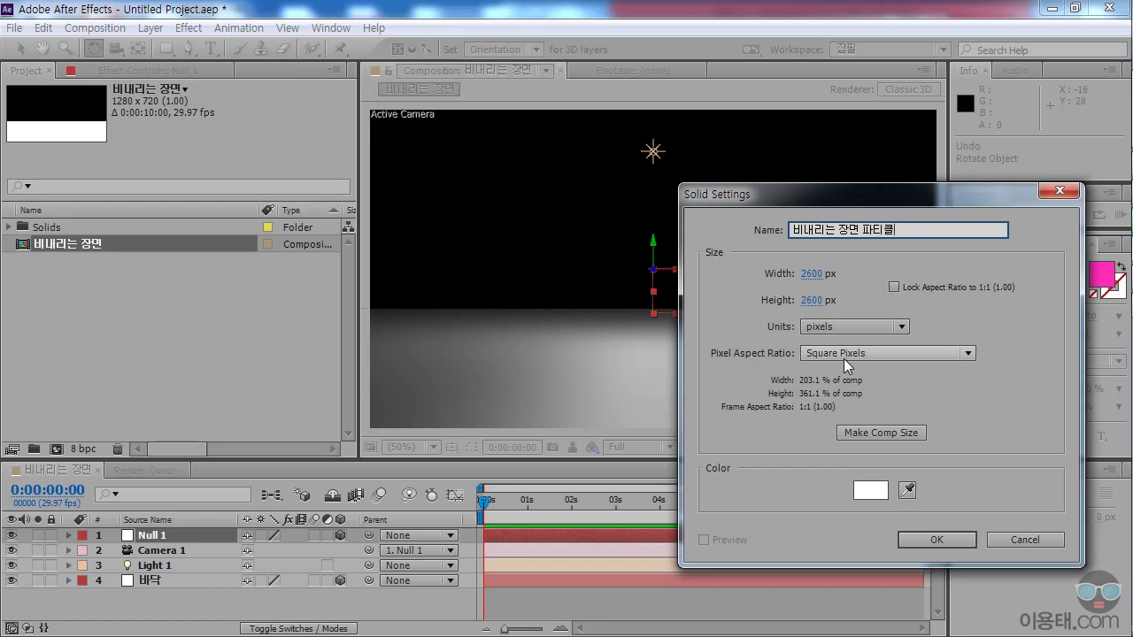
pyautogui.click(870, 430)
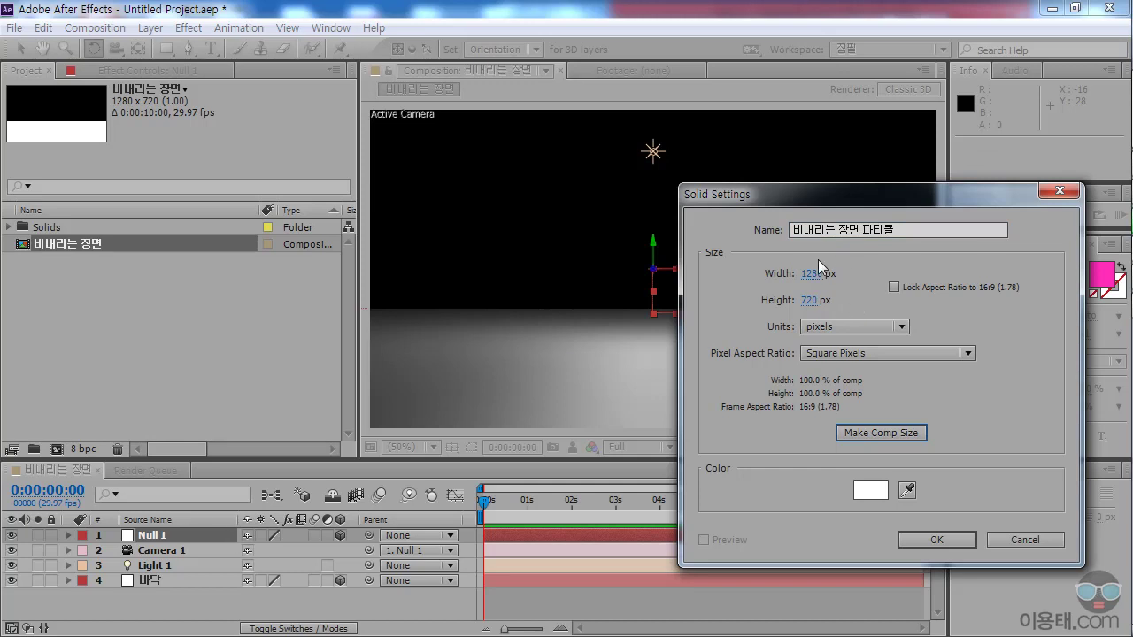
pyautogui.click(939, 538)
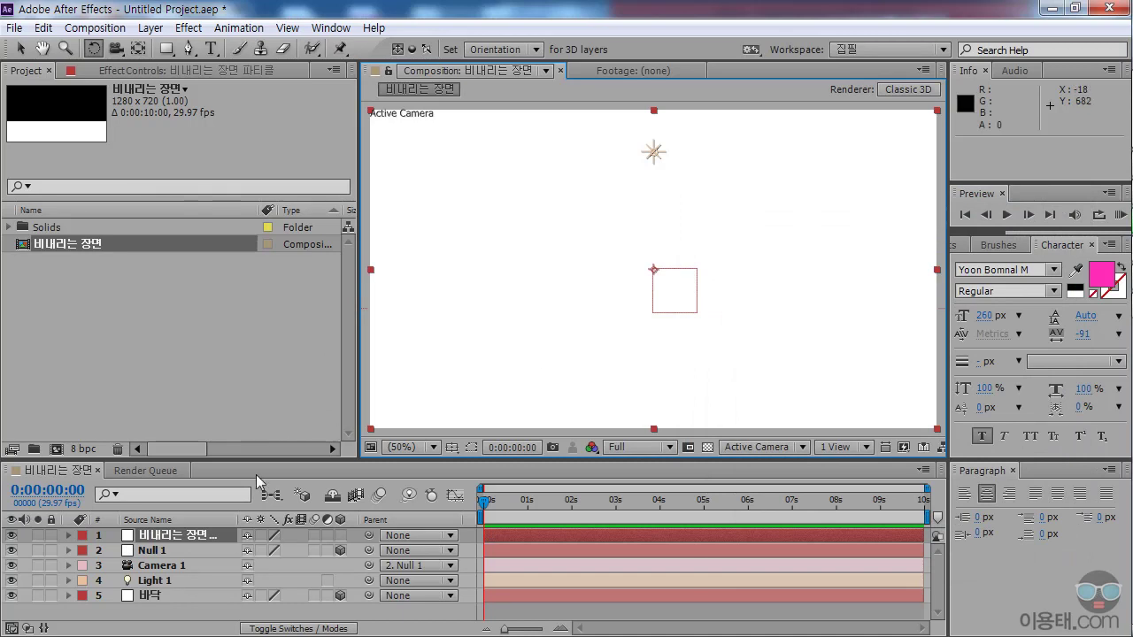
# Apply the Trapcode Particular effect to the 비내리는 장면 파티클 solid and move the current time to 0:00:05:27.
pyautogui.moveTo(259, 458); pyautogui.dragTo(259, 445)
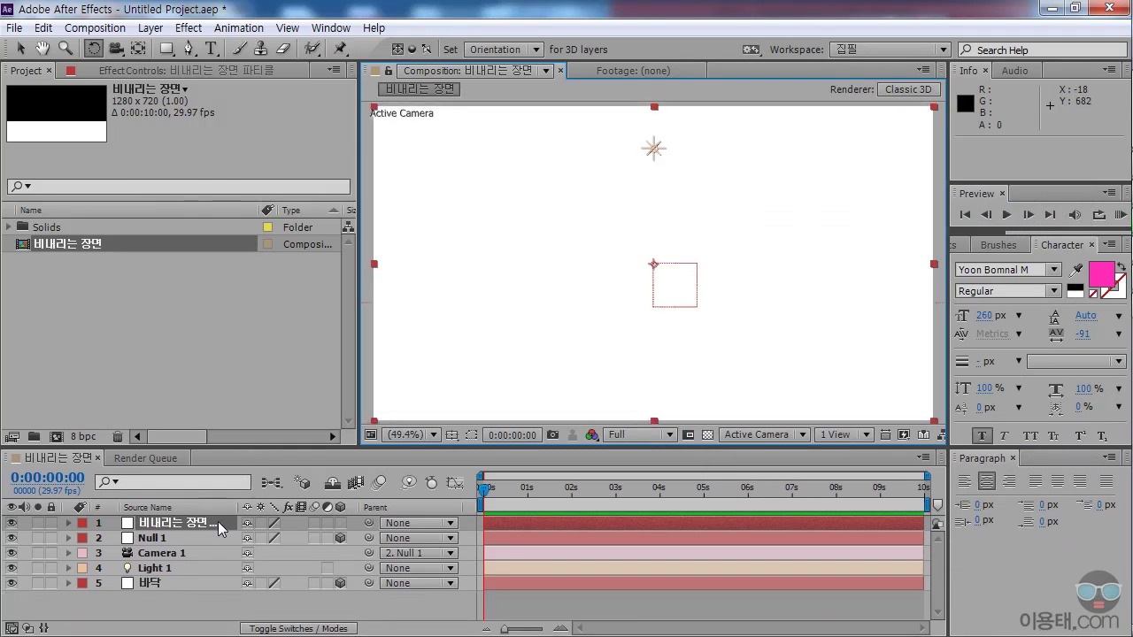
pyautogui.click(187, 27)
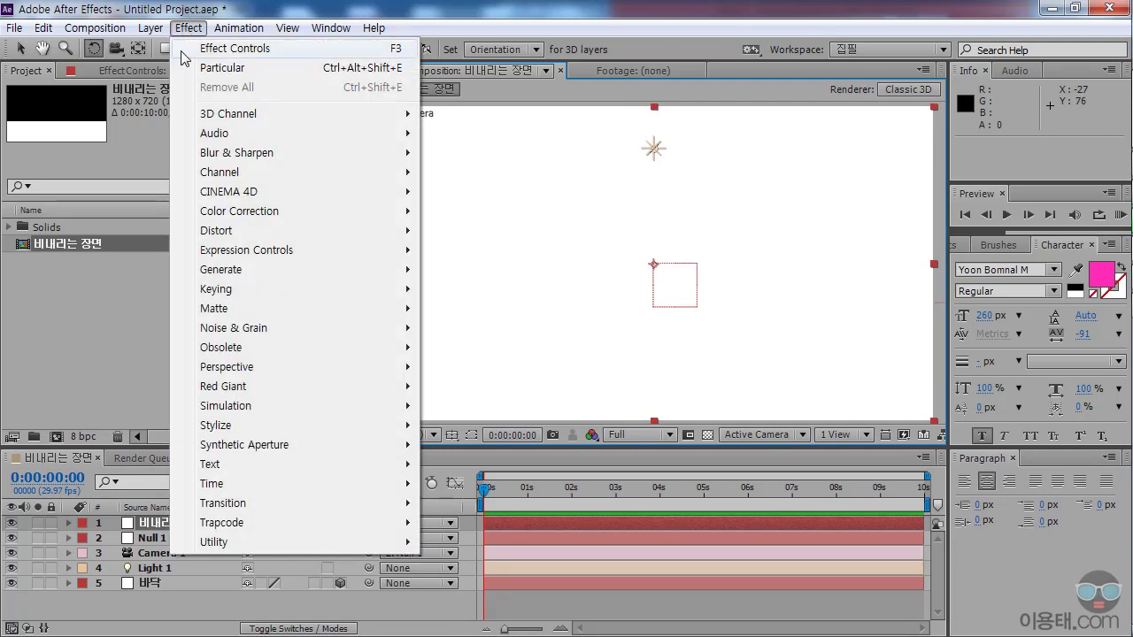
pyautogui.moveTo(274, 530)
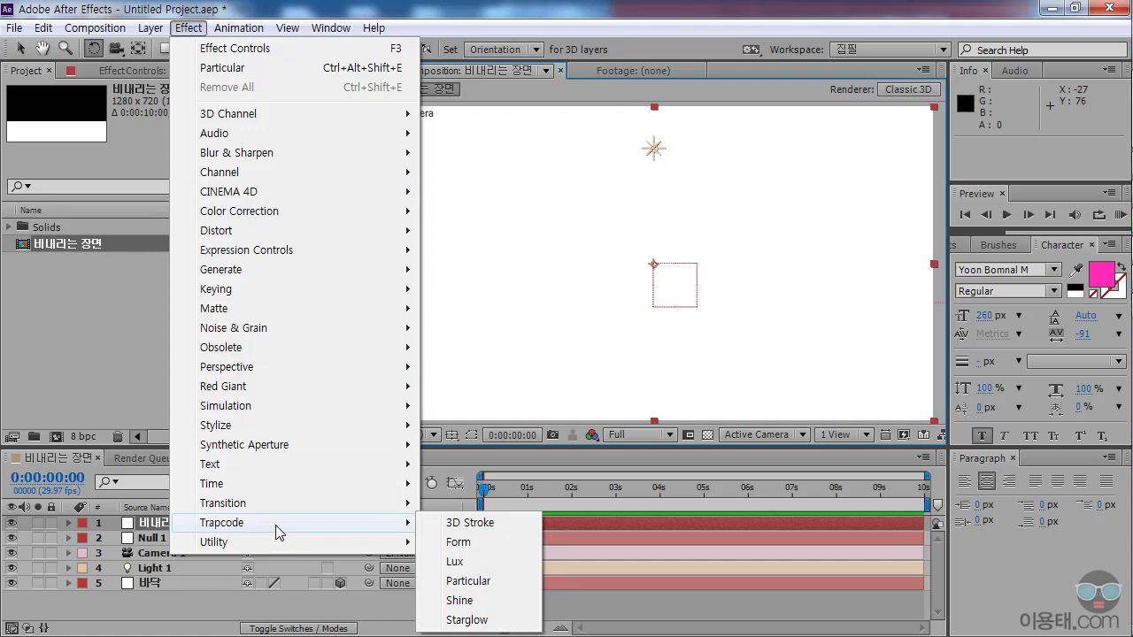
pyautogui.click(471, 582)
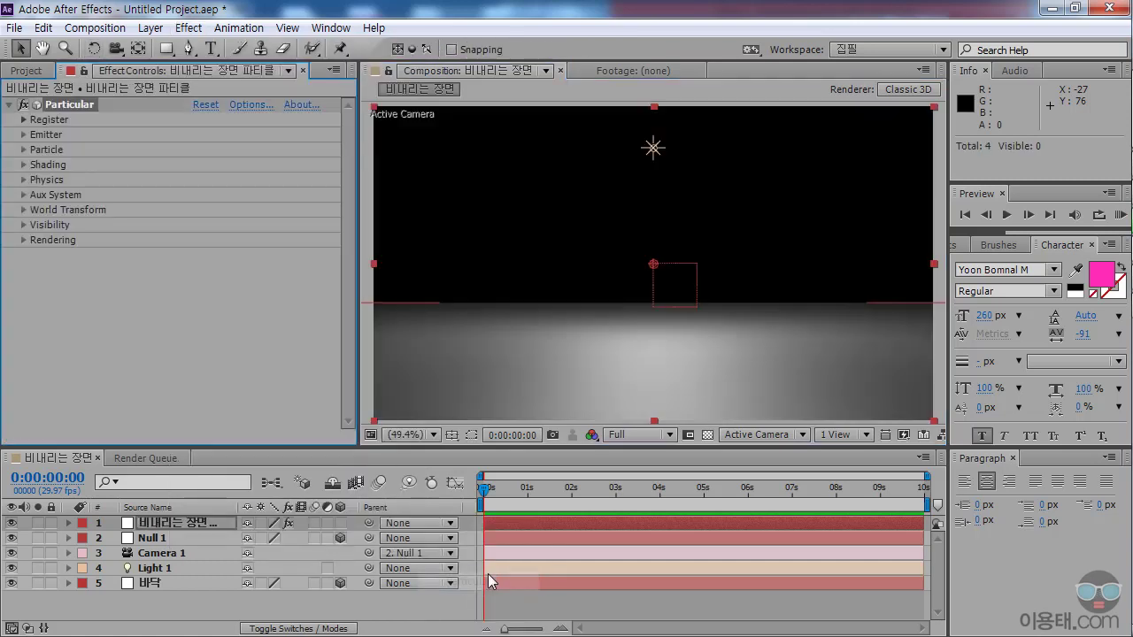
pyautogui.moveTo(505, 492); pyautogui.dragTo(744, 489)
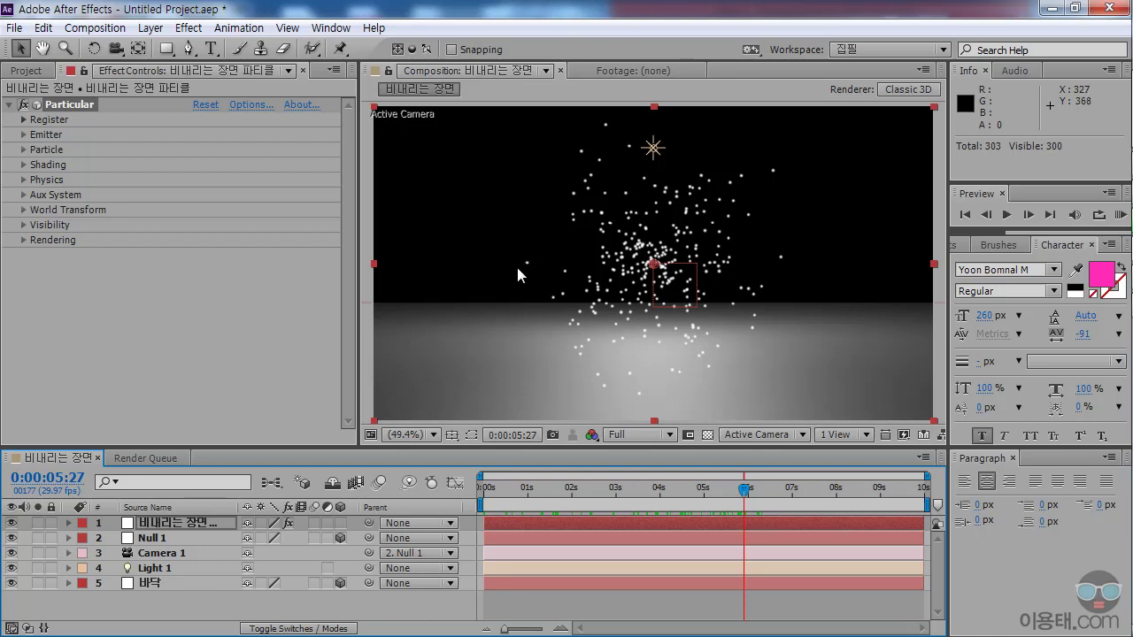
# Set Particular's Emitter Type to Box.
pyautogui.click(24, 135)
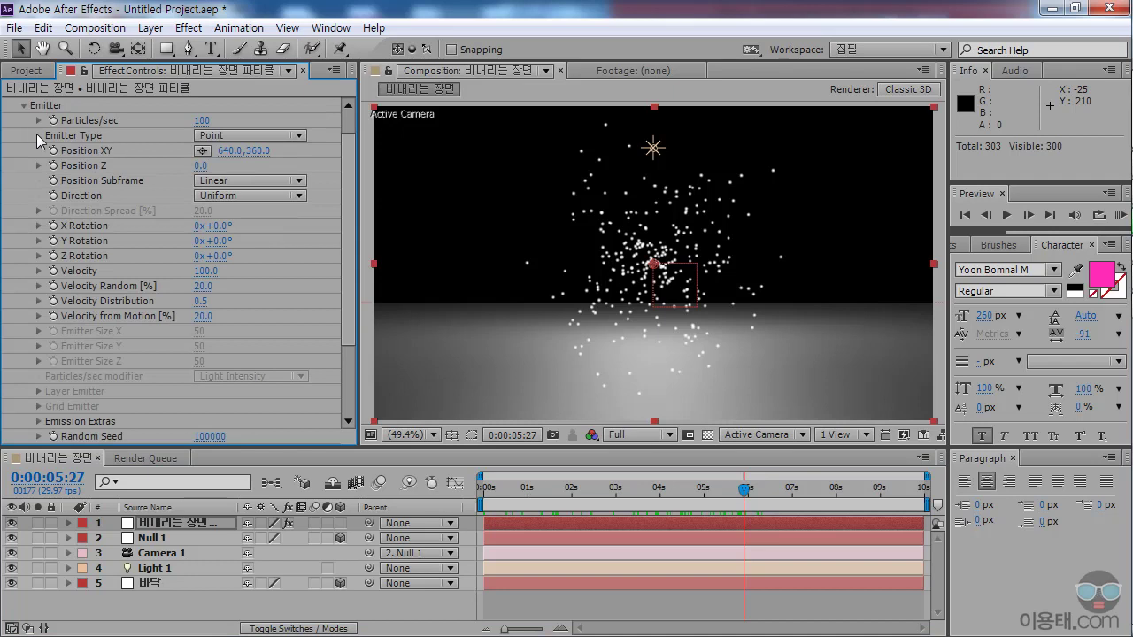
pyautogui.click(237, 137)
pyautogui.click(250, 173)
pyautogui.moveTo(349, 191); pyautogui.dragTo(349, 204)
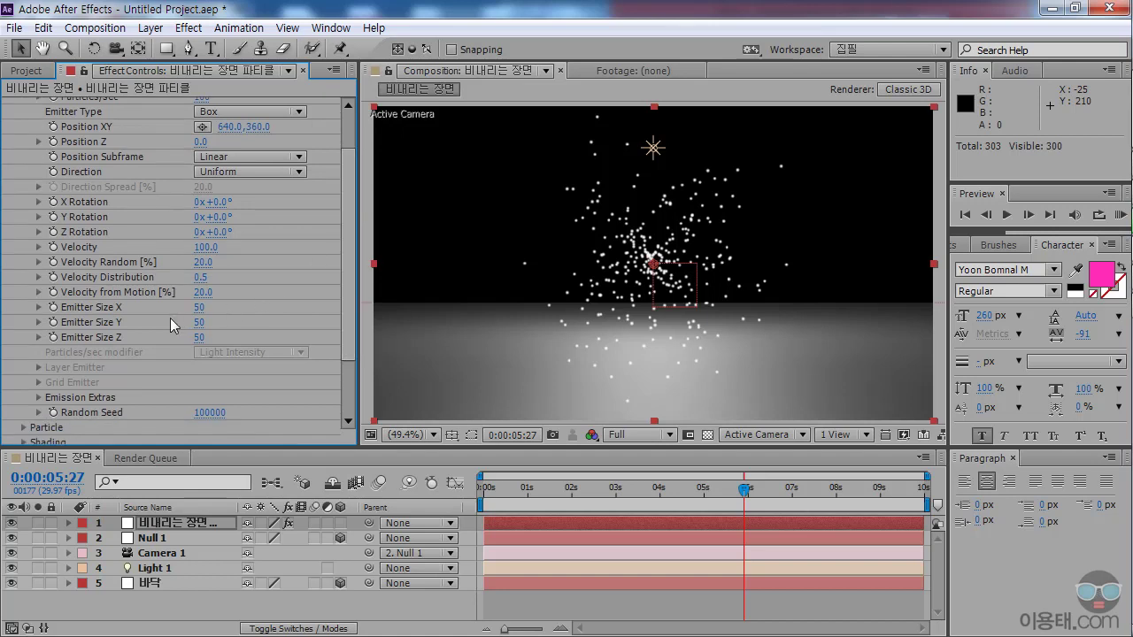
# Widen the particle emitter box by setting Emitter Size X to 1400.
pyautogui.moveTo(200, 308); pyautogui.dragTo(331, 310)
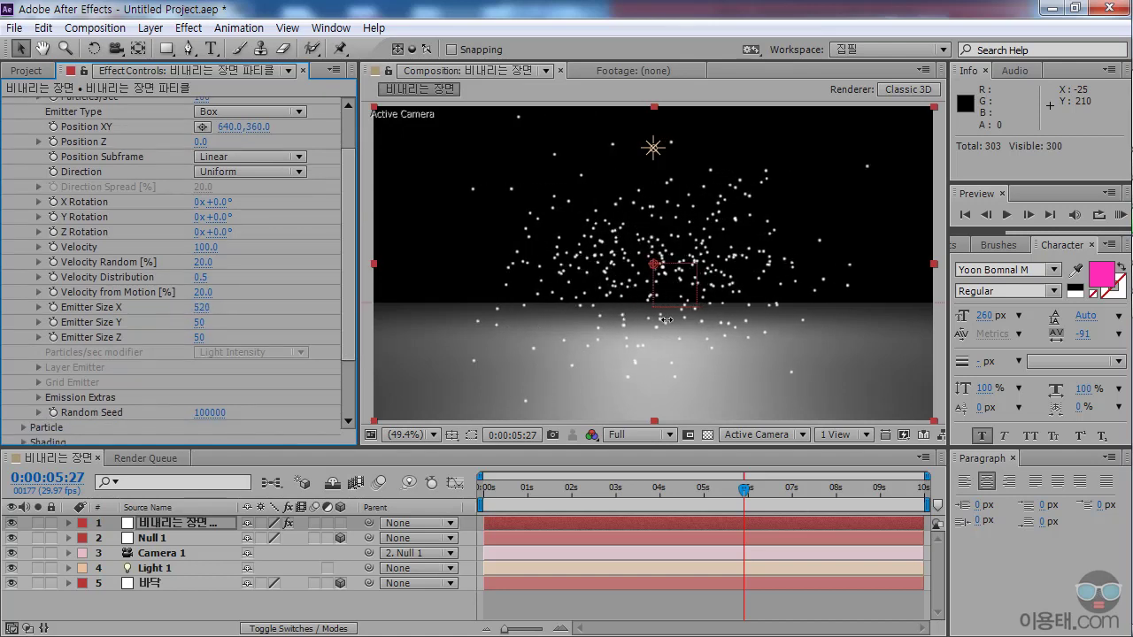
pyautogui.moveTo(199, 307); pyautogui.dragTo(460, 309)
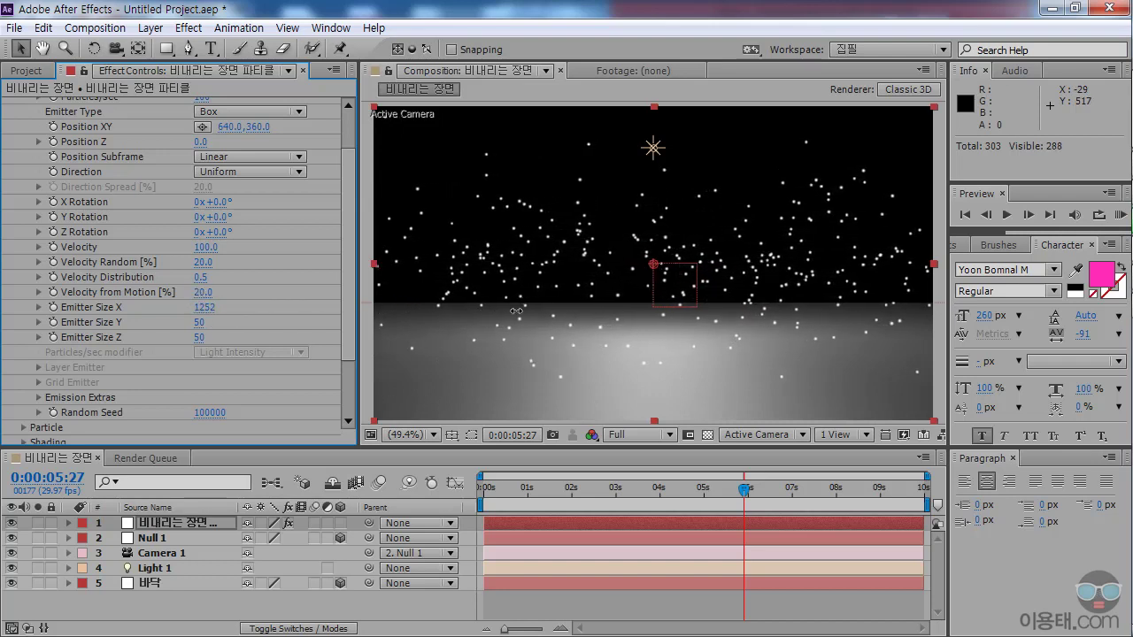
pyautogui.click(209, 308)
pyautogui.write('14')
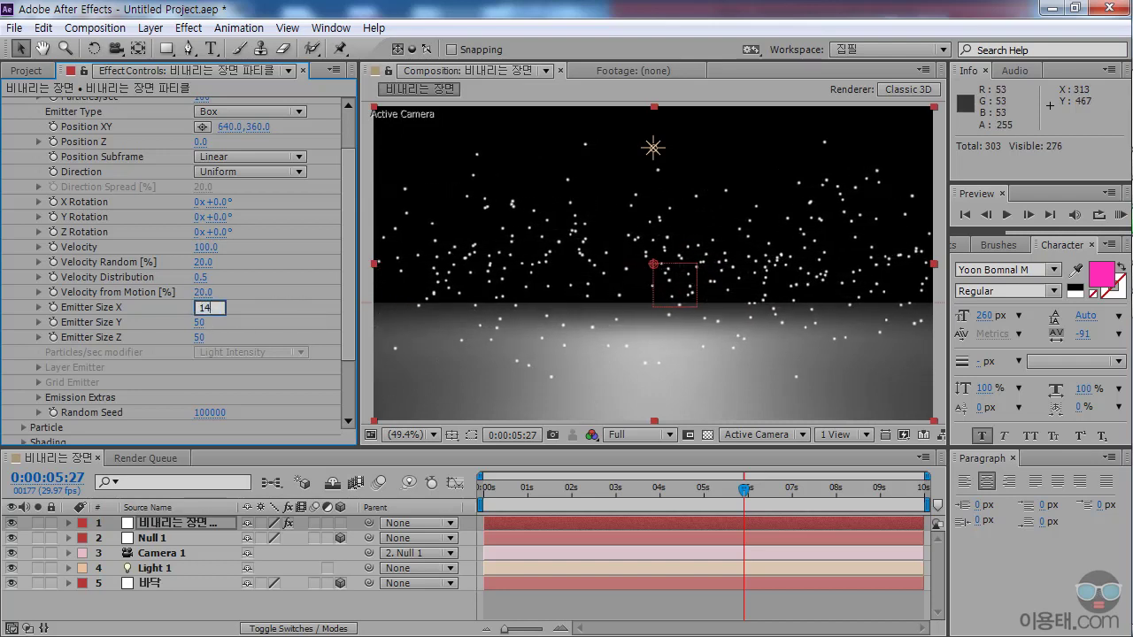
pyautogui.write('00')
pyautogui.press('Return')
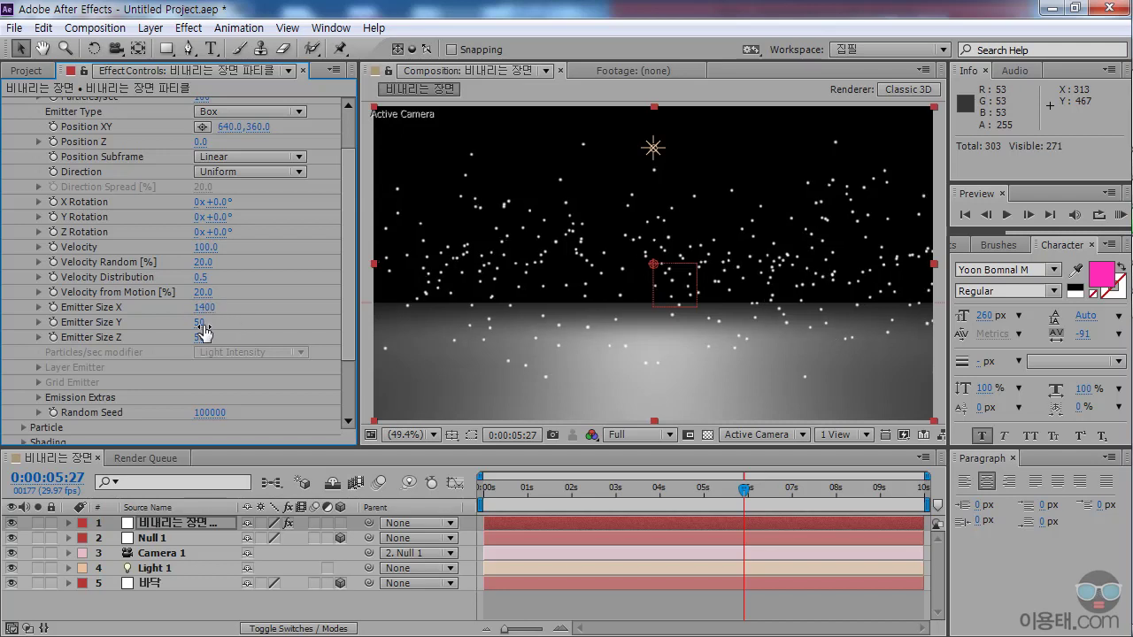
# Try larger Emitter Size Y and Emitter Size Z values, undoing each change.
pyautogui.moveTo(202, 327); pyautogui.dragTo(294, 324)
pyautogui.hotkey('ctrl', 'z')
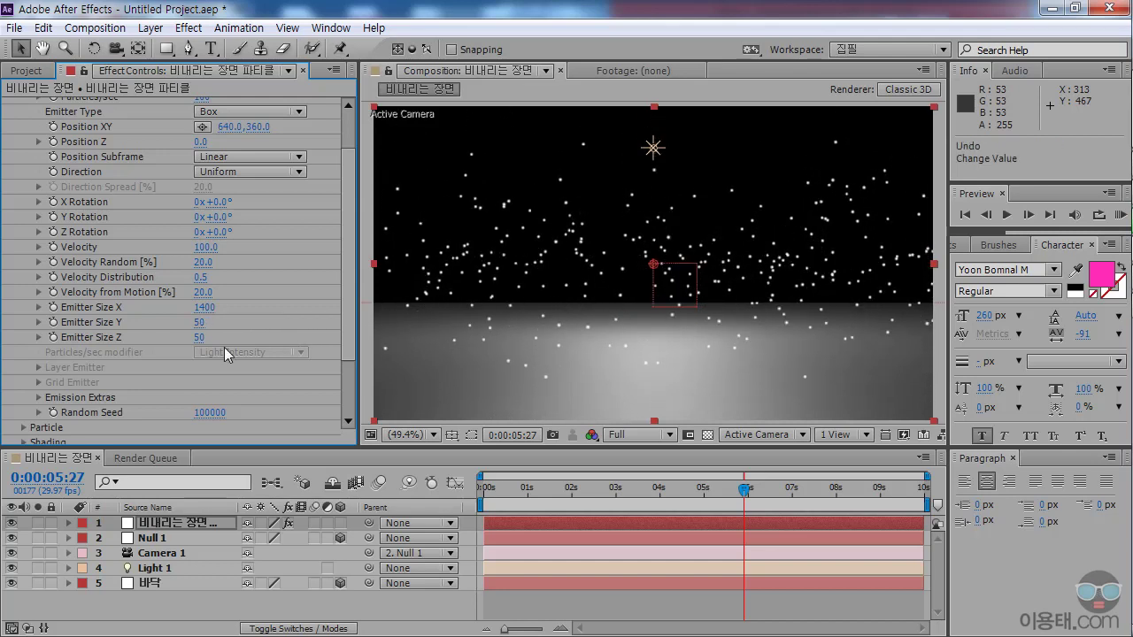
pyautogui.moveTo(200, 344); pyautogui.dragTo(357, 342)
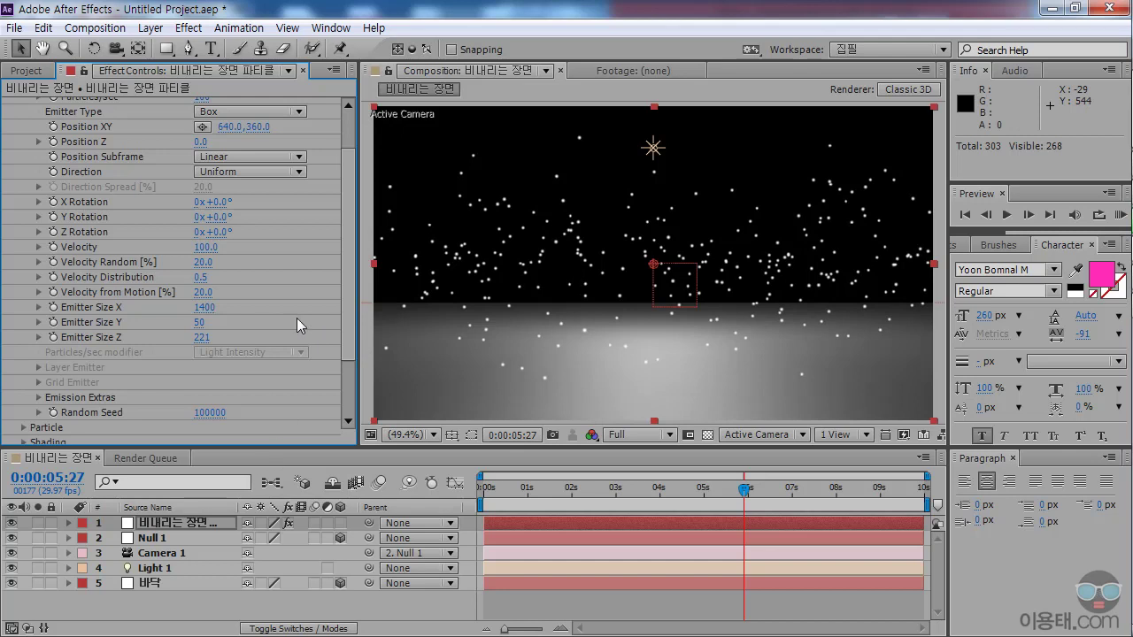
pyautogui.hotkey('ctrl', 'z')
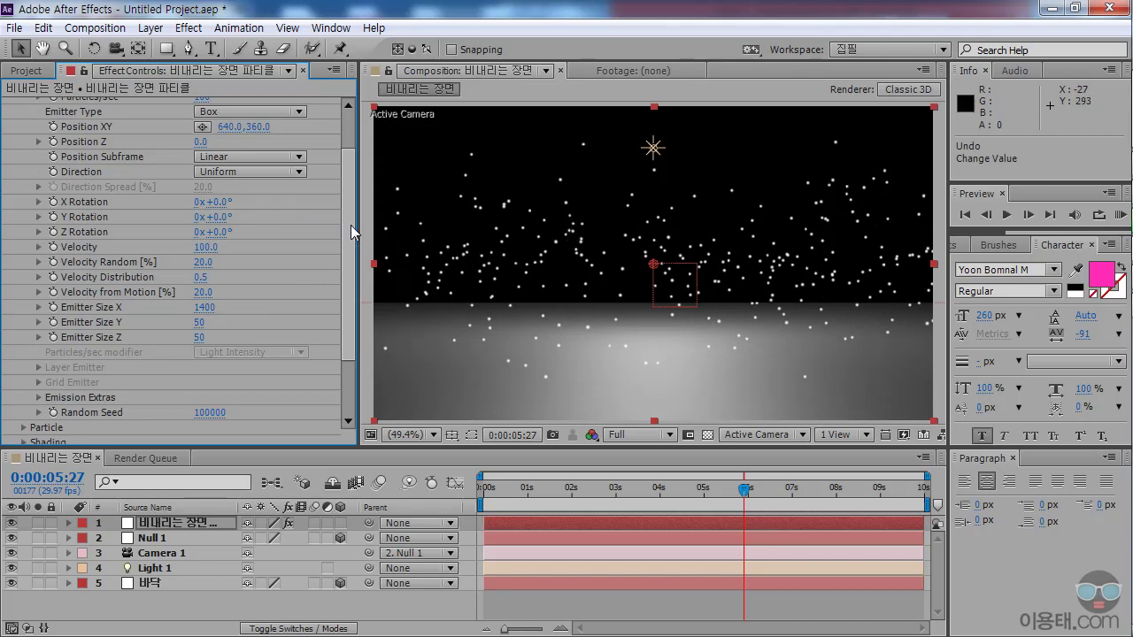
# Set the emitter's Direction to Directional and scrub to 0:00:04:11 to preview the particle motion.
pyautogui.moveTo(351, 225); pyautogui.dragTo(351, 214)
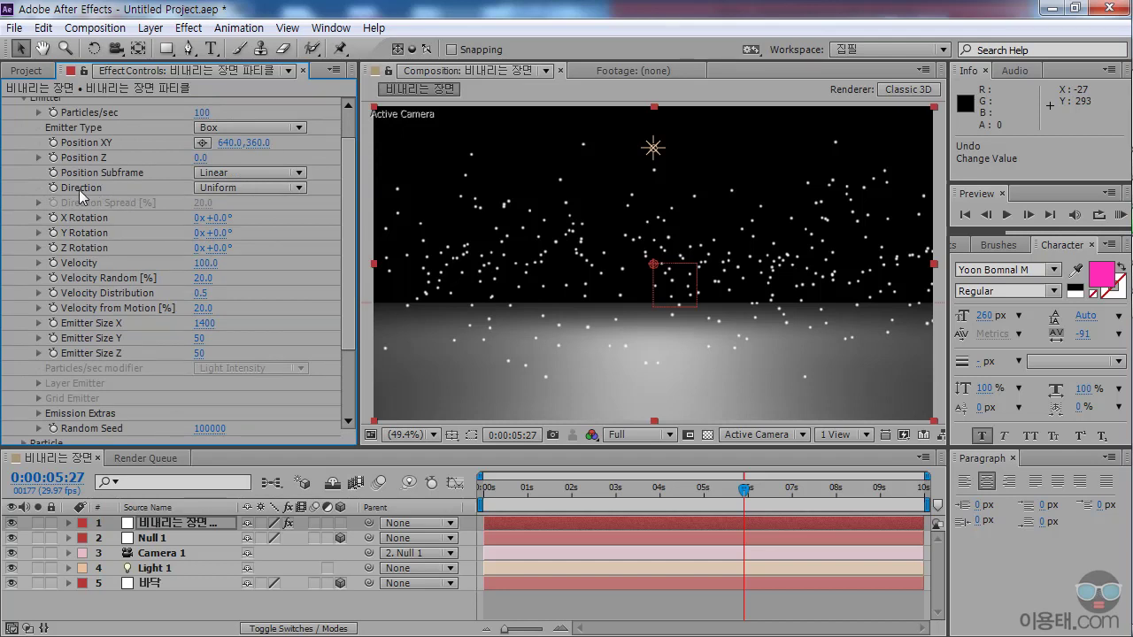
pyautogui.click(254, 188)
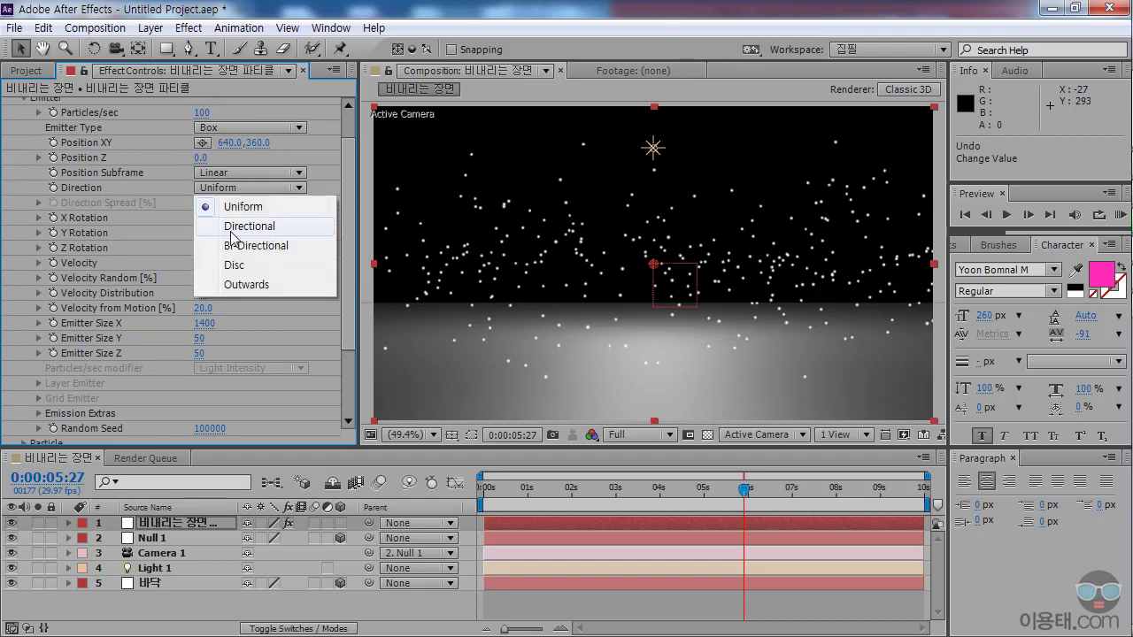
pyautogui.click(277, 229)
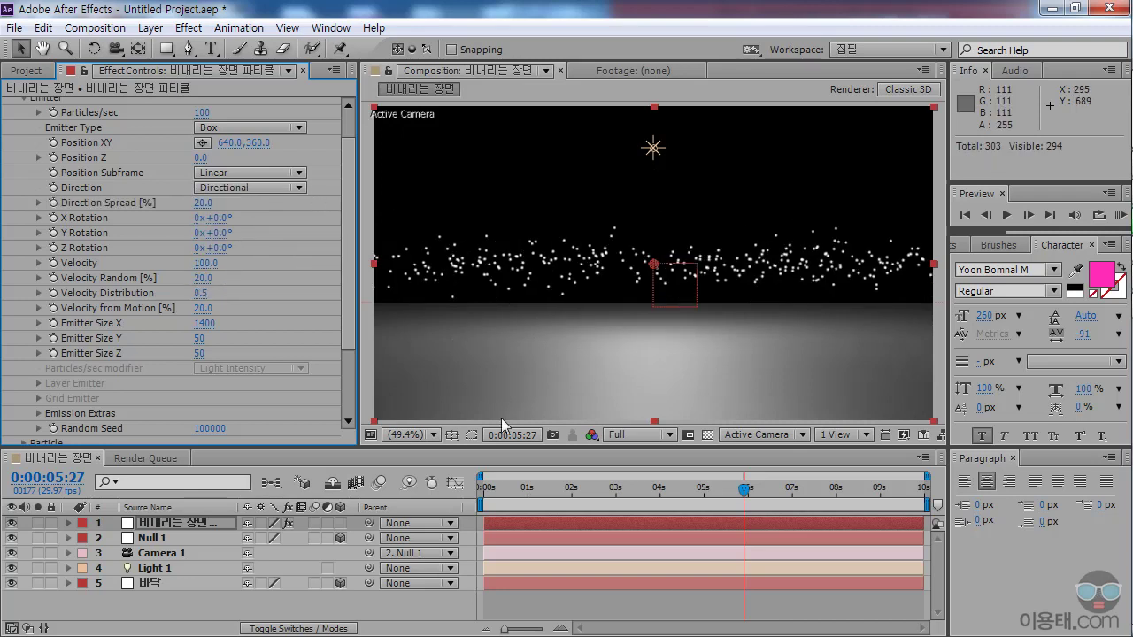
pyautogui.moveTo(584, 489); pyautogui.dragTo(675, 489)
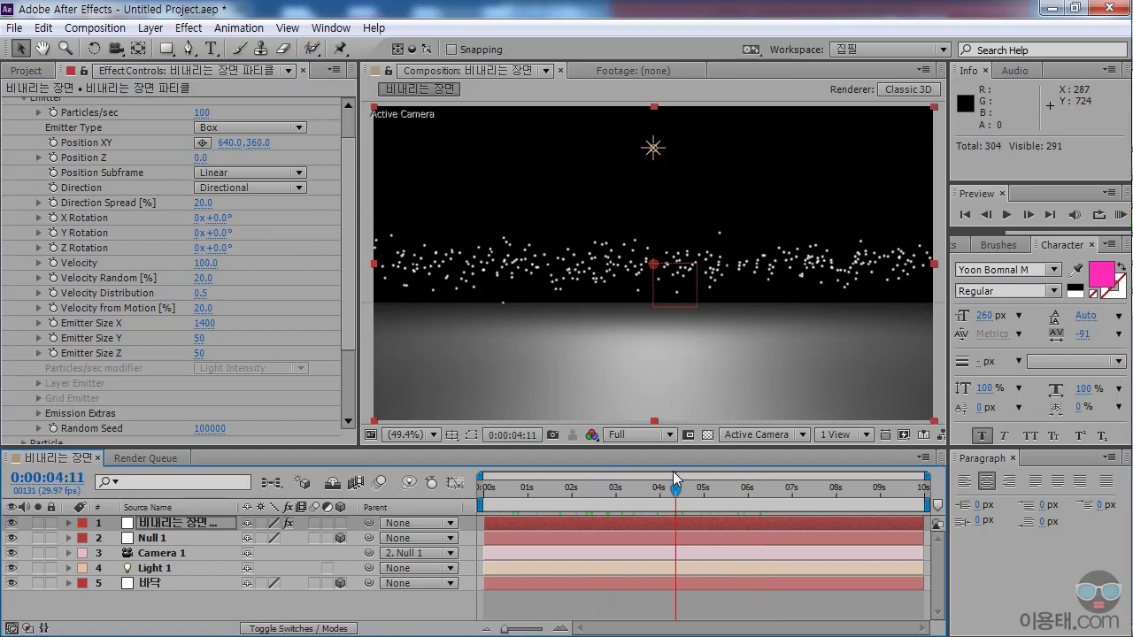
# Set the emitter's X Rotation to -90° so the particles travel downward, and scrub through the result.
pyautogui.moveTo(217, 218); pyautogui.dragTo(189, 226)
pyautogui.click(221, 218)
pyautogui.write('-90')
pyautogui.press('Return')
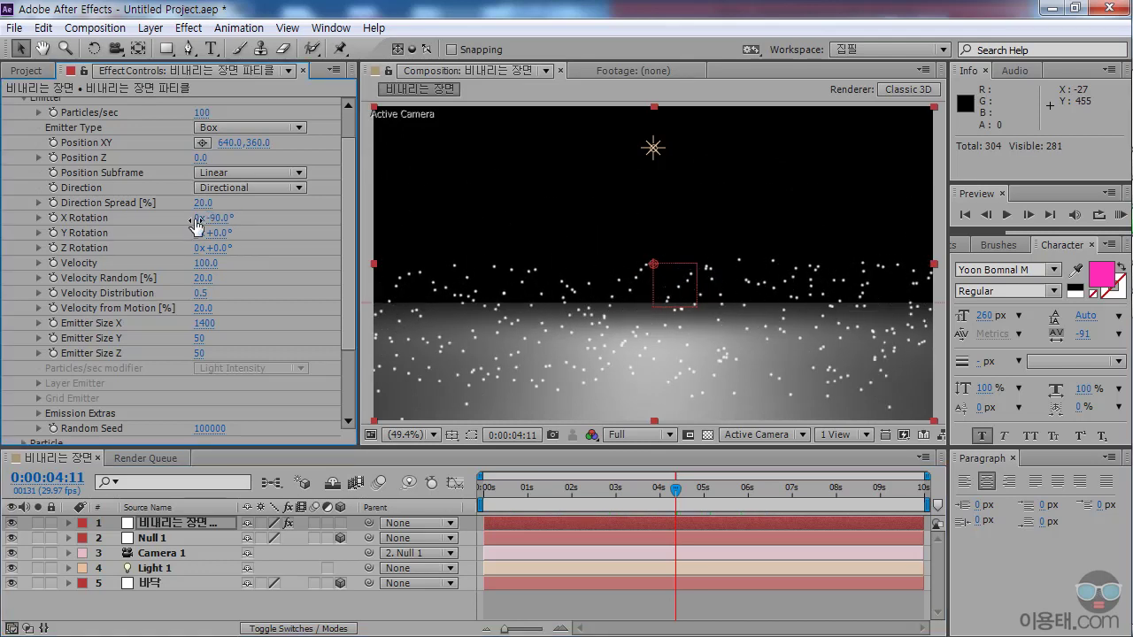
pyautogui.moveTo(495, 489); pyautogui.dragTo(675, 494)
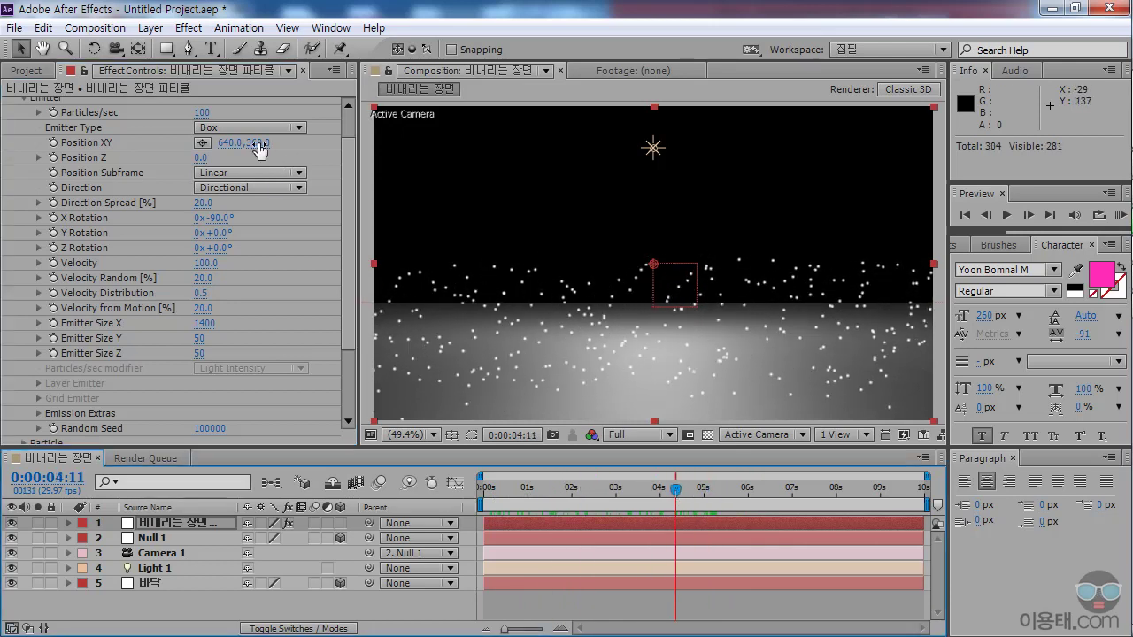
# Raise the emitter above the frame to a Position XY of about 640, -21, previewing the falling particles along the timeline.
pyautogui.moveTo(257, 142); pyautogui.dragTo(31, 161)
pyautogui.moveTo(503, 489); pyautogui.dragTo(651, 493)
pyautogui.moveTo(255, 148); pyautogui.dragTo(306, 149)
pyautogui.moveTo(585, 485); pyautogui.dragTo(747, 487)
pyautogui.moveTo(256, 146); pyautogui.dragTo(348, 237)
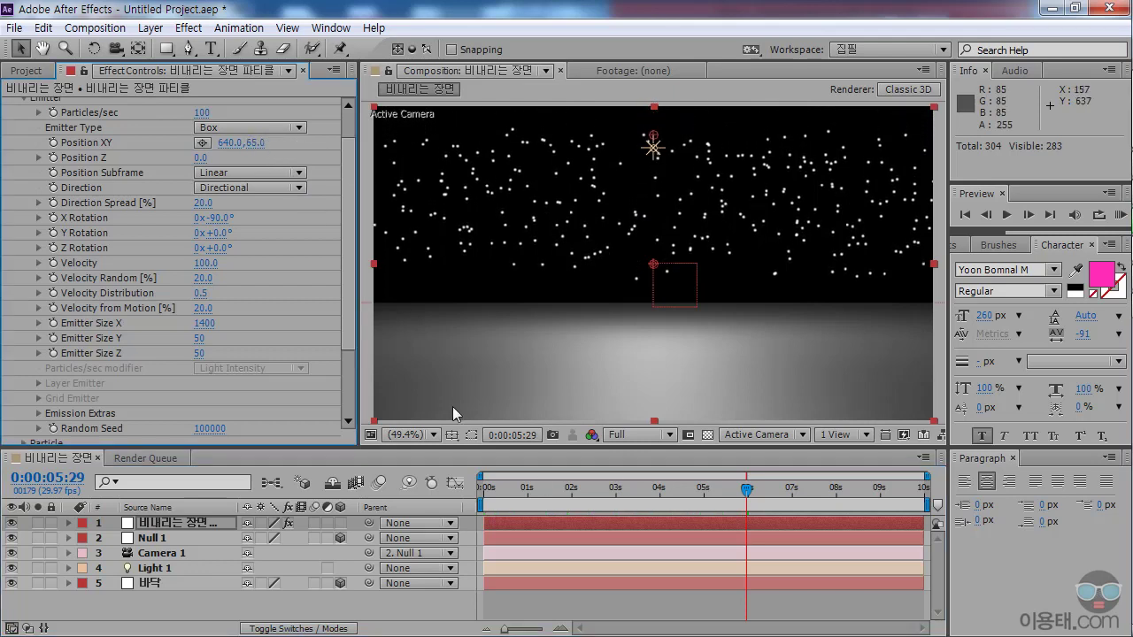
pyautogui.click(494, 486)
pyautogui.press('space')
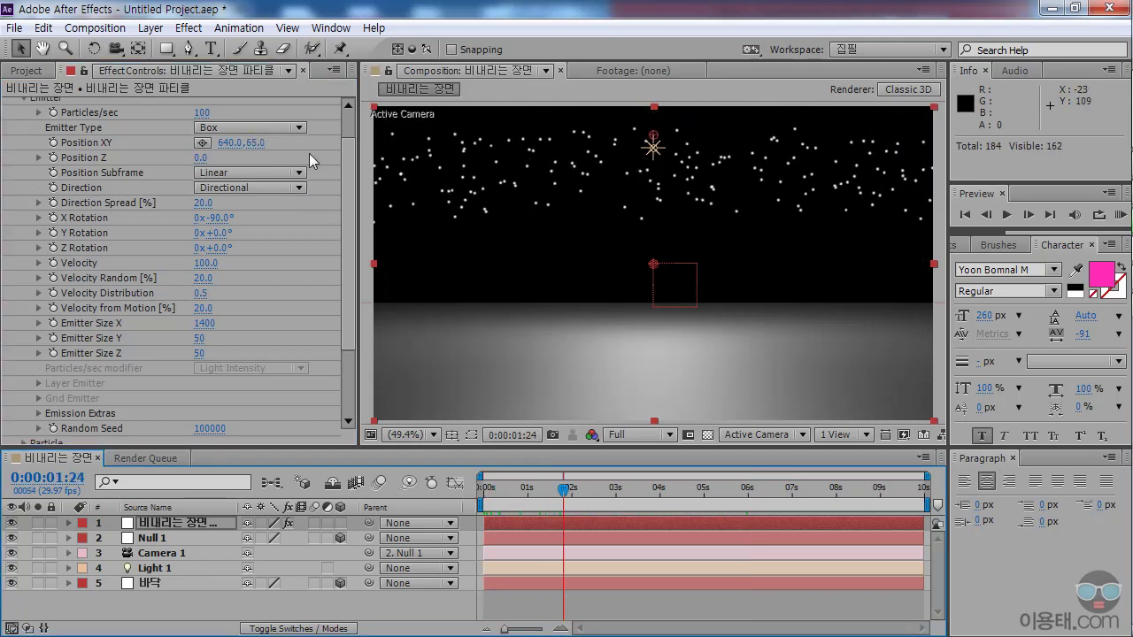
pyautogui.moveTo(258, 144); pyautogui.dragTo(199, 146)
pyautogui.moveTo(509, 488); pyautogui.dragTo(733, 495)
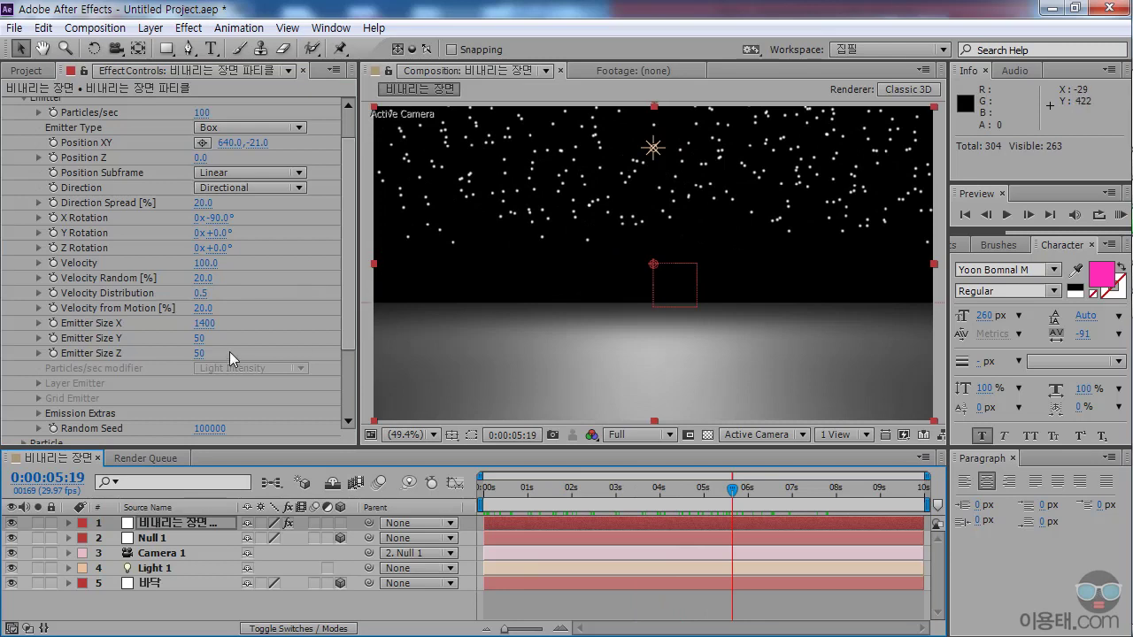
# Set Emitter Size Y to 1600 to spread the particles in depth, and scrub to 0:00:05:28 to check the fall.
pyautogui.moveTo(199, 338); pyautogui.dragTo(696, 332)
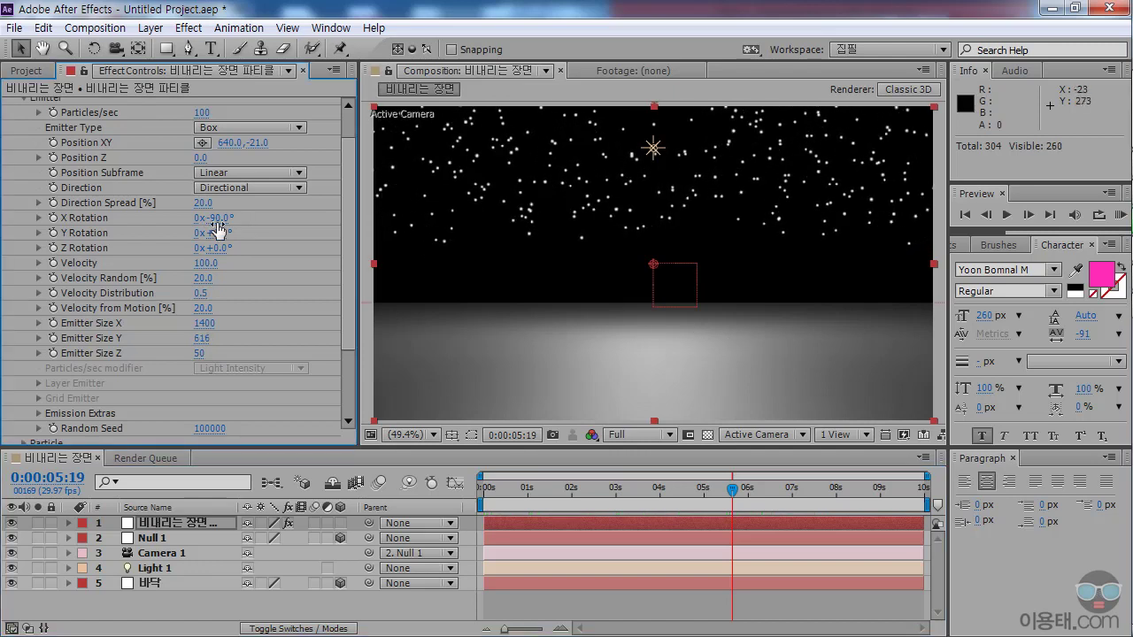
pyautogui.moveTo(201, 338); pyautogui.dragTo(635, 207)
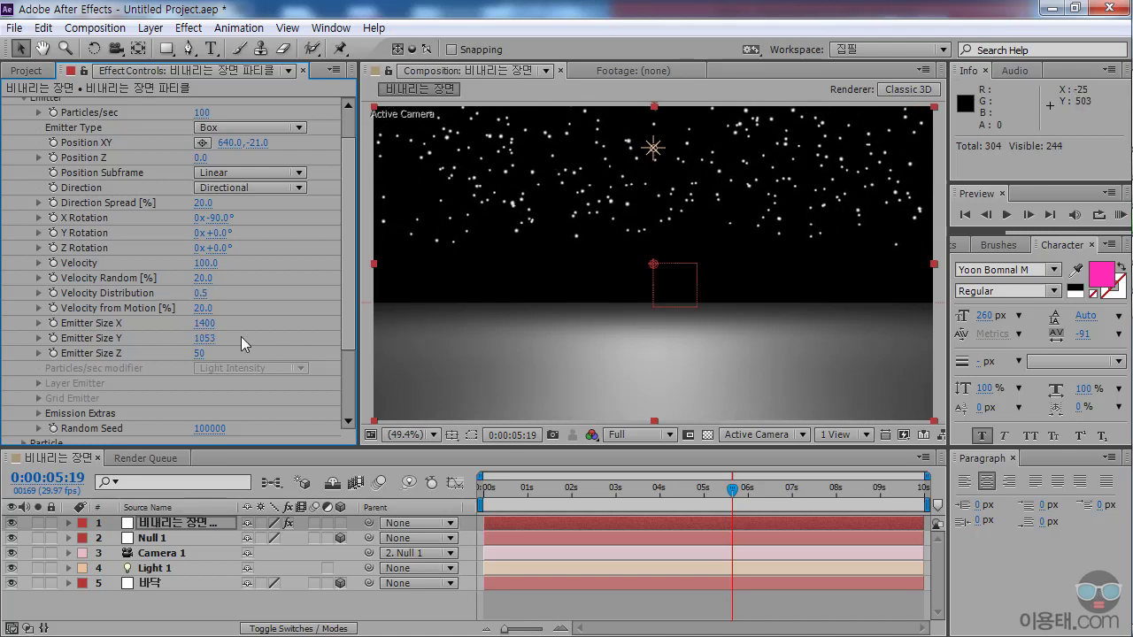
pyautogui.click(205, 339)
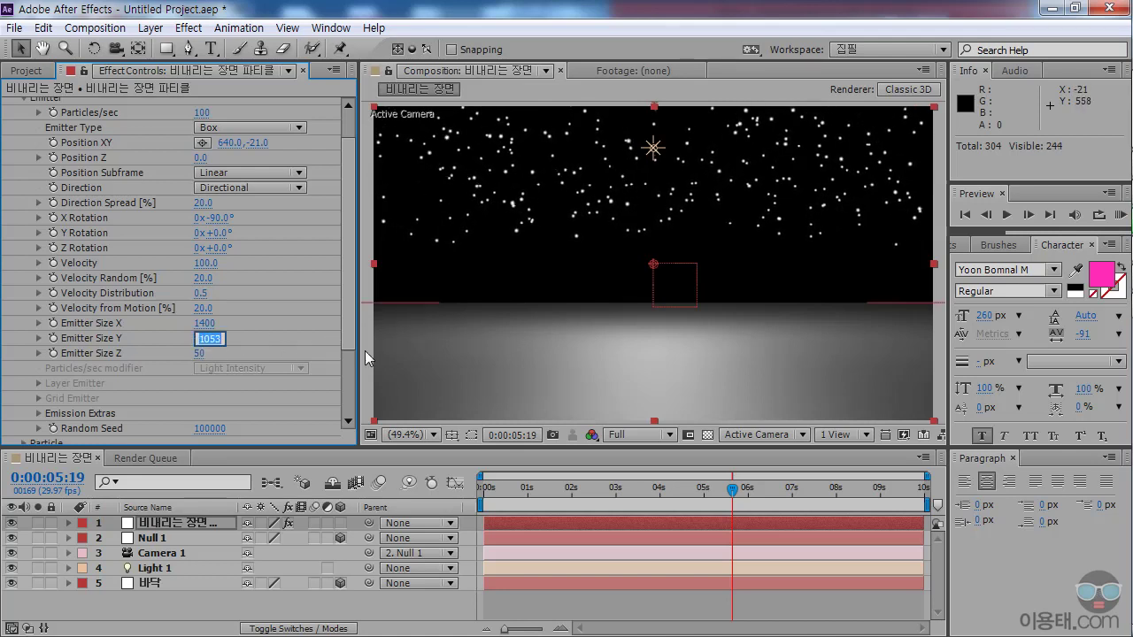
pyautogui.write('160')
pyautogui.press('Return')
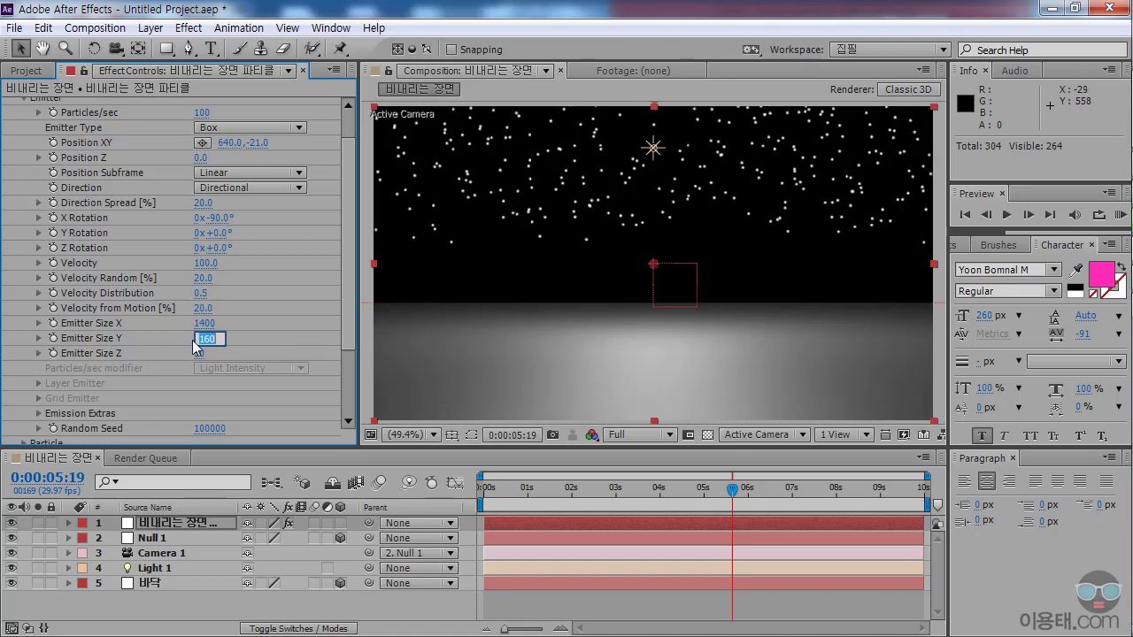
pyautogui.write('1600')
pyautogui.press('Return')
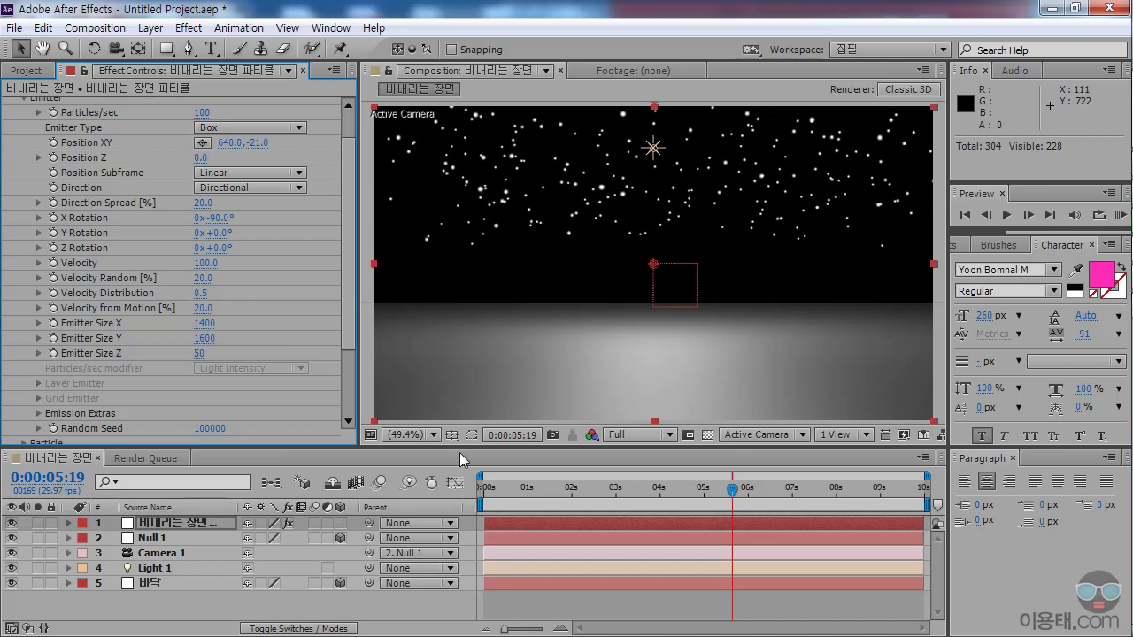
pyautogui.moveTo(542, 489); pyautogui.dragTo(744, 489)
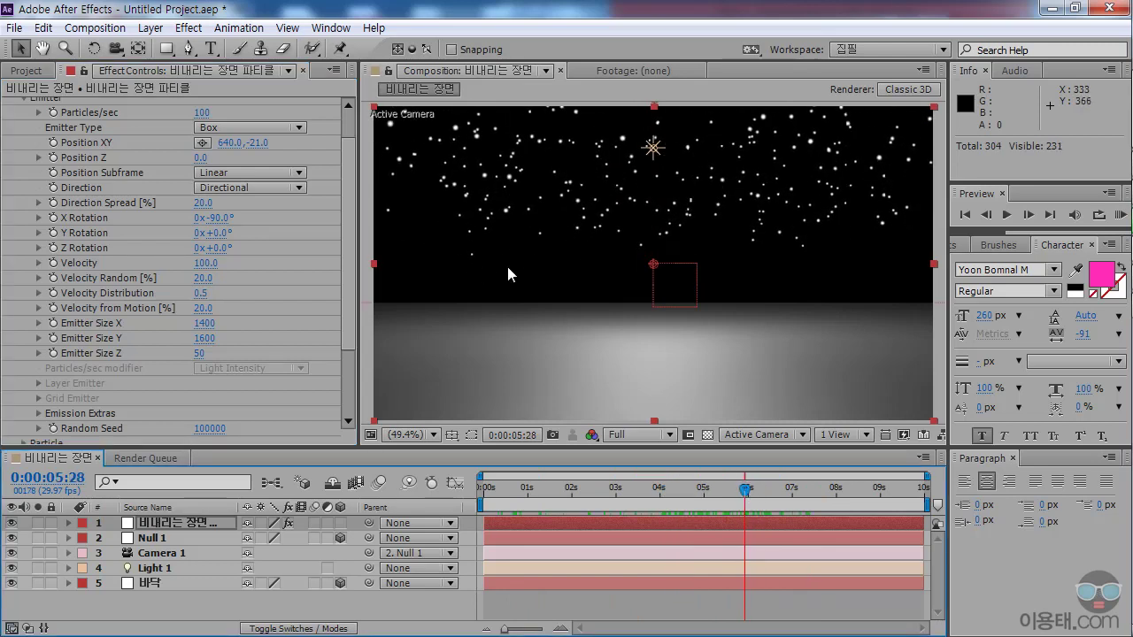
# Expand Particular's Particle settings, set Life to 6 seconds and preview the fall up to 0:00:09:20.
pyautogui.click(349, 257)
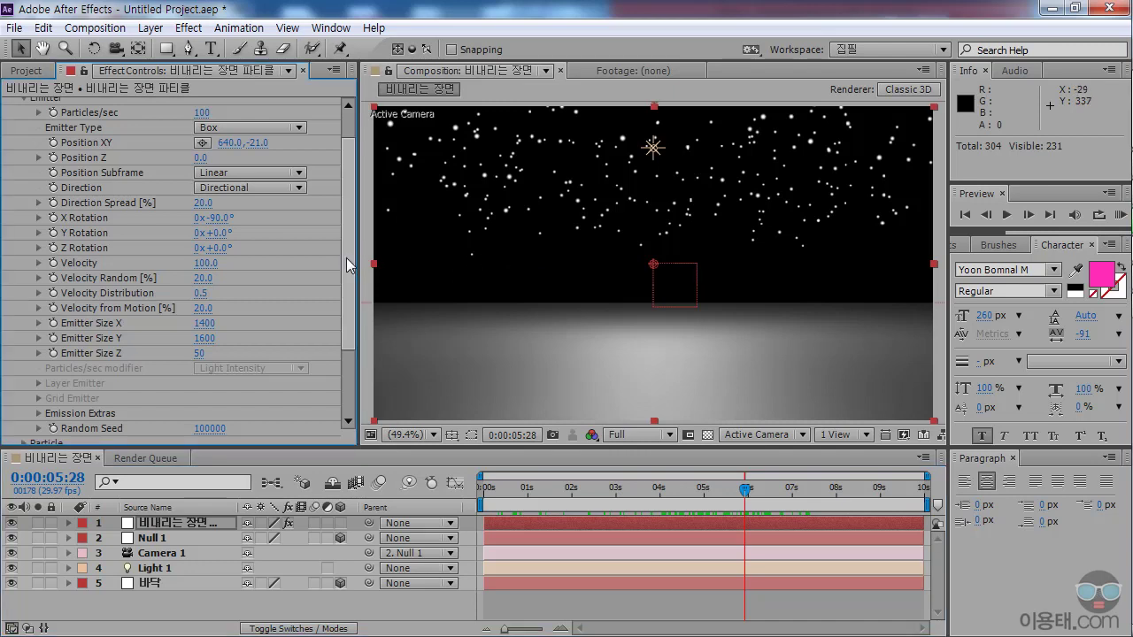
pyautogui.scroll(-3, 348, 269)
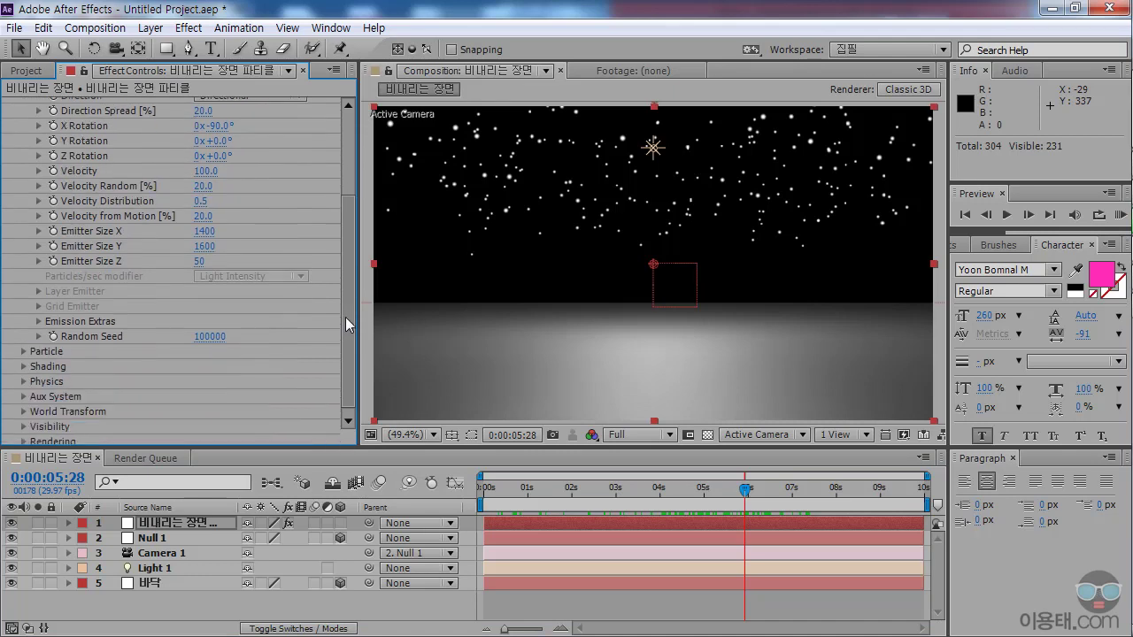
pyautogui.click(23, 346)
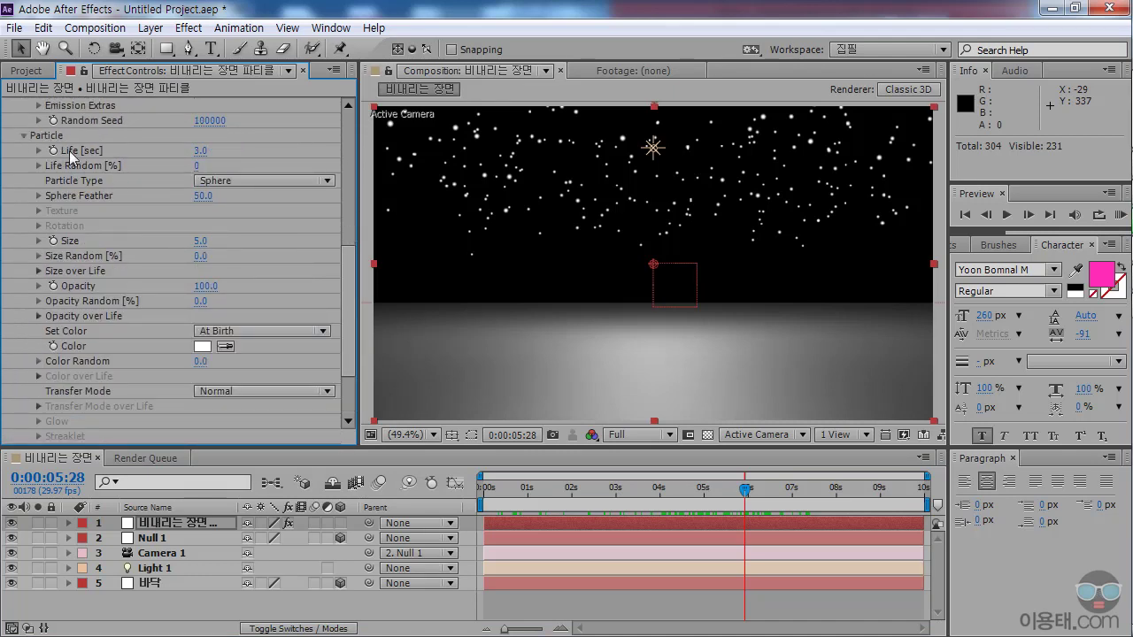
pyautogui.click(198, 151)
pyautogui.write('6')
pyautogui.press('Return')
pyautogui.moveTo(488, 488); pyautogui.dragTo(912, 507)
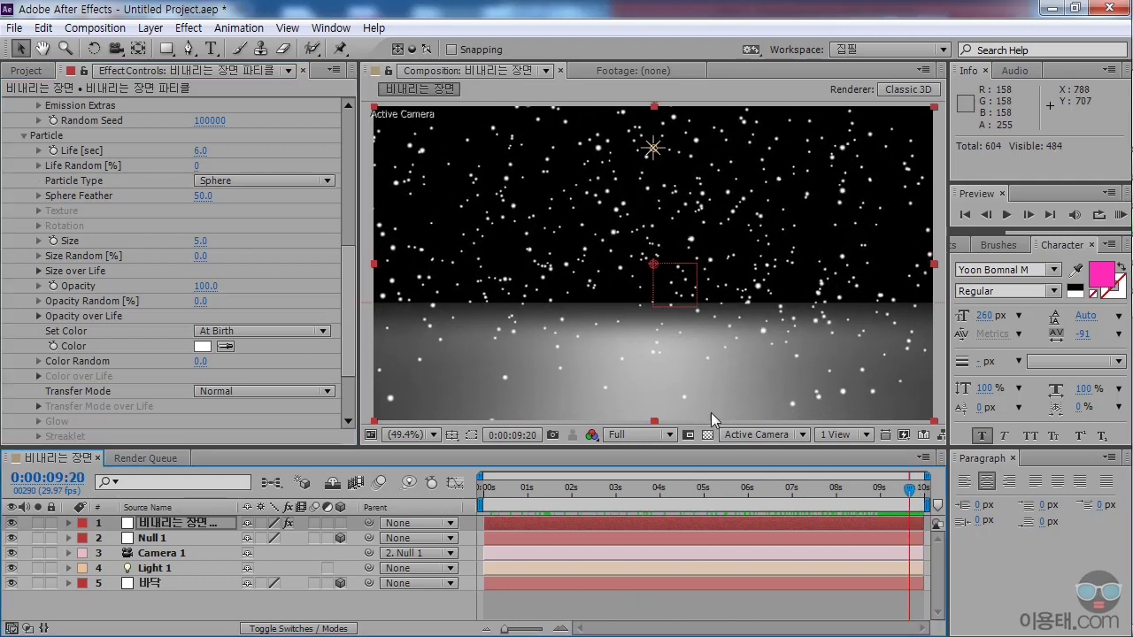
# Increase the particle Life to 7 seconds and scrub to 0:00:08:15 to check it.
pyautogui.click(201, 150)
pyautogui.write('7')
pyautogui.press('Return')
pyautogui.moveTo(490, 493); pyautogui.dragTo(855, 495)
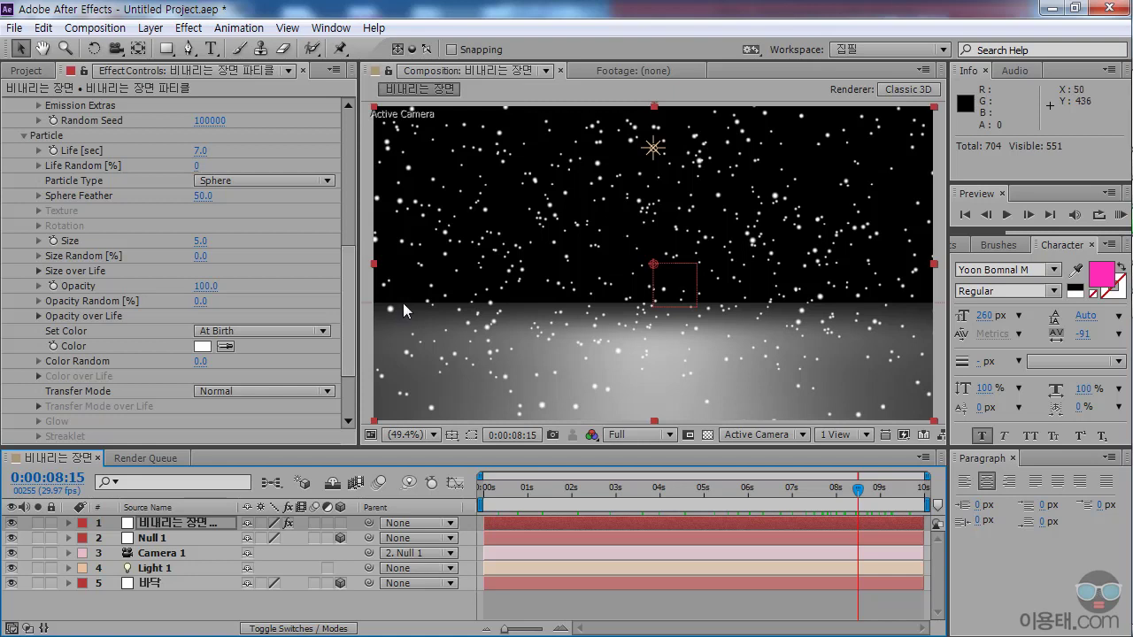
# Set Particular's Physics Model to Bounce and preview the particles up to 0:00:07:11.
pyautogui.moveTo(346, 290); pyautogui.dragTo(347, 343)
pyautogui.moveTo(515, 485); pyautogui.dragTo(741, 489)
pyautogui.click(347, 340)
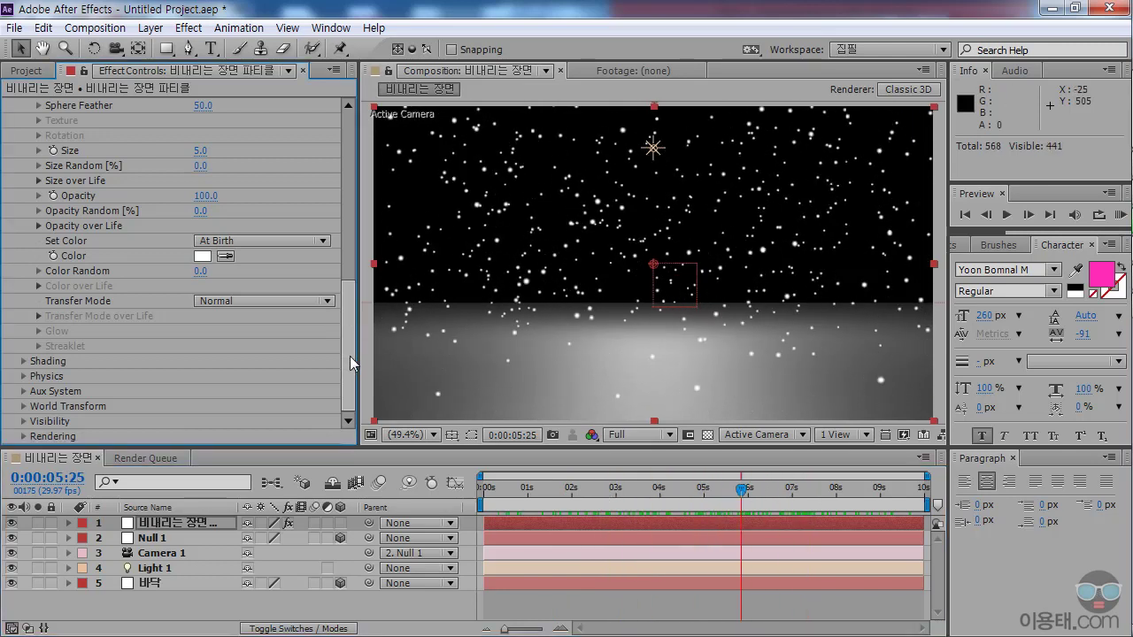
pyautogui.click(23, 376)
pyautogui.scroll(-3, 347, 319)
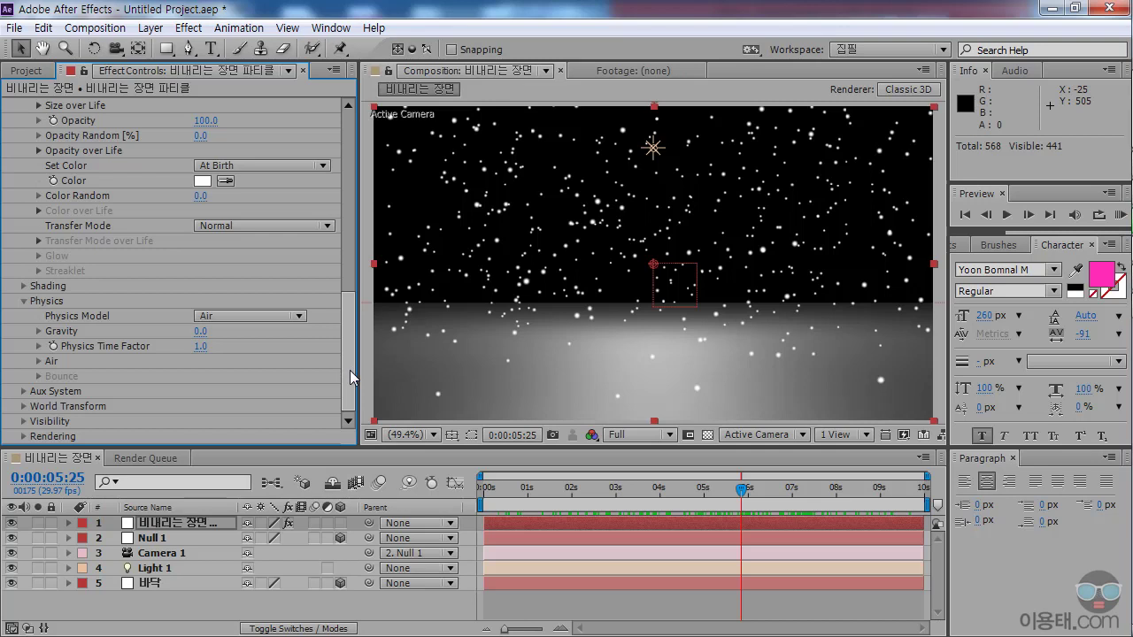
pyautogui.click(226, 318)
pyautogui.click(248, 356)
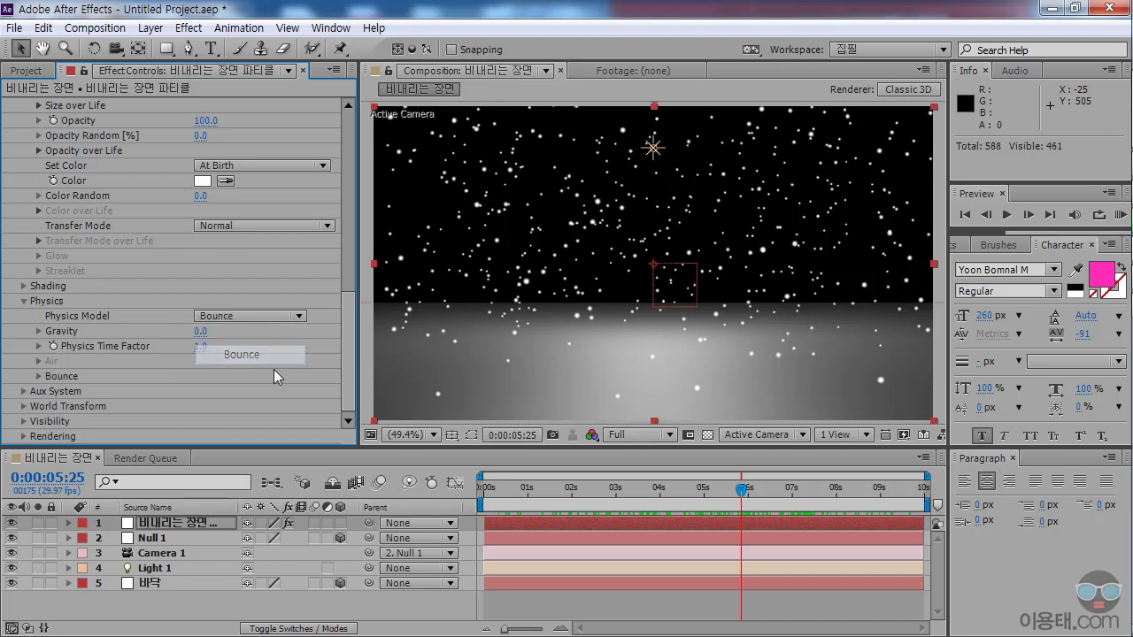
pyautogui.click(516, 489)
pyautogui.moveTo(518, 489); pyautogui.dragTo(808, 488)
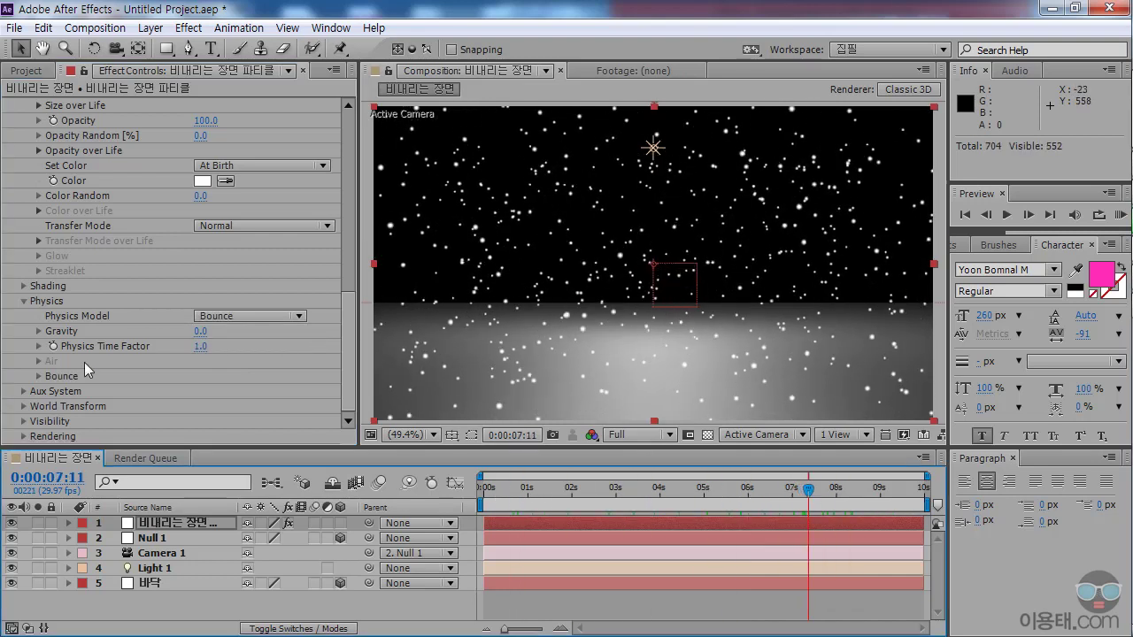
# Assign the 바닥 layer as the Floor Layer in the Bounce settings and scrub to preview the floor collision.
pyautogui.click(35, 382)
pyautogui.click(39, 377)
pyautogui.moveTo(347, 301); pyautogui.dragTo(347, 361)
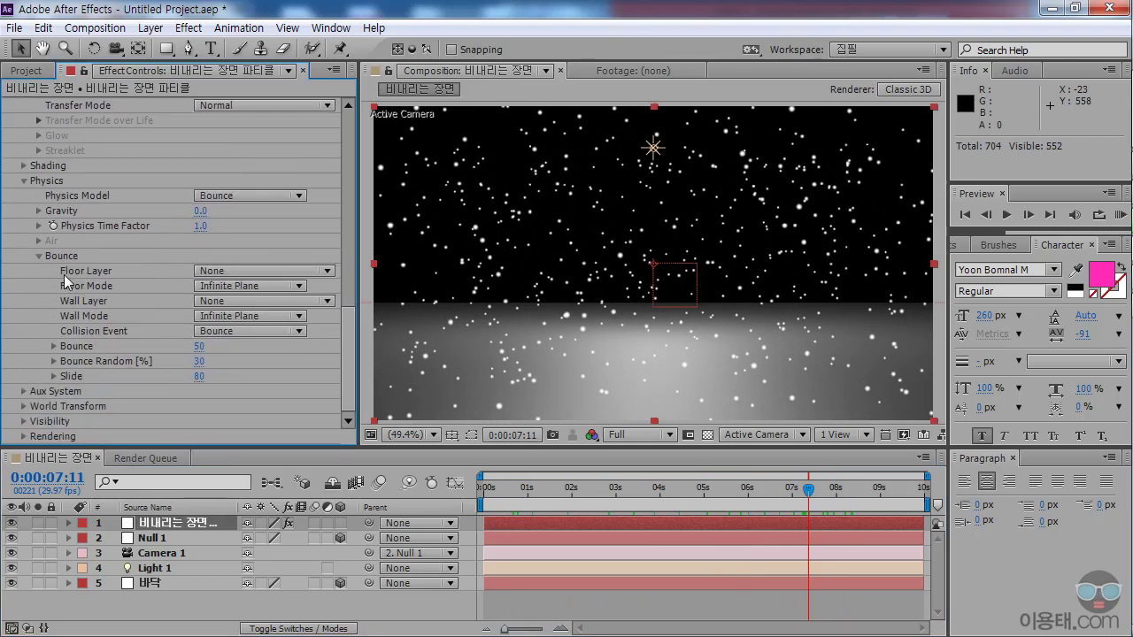
pyautogui.click(224, 275)
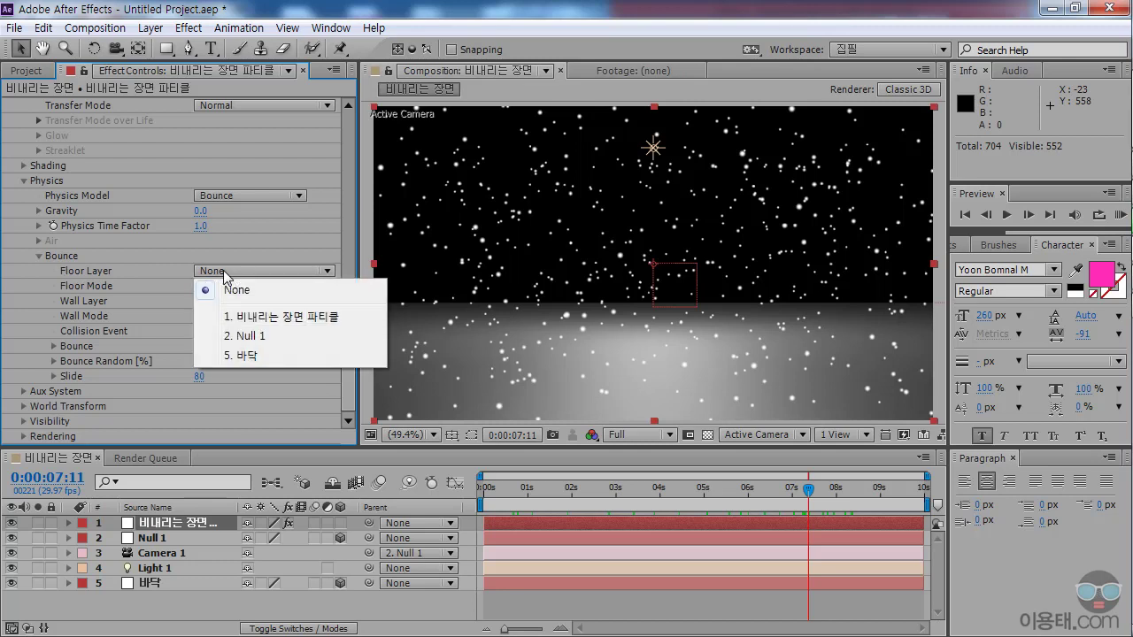
pyautogui.click(241, 355)
pyautogui.click(504, 489)
pyautogui.moveTo(518, 494); pyautogui.dragTo(840, 493)
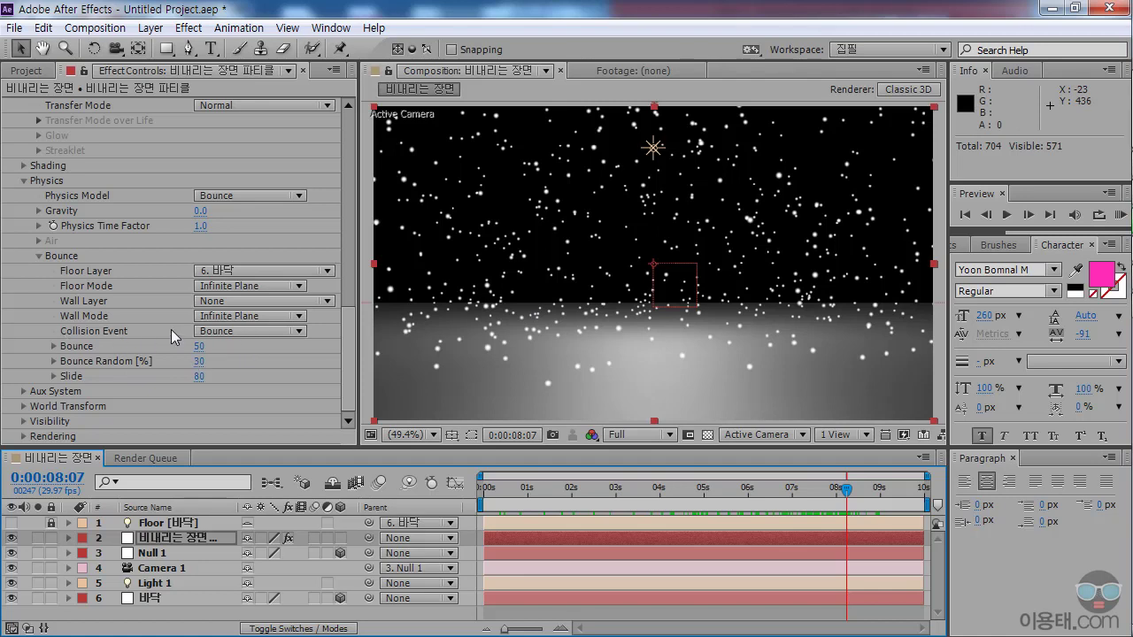
# Set the bounce Collision Event to Kill and the Floor Mode to Layer Size, scrubbing the timeline to preview each change.
pyautogui.click(226, 337)
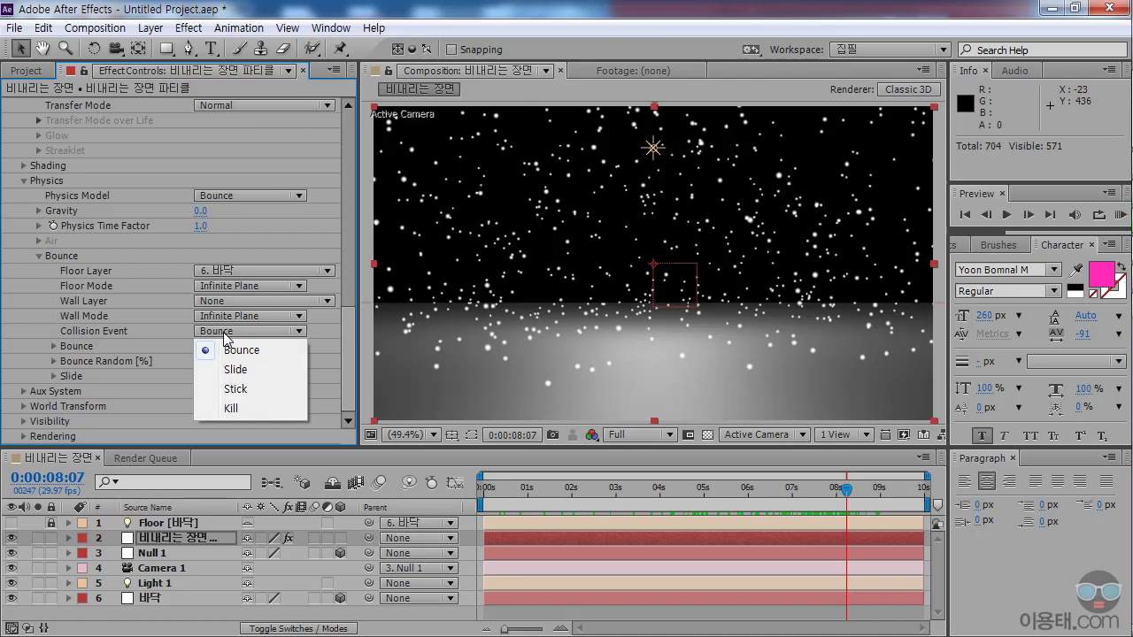
pyautogui.click(233, 409)
pyautogui.moveTo(499, 492); pyautogui.dragTo(780, 493)
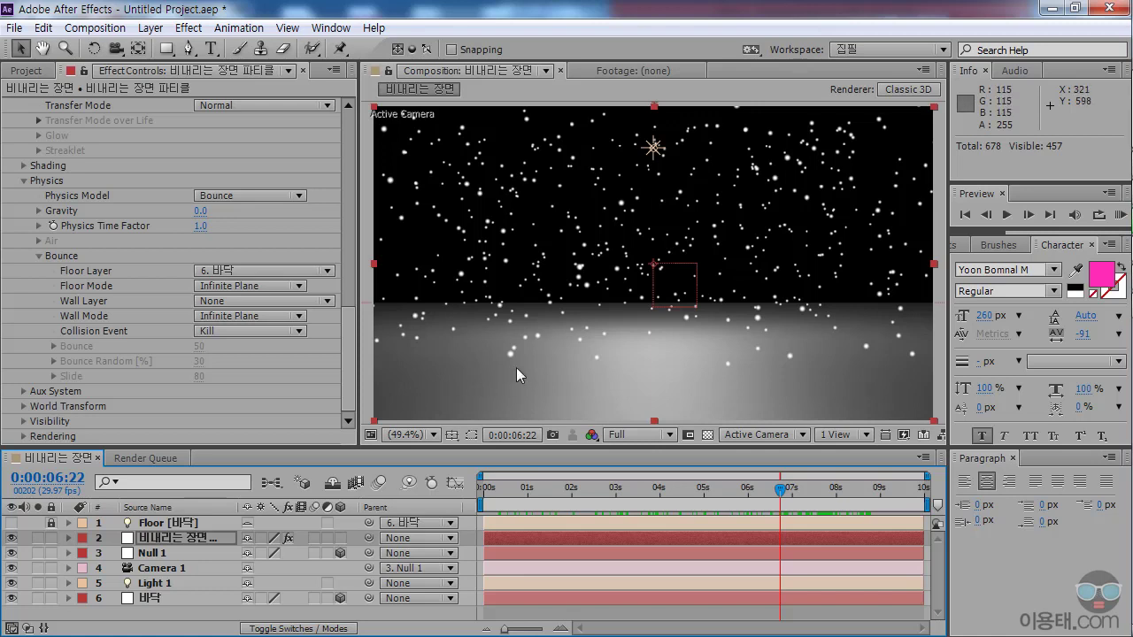
pyautogui.click(301, 286)
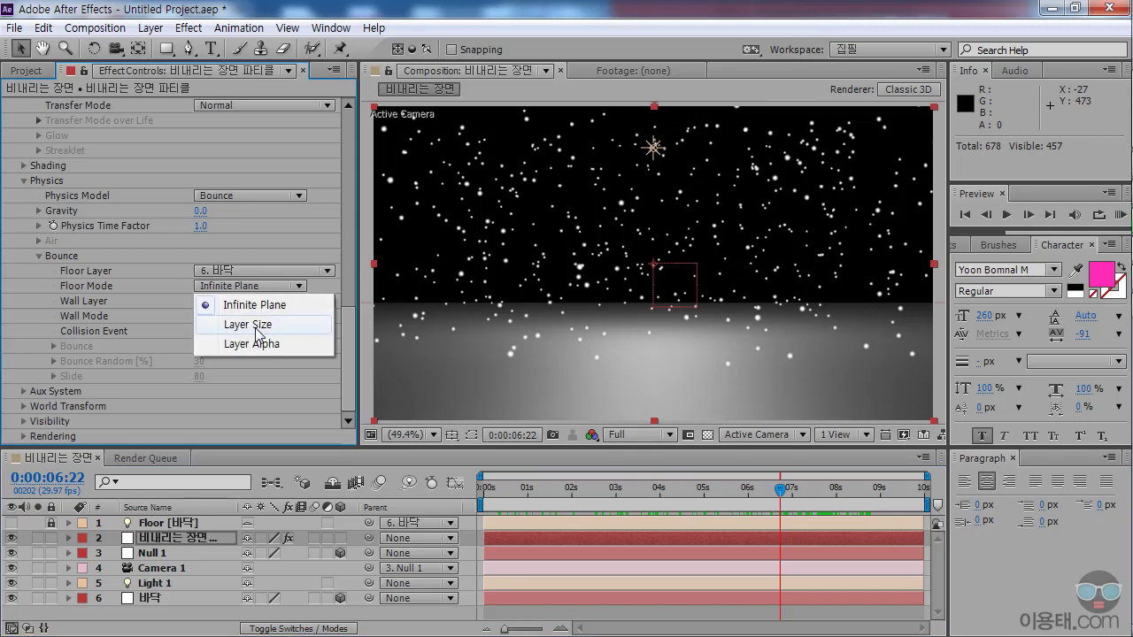
pyautogui.click(256, 327)
pyautogui.moveTo(630, 487); pyautogui.dragTo(820, 488)
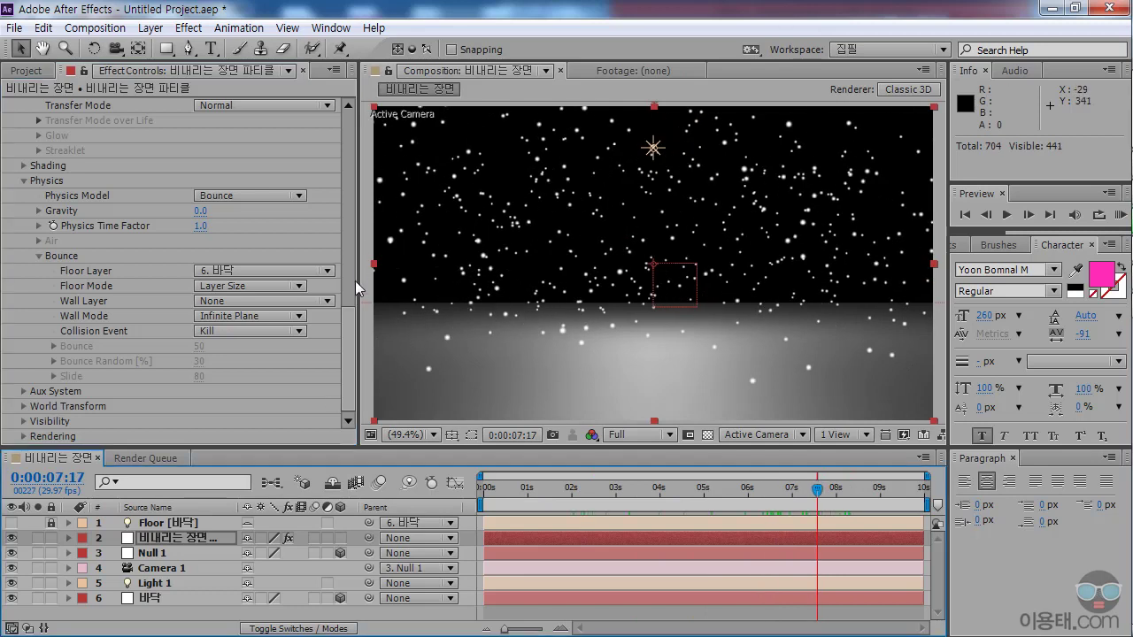
# Set the Aux System's Emit option to At Bounce Event and scrub to 0:00:08:00 to preview the splashes.
pyautogui.click(350, 317)
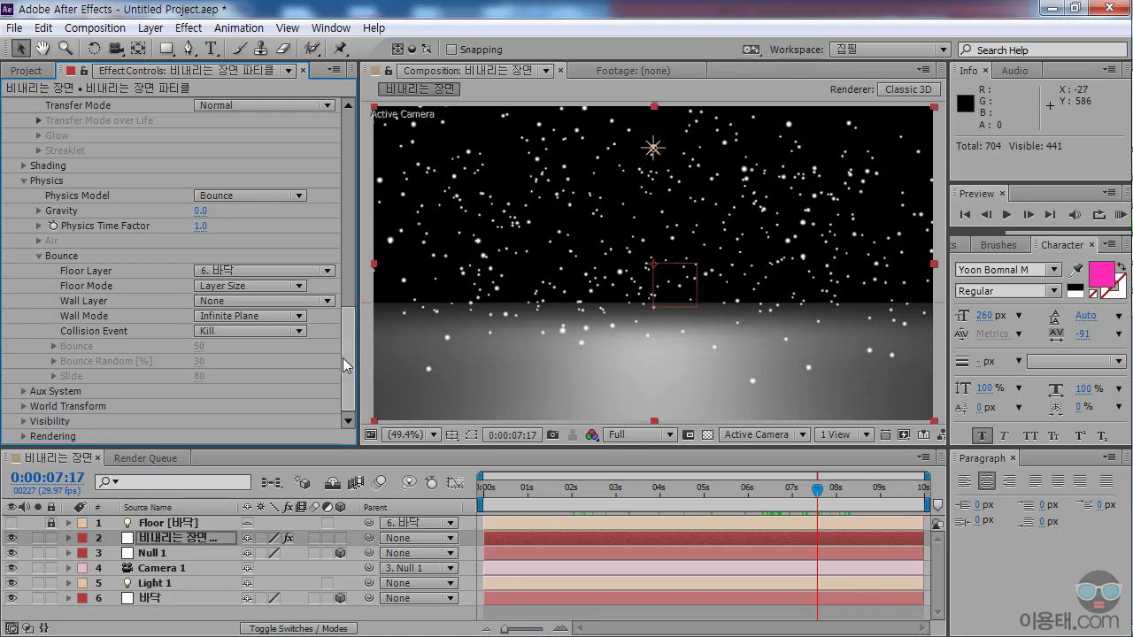
pyautogui.click(24, 392)
pyautogui.scroll(-5, 162, 264)
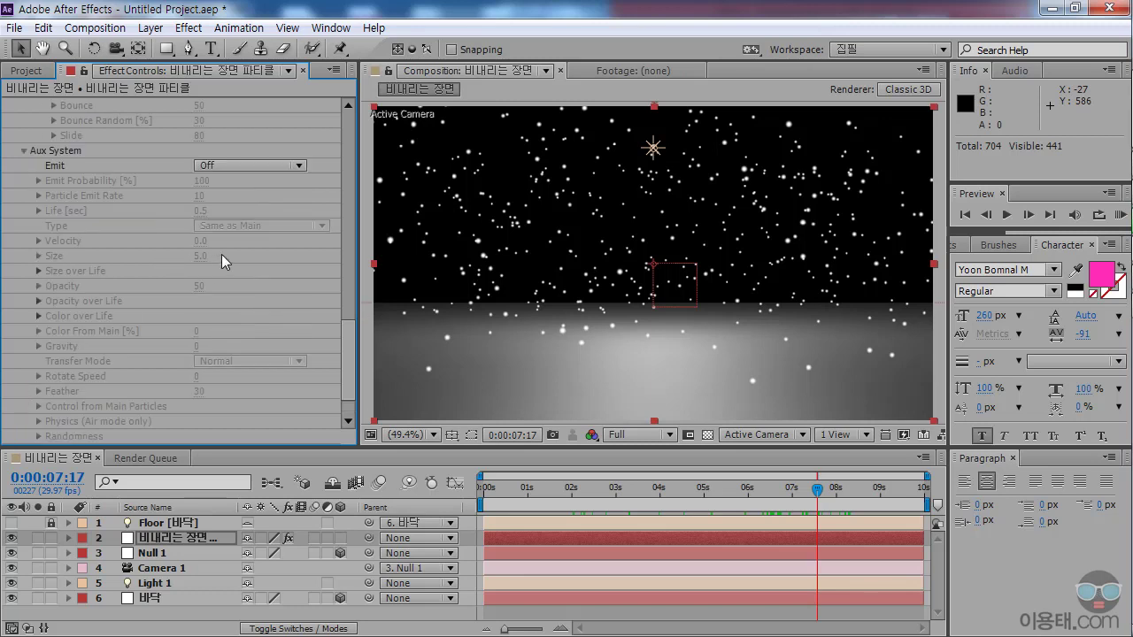
pyautogui.click(230, 166)
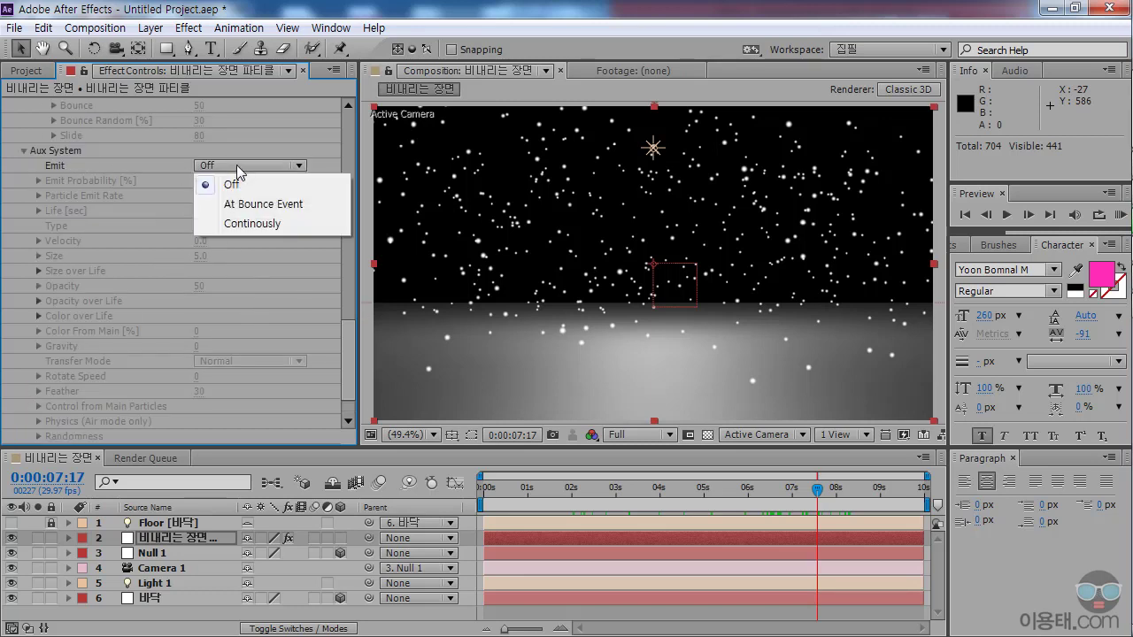
pyautogui.click(282, 205)
pyautogui.moveTo(500, 496); pyautogui.dragTo(836, 492)
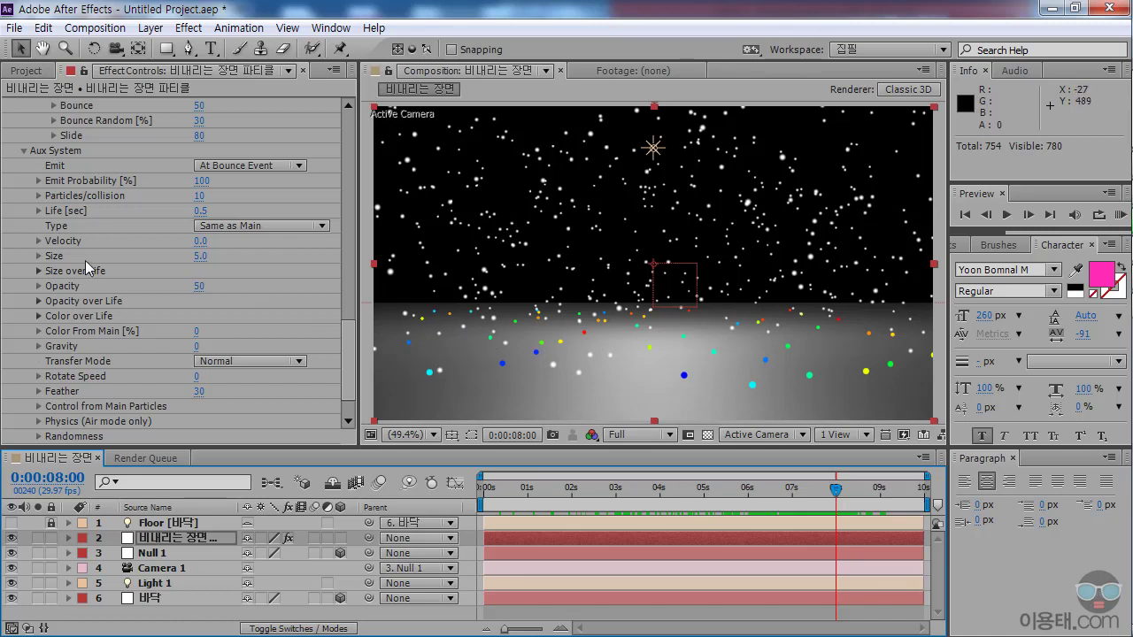
# Raise the Aux System's Velocity to 100 and scrub repeatedly up to 0:00:08:23 to check the splash spread.
pyautogui.click(37, 241)
pyautogui.moveTo(71, 265); pyautogui.dragTo(331, 269)
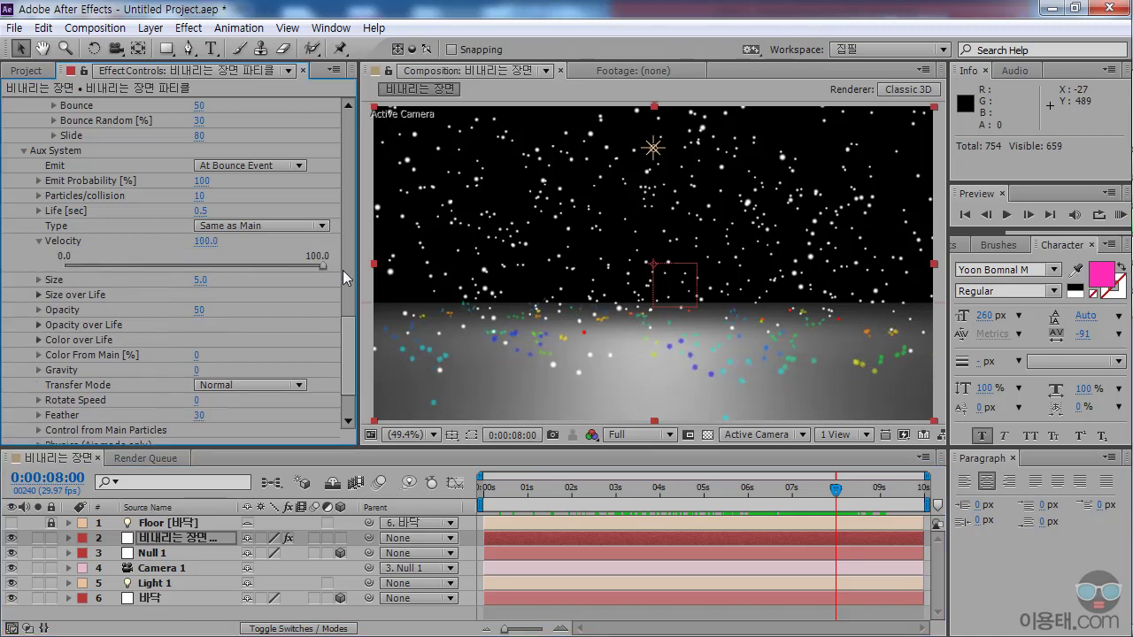
pyautogui.moveTo(507, 492); pyautogui.dragTo(825, 486)
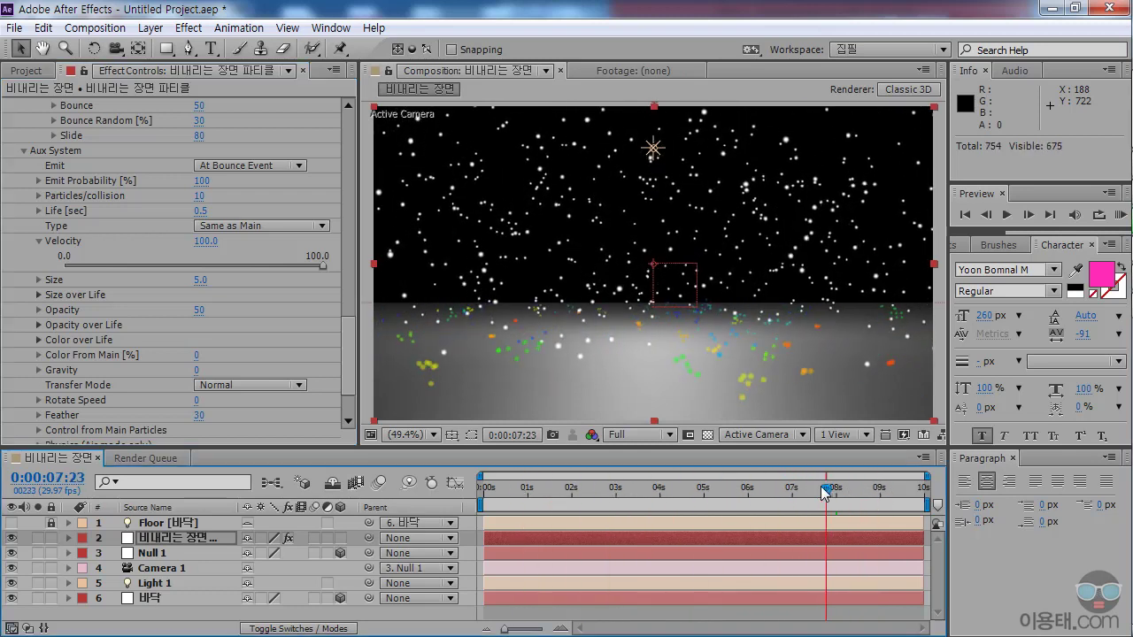
pyautogui.moveTo(508, 493); pyautogui.dragTo(811, 493)
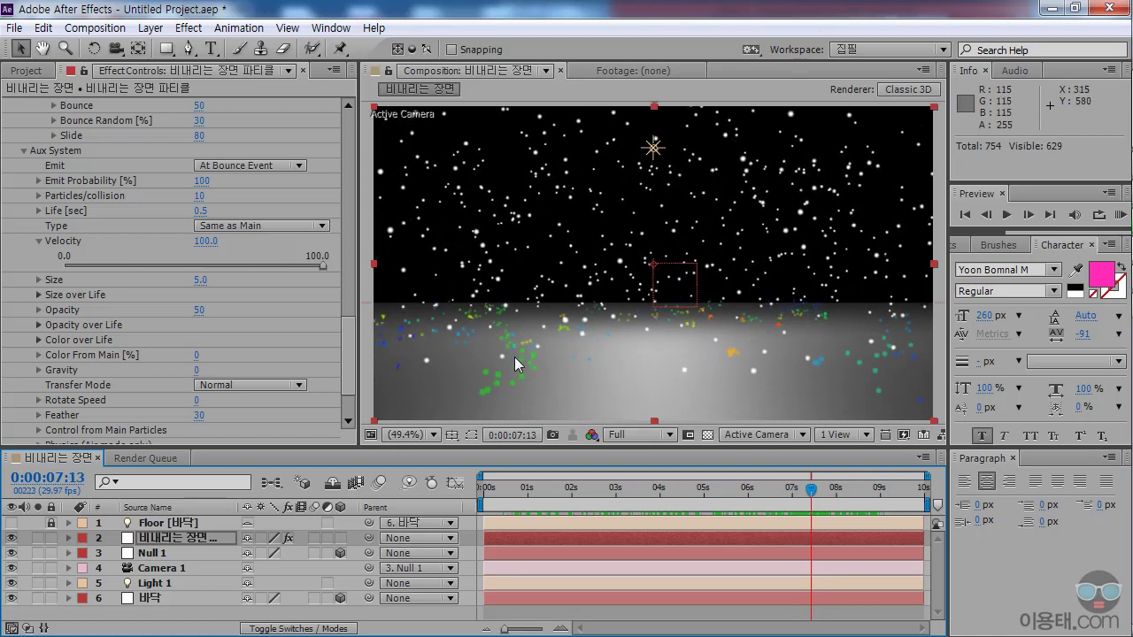
pyautogui.moveTo(600, 488); pyautogui.dragTo(872, 500)
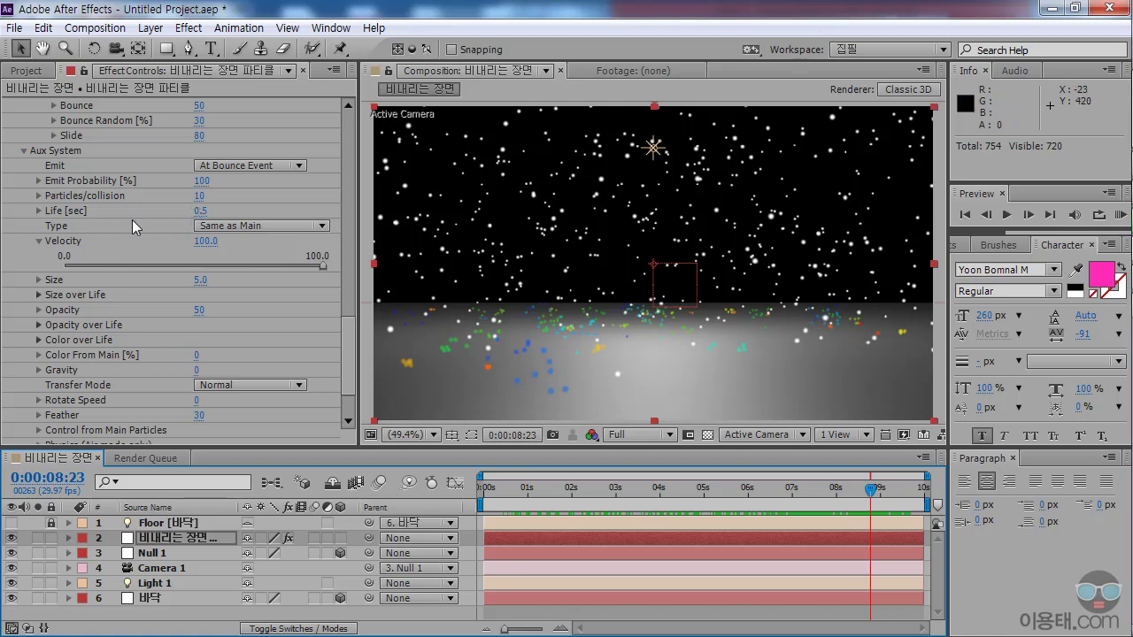
# Set the Aux System's Life to 2 seconds and scrub to 0:00:08:14 to preview it.
pyautogui.click(202, 211)
pyautogui.write('2')
pyautogui.press('Return')
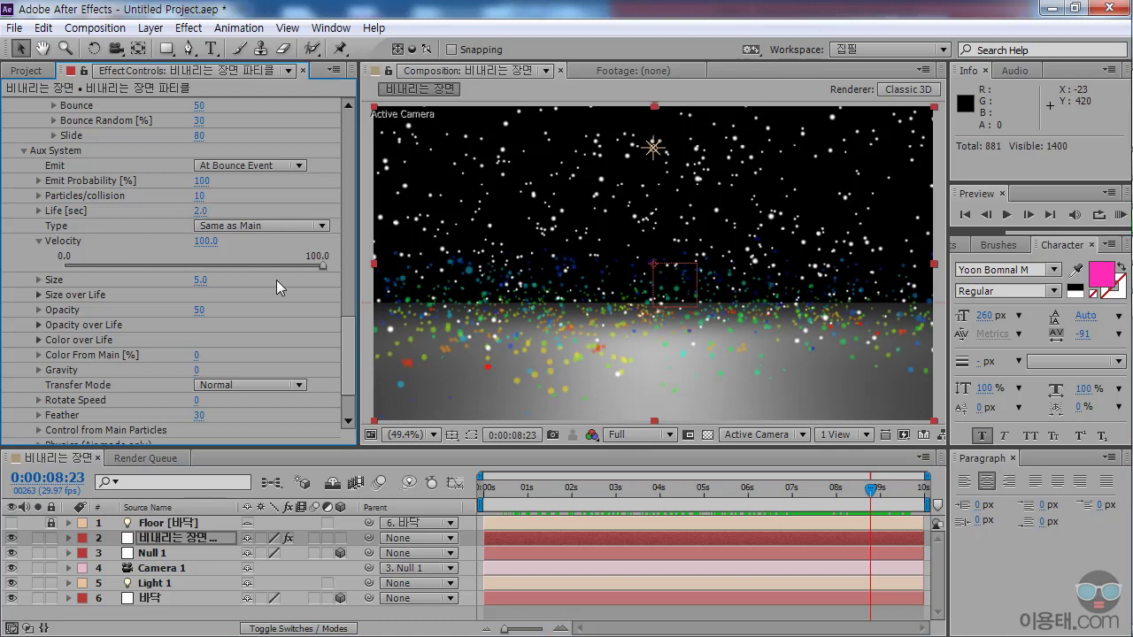
pyautogui.moveTo(493, 496); pyautogui.dragTo(857, 502)
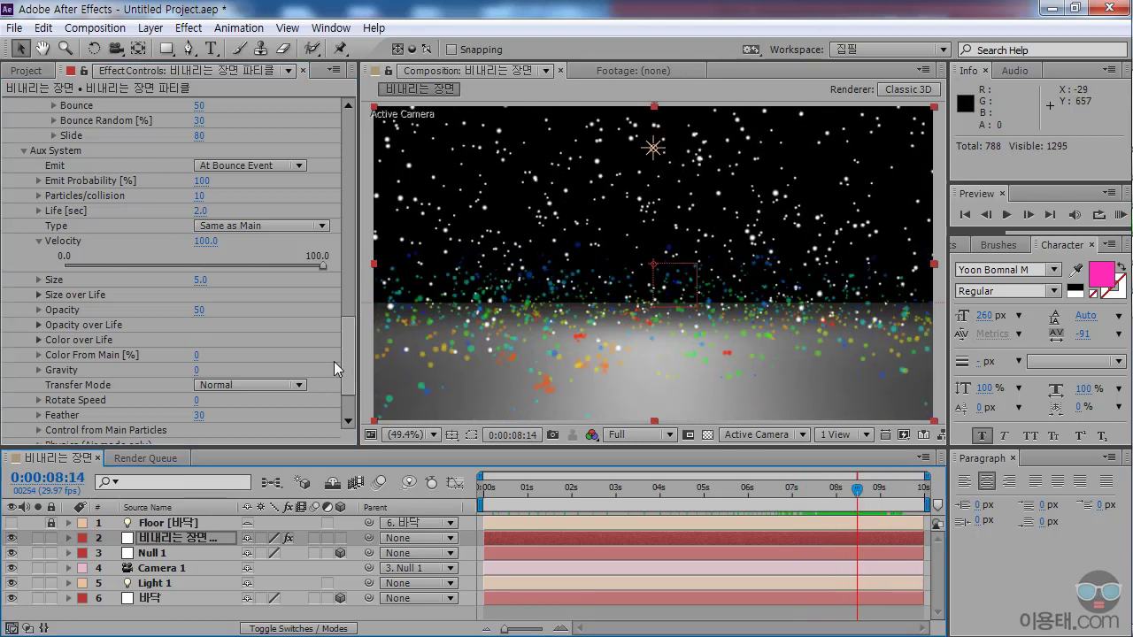
# Try an Aux System Gravity of about 55 and preview the splashes up to the end of the timeline.
pyautogui.moveTo(351, 347); pyautogui.dragTo(351, 362)
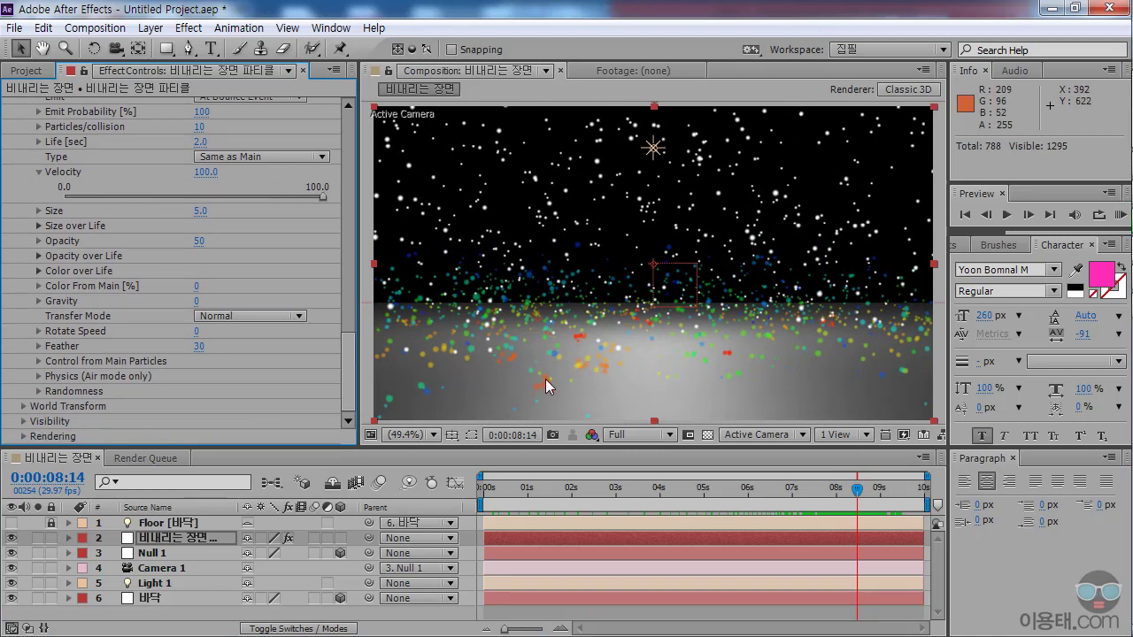
pyautogui.click(38, 301)
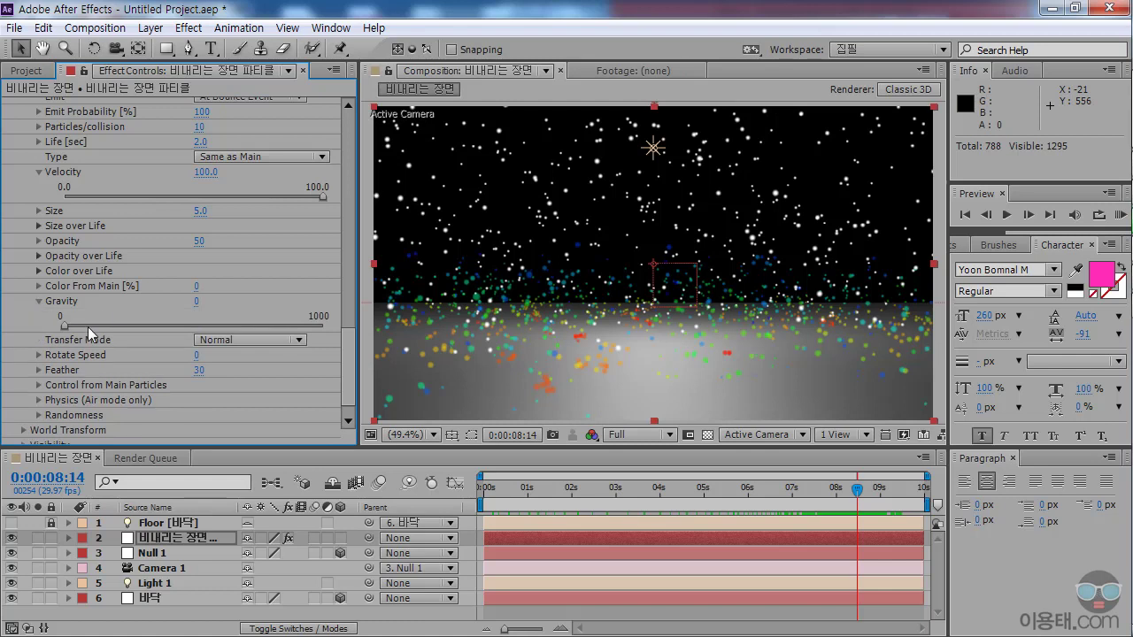
pyautogui.moveTo(64, 328)
pyautogui.mouseDown()
pyautogui.moveTo(94, 329)
pyautogui.moveTo(61, 329)
pyautogui.moveTo(79, 331)
pyautogui.mouseUp()
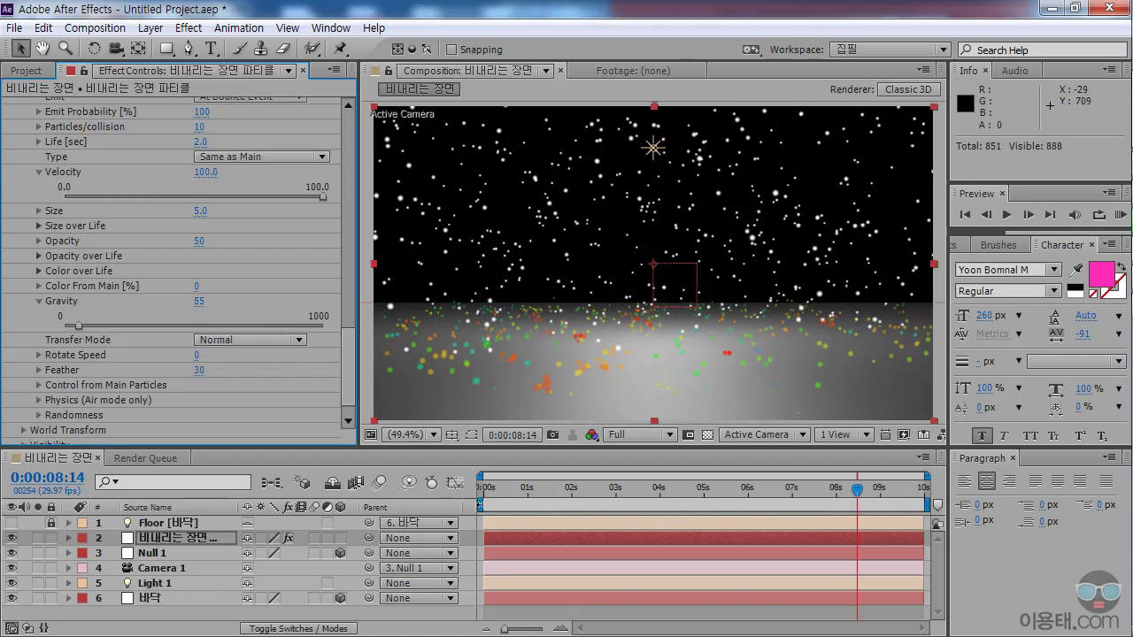
pyautogui.moveTo(495, 494); pyautogui.dragTo(896, 513)
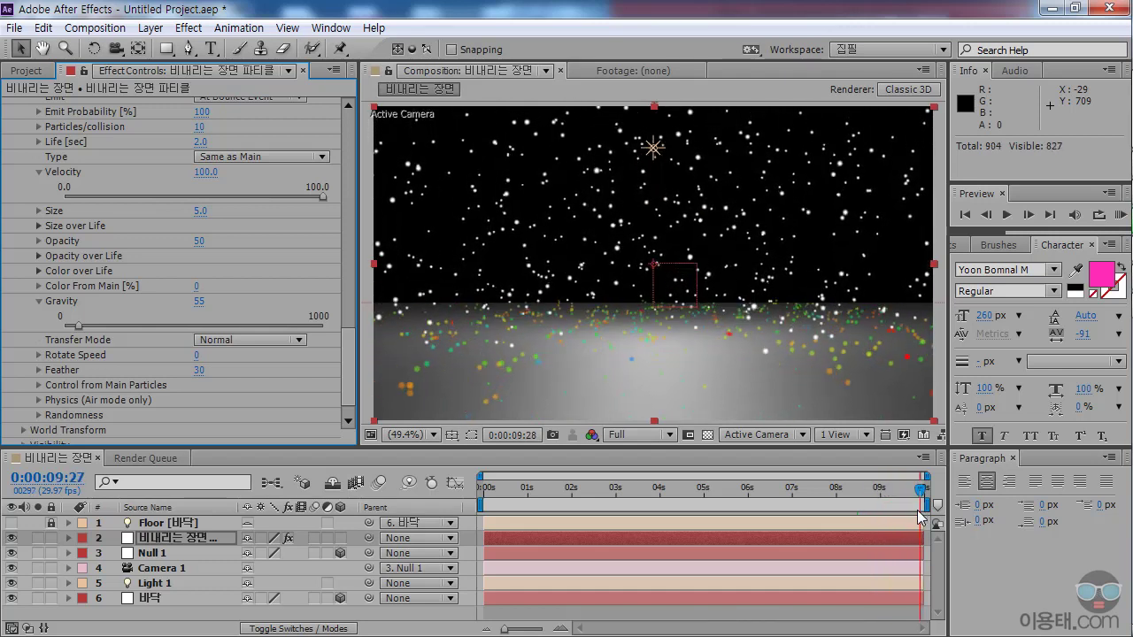
# Try an Aux System Gravity of 45 and scrub to 0:00:09:20 to compare the splashes.
pyautogui.click(200, 301)
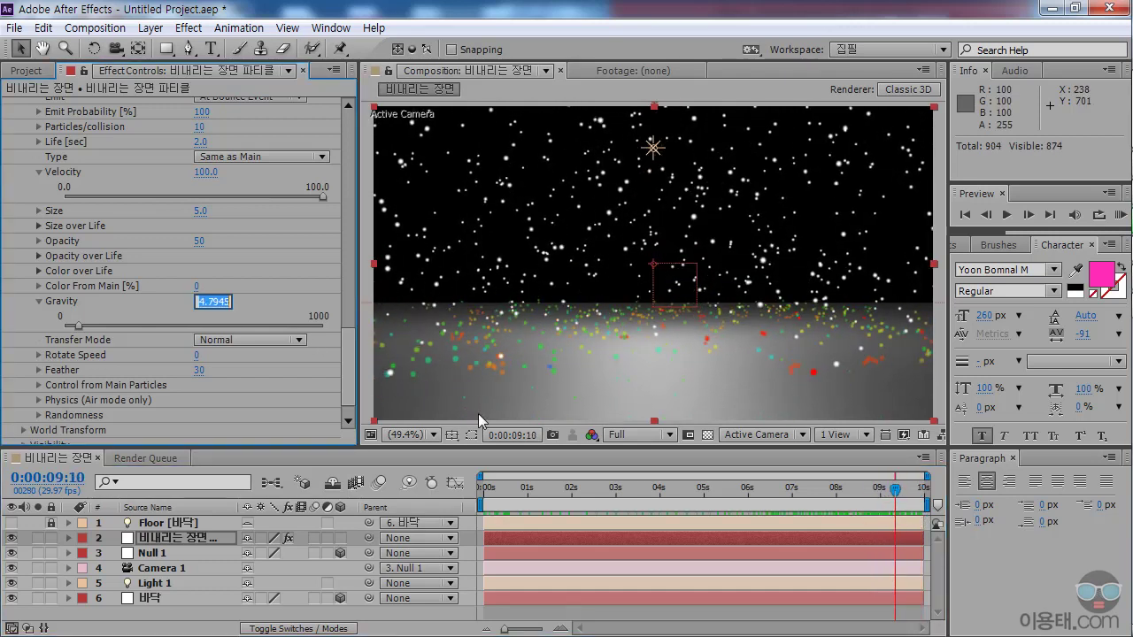
pyautogui.write('5')
pyautogui.press('Return')
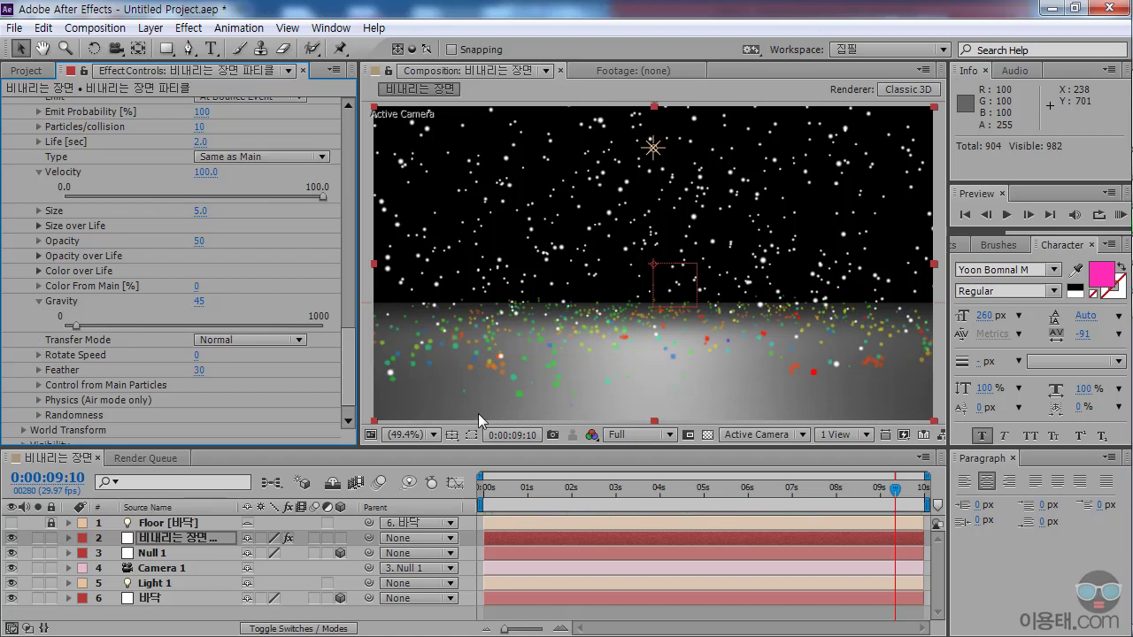
pyautogui.moveTo(485, 489); pyautogui.dragTo(909, 529)
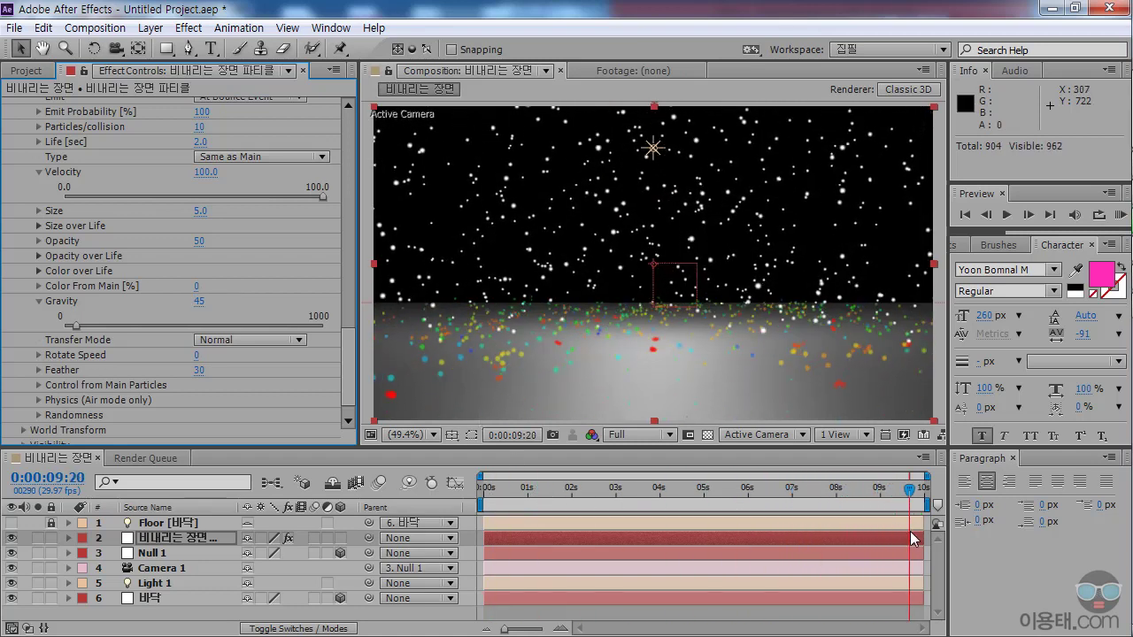
# Set the Aux System's Gravity to 50 and scrub to 0:00:08:15 to check the splashes.
pyautogui.click(201, 301)
pyautogui.write('50')
pyautogui.press('Return')
pyautogui.moveTo(498, 500); pyautogui.dragTo(858, 512)
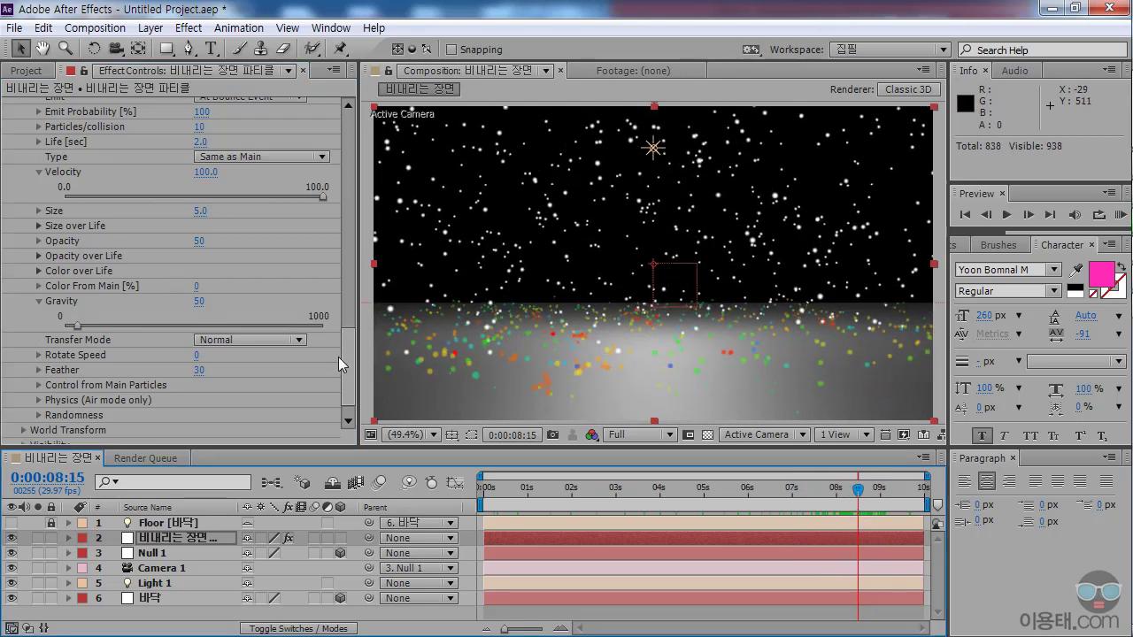
# Set the Aux System's Particles/collision to 15 and scrub to 0:00:09:08 to preview the denser splashes.
pyautogui.scroll(3, 347, 361)
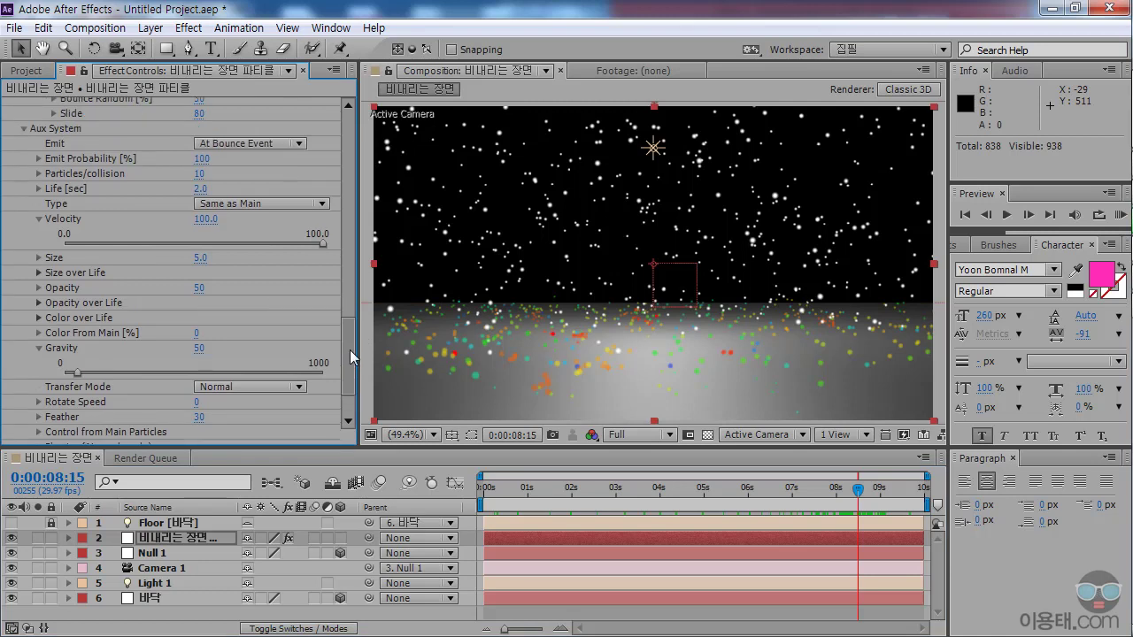
pyautogui.moveTo(515, 491); pyautogui.dragTo(807, 497)
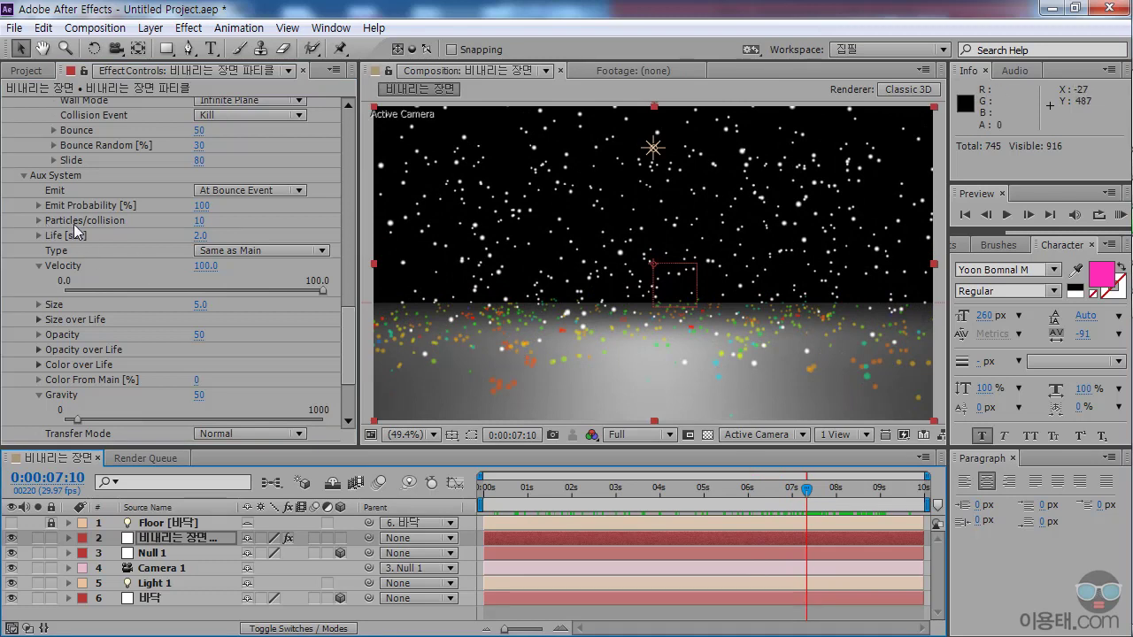
pyautogui.click(199, 225)
pyautogui.write('15')
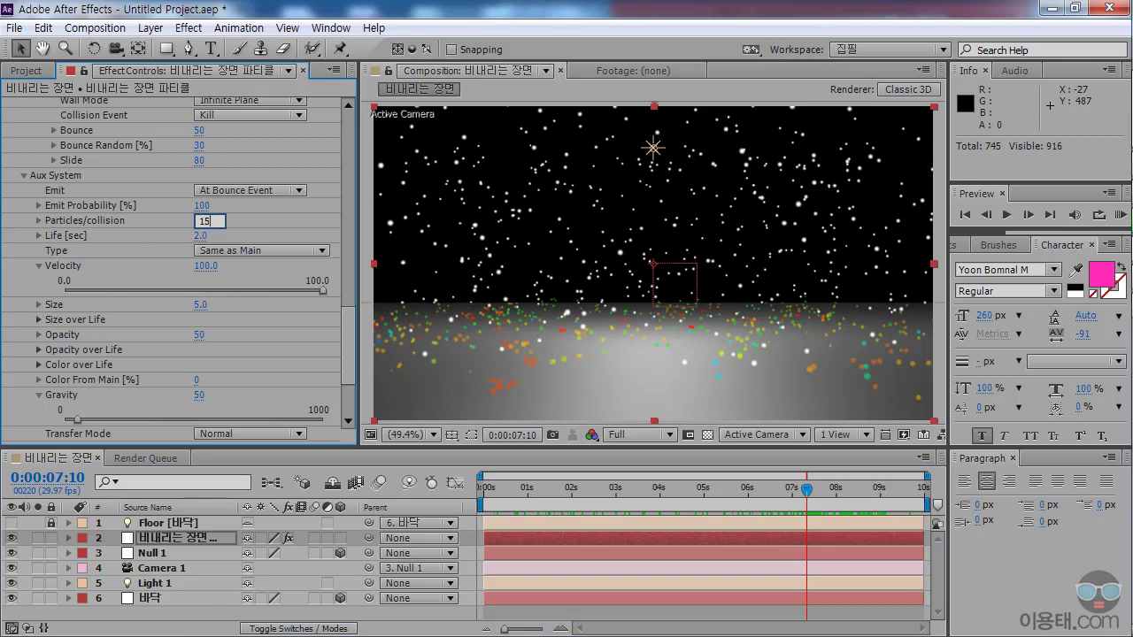
pyautogui.press('Return')
pyautogui.moveTo(496, 489); pyautogui.dragTo(892, 500)
# Raise the Aux System's Color From Main to 100% and scrub to 0:00:07:06 to check the splash colour.
pyautogui.moveTo(351, 332); pyautogui.dragTo(349, 364)
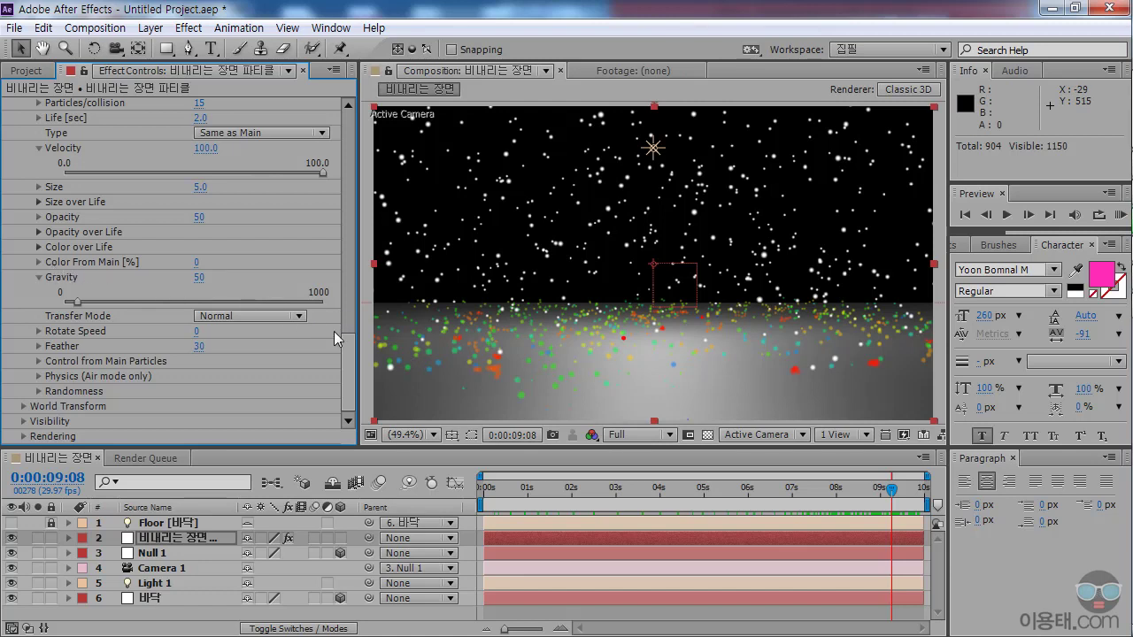
pyautogui.moveTo(351, 342); pyautogui.dragTo(351, 328)
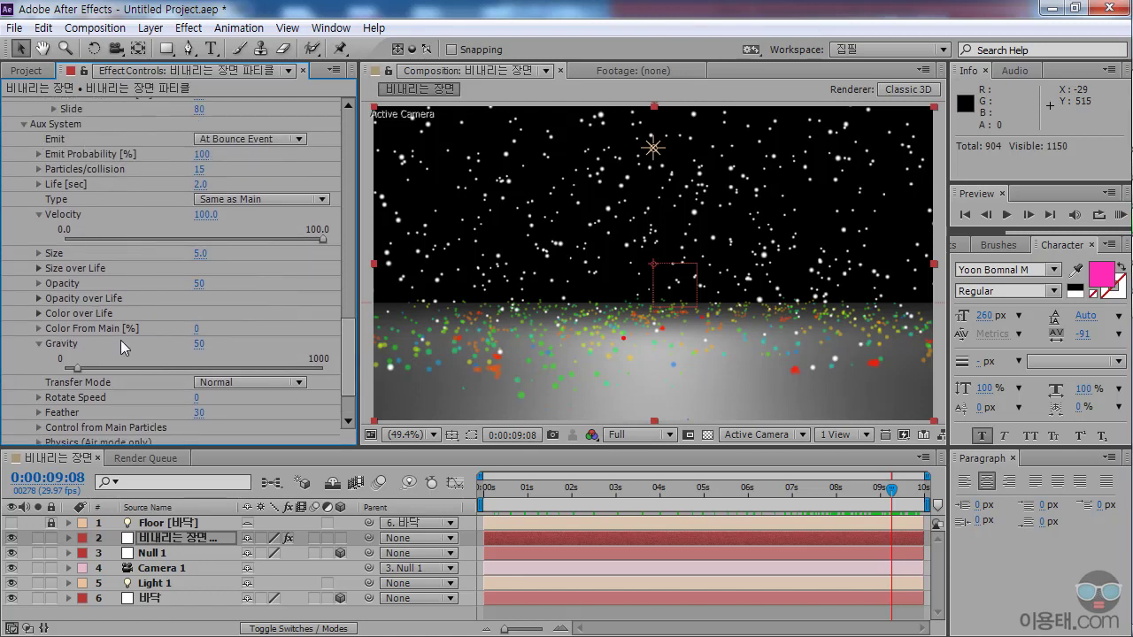
pyautogui.moveTo(197, 333); pyautogui.dragTo(328, 329)
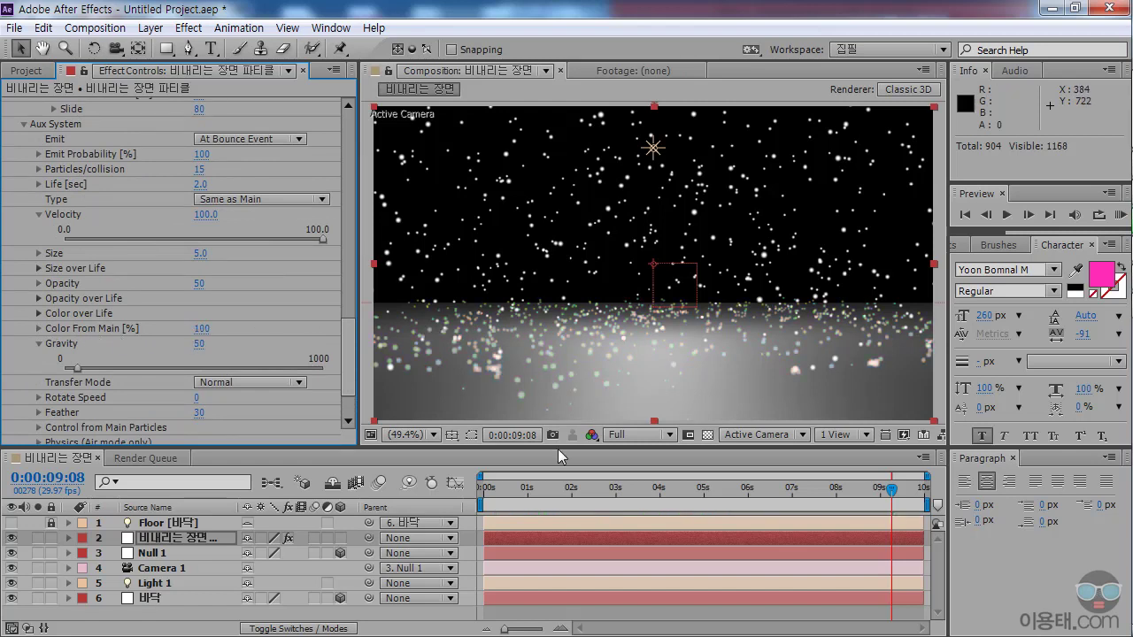
pyautogui.moveTo(514, 493); pyautogui.dragTo(804, 494)
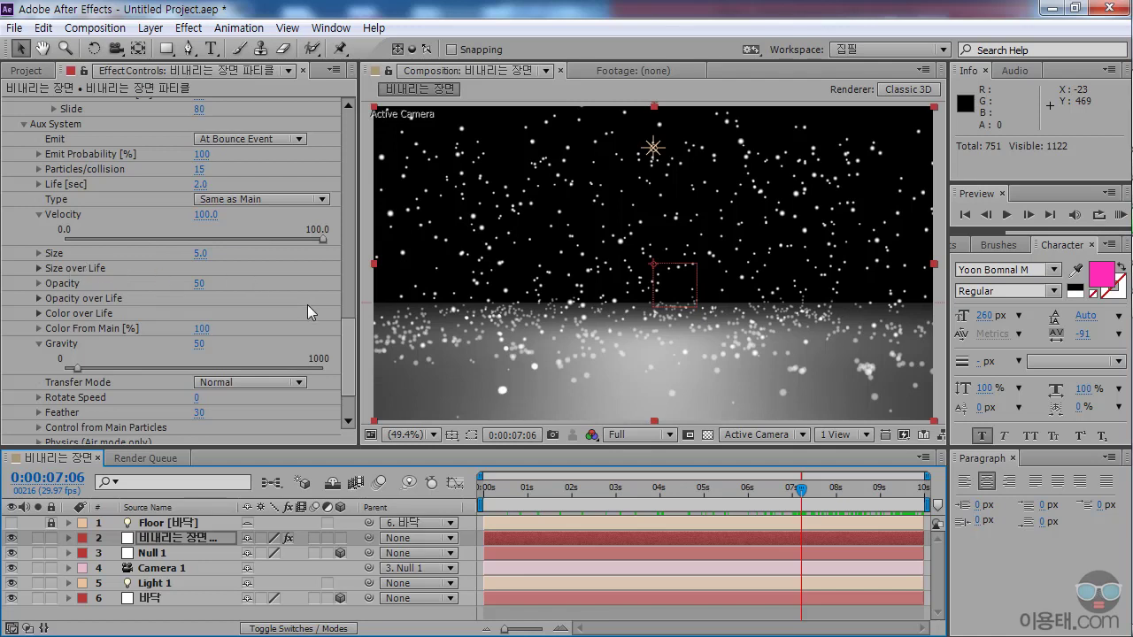
# Expand the Aux System's Randomness settings, set Life and Size to 45 each, and preview the splashes up to 0:00:07:21.
pyautogui.moveTo(350, 327); pyautogui.dragTo(349, 359)
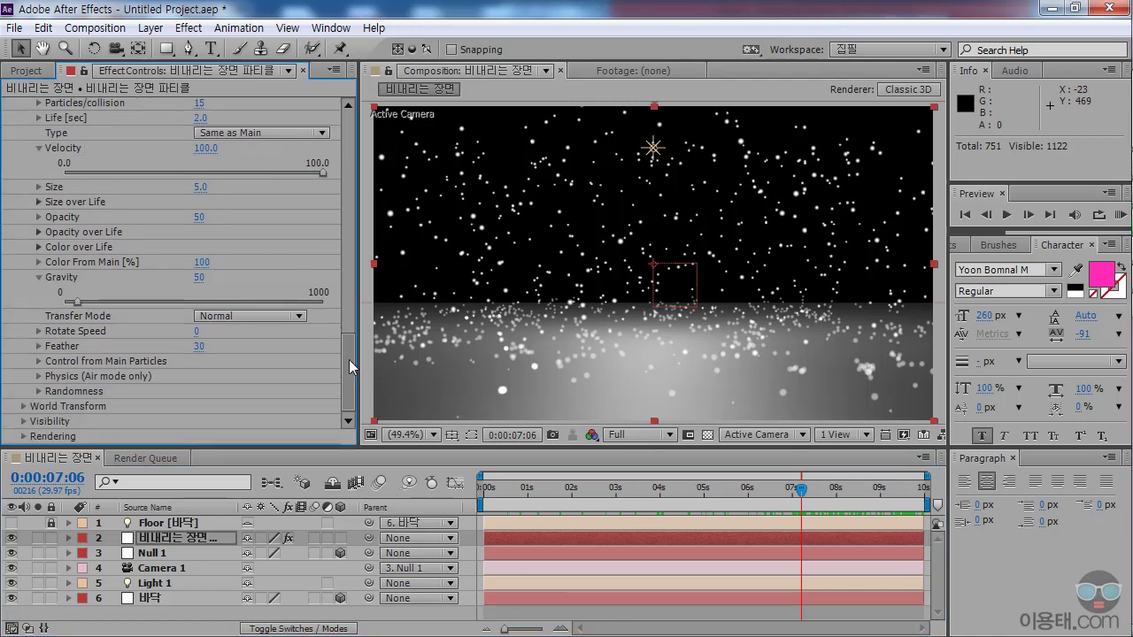
pyautogui.click(38, 391)
pyautogui.moveTo(345, 374); pyautogui.dragTo(350, 399)
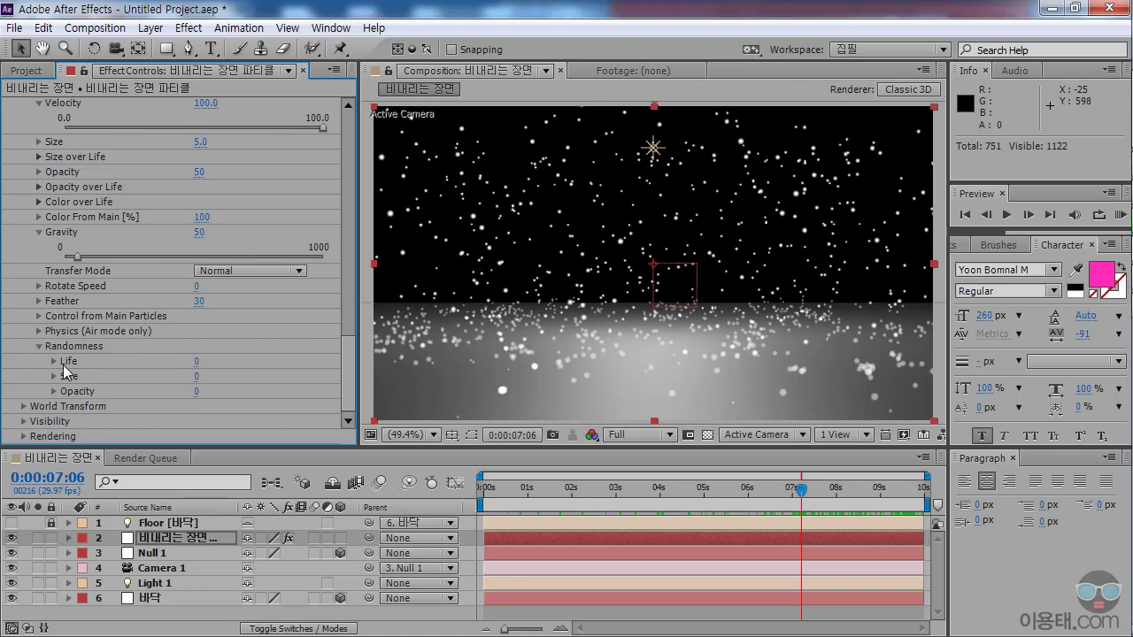
pyautogui.click(197, 361)
pyautogui.write('45')
pyautogui.press('Return')
pyautogui.click(197, 378)
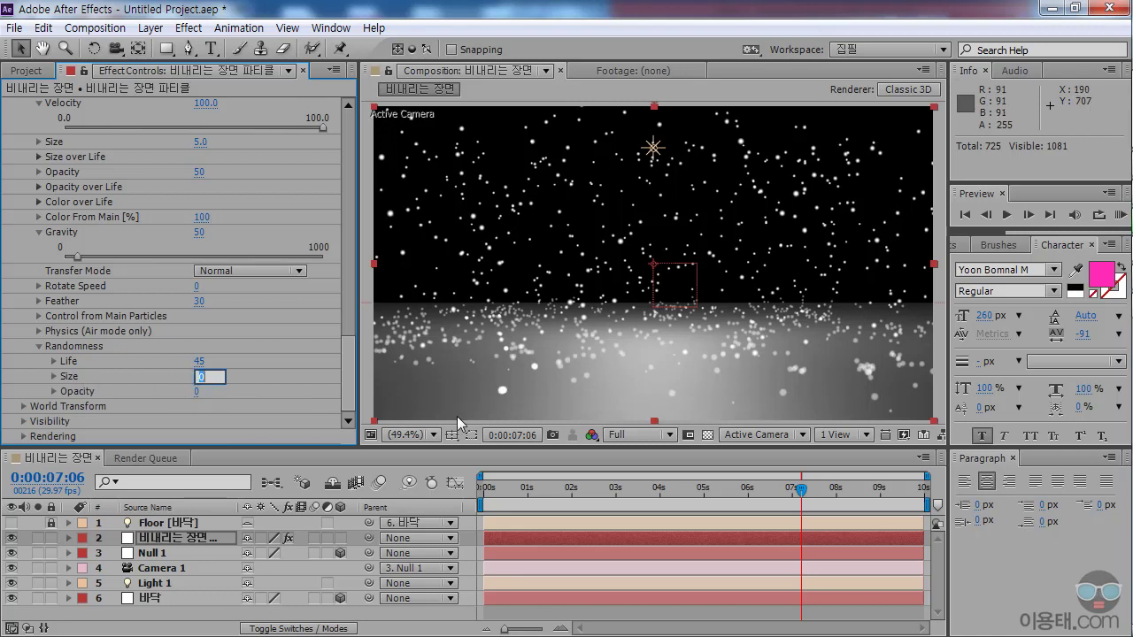
pyautogui.press('Return')
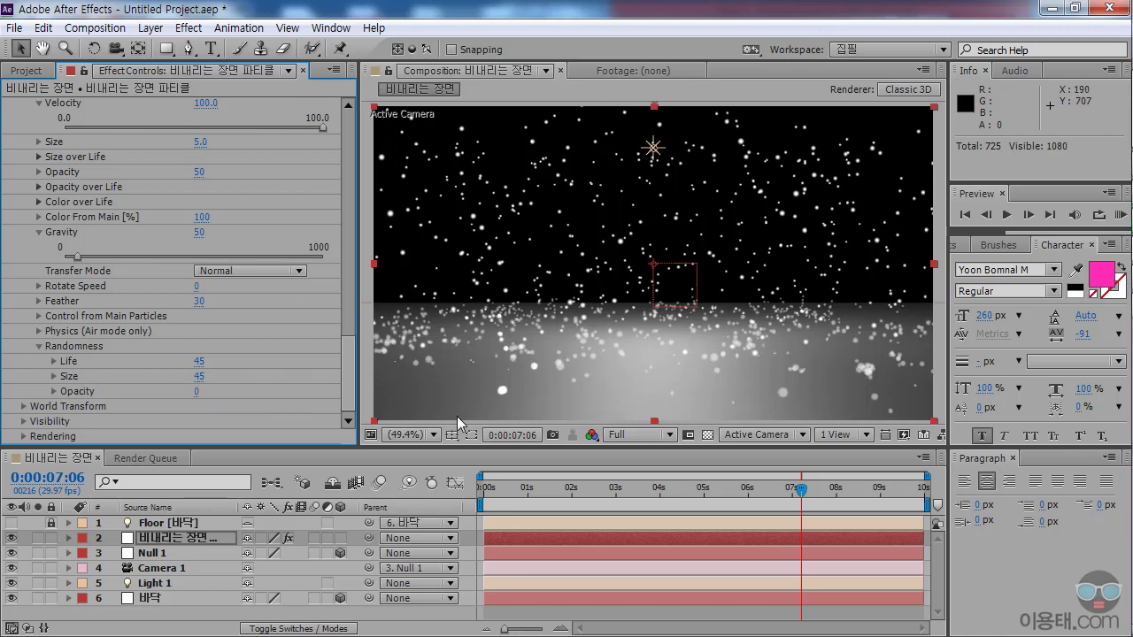
pyautogui.moveTo(510, 488); pyautogui.dragTo(809, 498)
pyautogui.press('space')
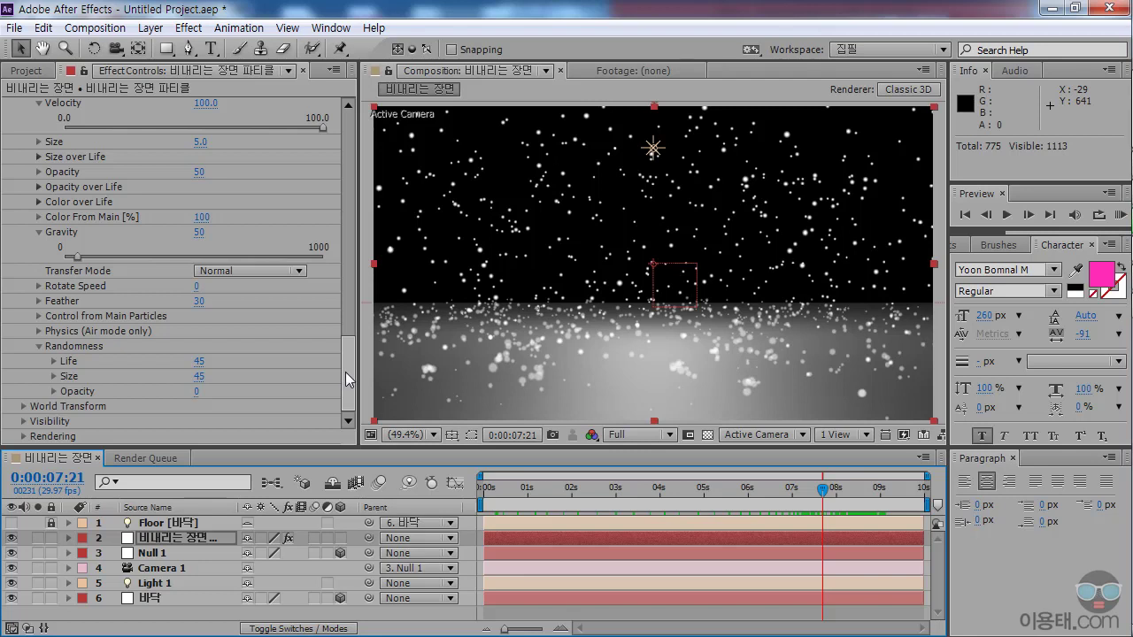
pyautogui.click(347, 394)
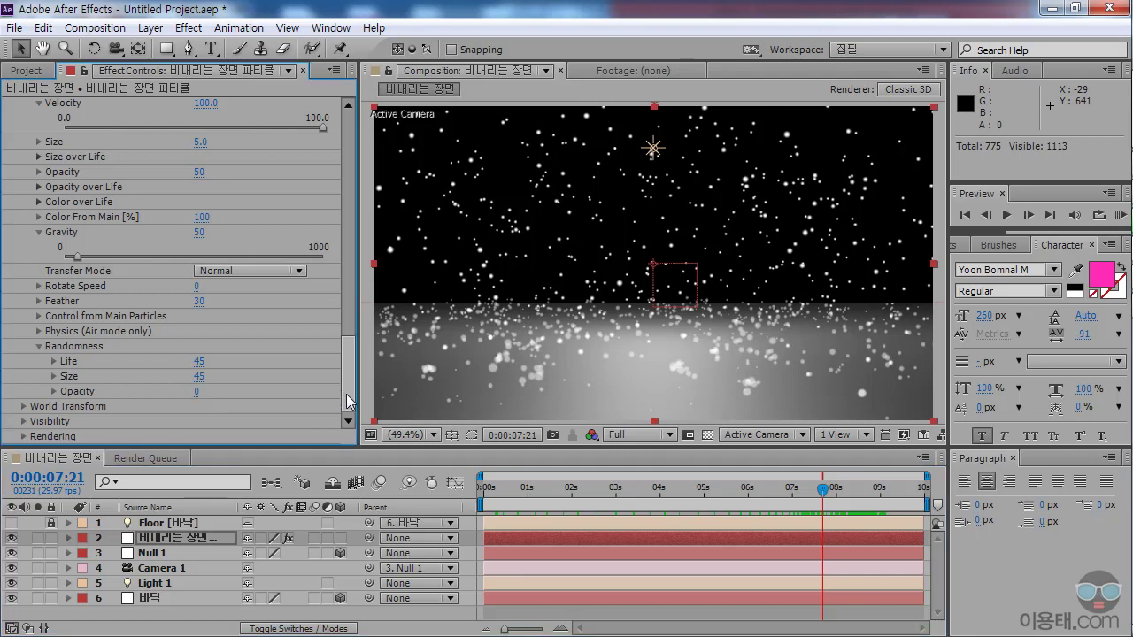
# Expand Particular's Rendering settings and review the Depth of Field options.
pyautogui.click(23, 437)
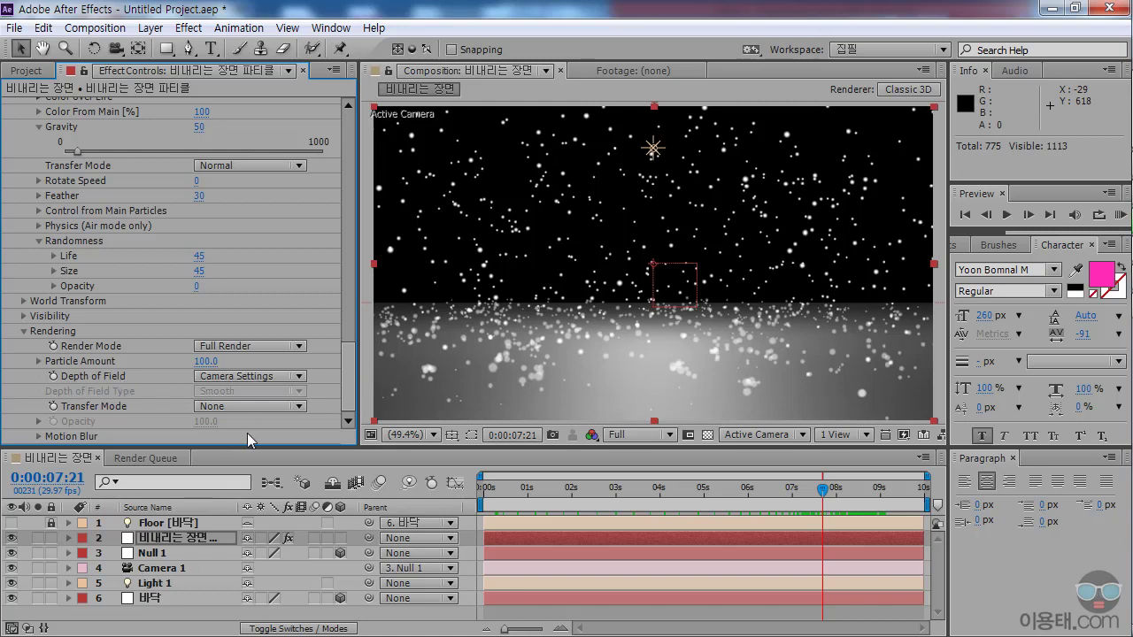
pyautogui.click(266, 377)
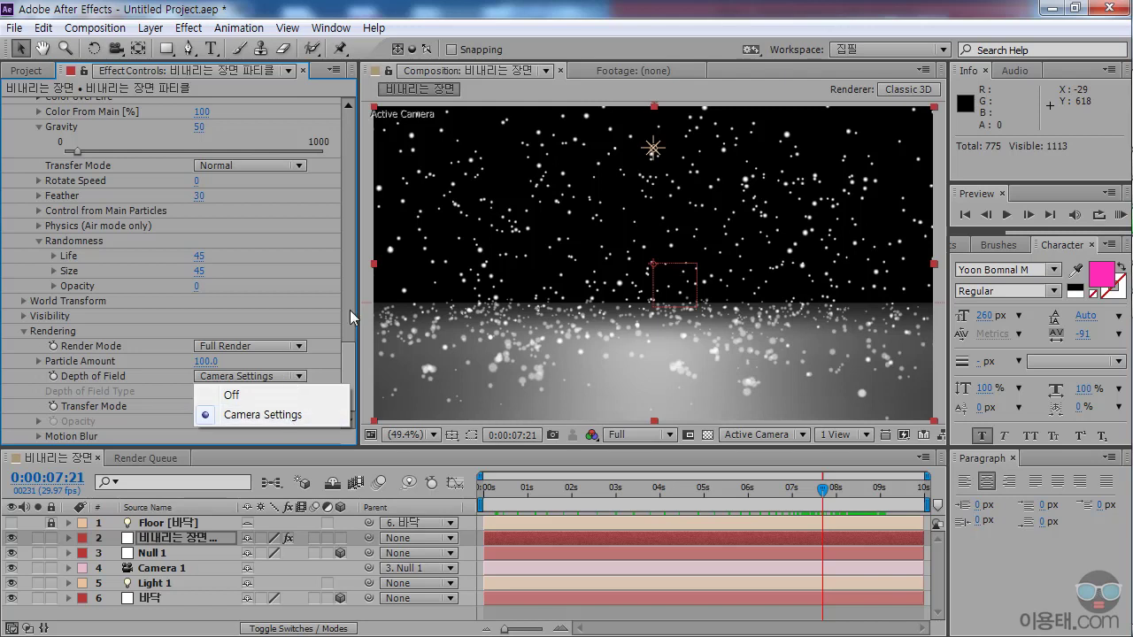
pyautogui.click(349, 358)
# Turn on Depth of Field in Camera 1's Camera Options and set the Aperture to about 133.3 pixels.
pyautogui.moveTo(283, 445); pyautogui.dragTo(283, 381)
pyautogui.click(60, 502)
pyautogui.click(68, 501)
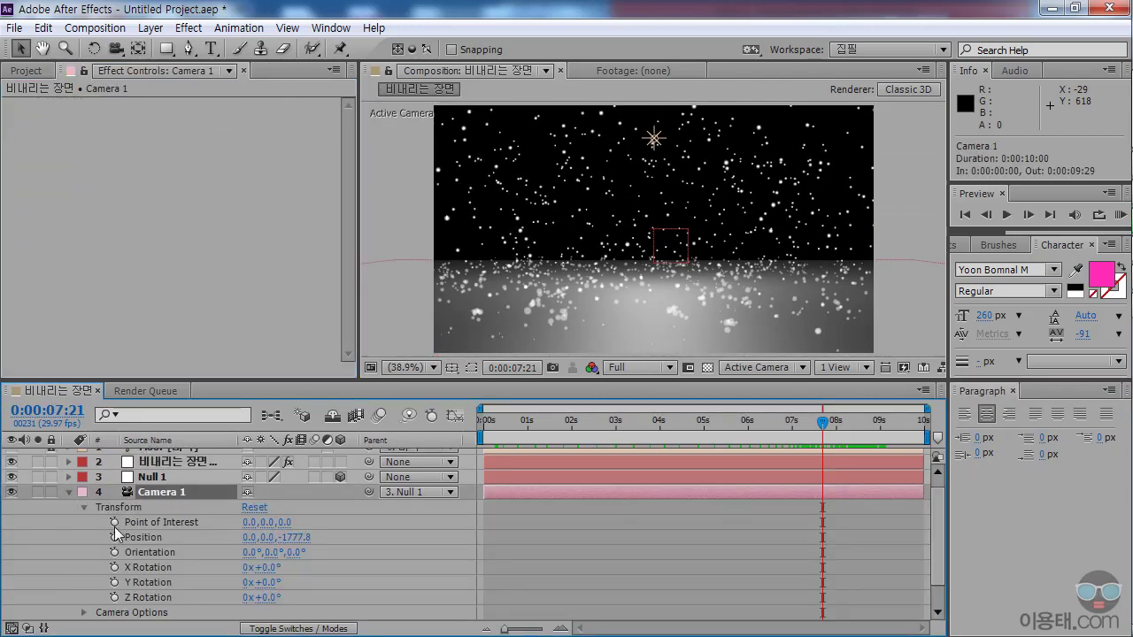
pyautogui.click(84, 508)
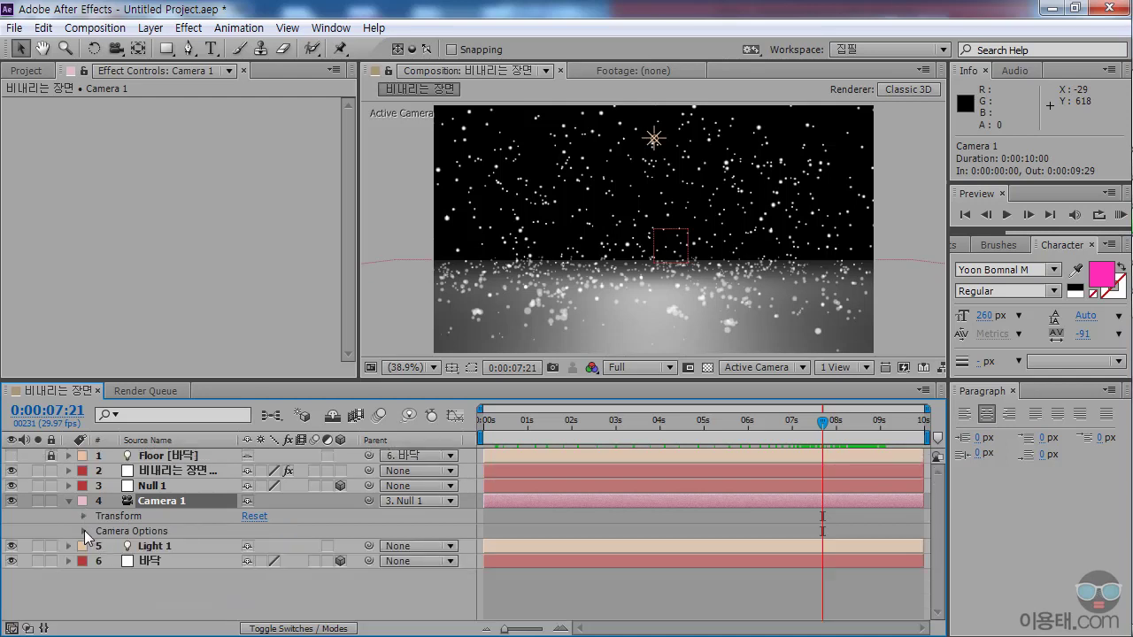
pyautogui.click(85, 530)
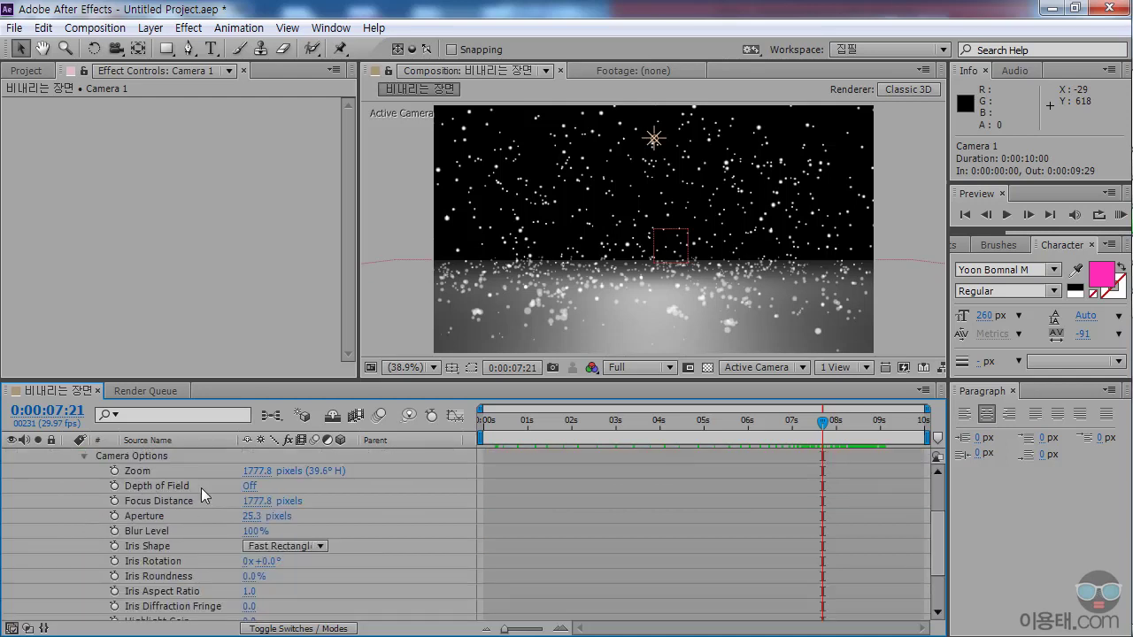
pyautogui.click(251, 491)
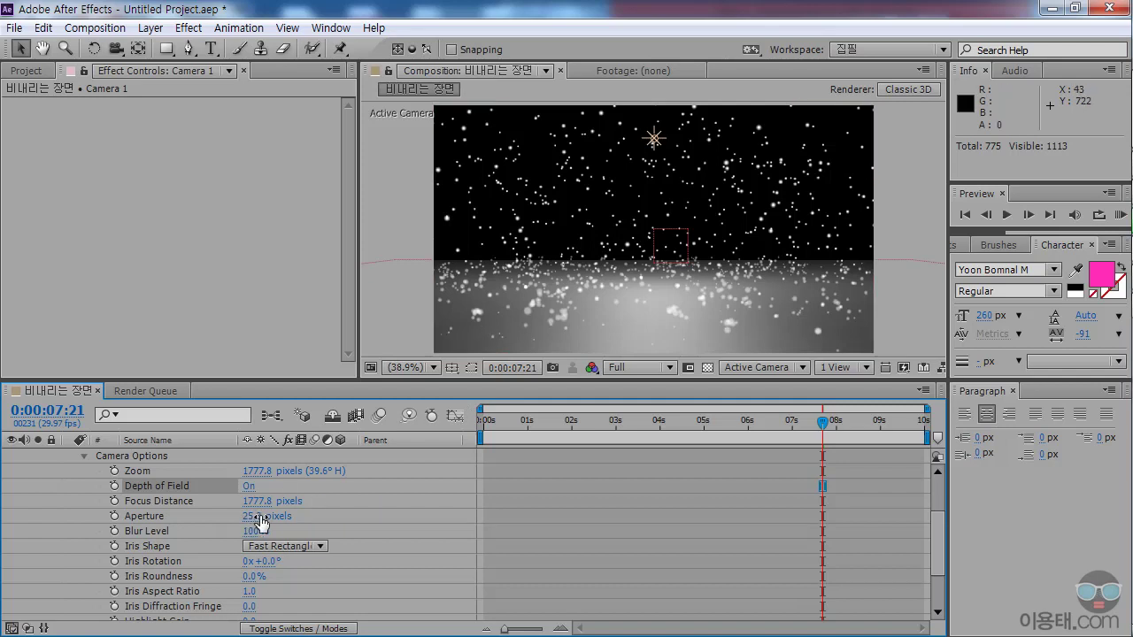
pyautogui.moveTo(248, 522); pyautogui.dragTo(373, 518)
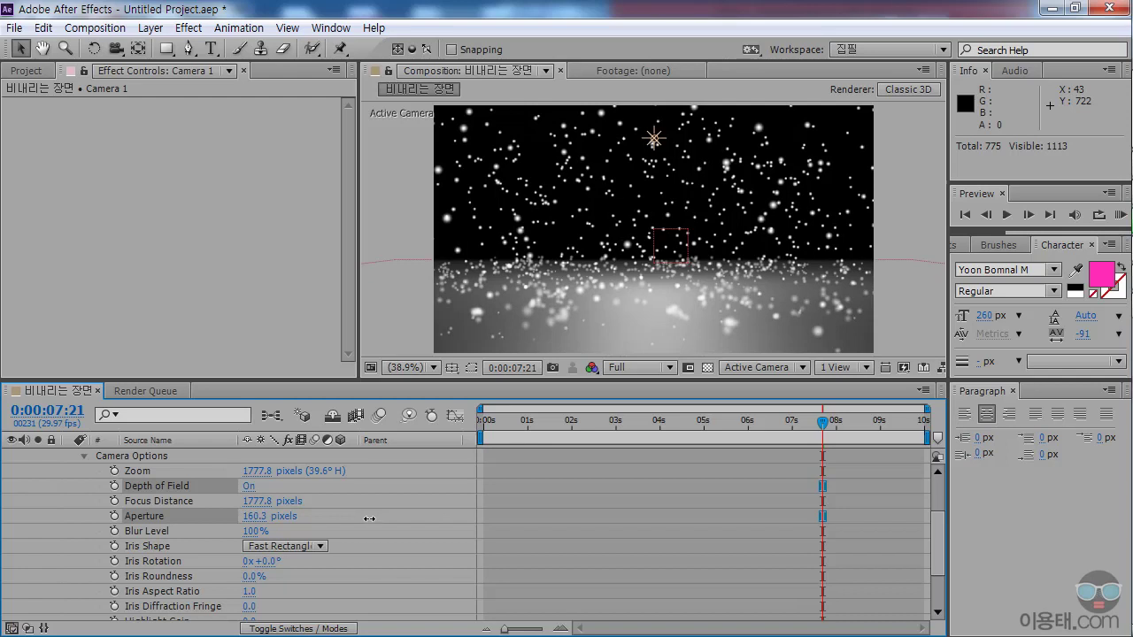
pyautogui.moveTo(359, 518); pyautogui.dragTo(345, 519)
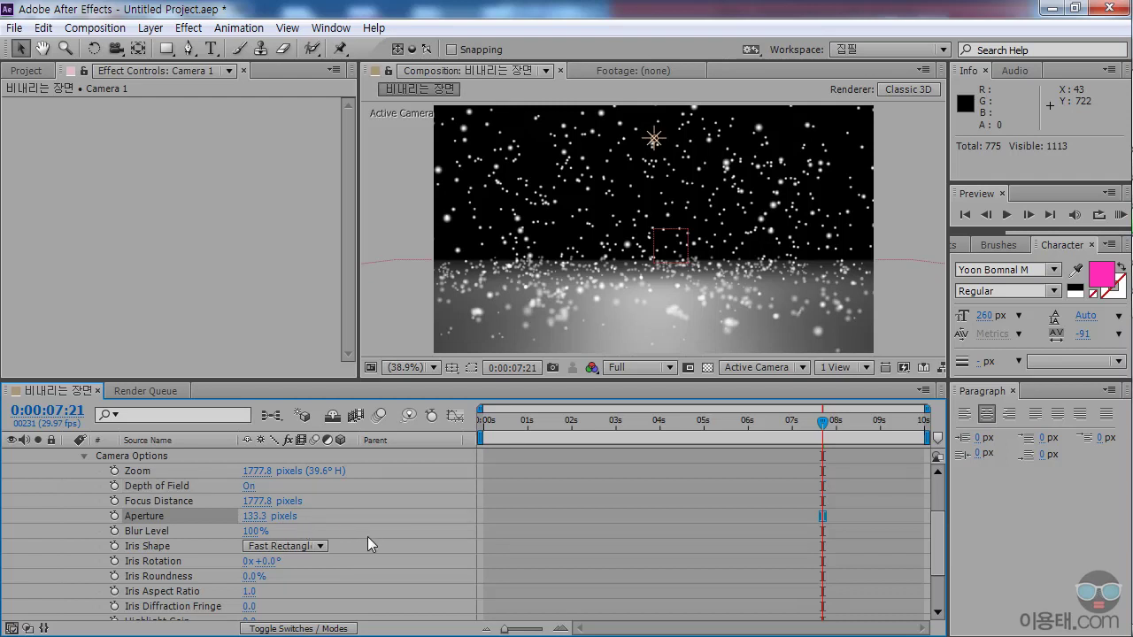
# Try a Focus Distance of about 1637.8 pixels on Camera 1 and undo the change.
pyautogui.click(155, 501)
pyautogui.moveTo(254, 503)
pyautogui.mouseDown()
pyautogui.moveTo(143, 500)
pyautogui.moveTo(463, 509)
pyautogui.moveTo(254, 512)
pyautogui.mouseUp()
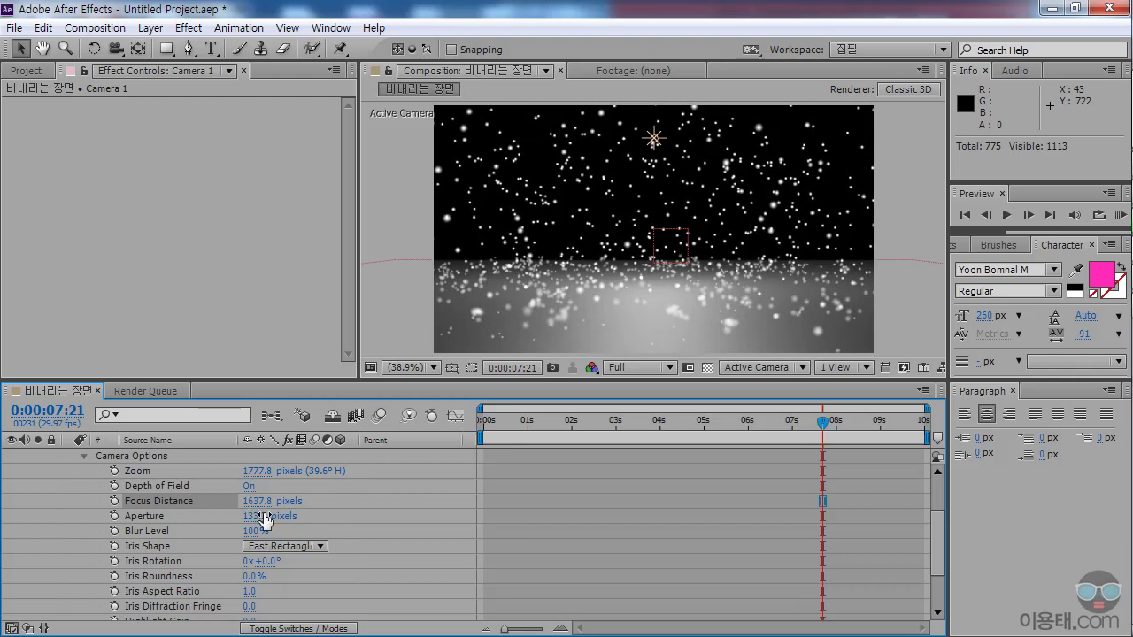
pyautogui.hotkey('ctrl', 'z')
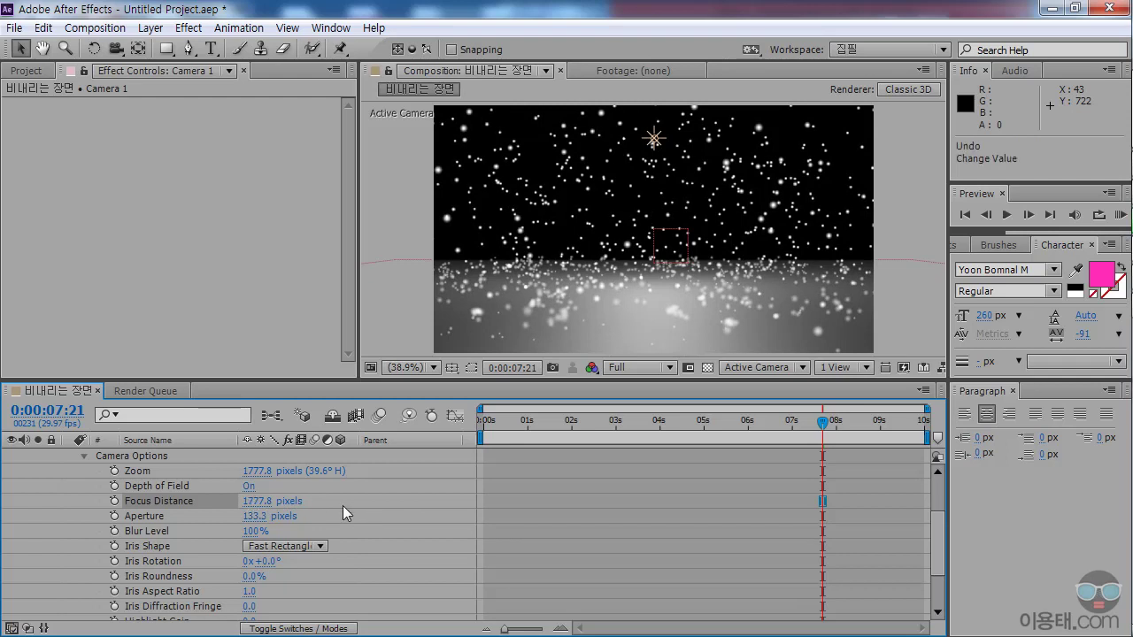
pyautogui.click(410, 532)
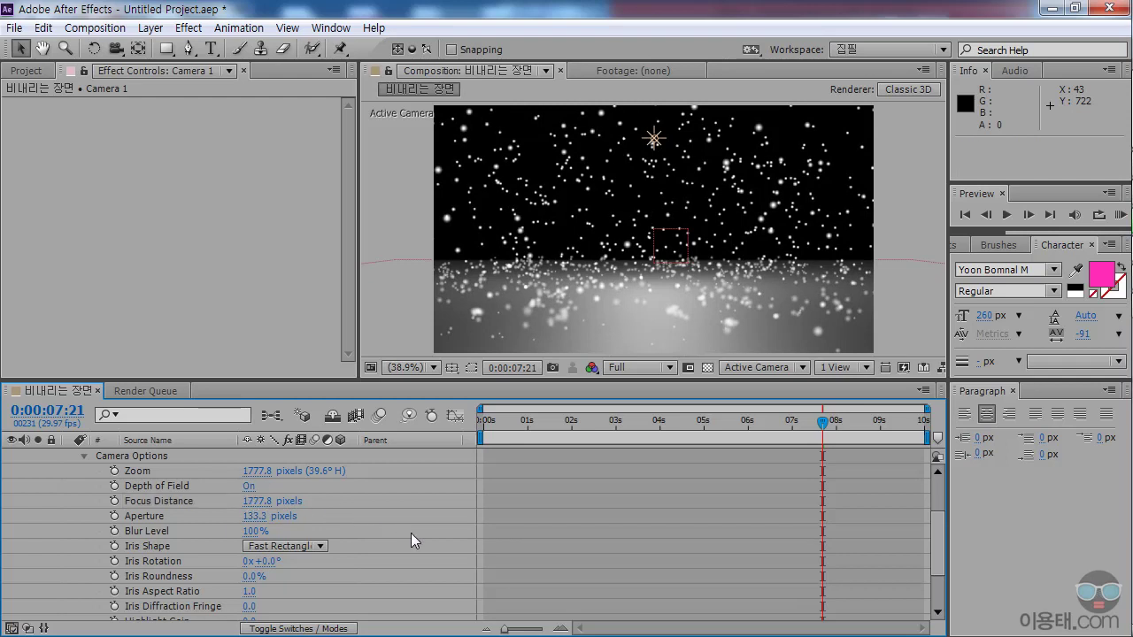
# Collapse Camera 1's options and expand the Motion Blur settings in the rain particle layer's Particular effect.
pyautogui.scroll(1, 415, 533)
pyautogui.click(84, 501)
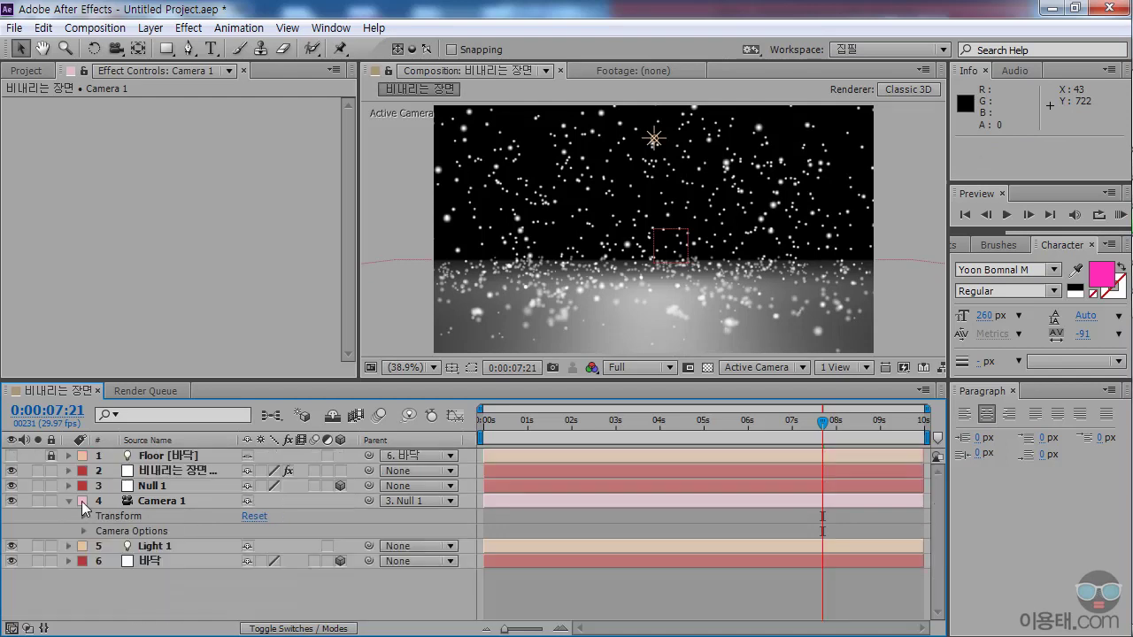
pyautogui.click(155, 502)
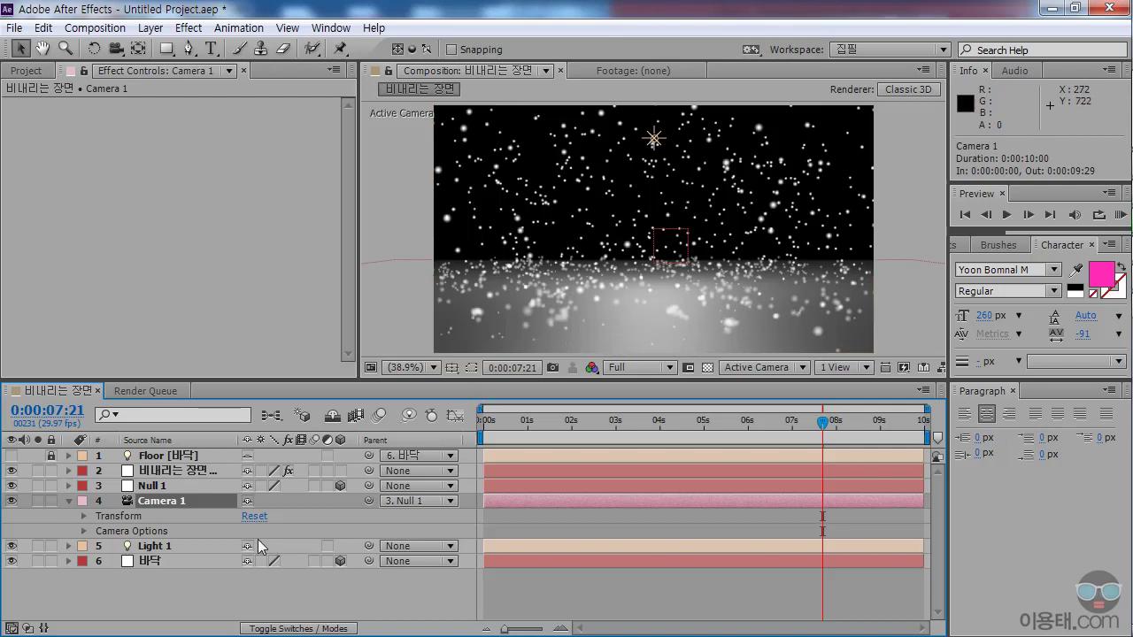
pyautogui.click(180, 476)
pyautogui.moveTo(350, 152); pyautogui.dragTo(336, 352)
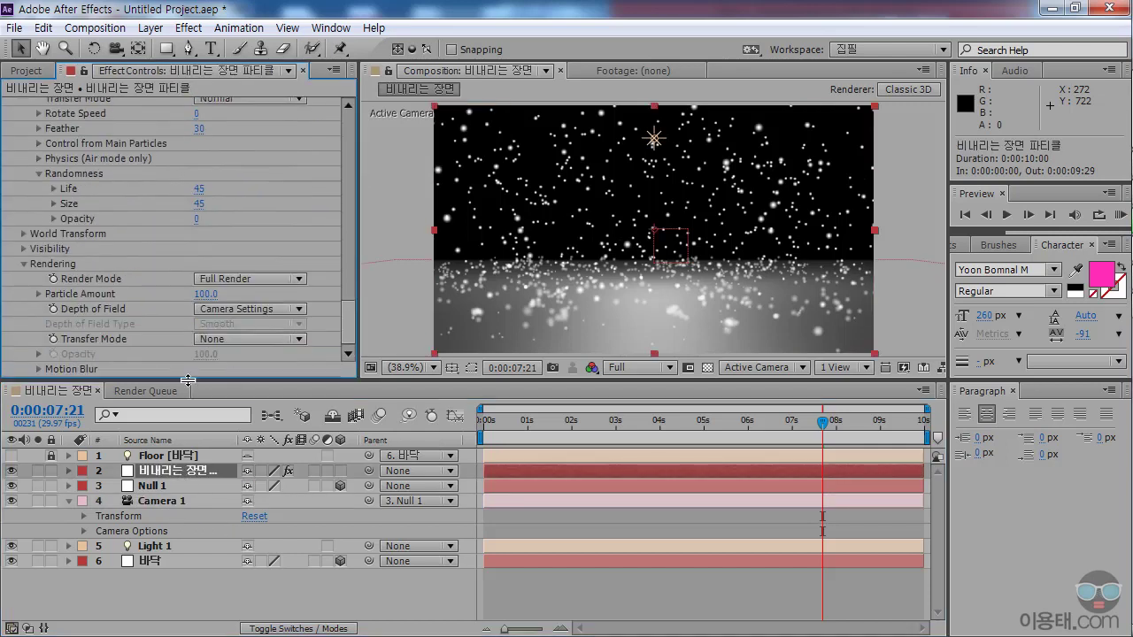
pyautogui.moveTo(177, 382); pyautogui.dragTo(177, 408)
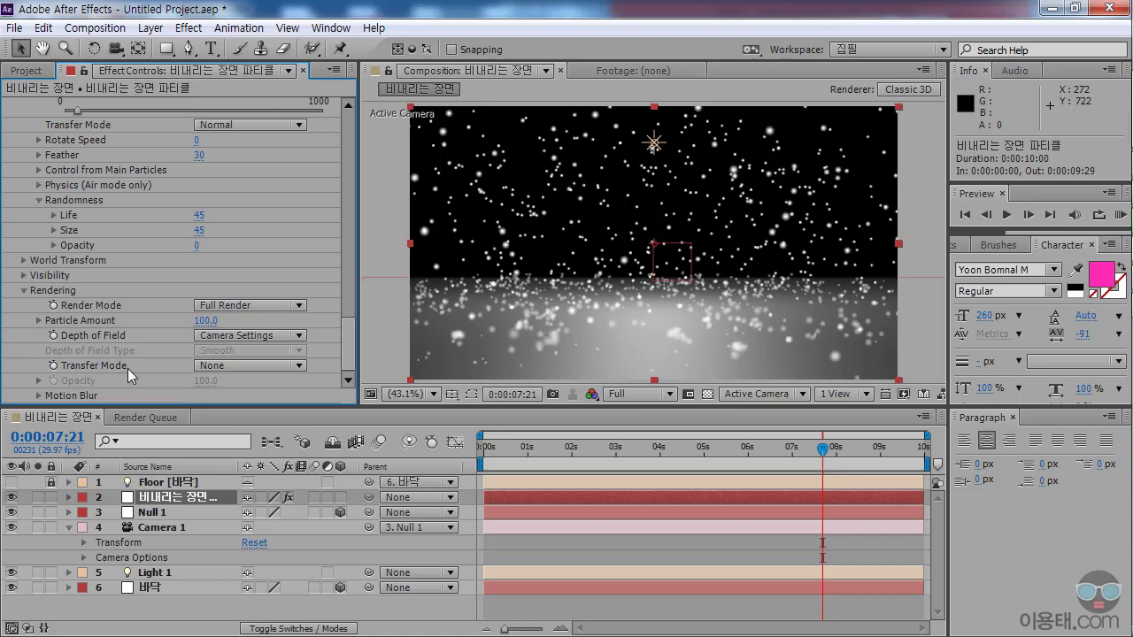
pyautogui.click(39, 395)
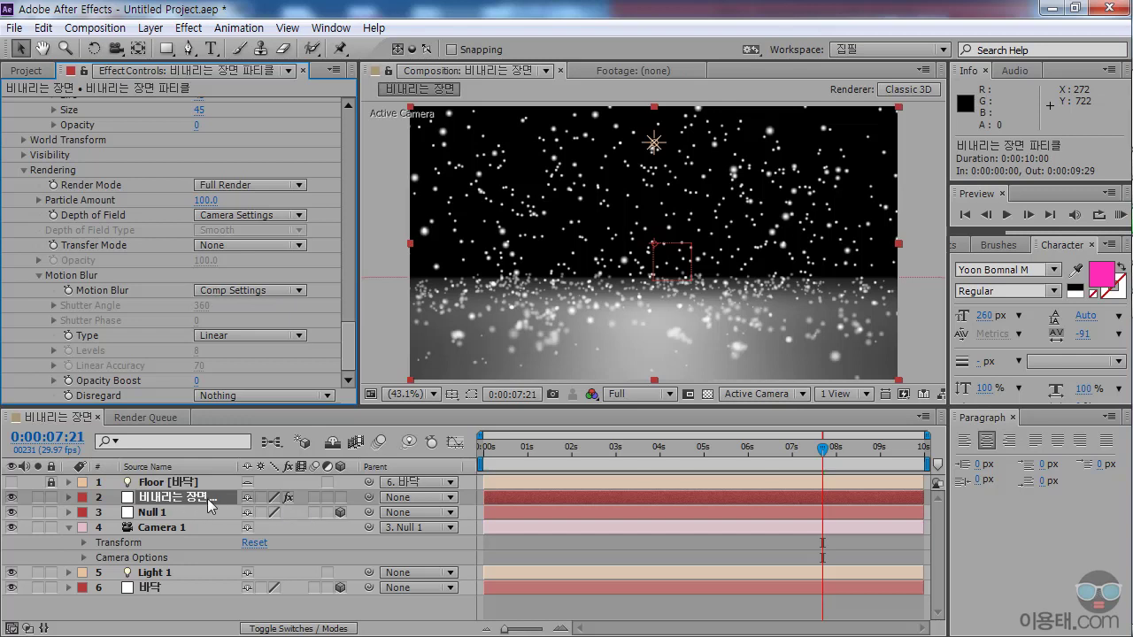
# Try motion blur on the rain layer and composition, review the composition's Advanced shutter settings, and switch the blur back off.
pyautogui.click(314, 498)
pyautogui.click(380, 444)
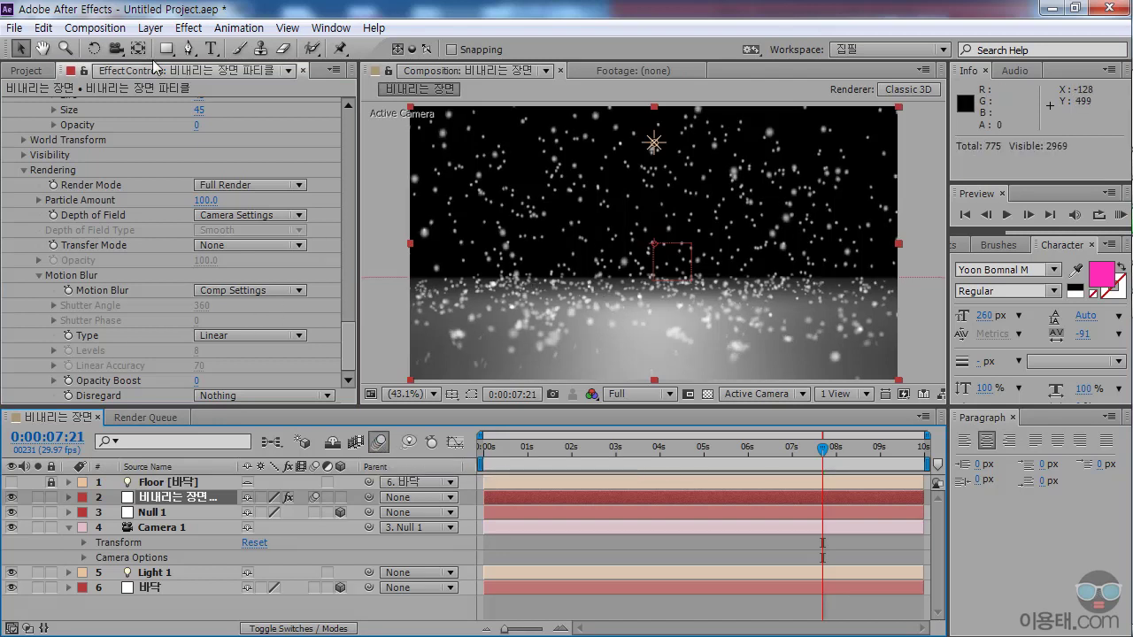
pyautogui.click(95, 28)
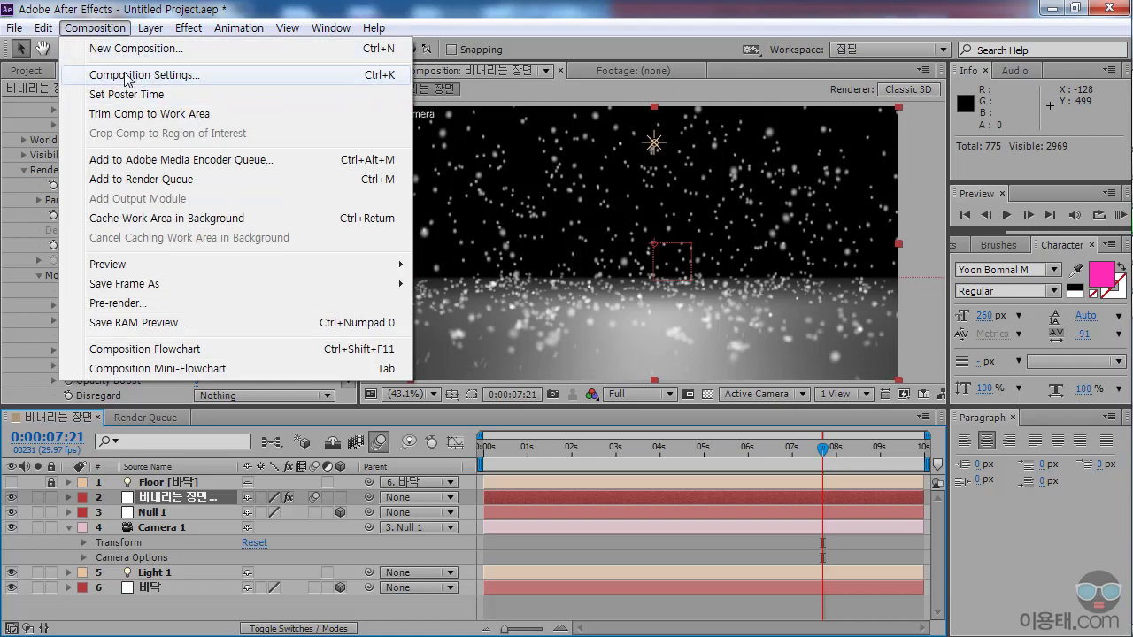
pyautogui.click(126, 78)
pyautogui.click(530, 204)
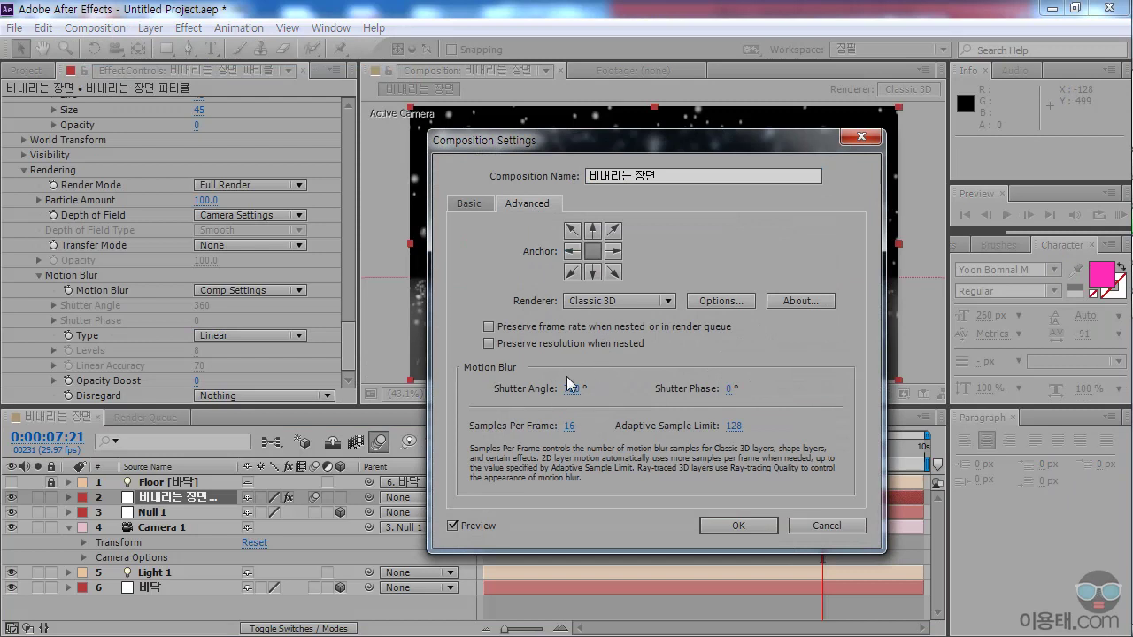
pyautogui.click(826, 525)
pyautogui.click(379, 441)
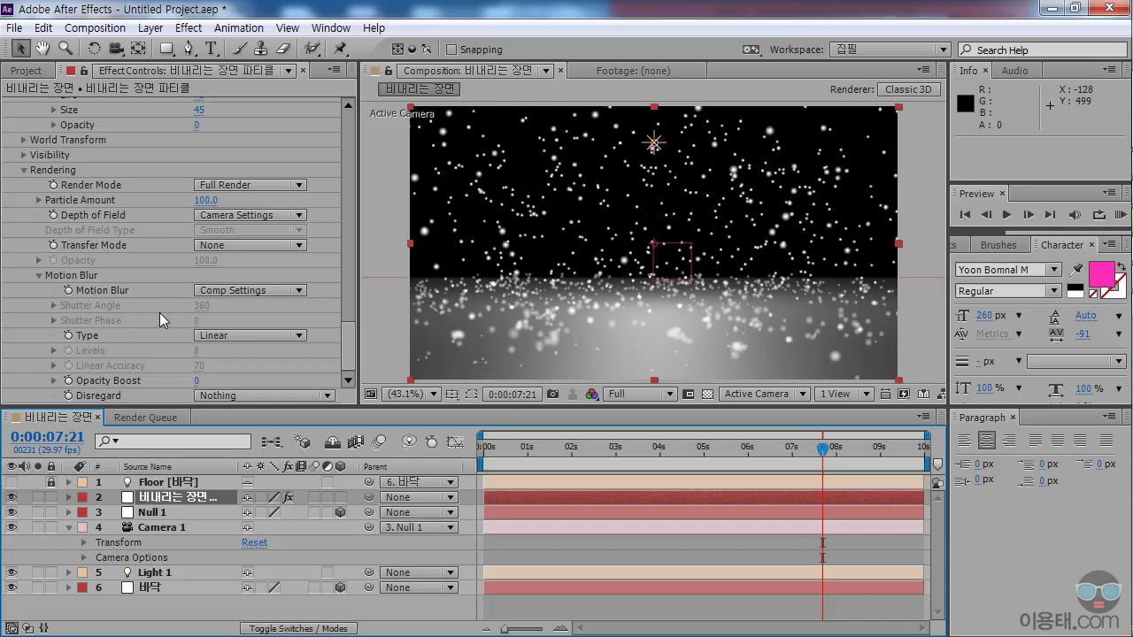
# Set Particular's own Motion Blur to On and raise its Shutter Angle to 1900.
pyautogui.click(222, 291)
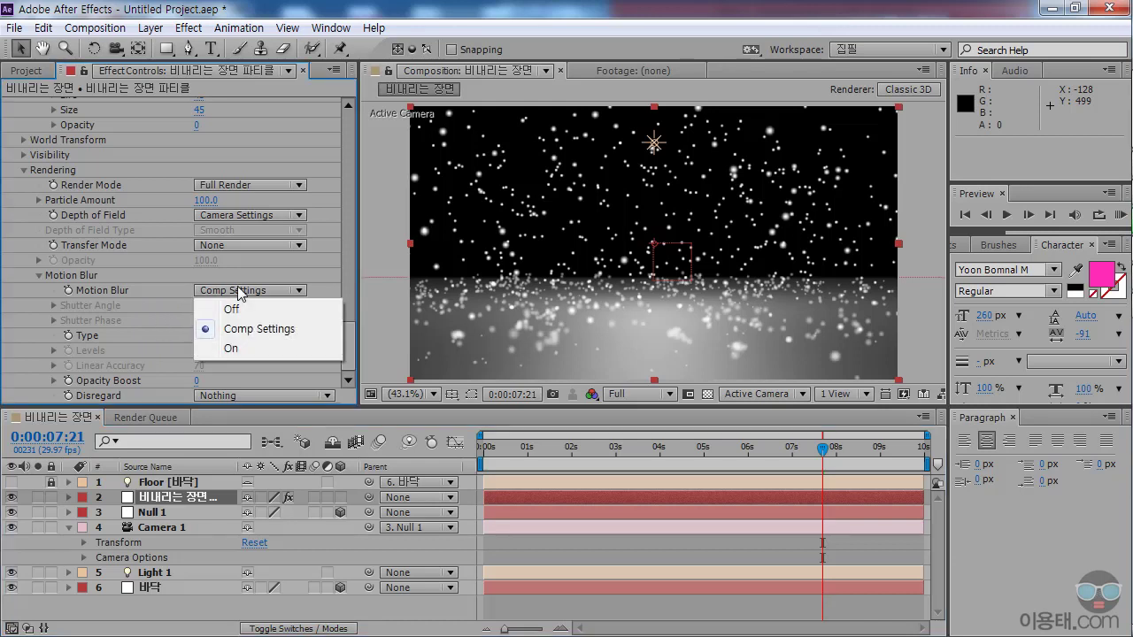
pyautogui.click(232, 349)
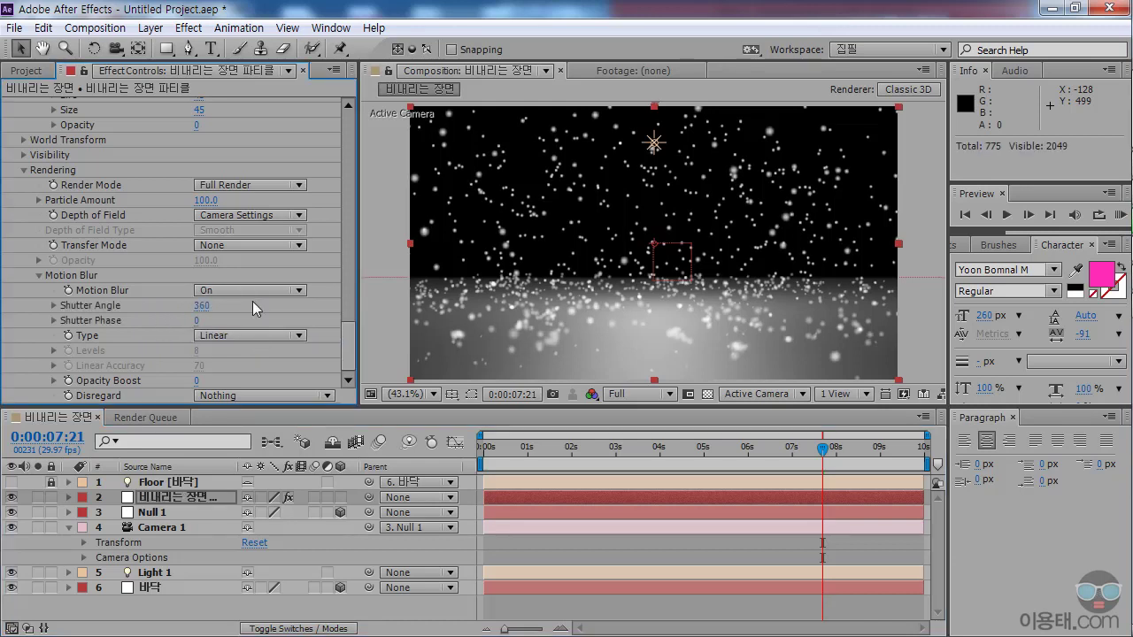
pyautogui.click(54, 305)
pyautogui.click(54, 306)
pyautogui.moveTo(203, 305)
pyautogui.mouseDown()
pyautogui.moveTo(493, 314)
pyautogui.moveTo(376, 317)
pyautogui.mouseUp()
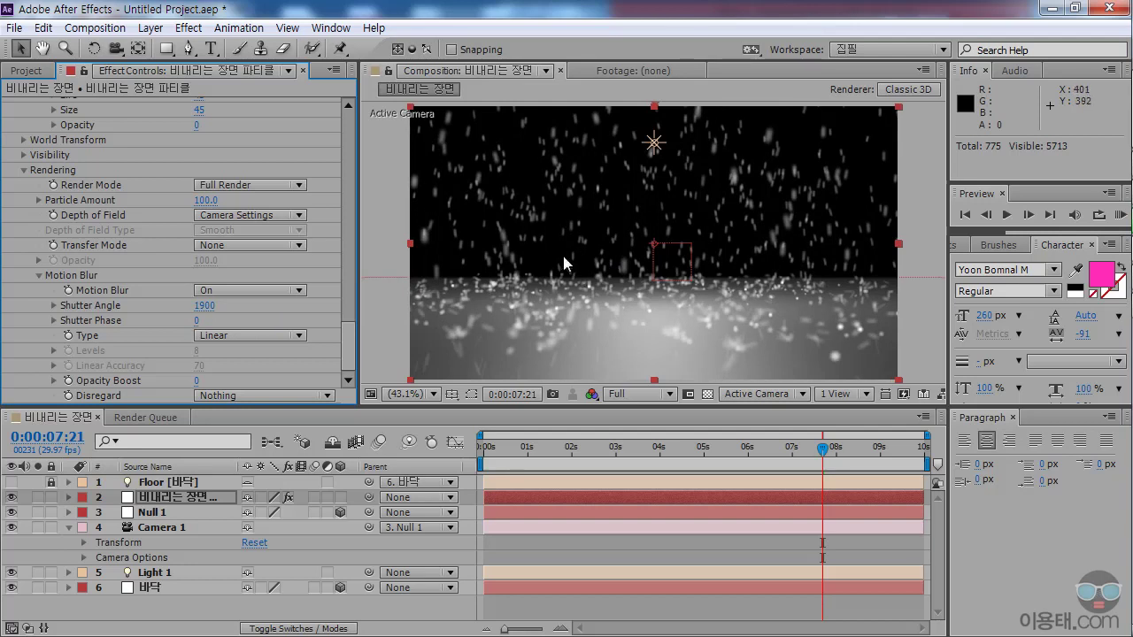
# Scrub repeatedly through the timeline, ending at 0:00:06:14, to preview the motion-blurred rain.
pyautogui.click(525, 449)
pyautogui.moveTo(538, 454); pyautogui.dragTo(830, 455)
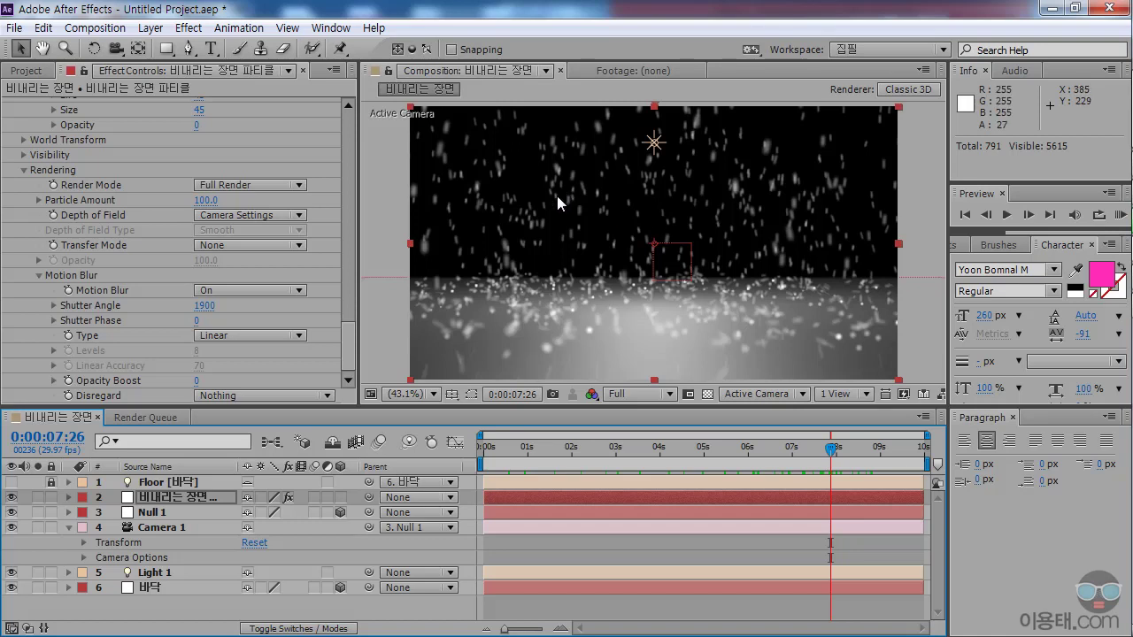
pyautogui.moveTo(512, 456); pyautogui.dragTo(854, 449)
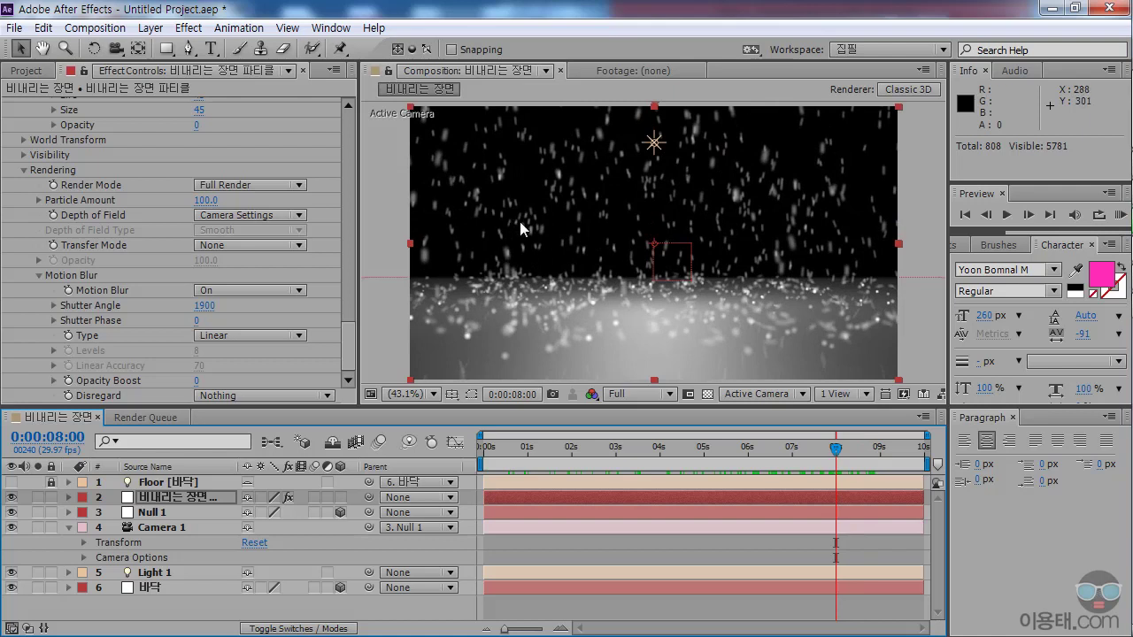
pyautogui.moveTo(542, 453); pyautogui.dragTo(770, 455)
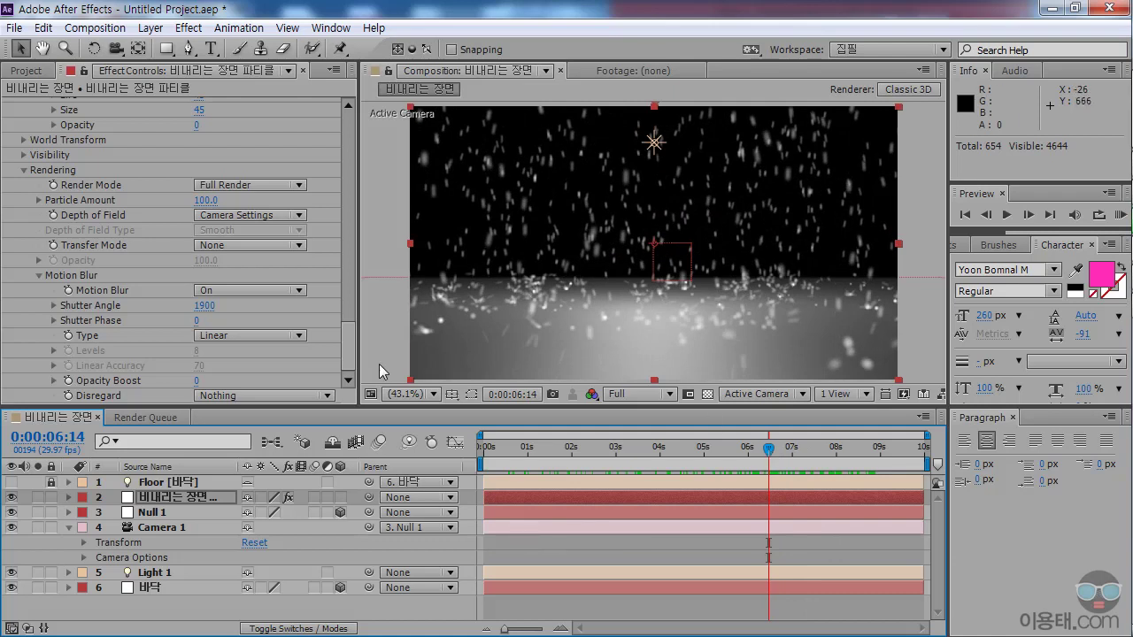
# Set the Emitter's Direction Spread to 0% and scrub to 0:00:05:10 to check the falling rain.
pyautogui.moveTo(346, 350); pyautogui.dragTo(351, 133)
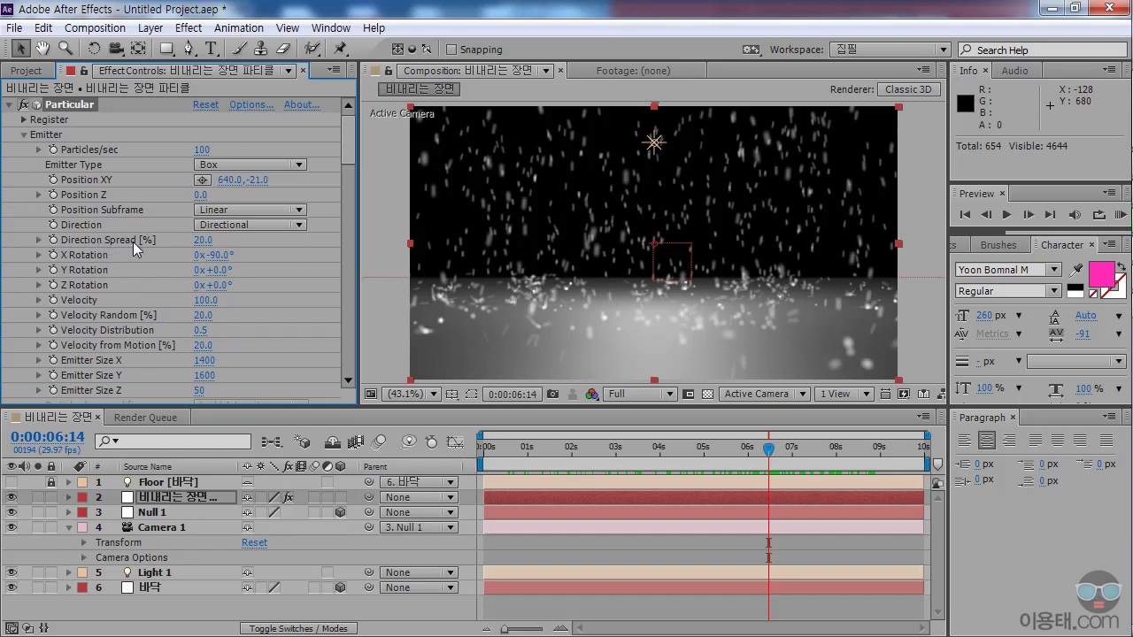
pyautogui.click(203, 239)
pyautogui.press('Return')
pyautogui.click(501, 449)
pyautogui.moveTo(505, 451); pyautogui.dragTo(557, 449)
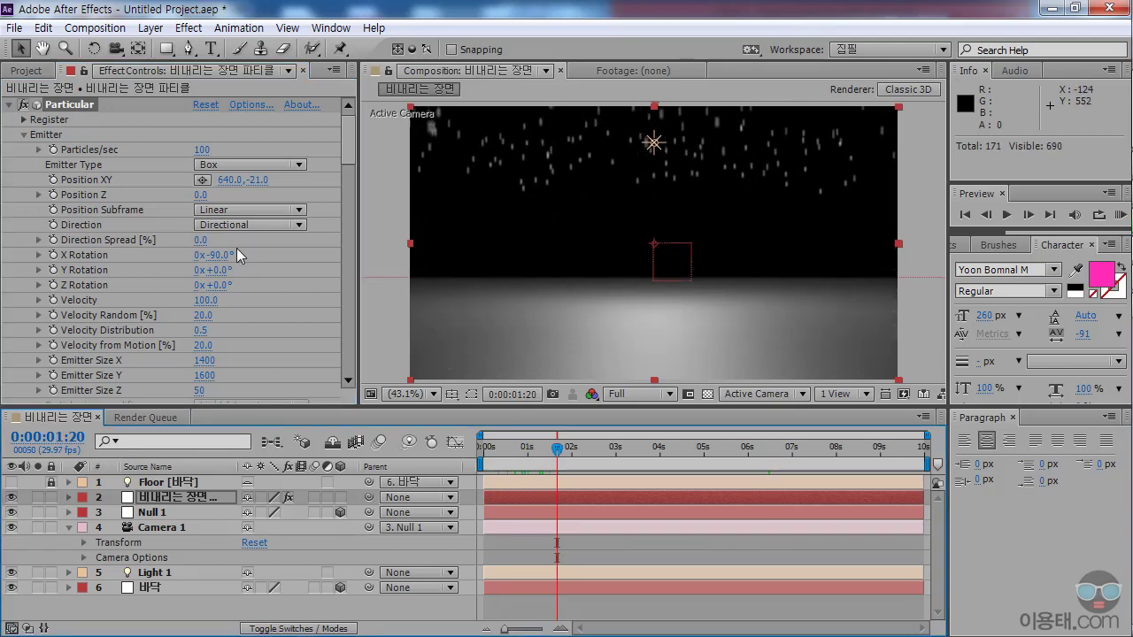
pyautogui.moveTo(557, 449); pyautogui.dragTo(721, 461)
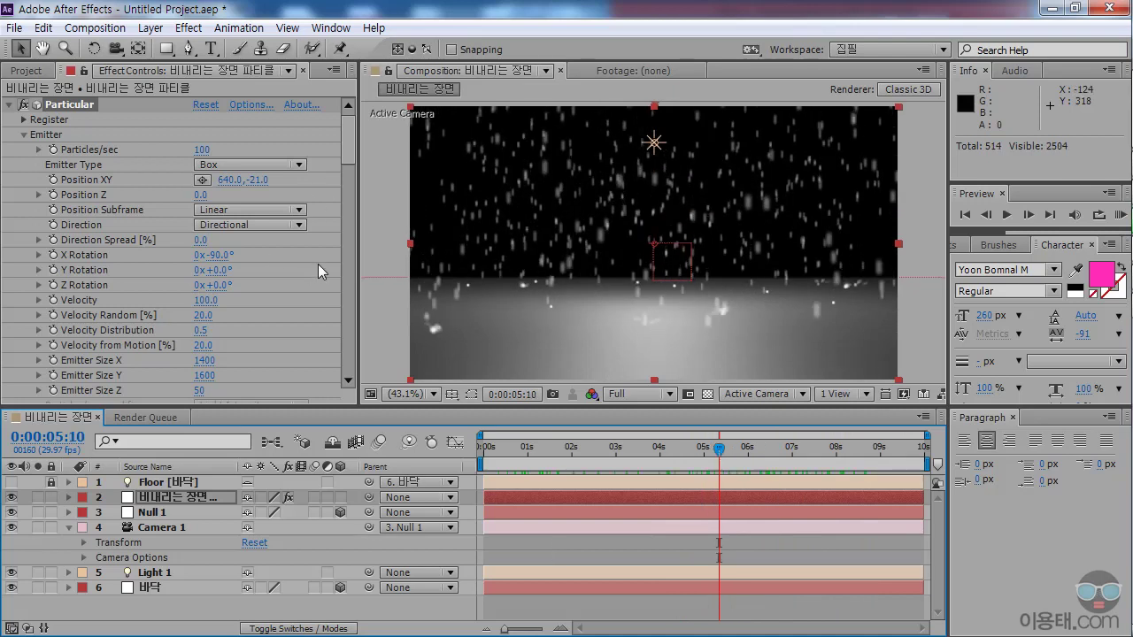
# Set the main Particle Size to 1.5 and scrub to 0:00:05:22 to preview the thinner rain.
pyautogui.moveTo(348, 146); pyautogui.dragTo(343, 210)
pyautogui.click(200, 230)
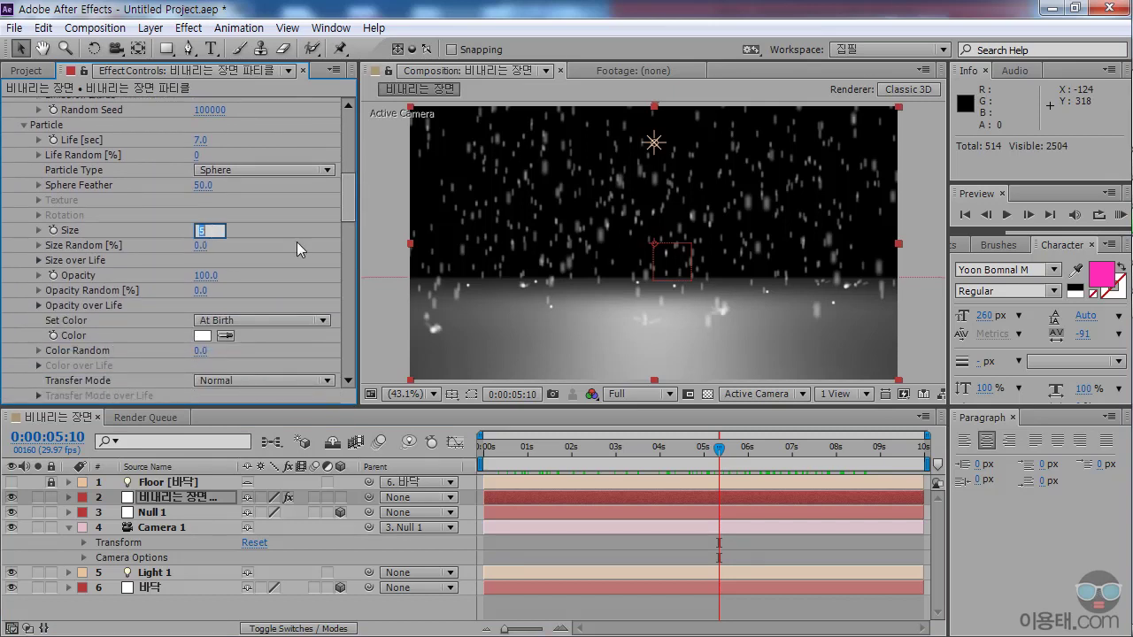
pyautogui.write('1.5')
pyautogui.press('Return')
pyautogui.moveTo(498, 449); pyautogui.dragTo(737, 450)
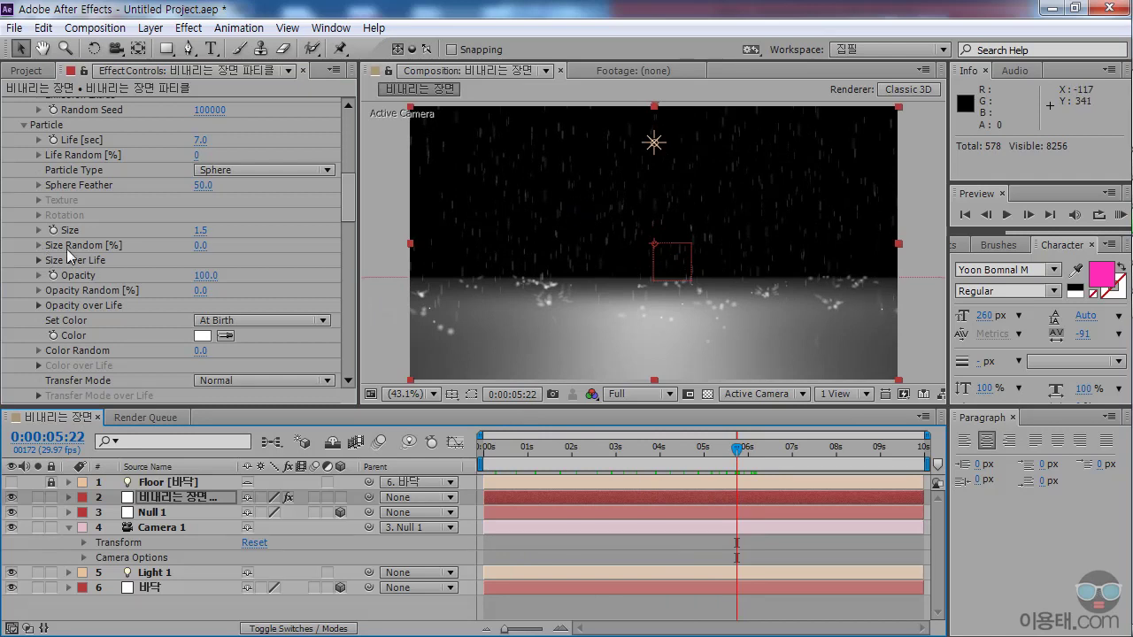
# Set the main particle's Size Random to 35% and scrub to 0:00:06:11 to preview the variation.
pyautogui.click(201, 255)
pyautogui.write('50')
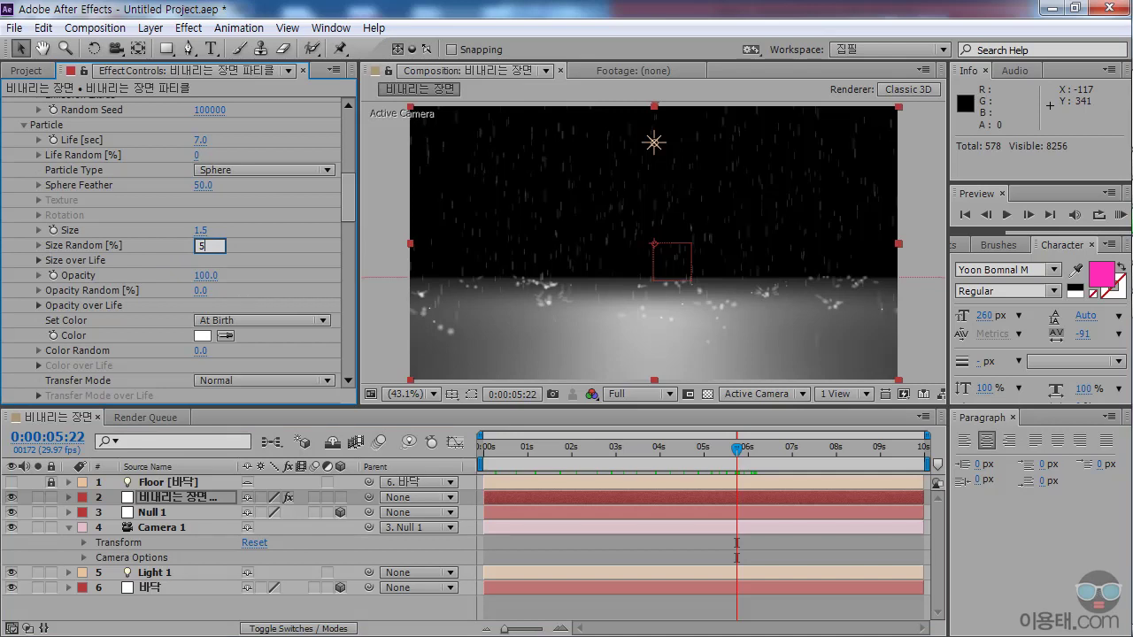
pyautogui.press('Return')
pyautogui.click(203, 245)
pyautogui.write('35')
pyautogui.press('Return')
pyautogui.moveTo(501, 450); pyautogui.dragTo(764, 453)
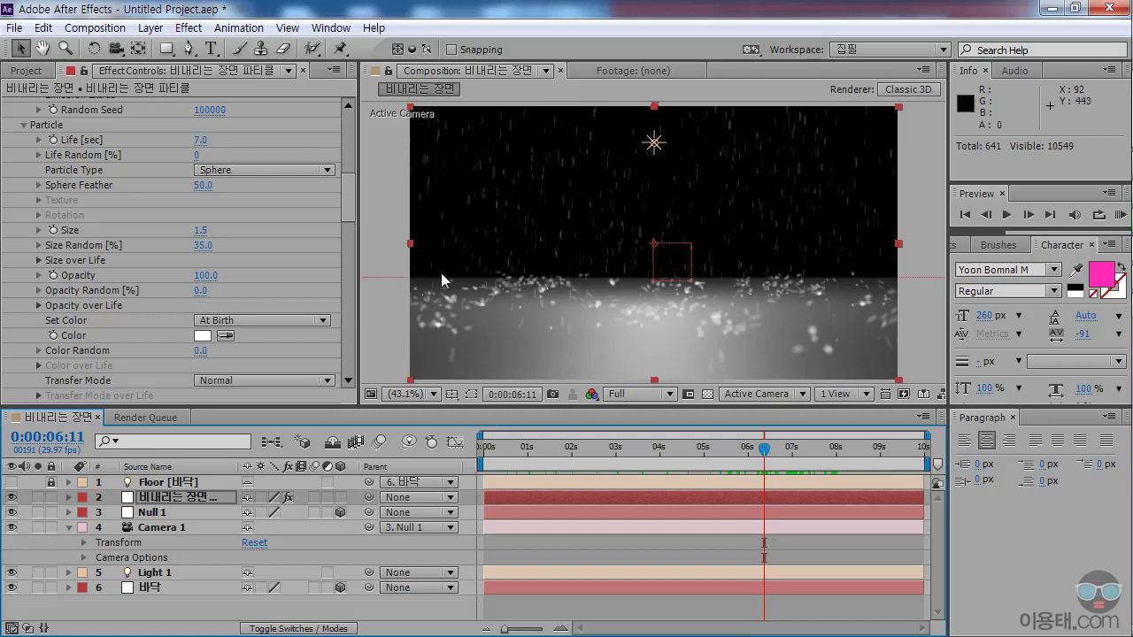
# Set the Aux System's particle Size to 1.0 for finer splashes.
pyautogui.moveTo(348, 202); pyautogui.dragTo(351, 292)
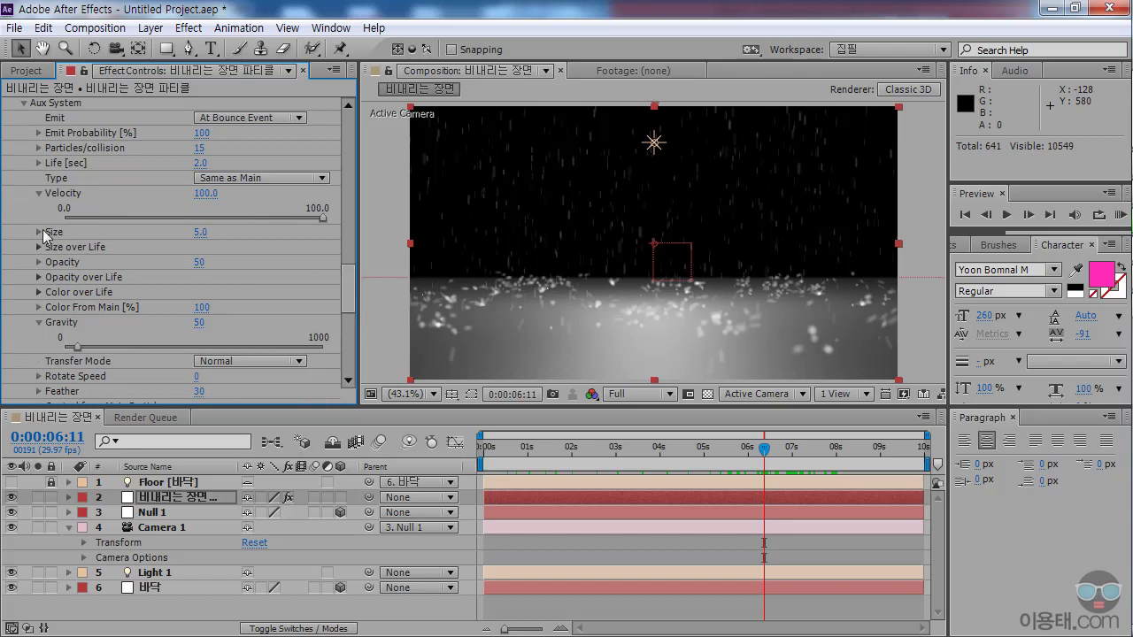
pyautogui.click(200, 232)
pyautogui.press('Return')
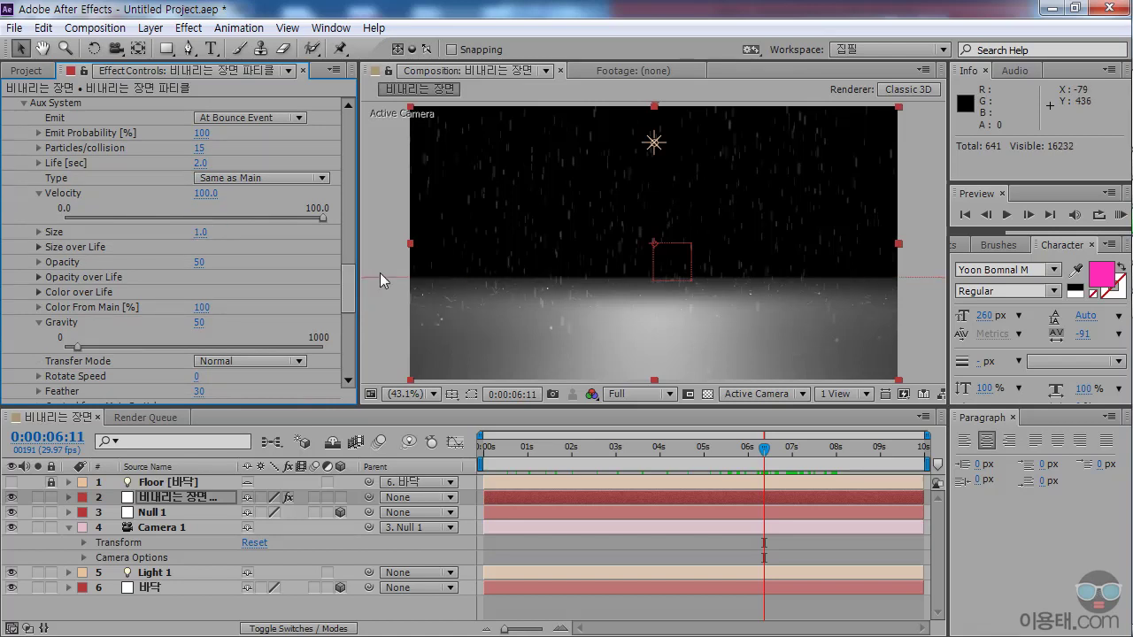
# Scrub to check the splashes, set the Aux System's particle Size to 0.7 and preview up to 0:00:08:09.
pyautogui.click(499, 449)
pyautogui.moveTo(499, 450); pyautogui.dragTo(776, 449)
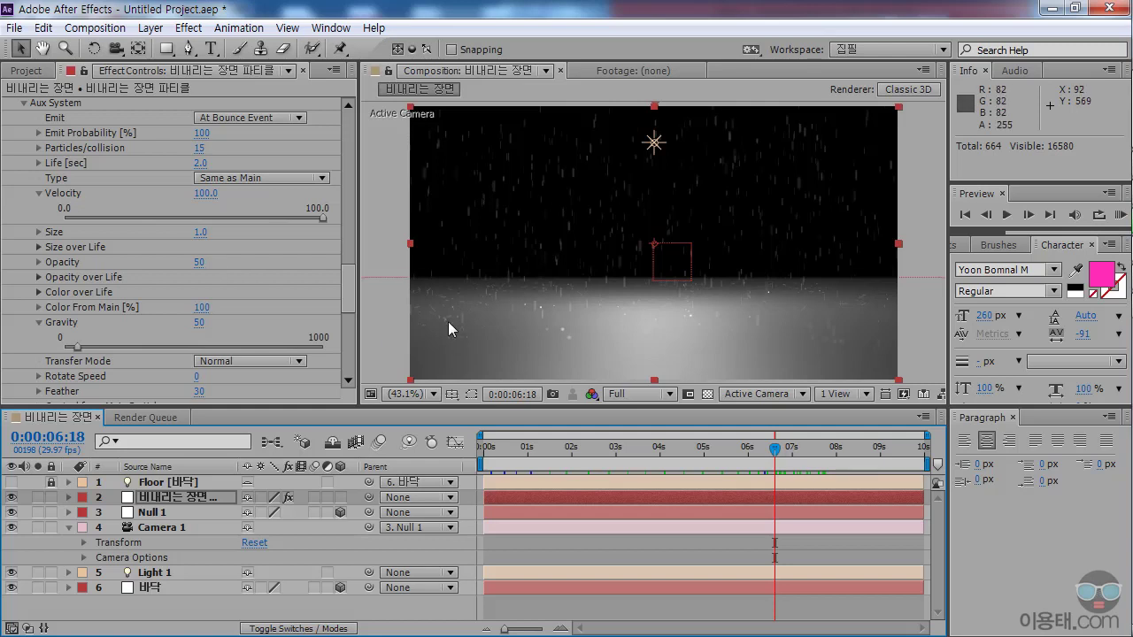
pyautogui.click(200, 233)
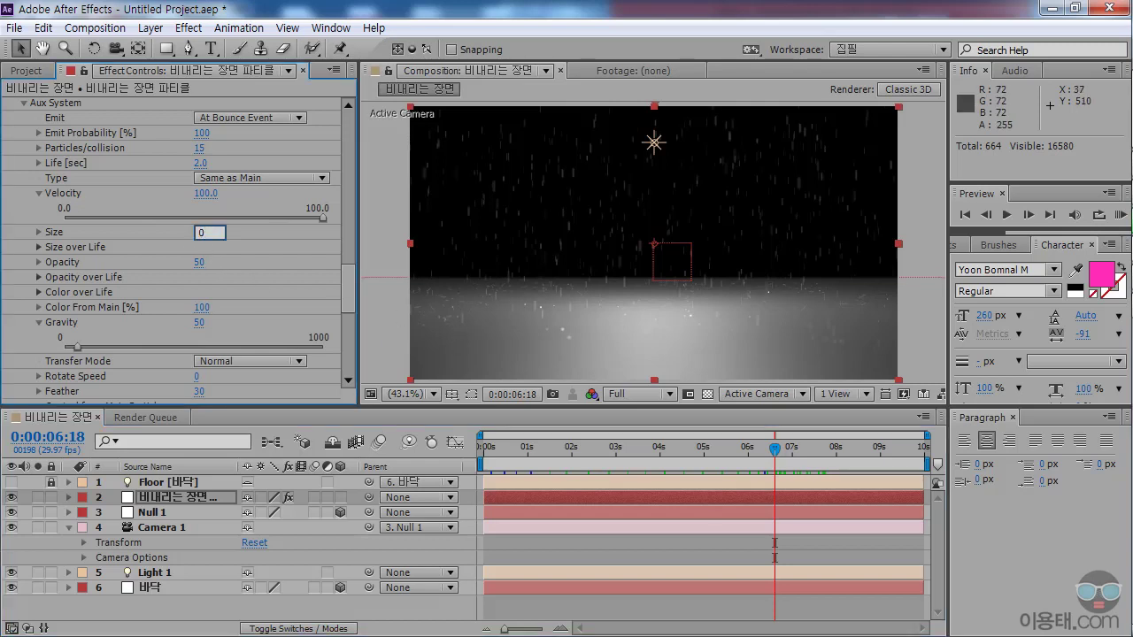
pyautogui.press('Return')
pyautogui.moveTo(517, 442); pyautogui.dragTo(848, 450)
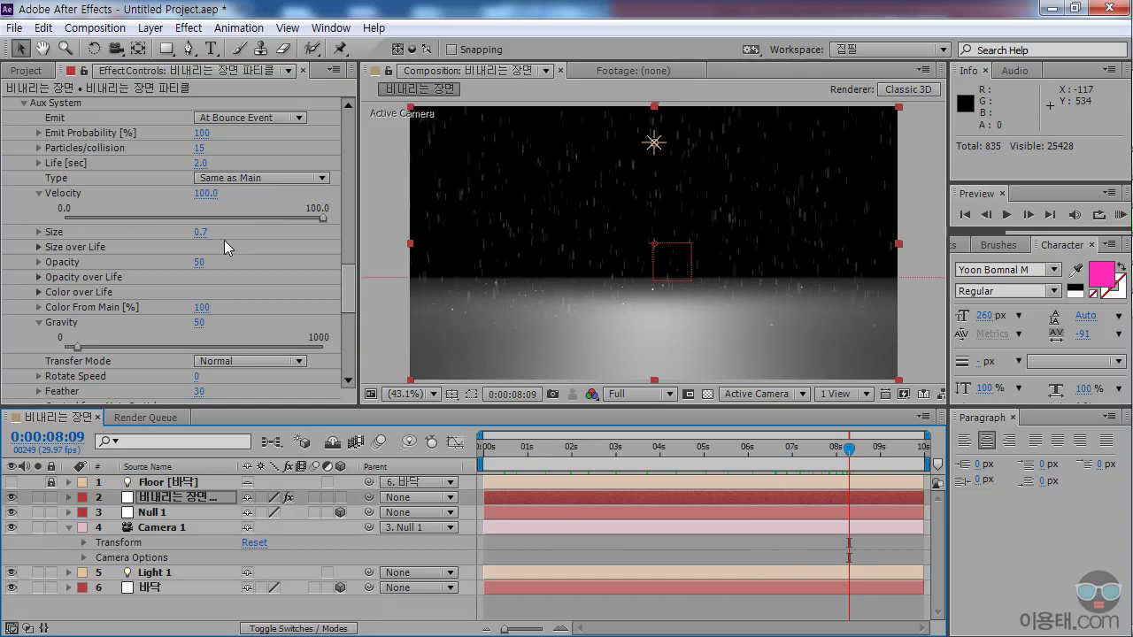
# Set the Motion Blur Opacity Boost to 11 in Particular's Rendering settings and scrub the timeline to preview the brighter rain.
pyautogui.click(347, 280)
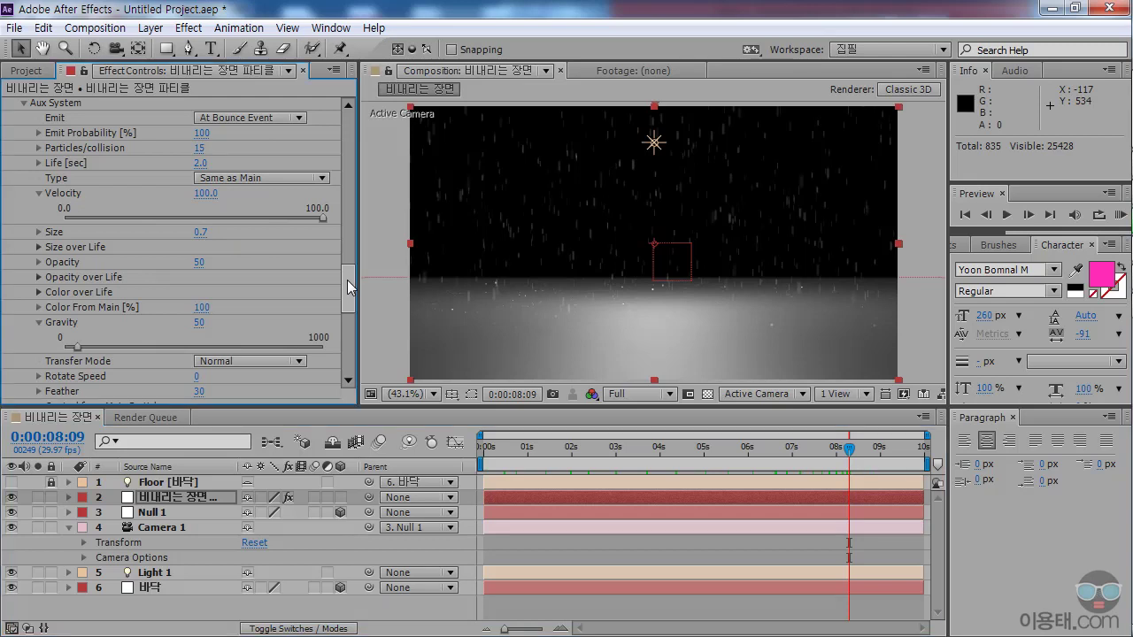
pyautogui.moveTo(347, 280); pyautogui.dragTo(353, 368)
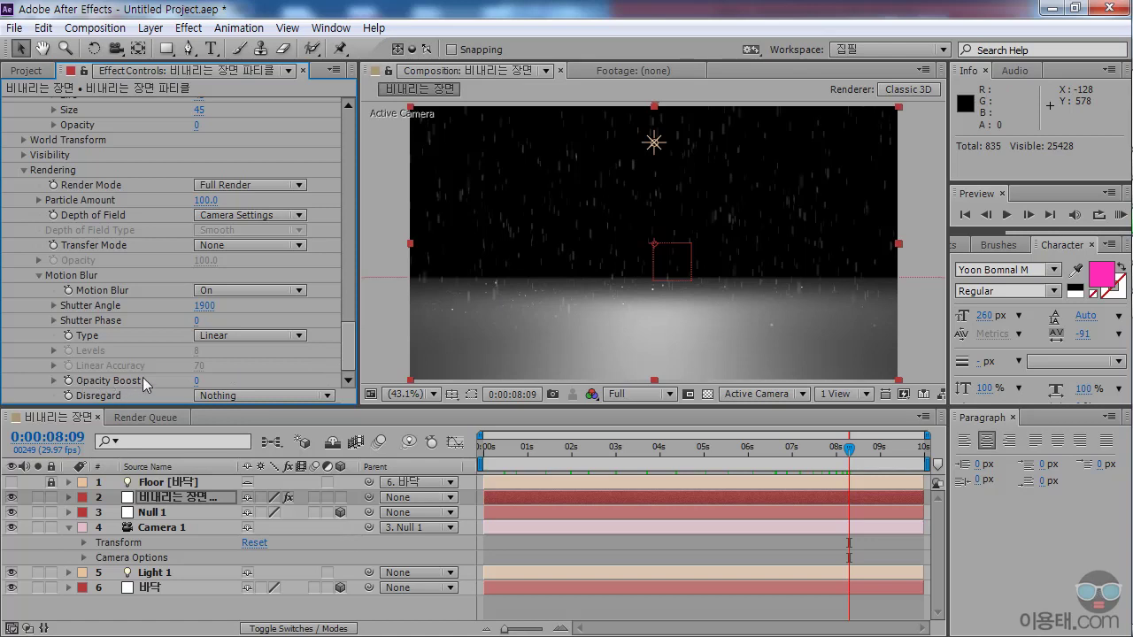
pyautogui.moveTo(199, 381); pyautogui.dragTo(203, 381)
pyautogui.click(198, 381)
pyautogui.write('11')
pyautogui.press('Return')
pyautogui.moveTo(505, 449); pyautogui.dragTo(860, 452)
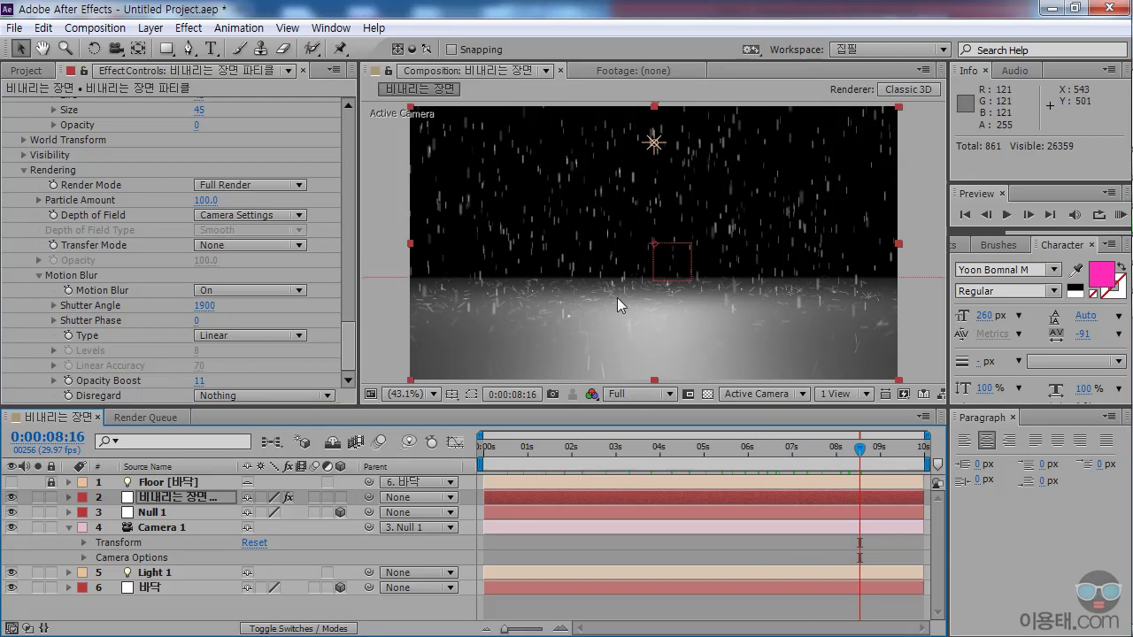
pyautogui.moveTo(637, 449); pyautogui.dragTo(850, 460)
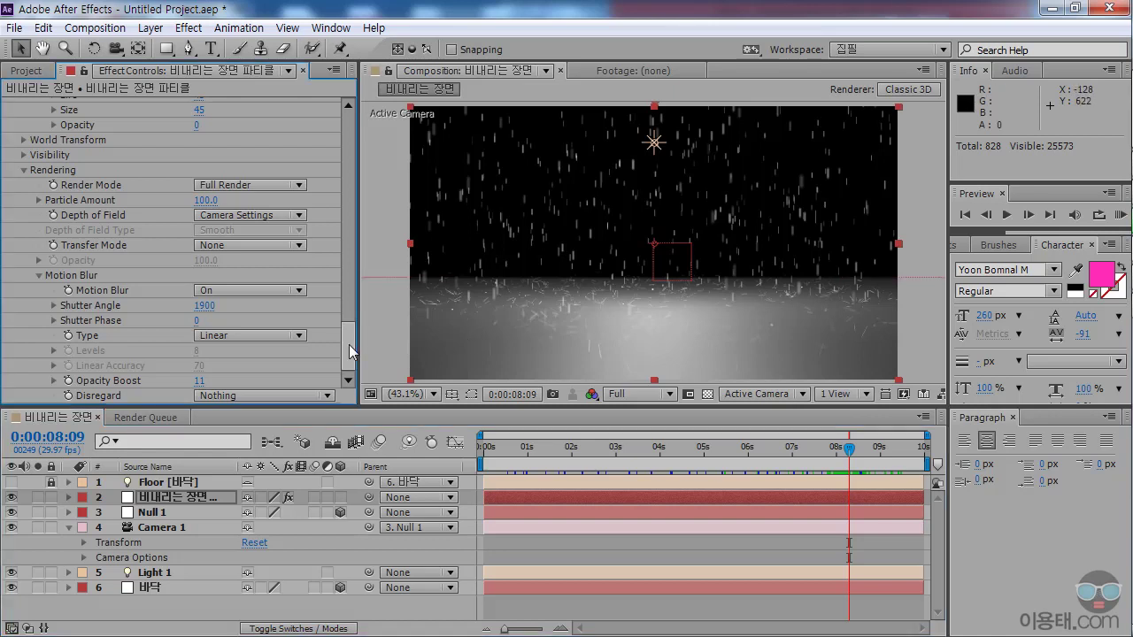
# Set the Emitter's Particles/sec to 200 for denser rain.
pyautogui.moveTo(349, 344); pyautogui.dragTo(348, 137)
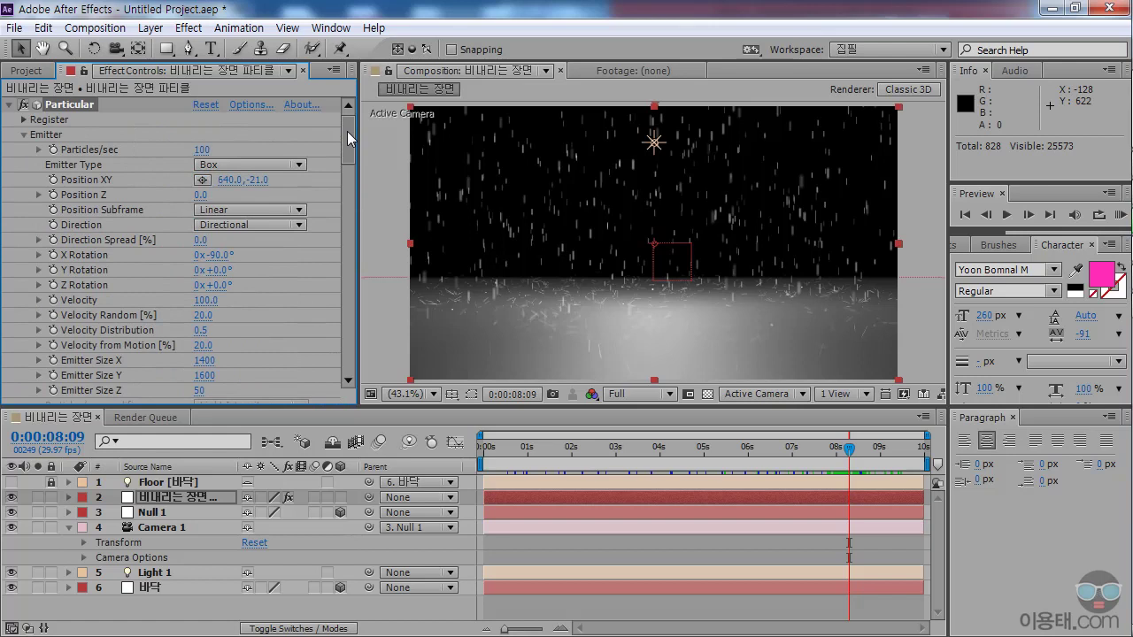
pyautogui.click(202, 149)
pyautogui.write('200')
pyautogui.press('Return')
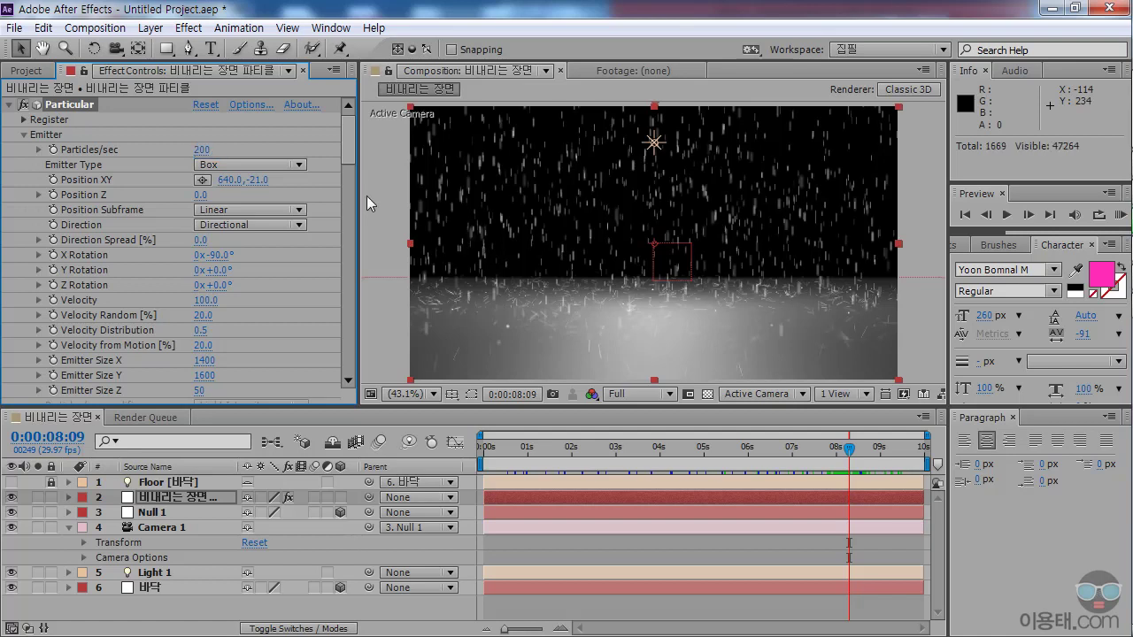
# Play back the rain from around 0:00:01:13 and scrub to 0:00:03:16 to judge how fast the drops fall.
pyautogui.moveTo(508, 451); pyautogui.dragTo(549, 454)
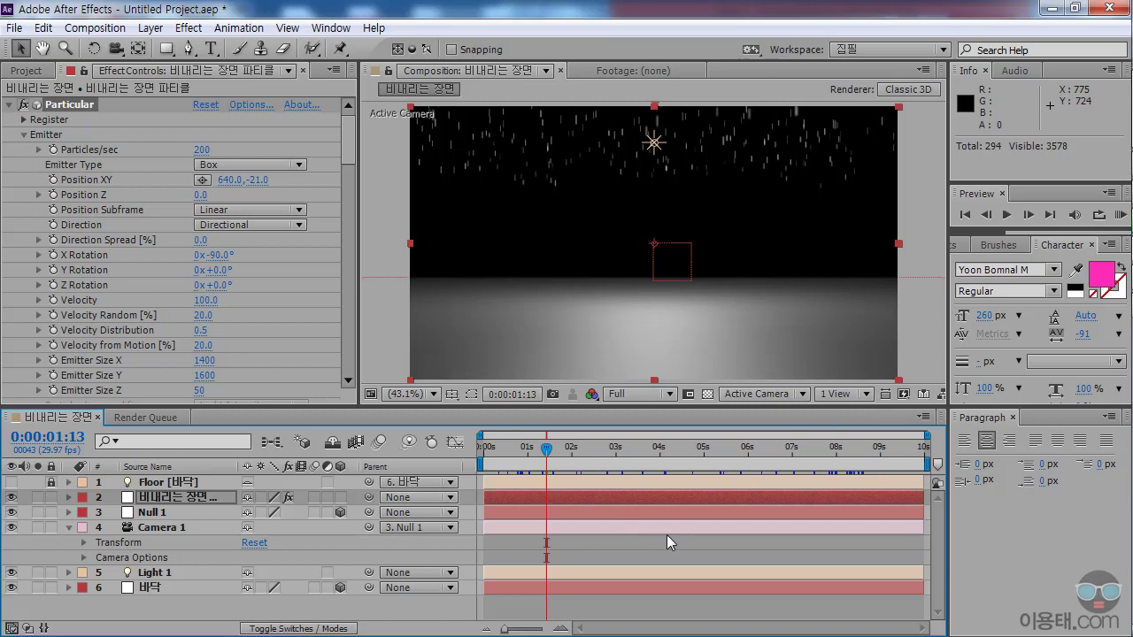
pyautogui.press('space')
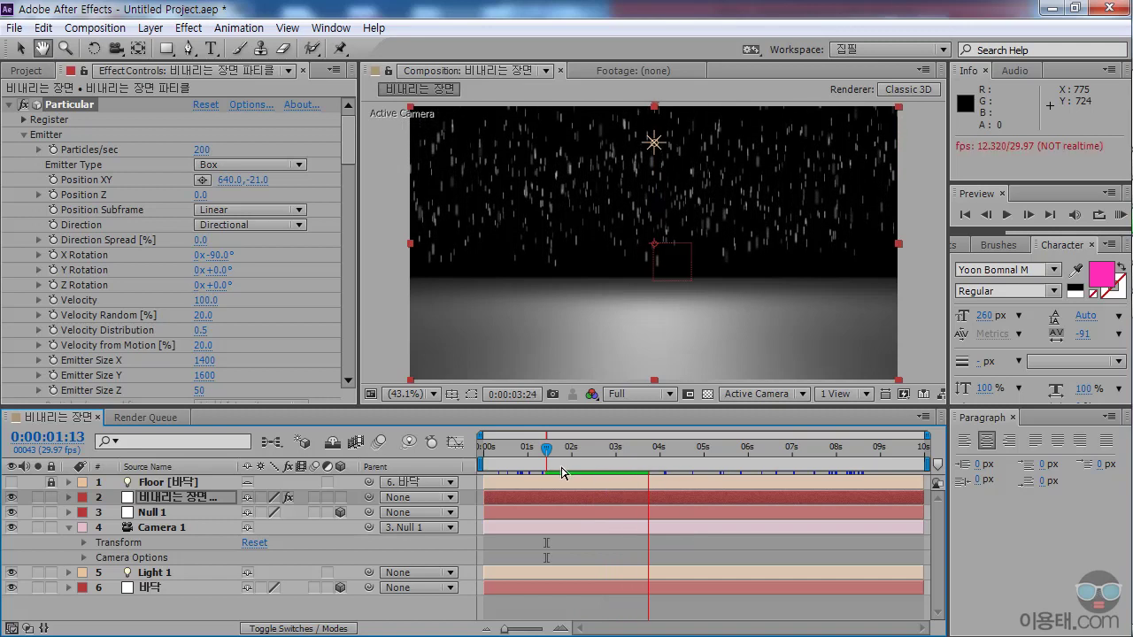
pyautogui.press('space')
pyautogui.moveTo(560, 453)
pyautogui.mouseDown()
pyautogui.moveTo(569, 453)
pyautogui.moveTo(555, 453)
pyautogui.mouseUp()
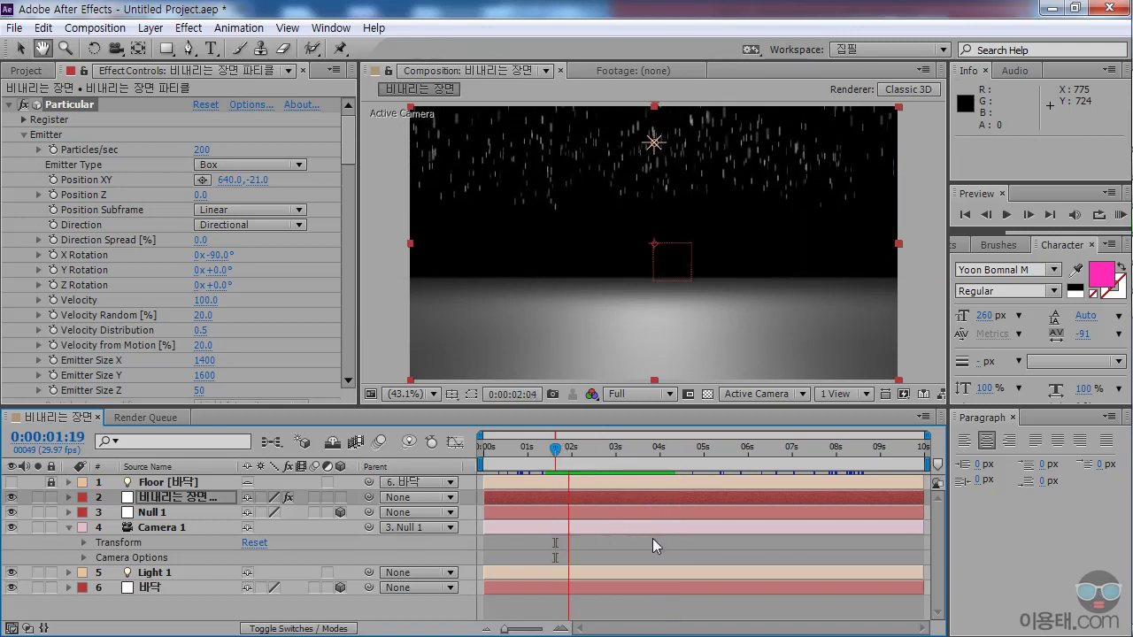
pyautogui.click(557, 447)
pyautogui.press('space')
pyautogui.moveTo(580, 465); pyautogui.dragTo(639, 456)
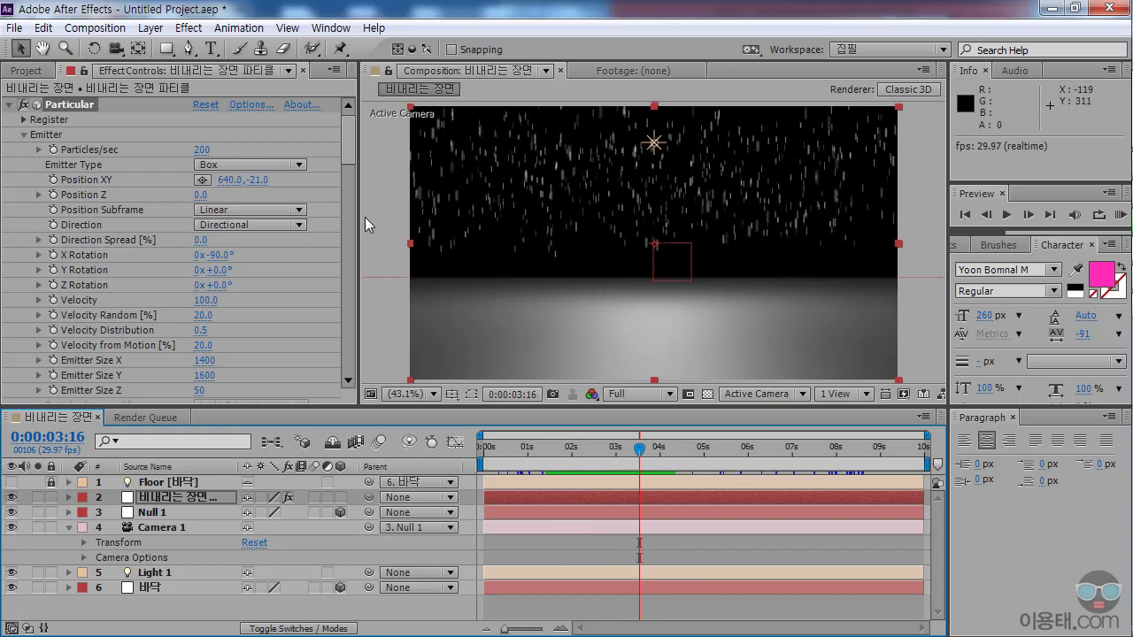
# Set the Emitter's Velocity to 350 and play back the faster rain, stopping at 0:00:03:03.
pyautogui.moveTo(344, 148); pyautogui.dragTo(343, 161)
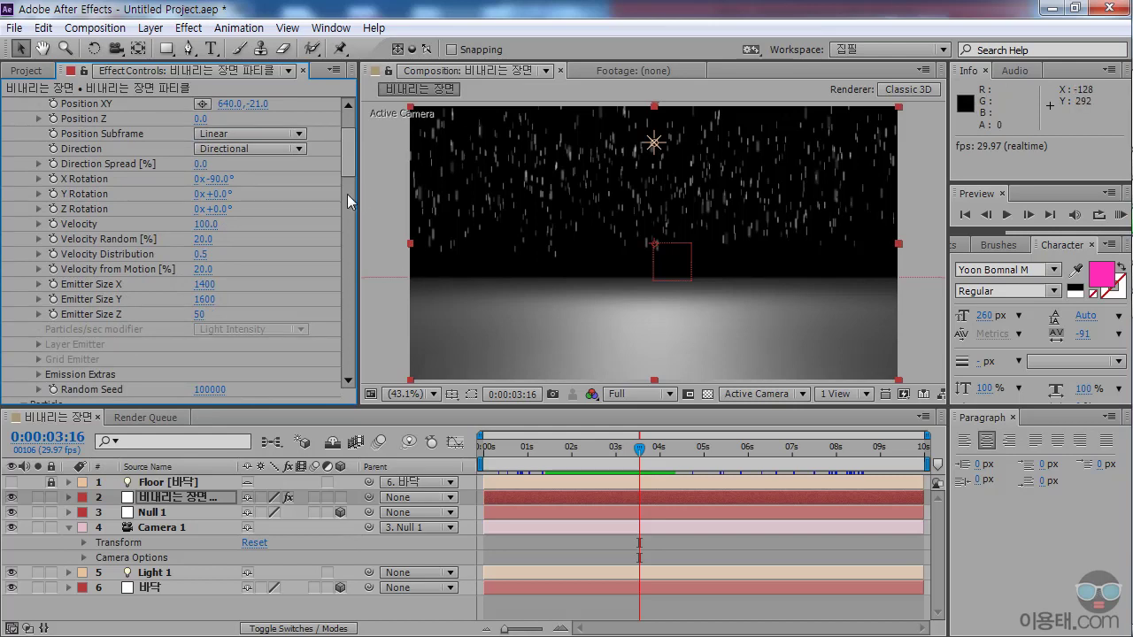
pyautogui.moveTo(348, 165); pyautogui.dragTo(348, 156)
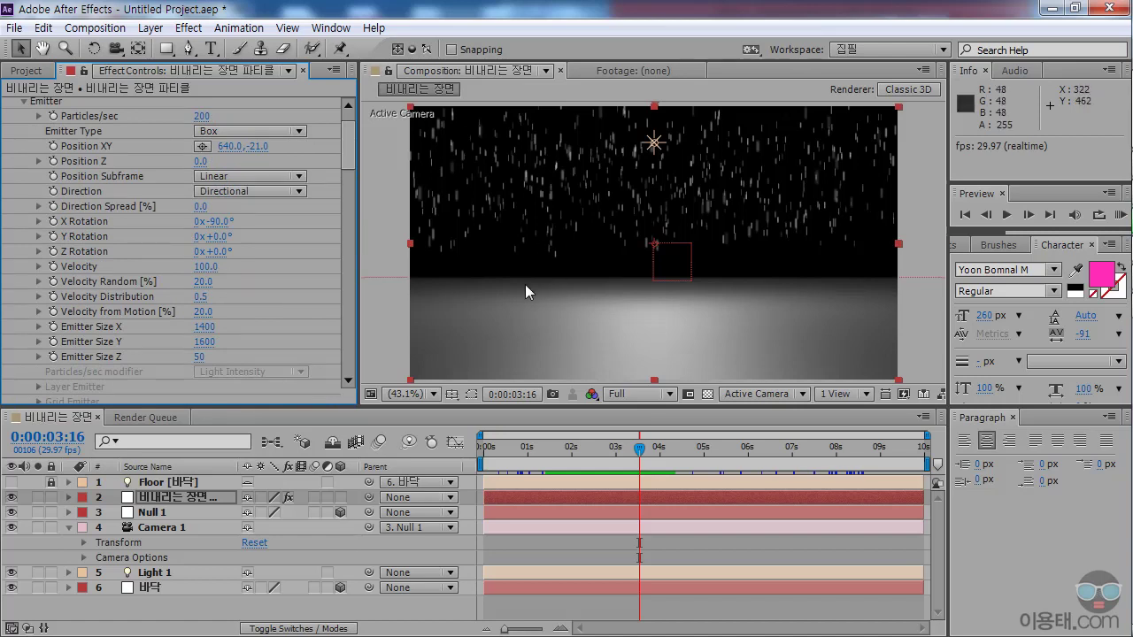
pyautogui.moveTo(207, 266); pyautogui.dragTo(222, 265)
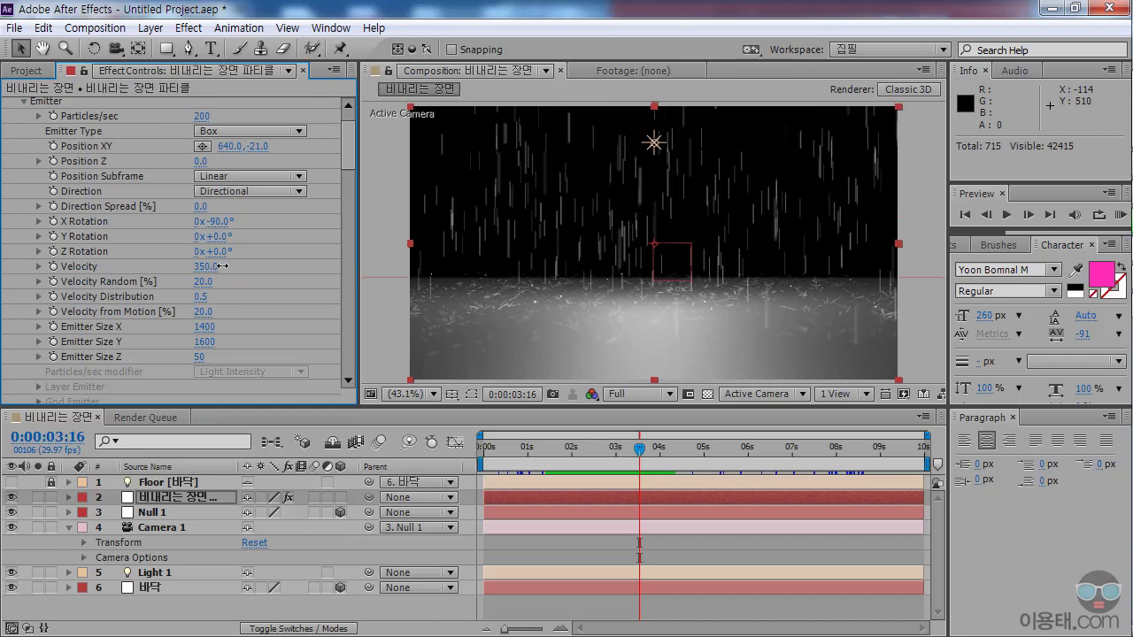
pyautogui.moveTo(640, 449); pyautogui.dragTo(591, 453)
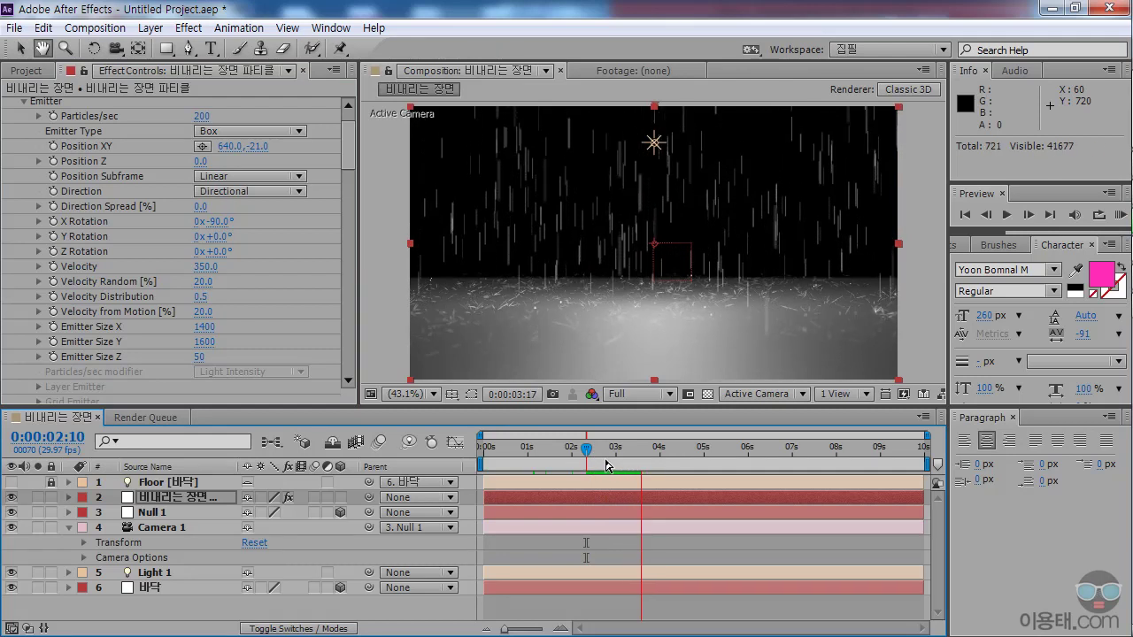
pyautogui.moveTo(600, 452); pyautogui.dragTo(623, 464)
pyautogui.press('space')
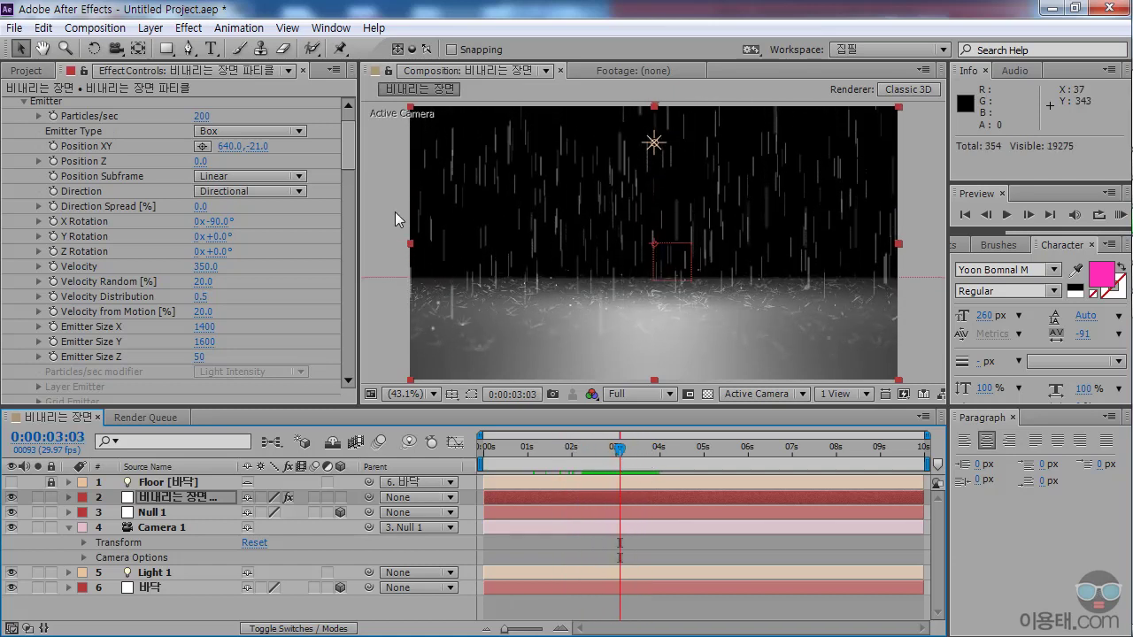
# Set the Motion Blur Shutter Angle to 800 and scrub to 0:00:07:18 to preview the shorter rain streaks.
pyautogui.moveTo(348, 149); pyautogui.dragTo(352, 375)
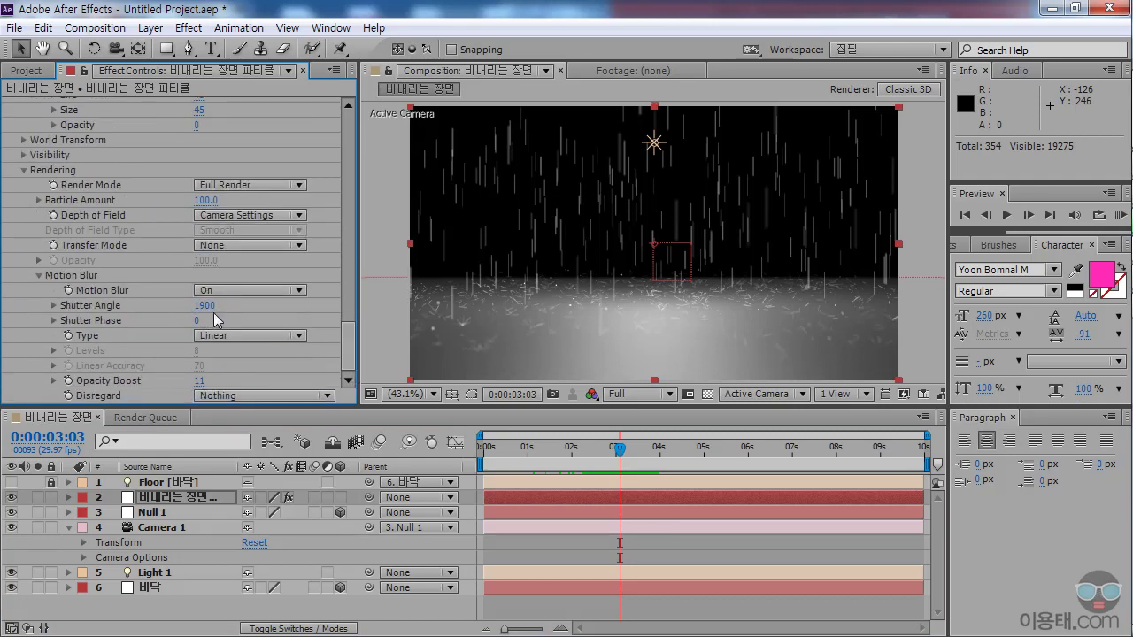
pyautogui.moveTo(205, 306); pyautogui.dragTo(181, 309)
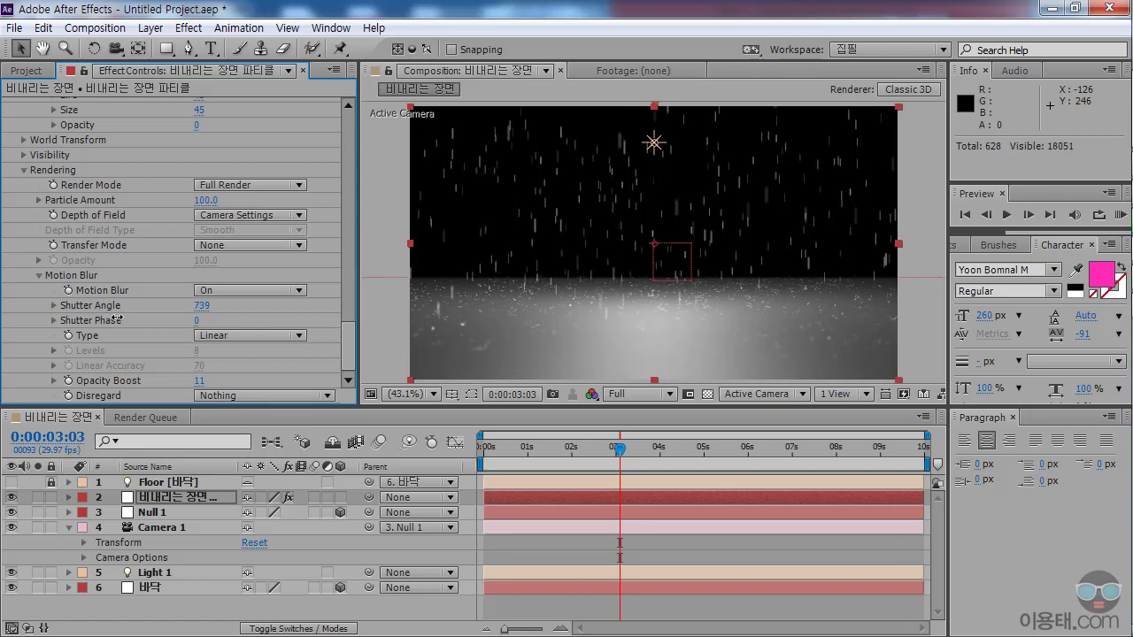
pyautogui.click(201, 307)
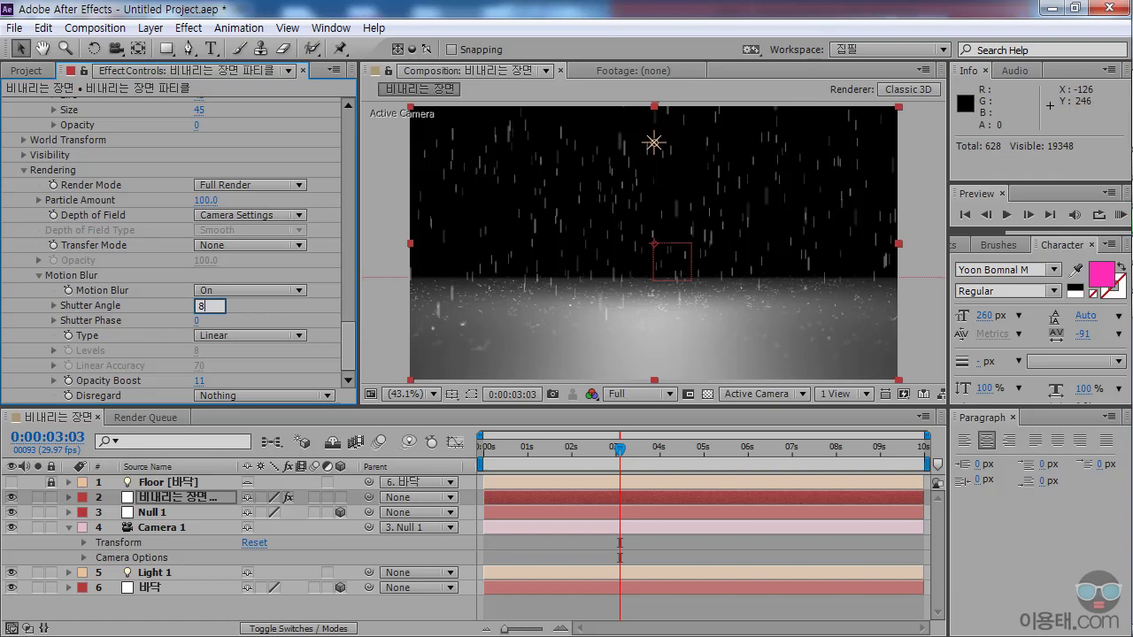
pyautogui.write('800')
pyautogui.press('Return')
pyautogui.moveTo(522, 457); pyautogui.dragTo(729, 459)
pyautogui.moveTo(516, 454)
pyautogui.mouseDown()
pyautogui.moveTo(569, 453)
pyautogui.moveTo(525, 453)
pyautogui.mouseUp()
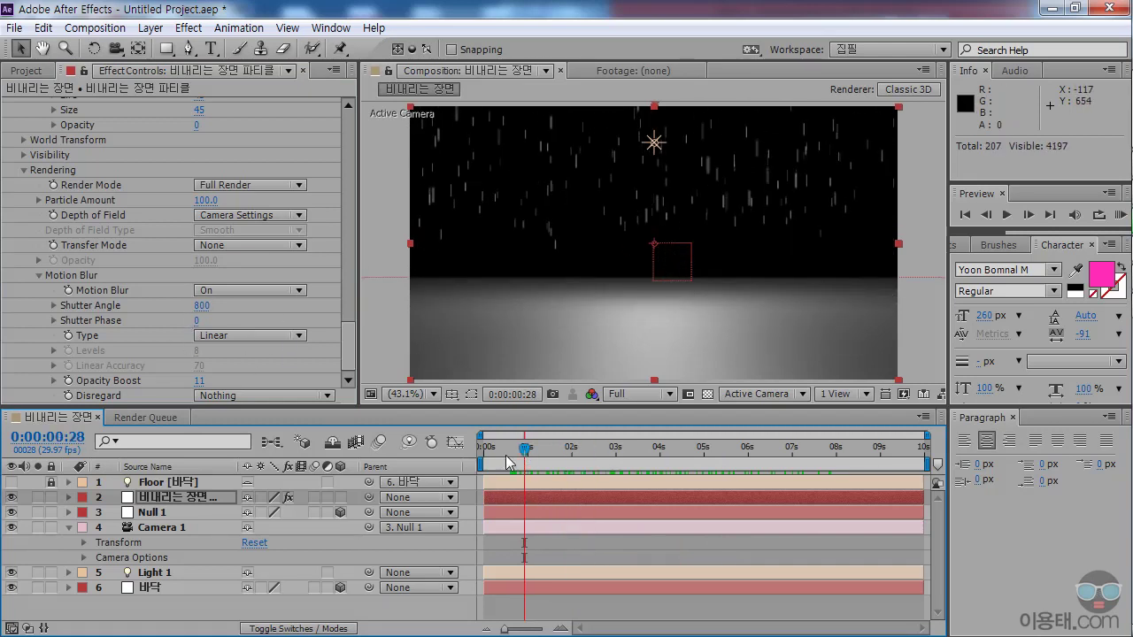
pyautogui.moveTo(516, 454); pyautogui.dragTo(819, 474)
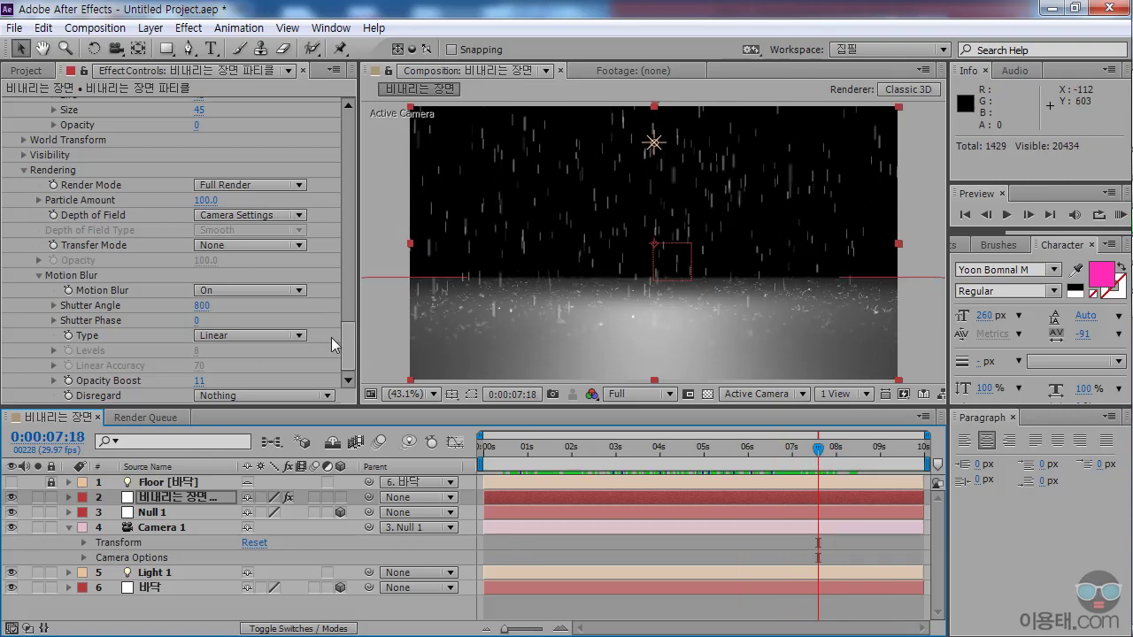
# Set the main particle's Transfer Mode to Add, comparing it with Normal while scrubbing the timeline.
pyautogui.moveTo(346, 352); pyautogui.dragTo(358, 199)
pyautogui.click(237, 353)
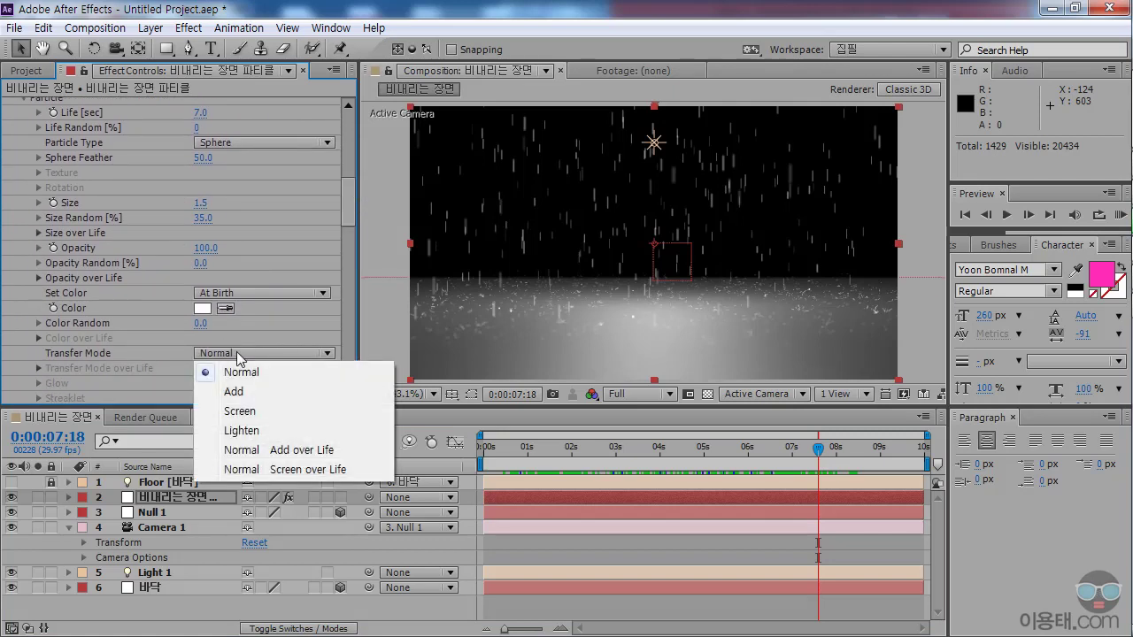
pyautogui.click(250, 394)
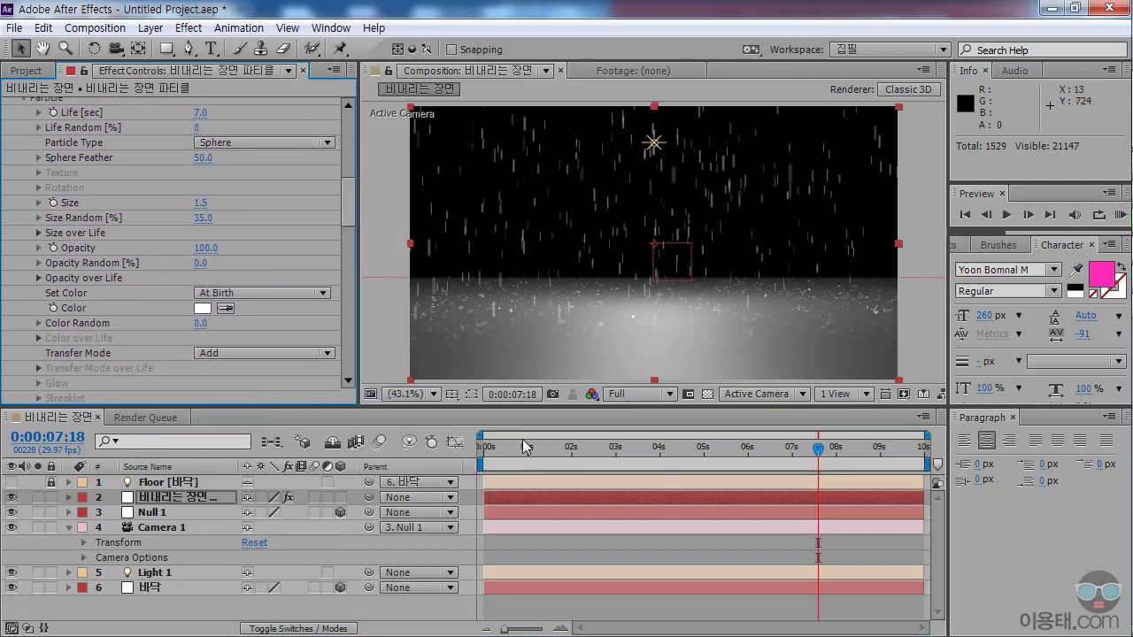
pyautogui.moveTo(513, 460); pyautogui.dragTo(608, 453)
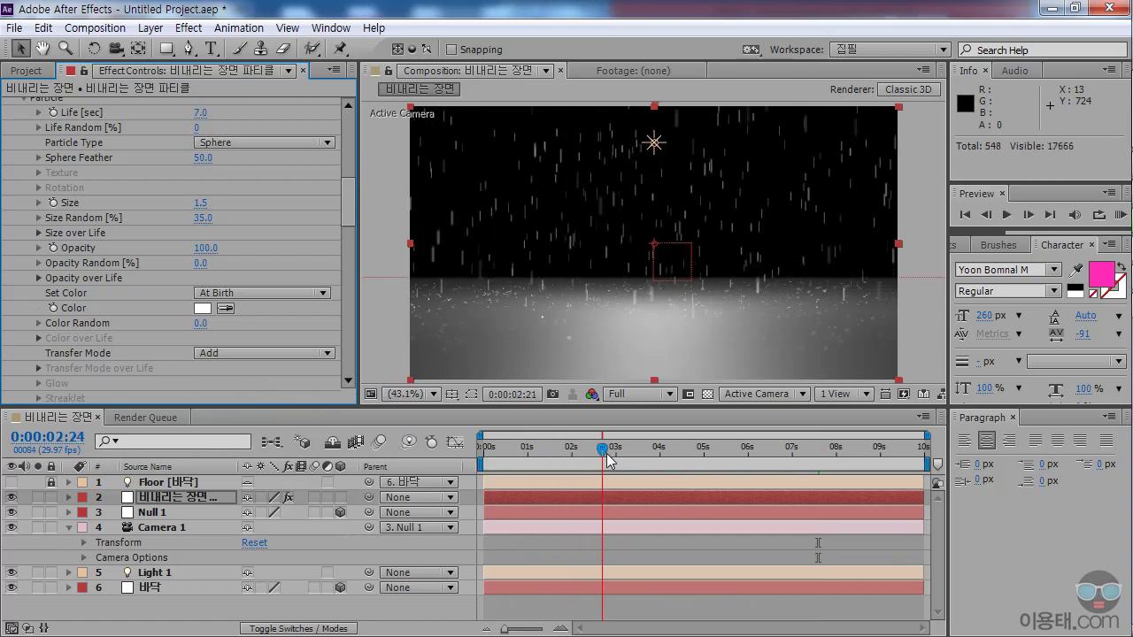
pyautogui.click(237, 353)
pyautogui.click(244, 372)
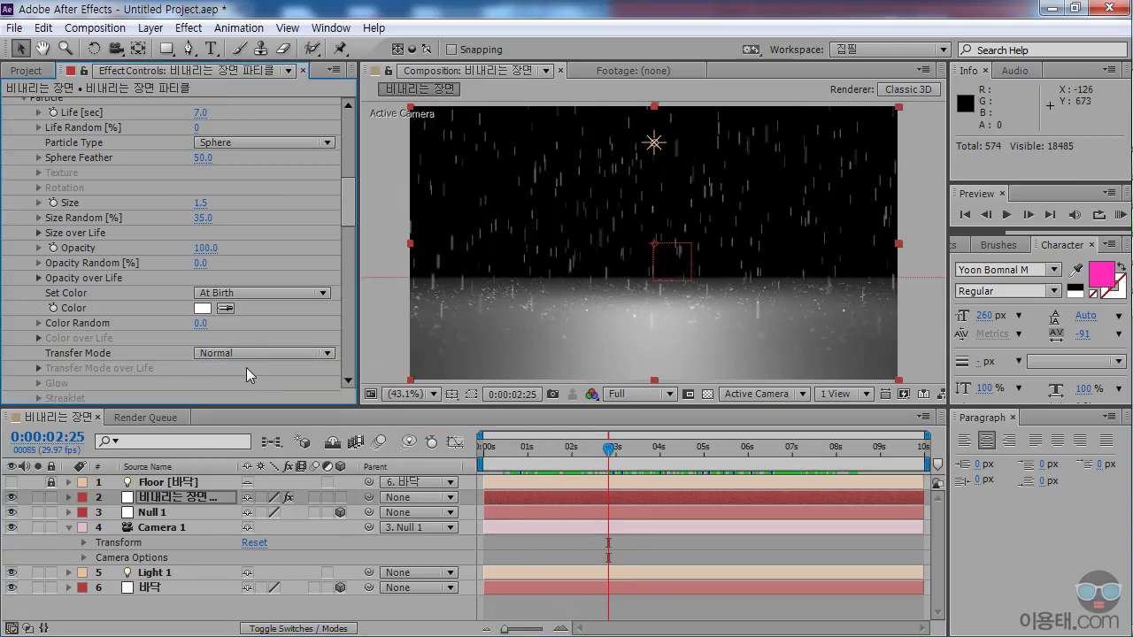
pyautogui.click(238, 353)
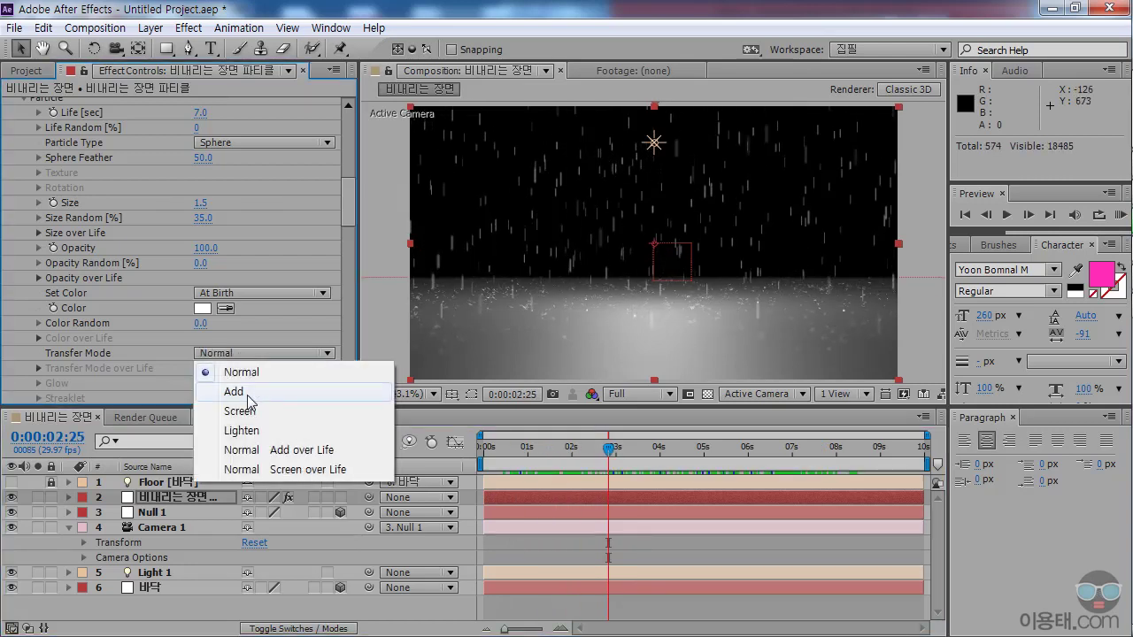
pyautogui.click(236, 393)
pyautogui.moveTo(499, 450); pyautogui.dragTo(551, 450)
# Set the Motion Blur Opacity Boost to 15 and scrub to 0:00:05:08 to preview the rain.
pyautogui.moveTo(345, 203); pyautogui.dragTo(357, 362)
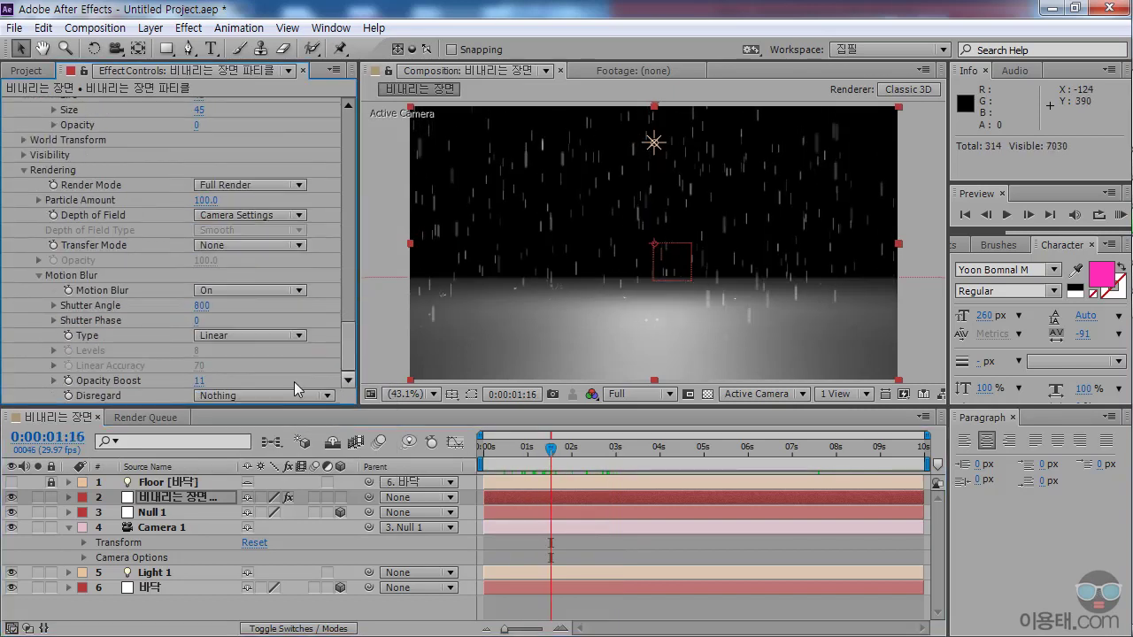
pyautogui.click(198, 382)
pyautogui.write('15')
pyautogui.press('Return')
pyautogui.moveTo(502, 450); pyautogui.dragTo(709, 448)
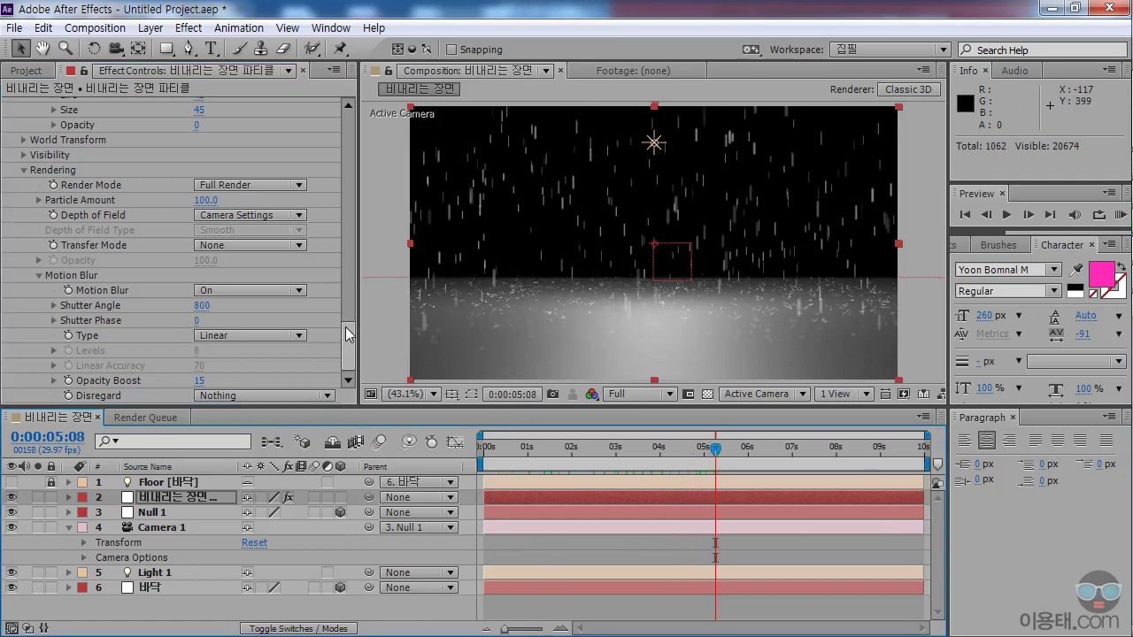
# Set the main particle's Opacity to 65 and scrub to 0:00:08:03 to preview the rain.
pyautogui.moveTo(352, 336); pyautogui.dragTo(369, 189)
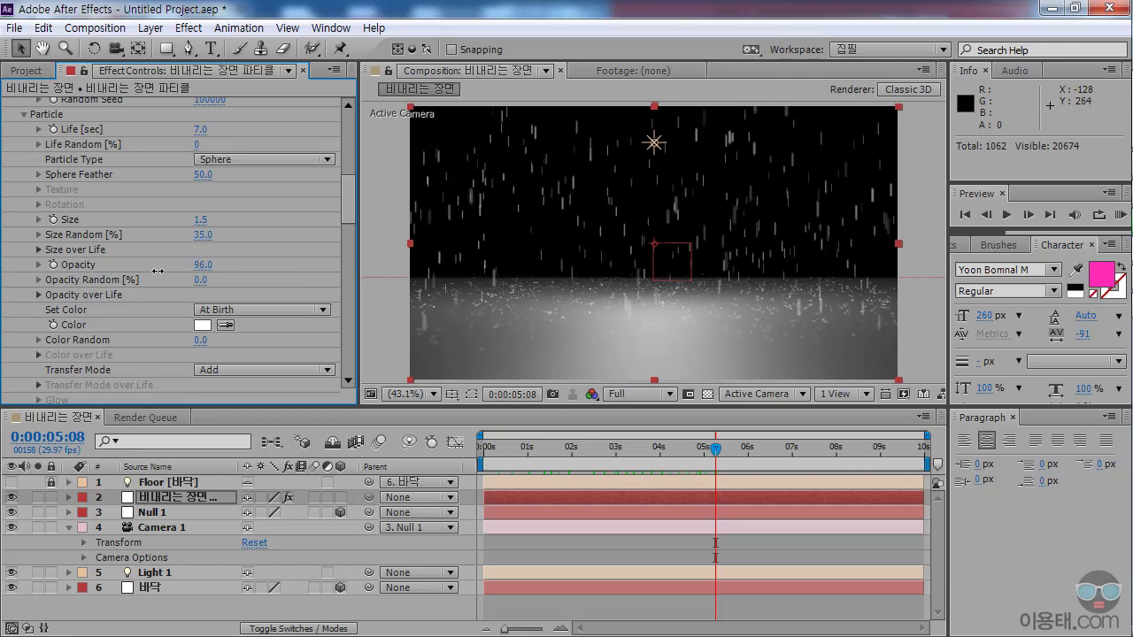
pyautogui.click(199, 265)
pyautogui.press('Return')
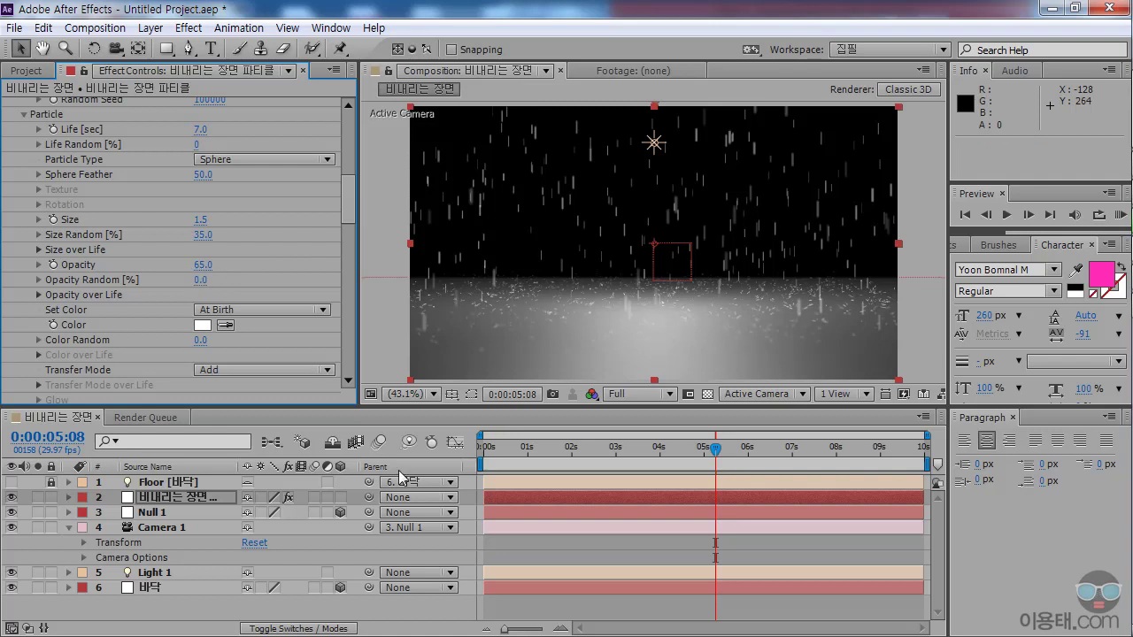
pyautogui.moveTo(509, 453); pyautogui.dragTo(839, 453)
# Review the Aux System and Rendering settings and scrub through the animation to 0:00:04:00 to check the rain and splashes.
pyautogui.moveTo(350, 204); pyautogui.dragTo(362, 292)
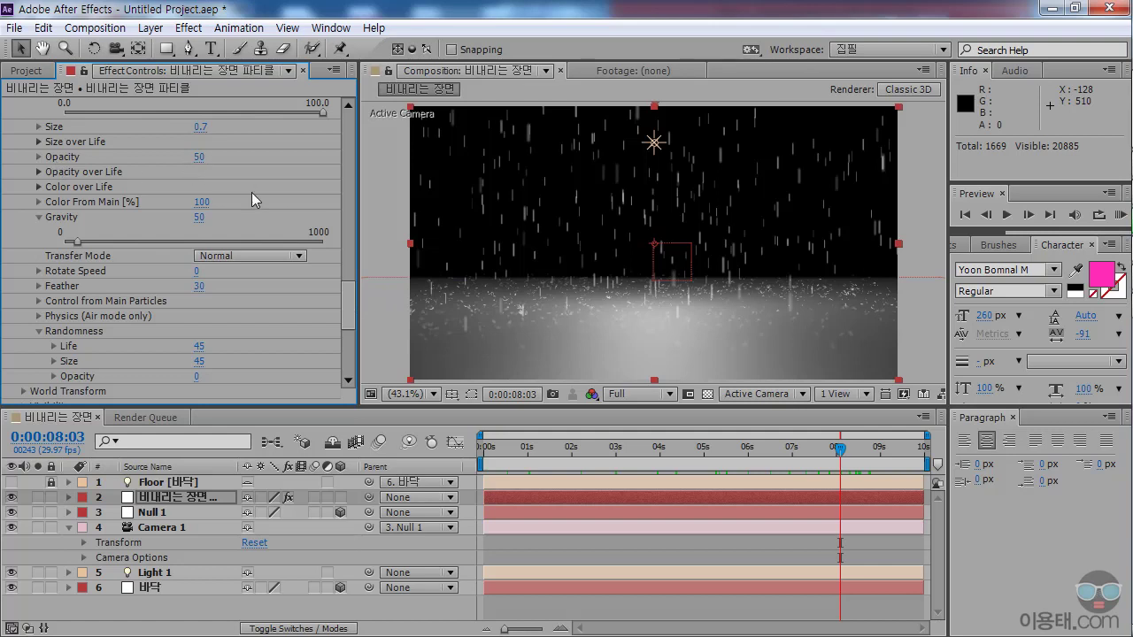
pyautogui.moveTo(348, 313); pyautogui.dragTo(348, 356)
pyautogui.moveTo(531, 451); pyautogui.dragTo(822, 465)
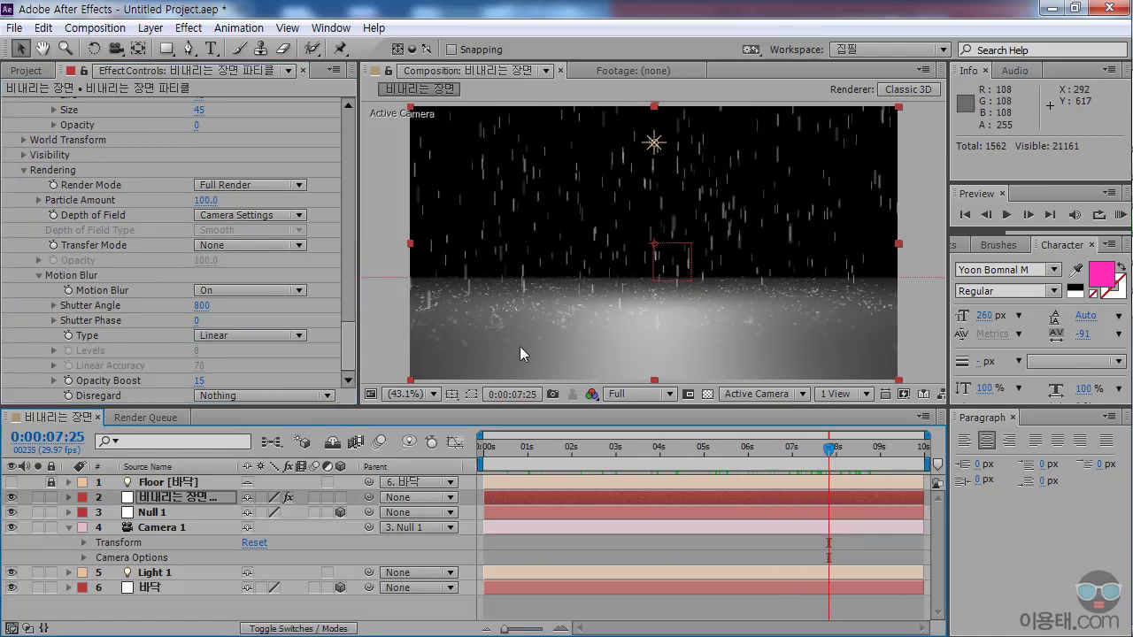
pyautogui.moveTo(583, 451); pyautogui.dragTo(662, 452)
pyautogui.moveTo(511, 453); pyautogui.dragTo(662, 467)
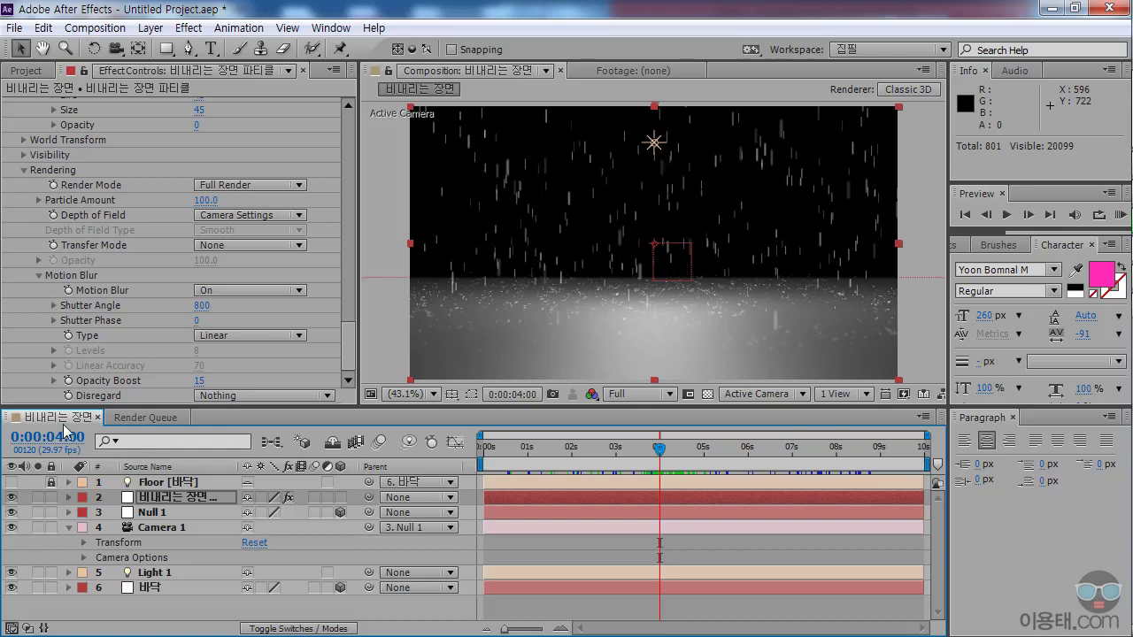
# Animate Particular's Physics Time Factor with keyframes of 1.0 at 0:00:04:00 and 0 at 0:00:04:29.
pyautogui.moveTo(346, 358); pyautogui.dragTo(355, 247)
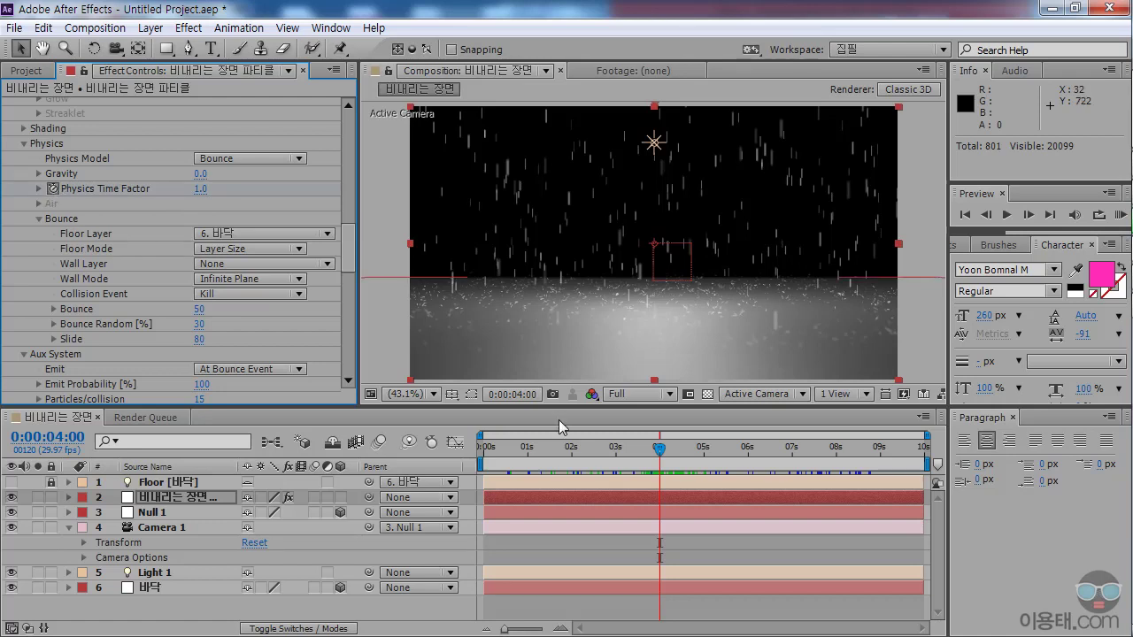
pyautogui.moveTo(661, 454); pyautogui.dragTo(703, 463)
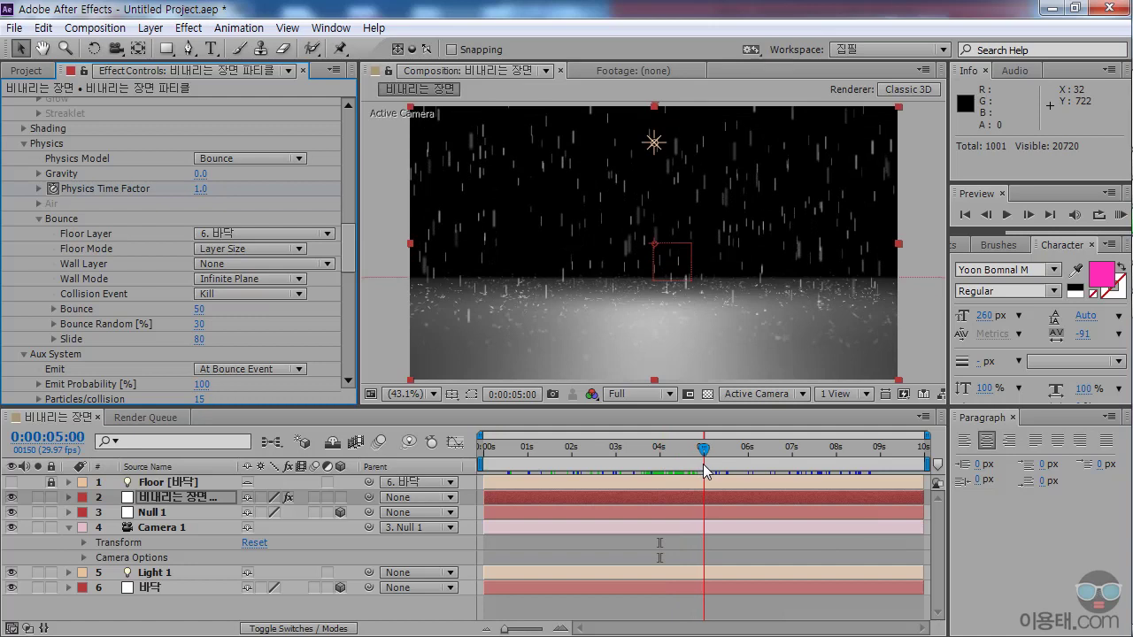
pyautogui.click(200, 190)
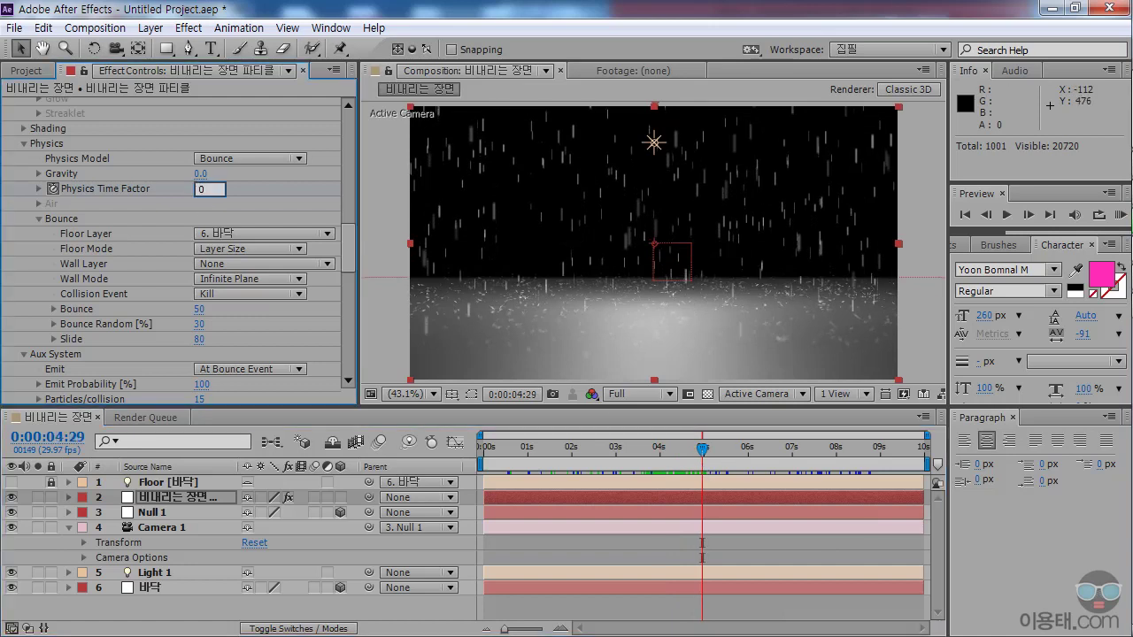
pyautogui.write('0')
pyautogui.press('Return')
# Reveal the Physics Time Factor keyframes in the timeline and add a hold keyframe of 0 at 0:00:07:00.
pyautogui.moveTo(701, 450); pyautogui.dragTo(791, 479)
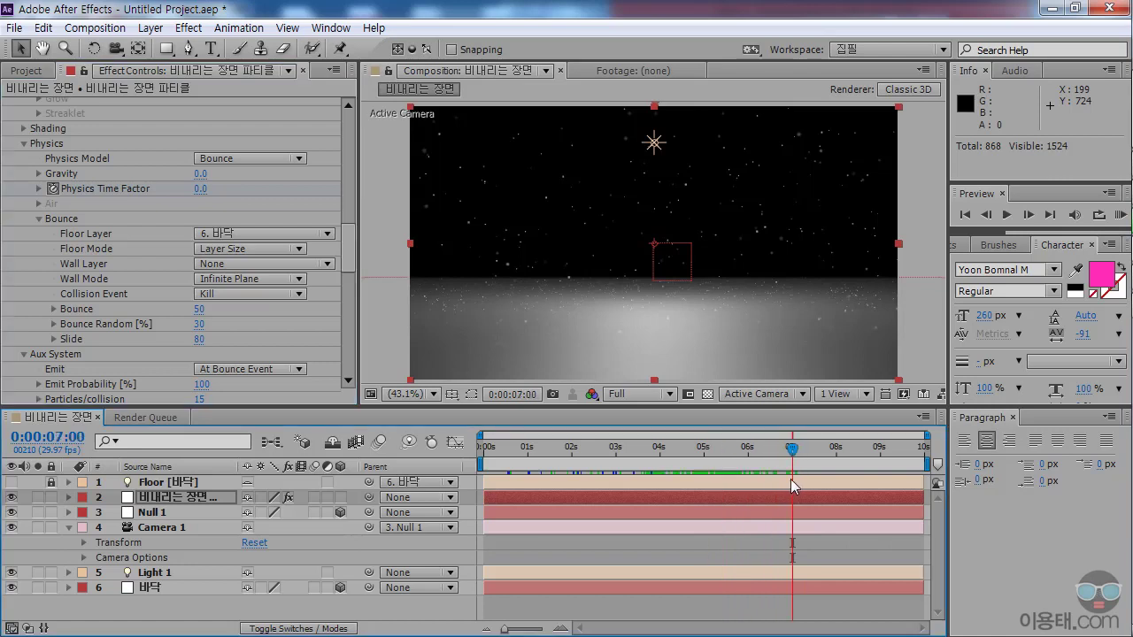
pyautogui.click(69, 497)
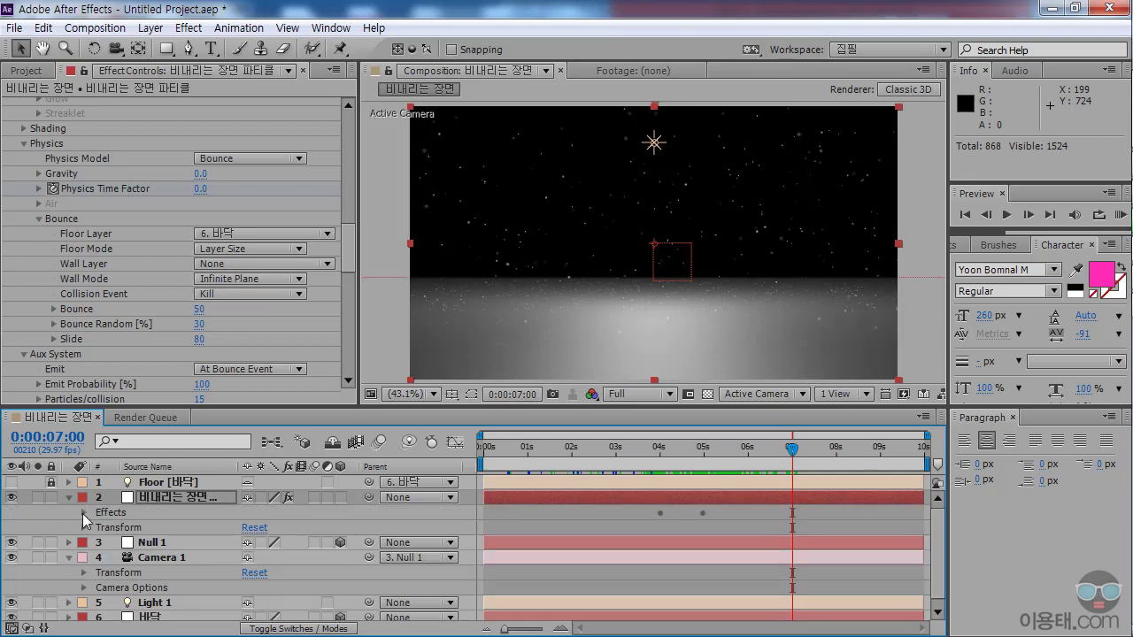
pyautogui.click(84, 513)
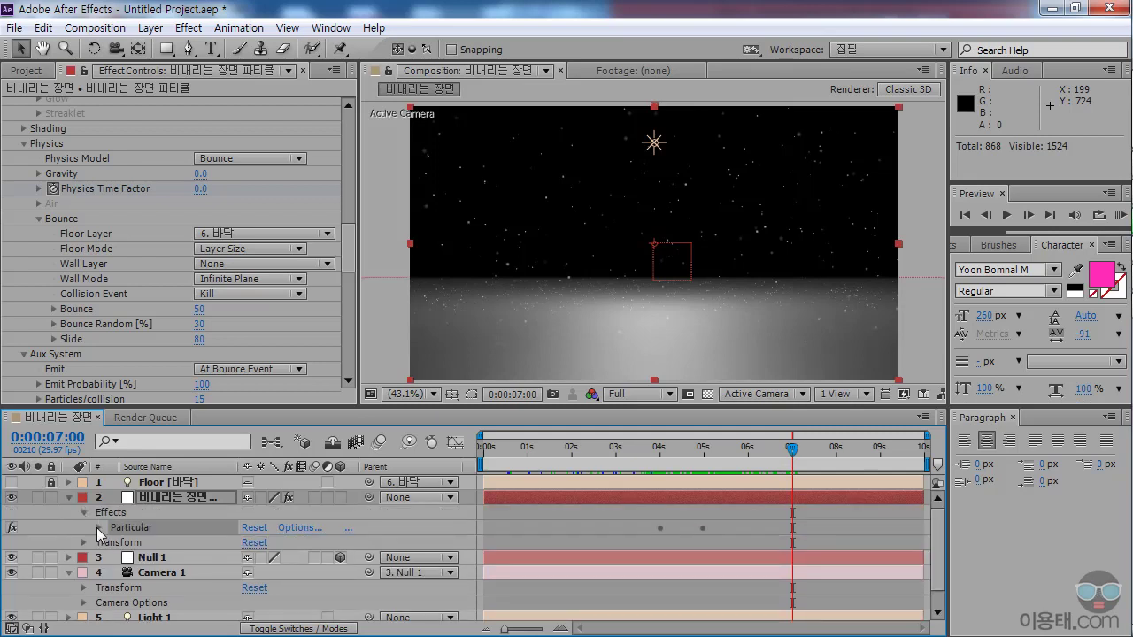
pyautogui.click(98, 528)
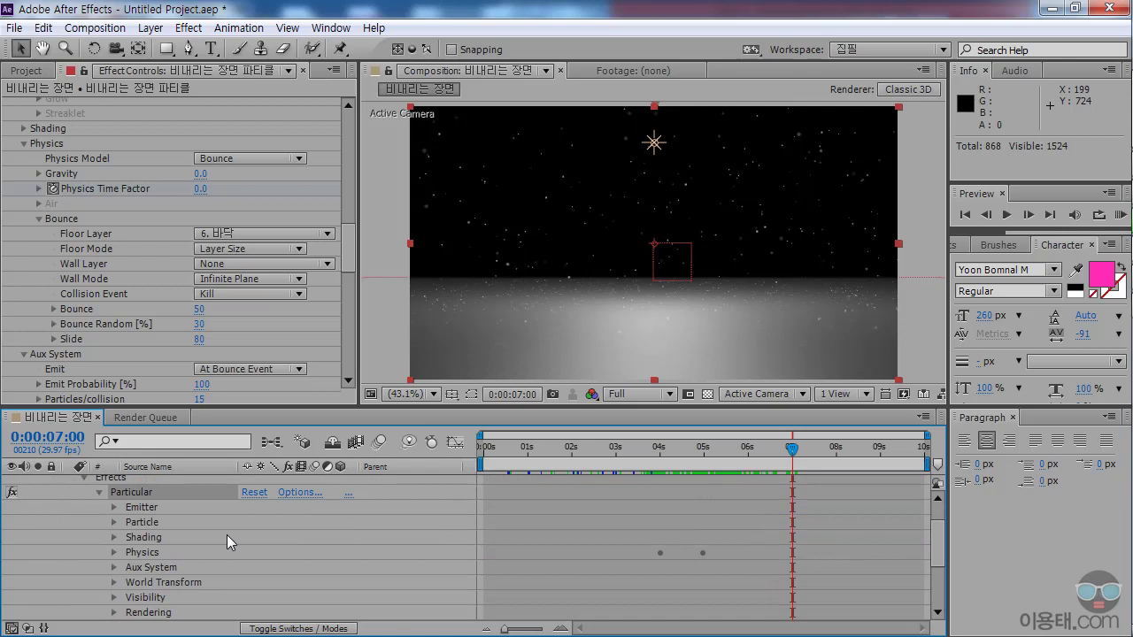
pyautogui.click(113, 553)
pyautogui.scroll(-1, 375, 560)
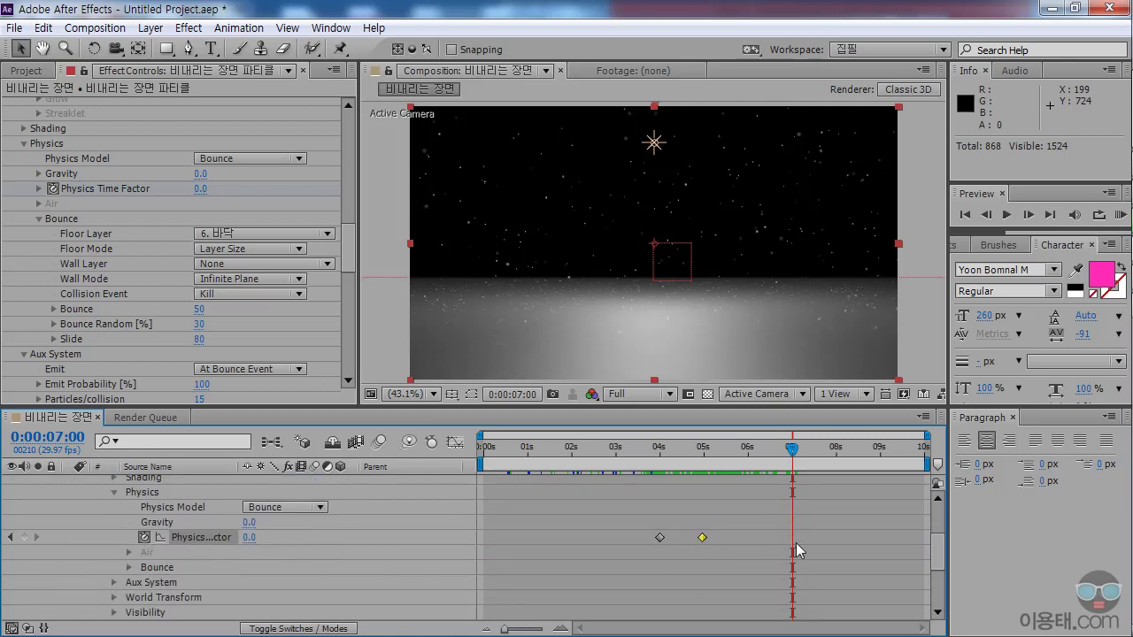
pyautogui.click(24, 538)
# Set the Physics Time Factor to 1 at 0:00:08:00 and scrub back to 0:00:05:00 to check the frozen rain.
pyautogui.moveTo(794, 449); pyautogui.dragTo(835, 549)
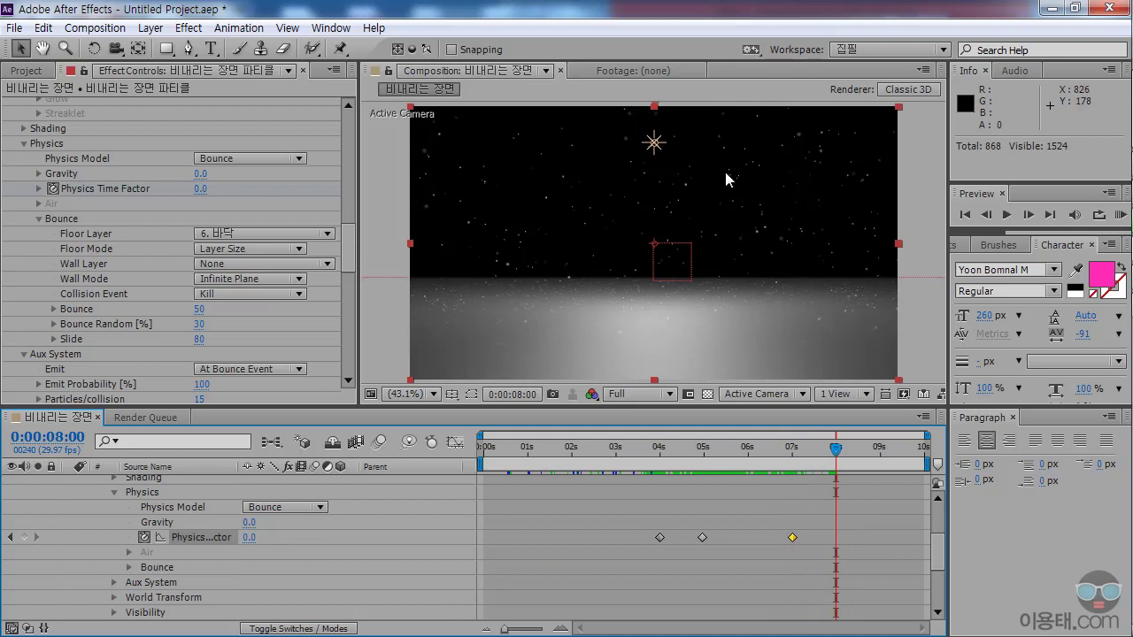
pyautogui.click(249, 538)
pyautogui.write('1')
pyautogui.press('Return')
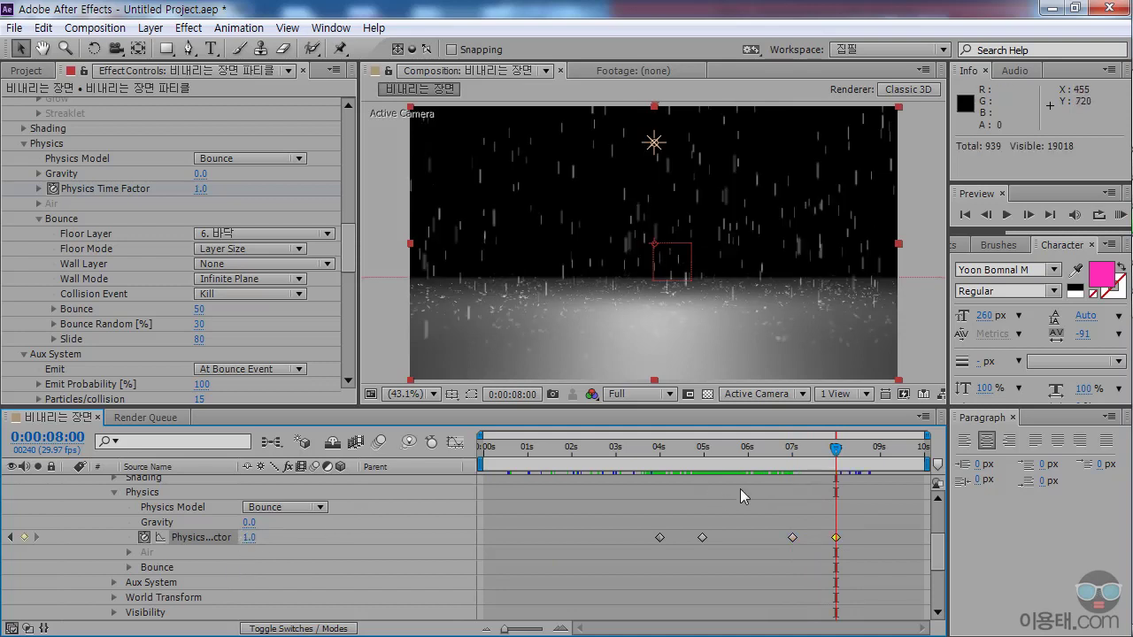
pyautogui.moveTo(799, 458); pyautogui.dragTo(704, 526)
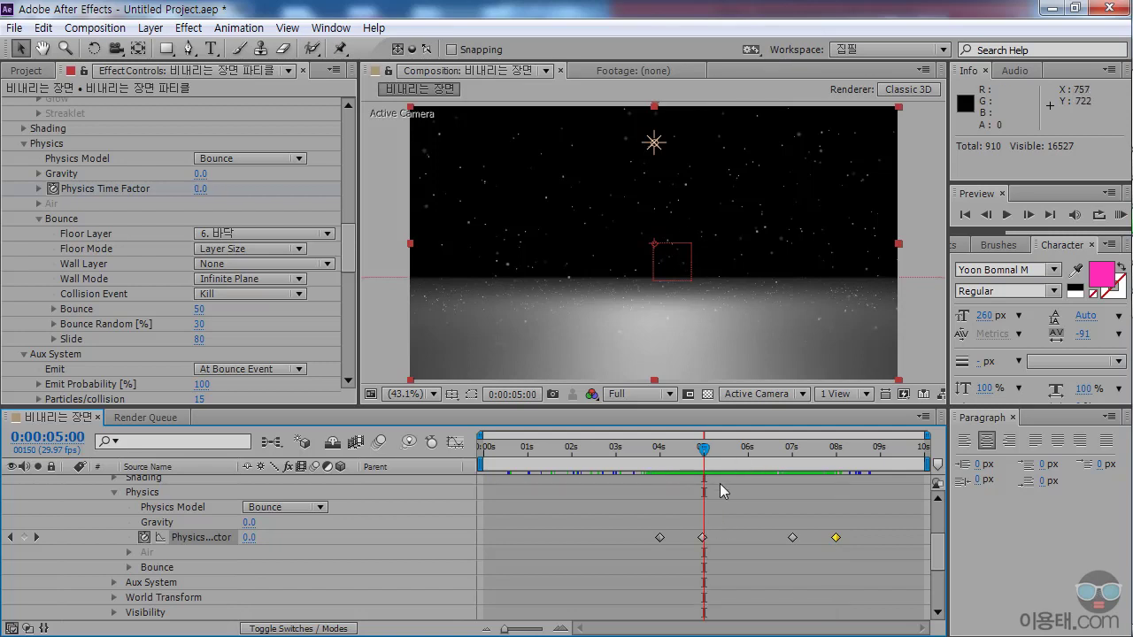
# Collapse the particle and camera layers and start keyframing Null 1's Y Rotation at 0:00:04:29.
pyautogui.click(704, 457)
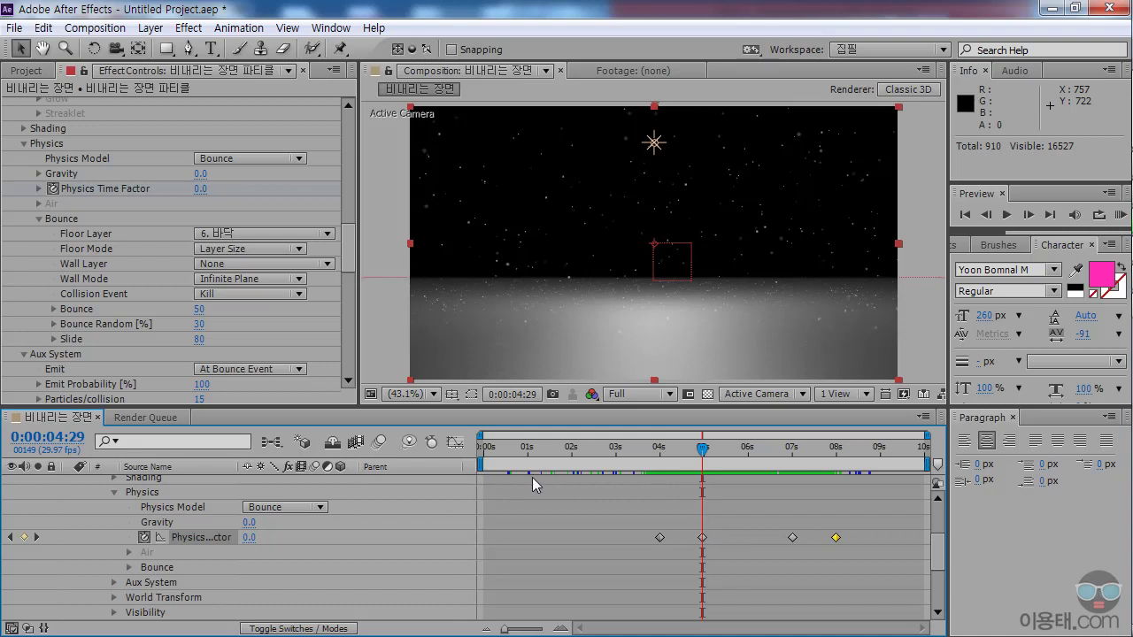
pyautogui.scroll(5, 97, 511)
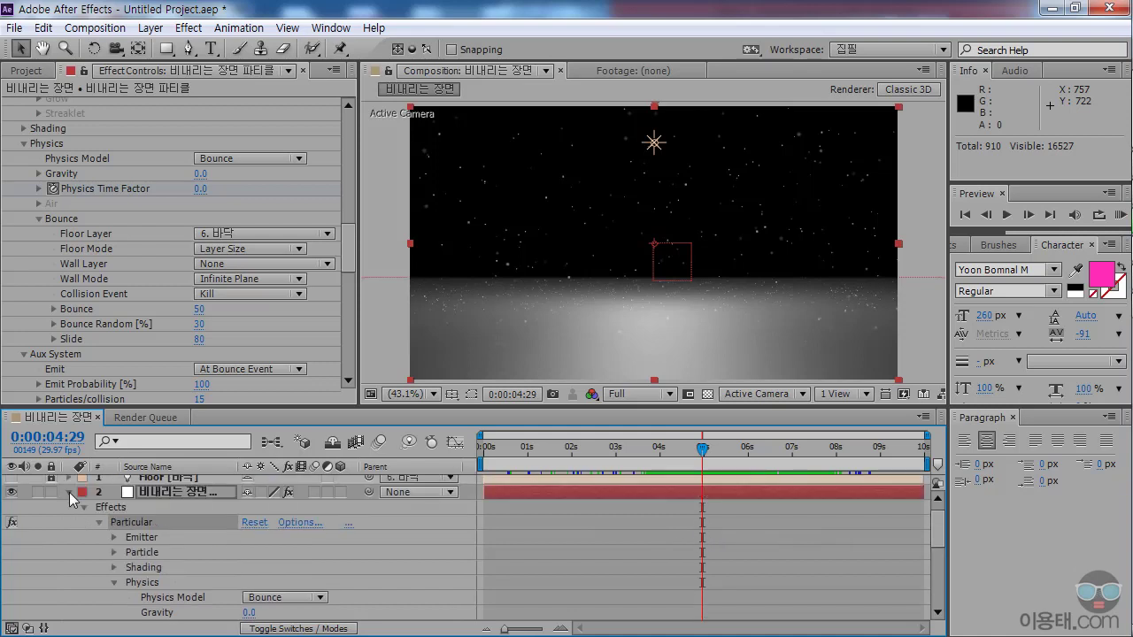
pyautogui.click(69, 494)
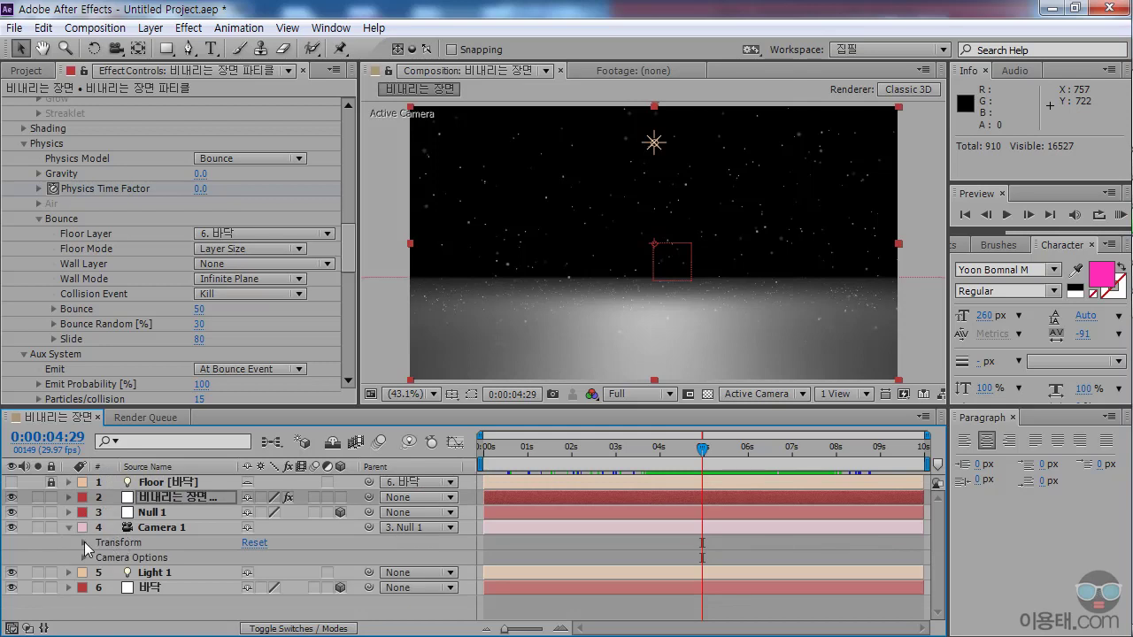
pyautogui.click(85, 543)
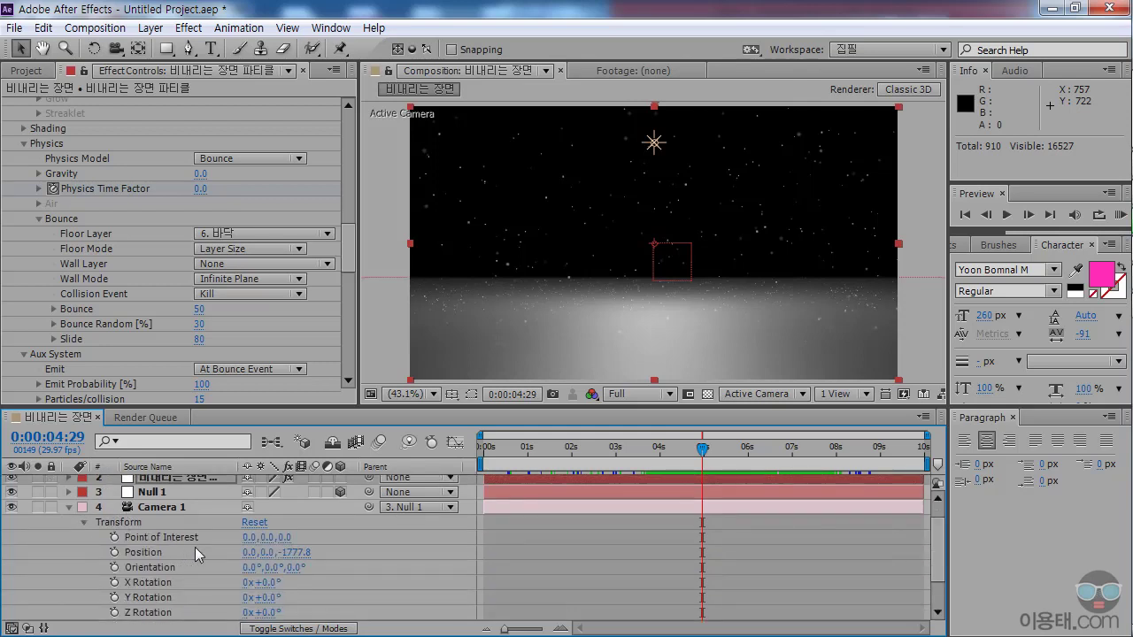
pyautogui.scroll(-2, 195, 547)
pyautogui.scroll(3, 196, 548)
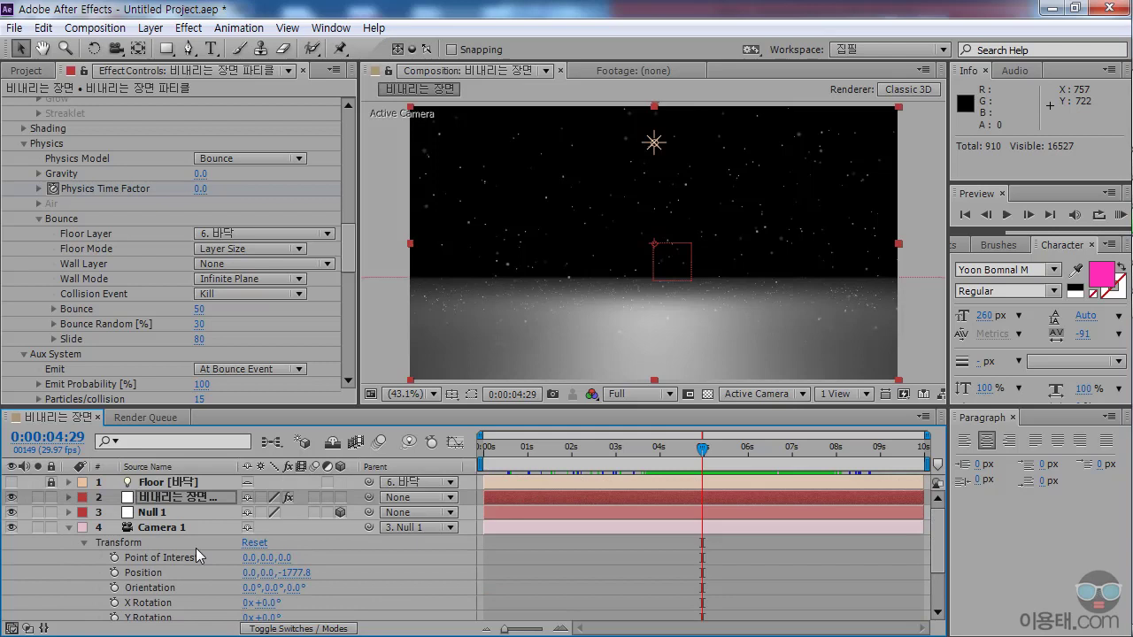
pyautogui.click(67, 528)
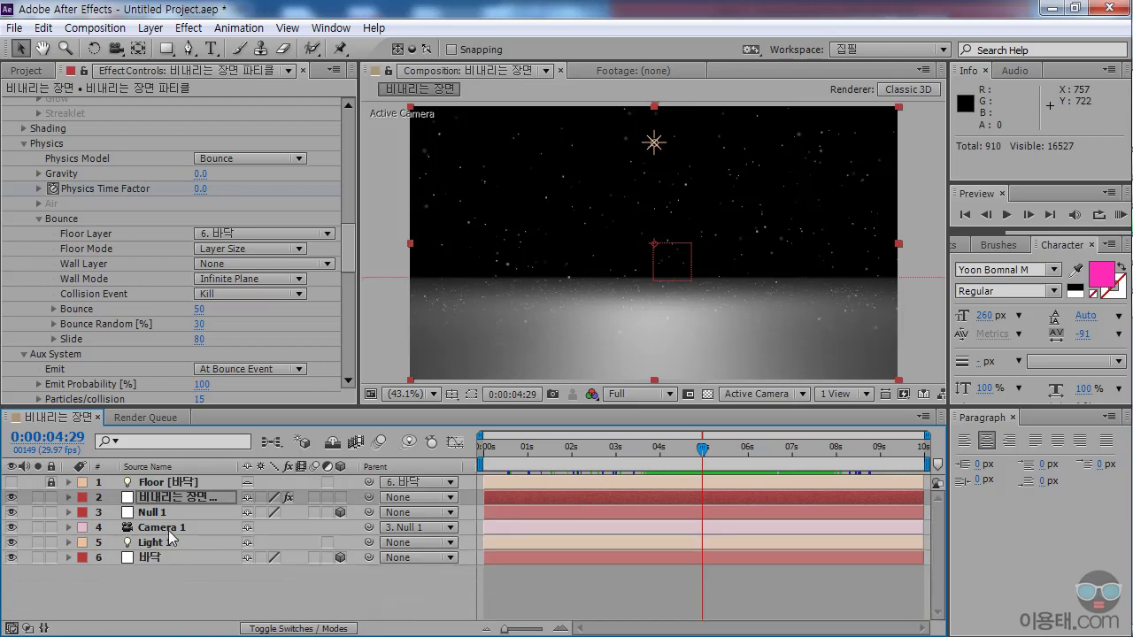
pyautogui.click(151, 515)
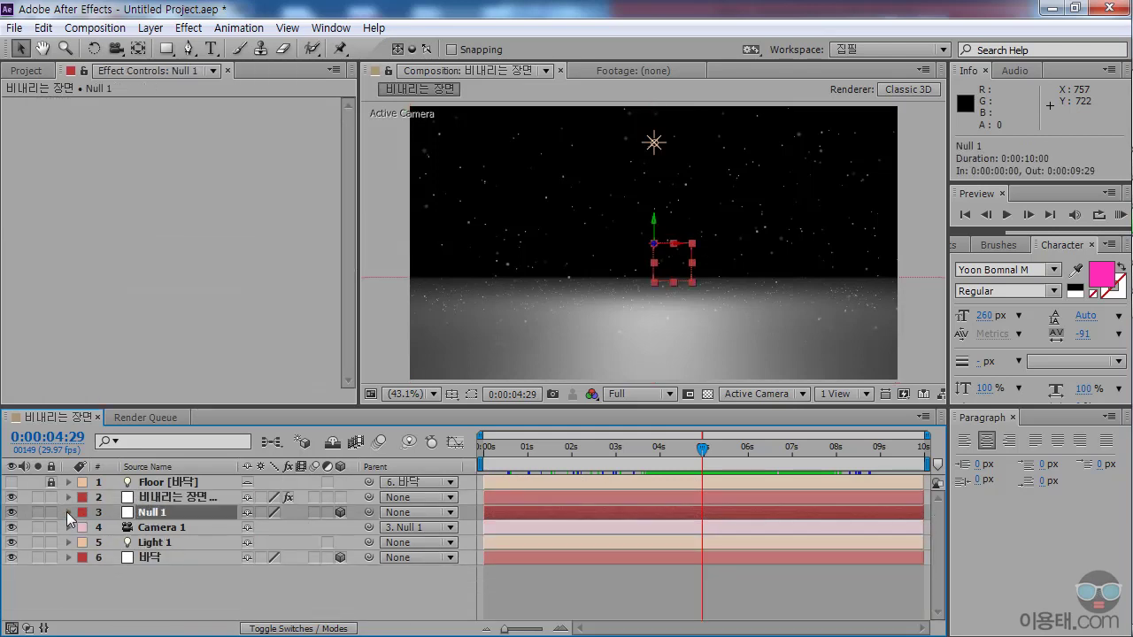
pyautogui.click(66, 511)
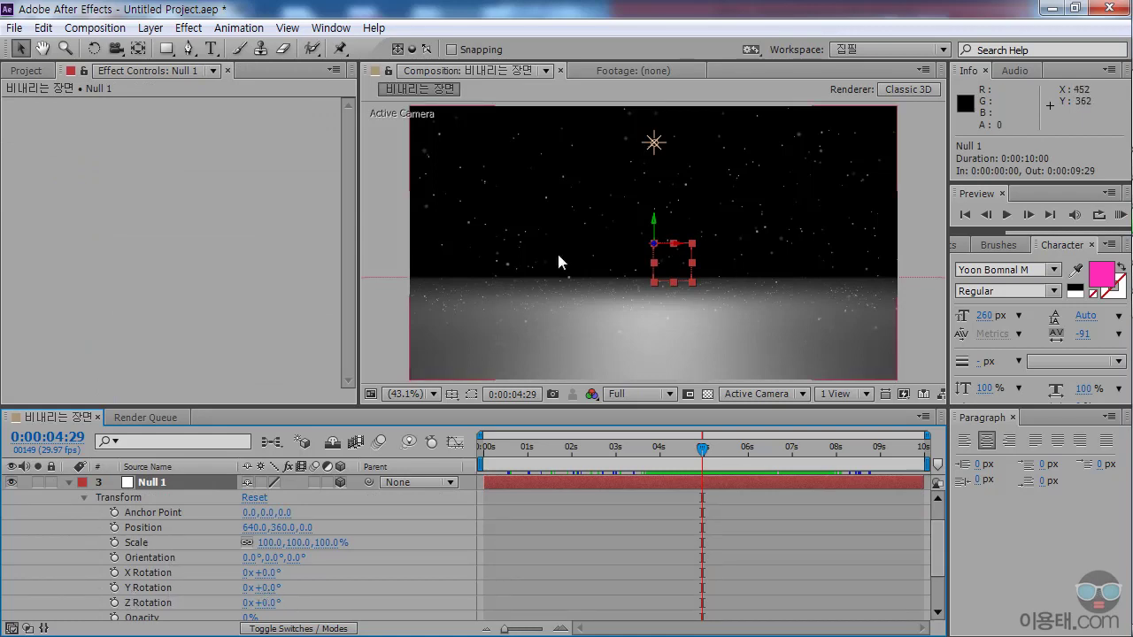
pyautogui.click(114, 588)
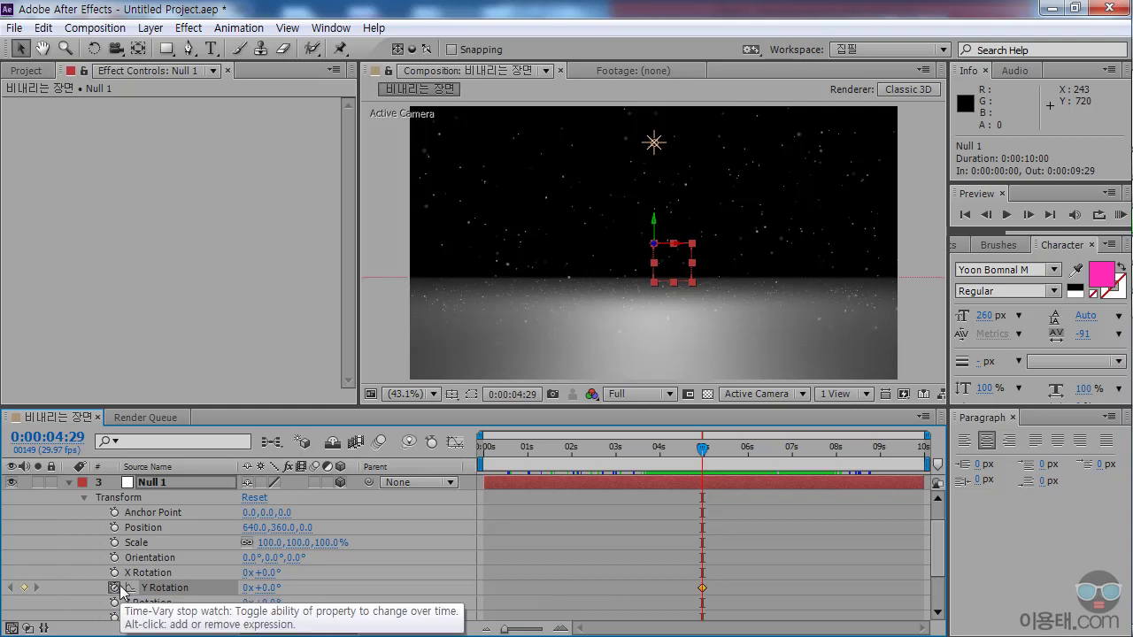
# Keyframe Null 1's Y Rotation to one full revolution (1x+0.0°) at 0:00:06:00.
pyautogui.moveTo(705, 456); pyautogui.dragTo(749, 456)
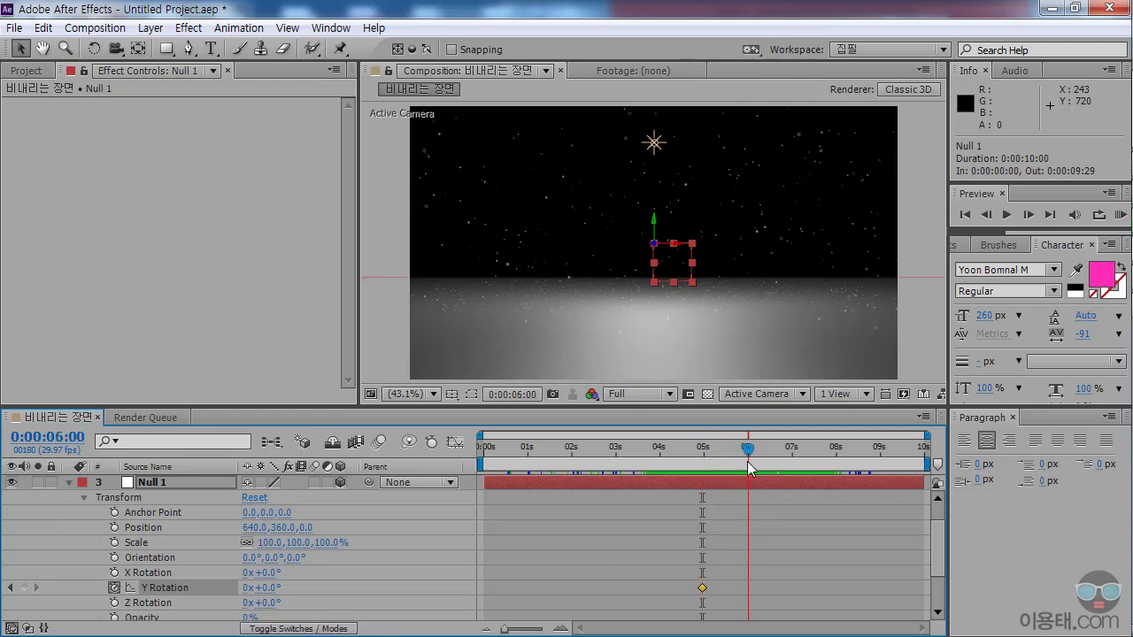
pyautogui.moveTo(266, 587); pyautogui.dragTo(389, 590)
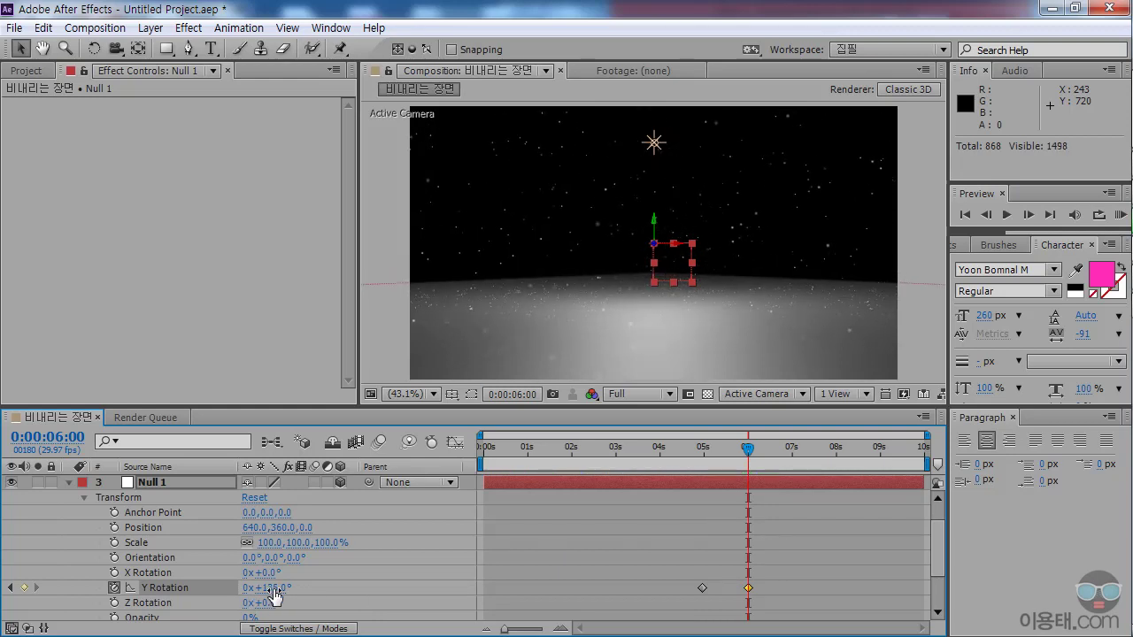
pyautogui.hotkey('ctrl', 'z')
pyautogui.click(244, 588)
pyautogui.press('Return')
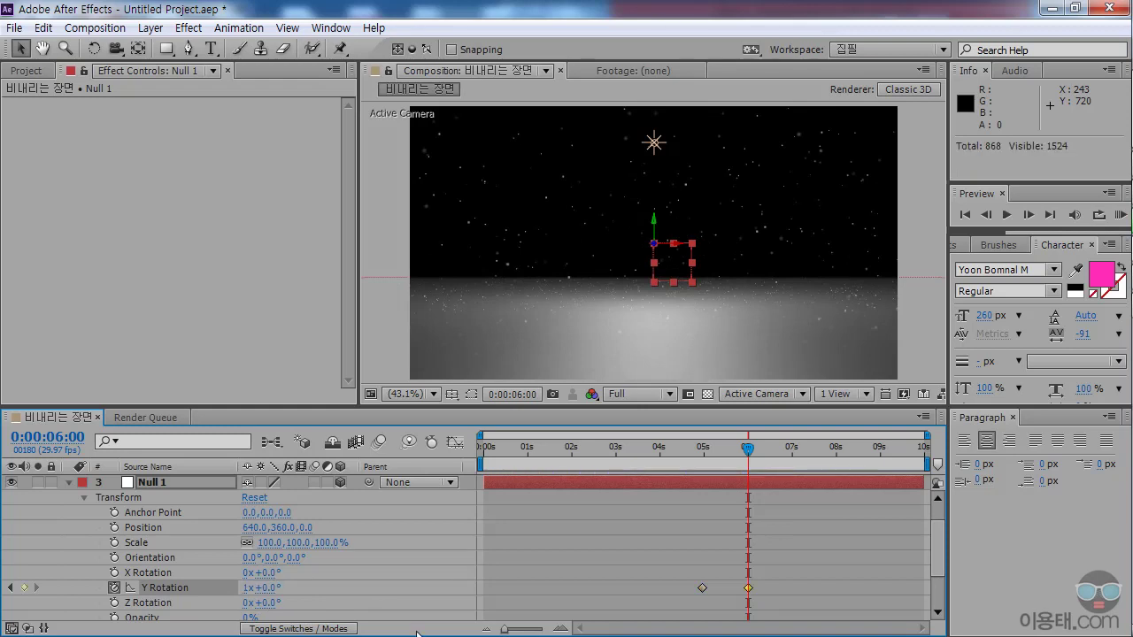
# Slow the camera spin by moving the second Y Rotation keyframe to 0:00:07:00, and scrub to 0:00:05:28 to preview it.
pyautogui.moveTo(723, 450)
pyautogui.mouseDown()
pyautogui.moveTo(710, 453)
pyautogui.moveTo(734, 455)
pyautogui.moveTo(650, 456)
pyautogui.moveTo(750, 467)
pyautogui.moveTo(706, 476)
pyautogui.mouseUp()
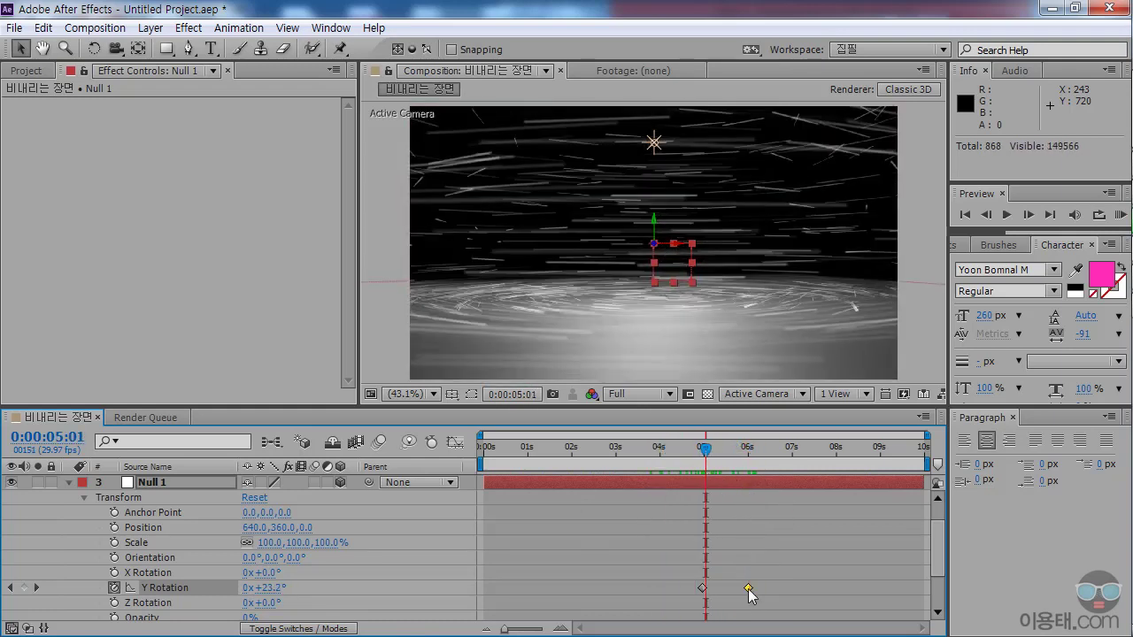
pyautogui.click(792, 453)
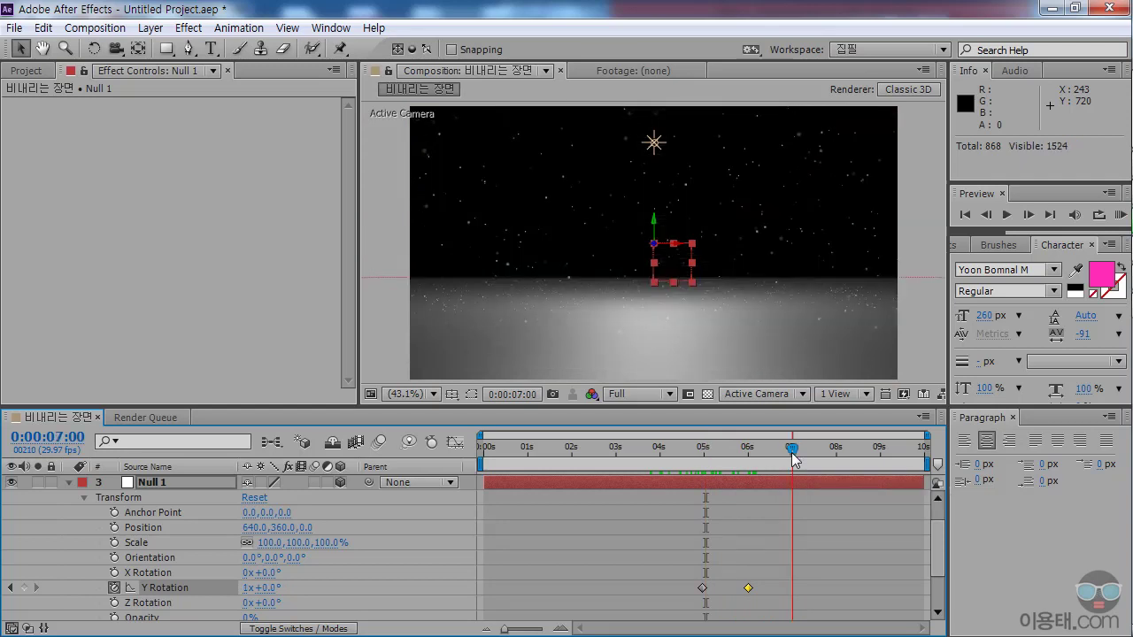
pyautogui.moveTo(781, 588); pyautogui.dragTo(793, 590)
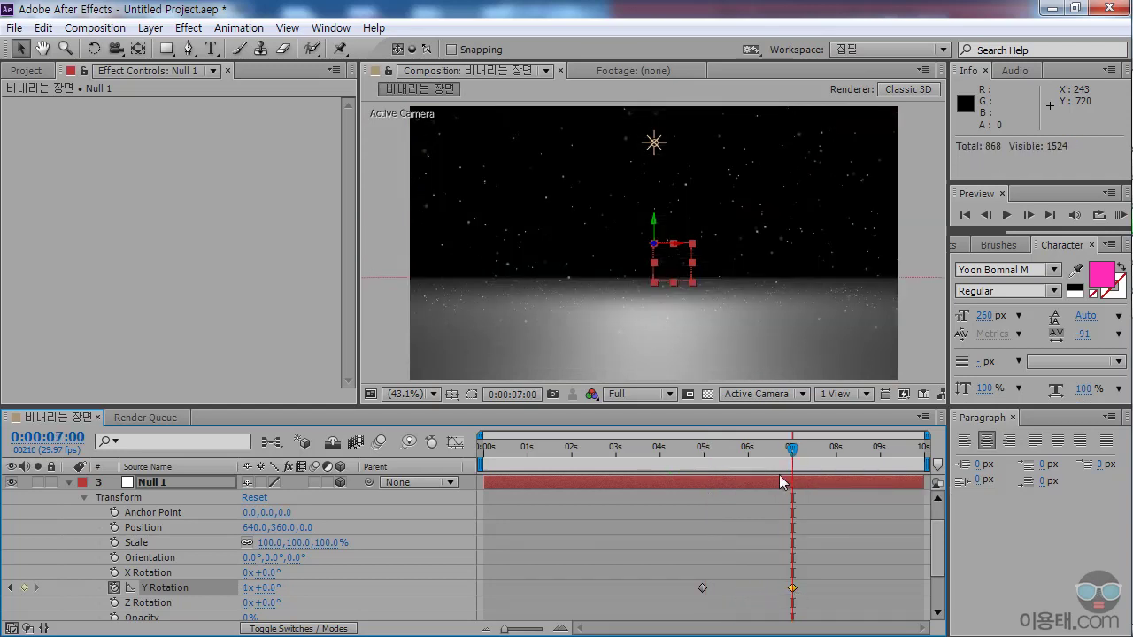
pyautogui.moveTo(792, 452); pyautogui.dragTo(728, 456)
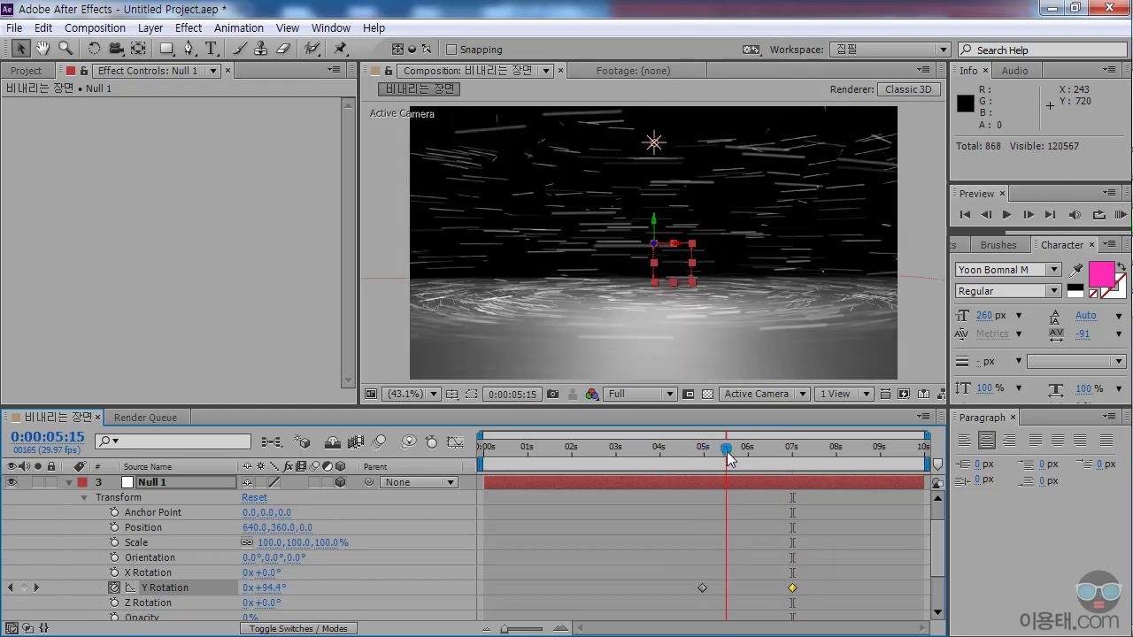
pyautogui.moveTo(727, 456); pyautogui.dragTo(745, 492)
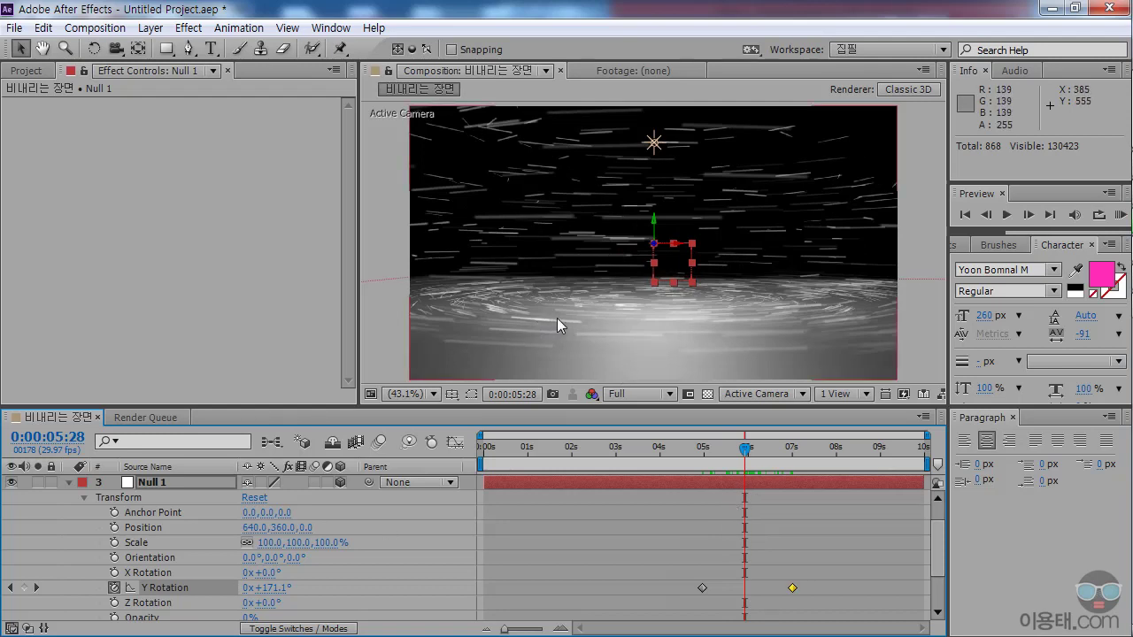
# Change Null 1's Y Rotation keyframe at 0:00:07:00 to 0x+180° and scrub to 0:00:06:01 to preview the spin.
pyautogui.click(37, 588)
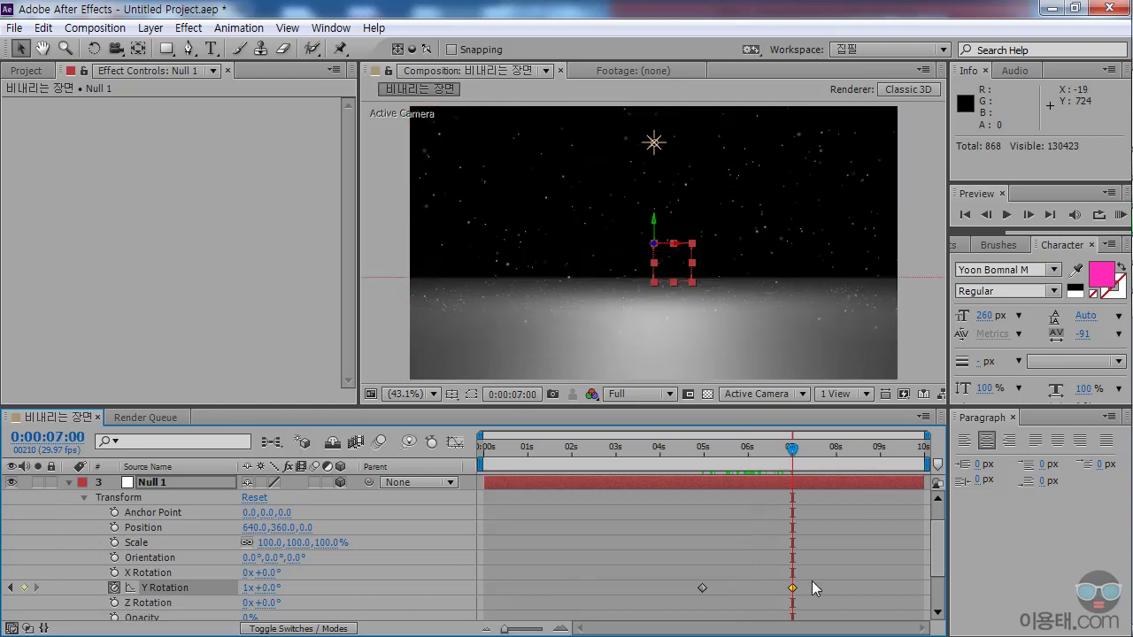
pyautogui.click(245, 589)
pyautogui.write('0')
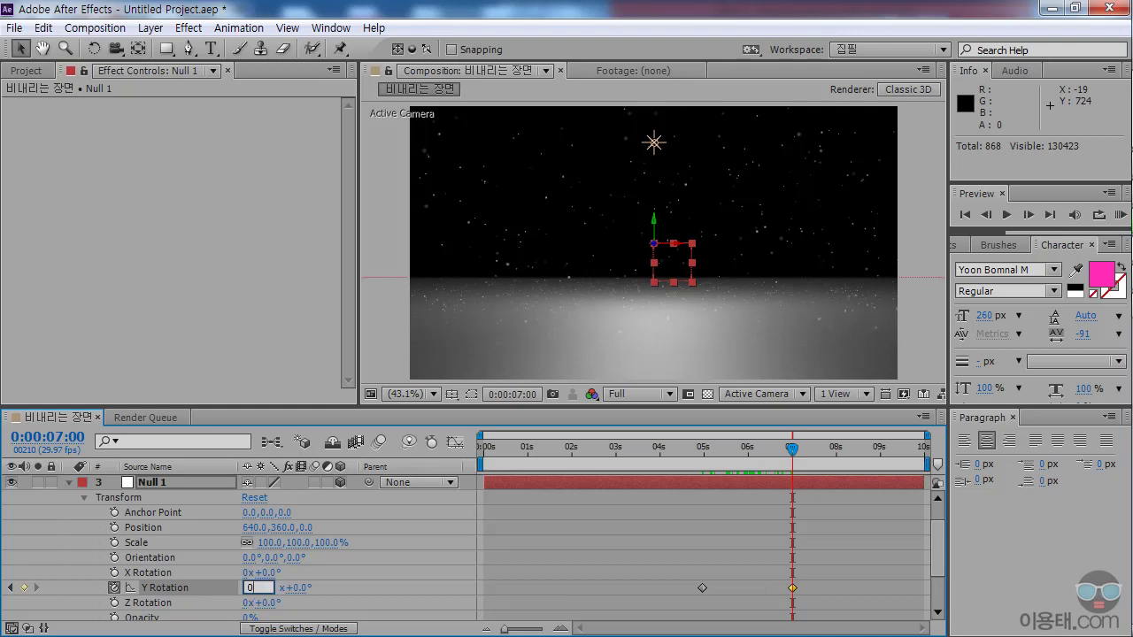
pyautogui.click(297, 591)
pyautogui.write('1')
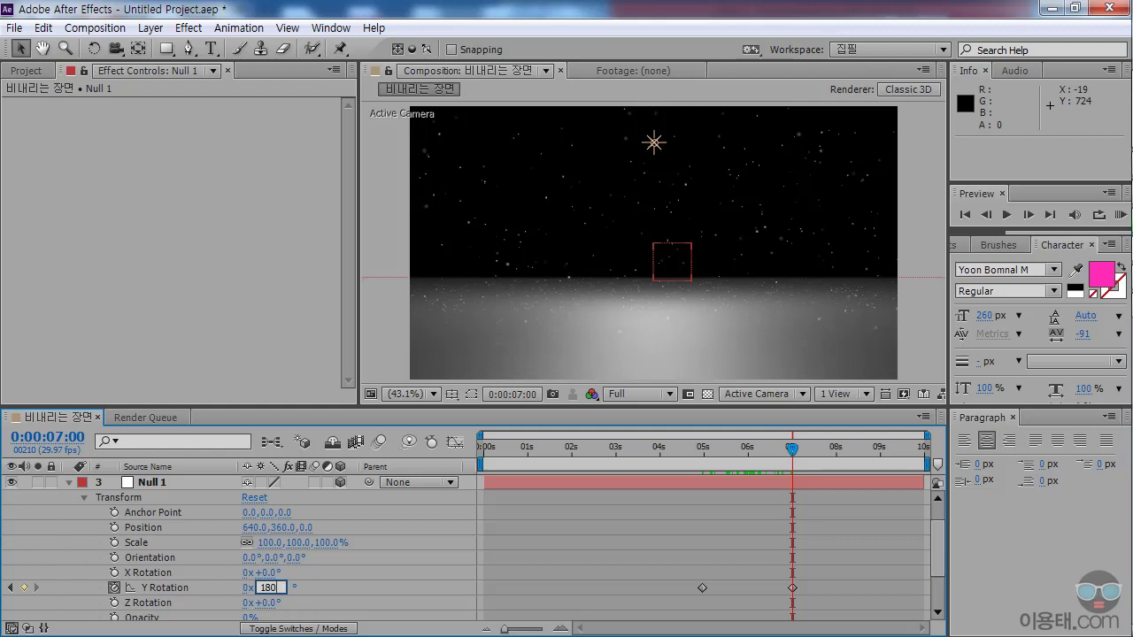
pyautogui.write('80')
pyautogui.press('Return')
pyautogui.click(704, 447)
pyautogui.moveTo(705, 449); pyautogui.dragTo(749, 455)
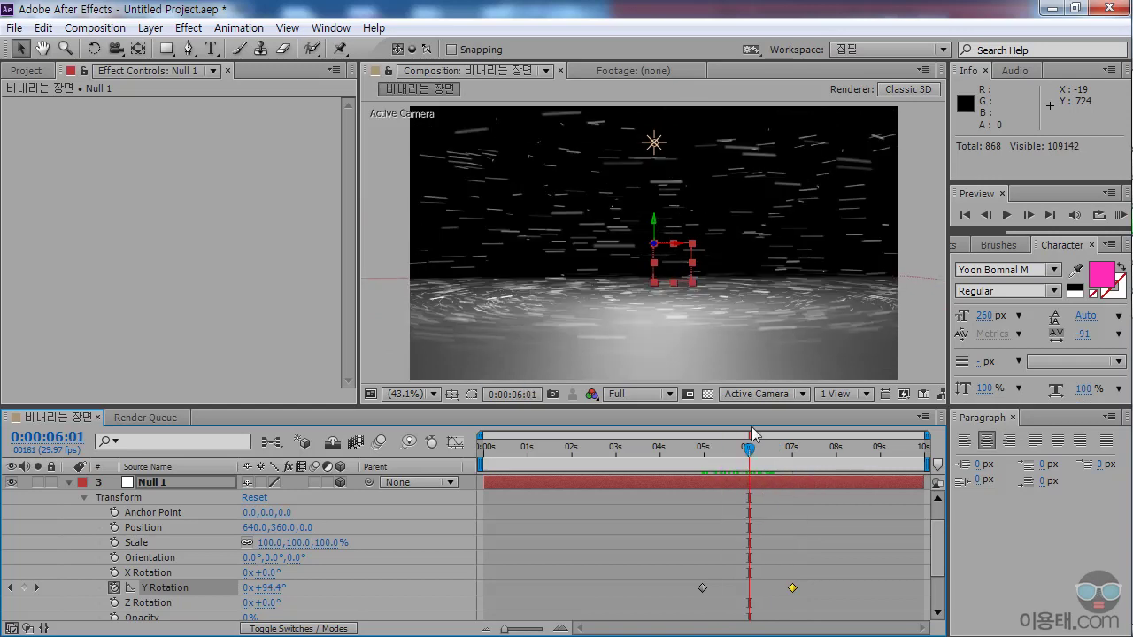
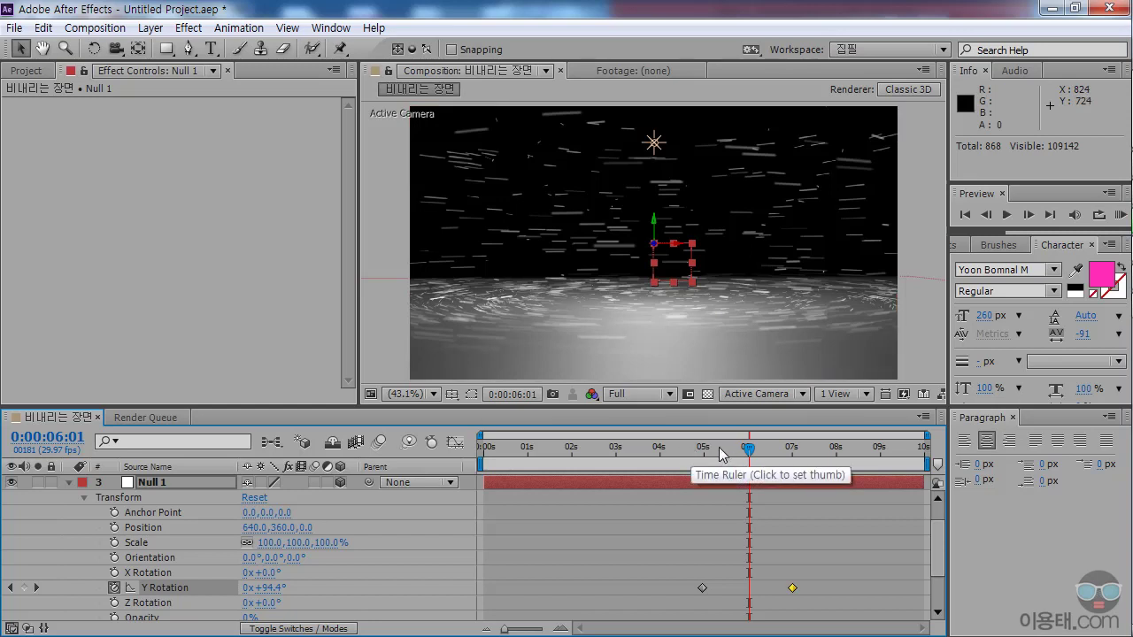
# Ease Null 1's Y Rotation into its final keyframe by flattening the incoming curve in the Graph Editor, and collapse the layer.
pyautogui.moveTo(684, 456); pyautogui.dragTo(793, 465)
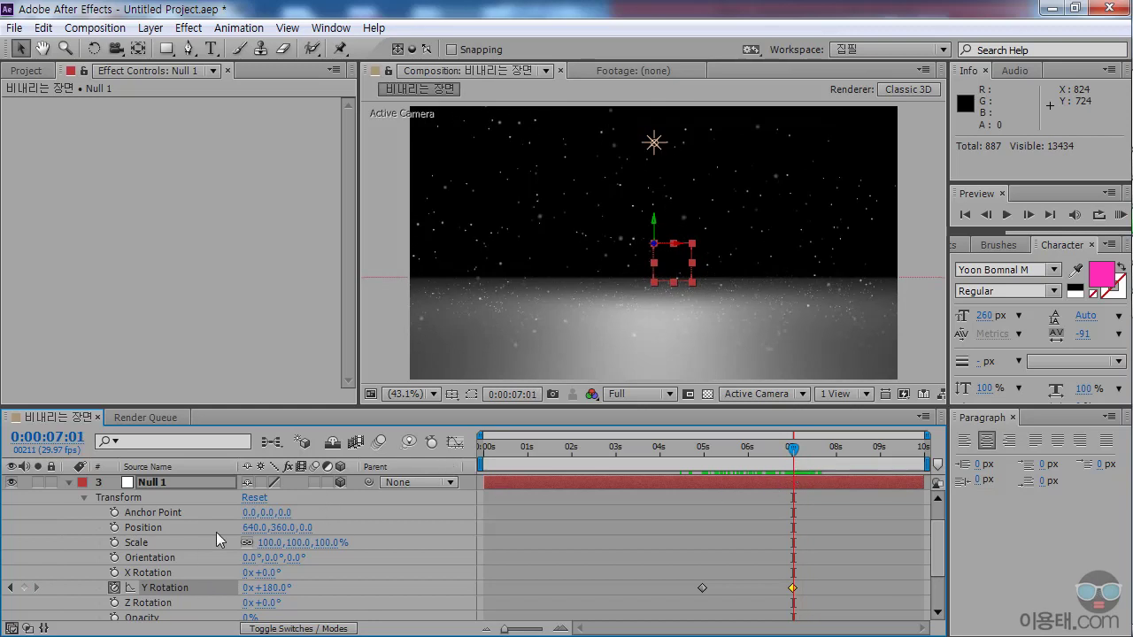
pyautogui.click(456, 443)
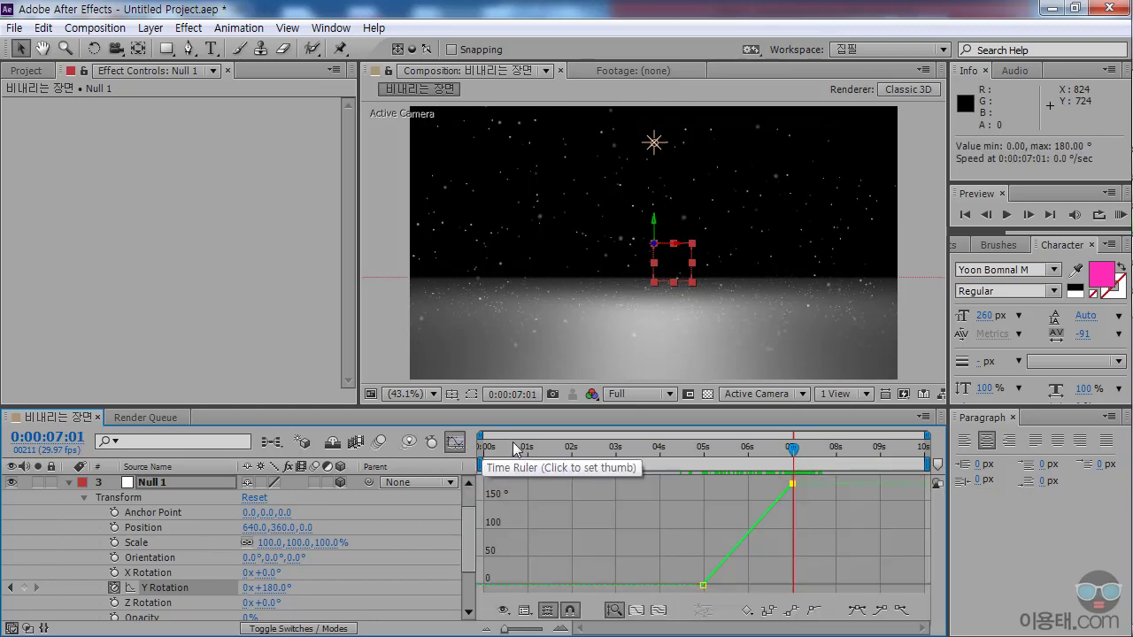
pyautogui.moveTo(793, 486)
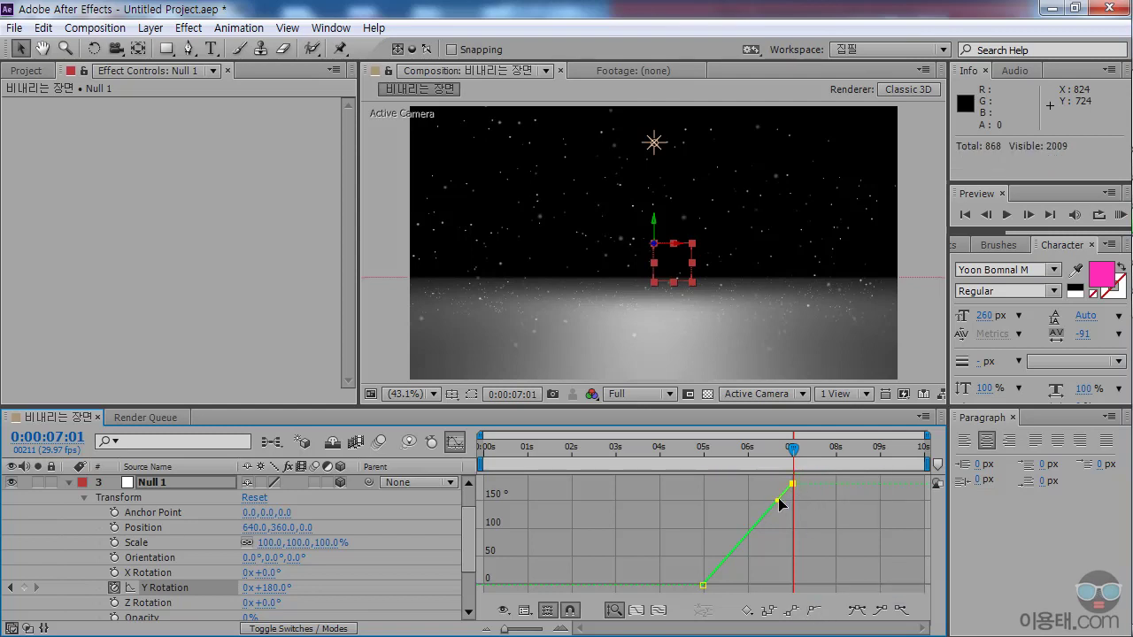
pyautogui.moveTo(776, 506); pyautogui.dragTo(742, 488)
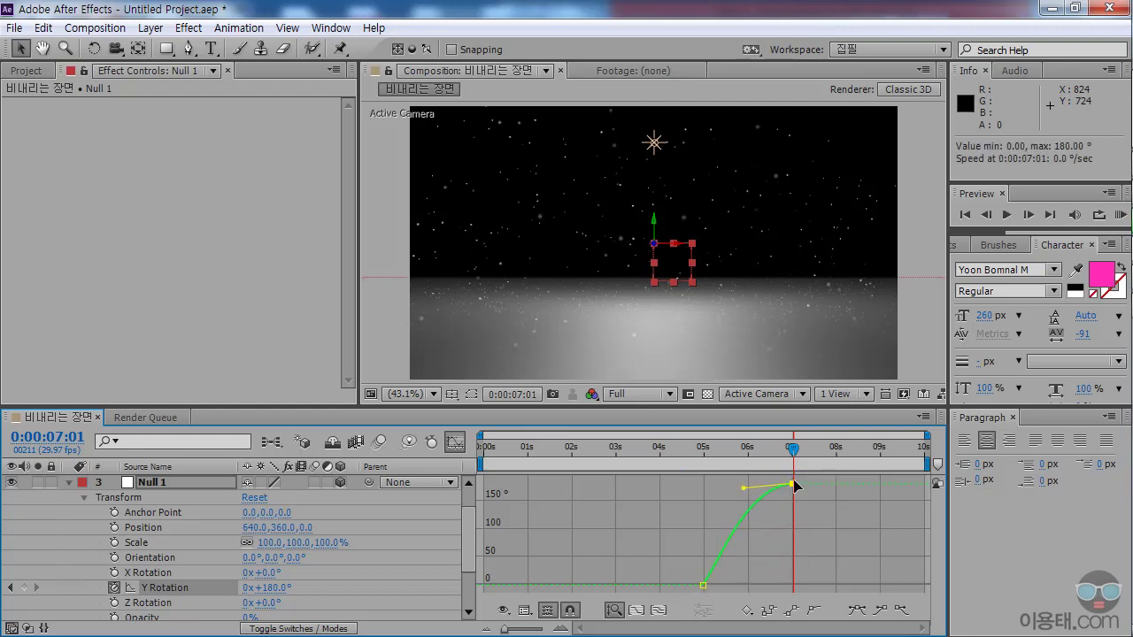
pyautogui.moveTo(793, 449)
pyautogui.mouseDown()
pyautogui.moveTo(763, 451)
pyautogui.moveTo(836, 467)
pyautogui.moveTo(810, 470)
pyautogui.mouseUp()
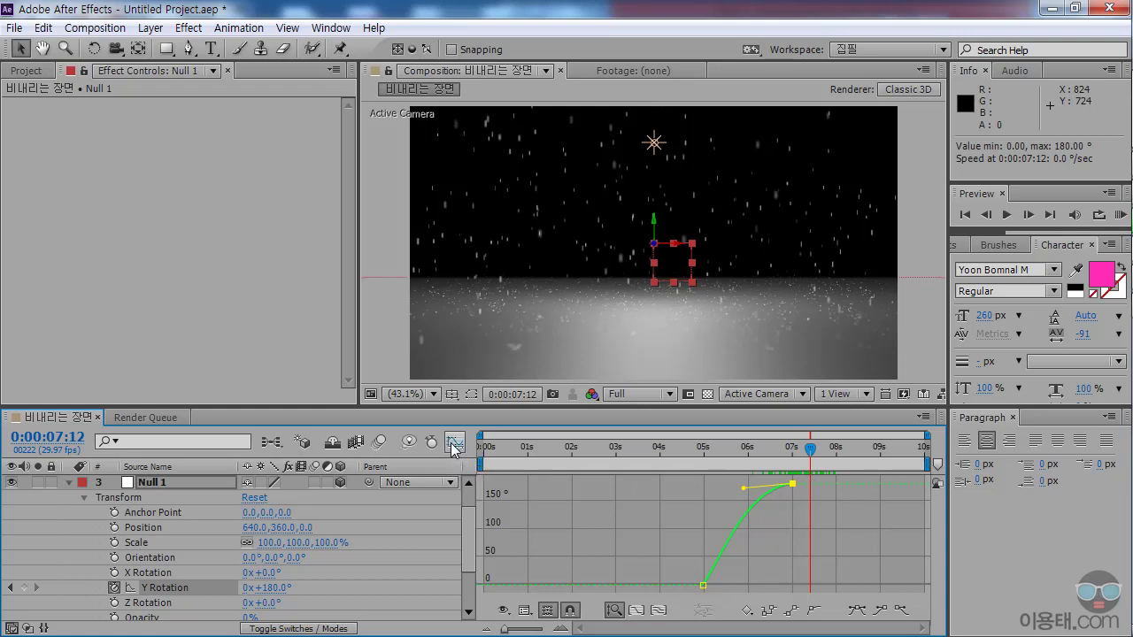
pyautogui.click(453, 449)
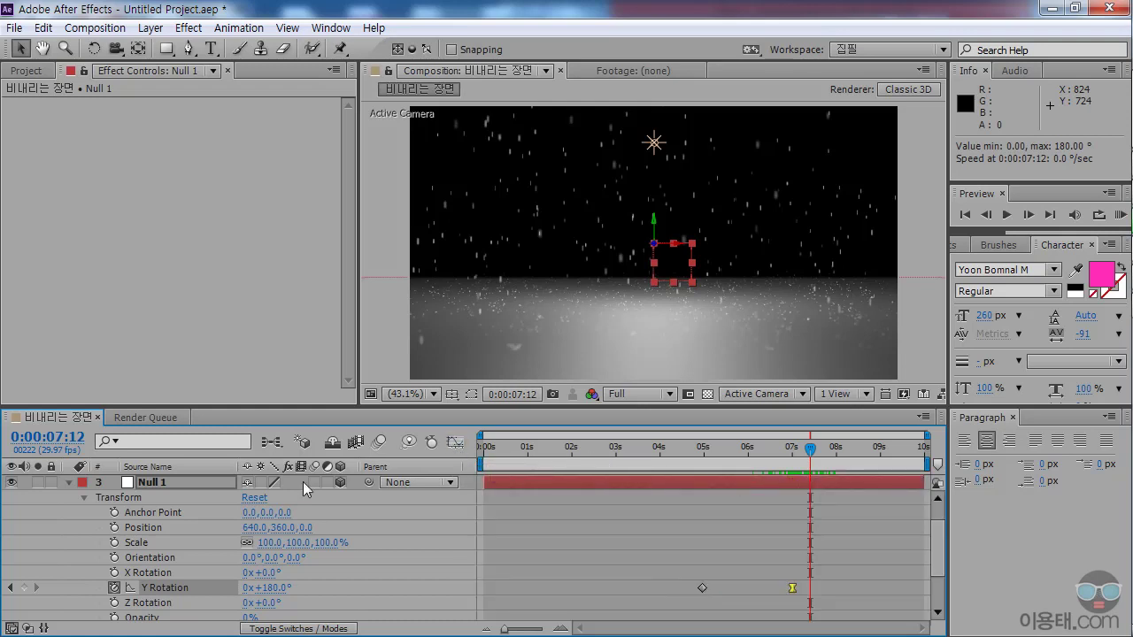
pyautogui.click(69, 483)
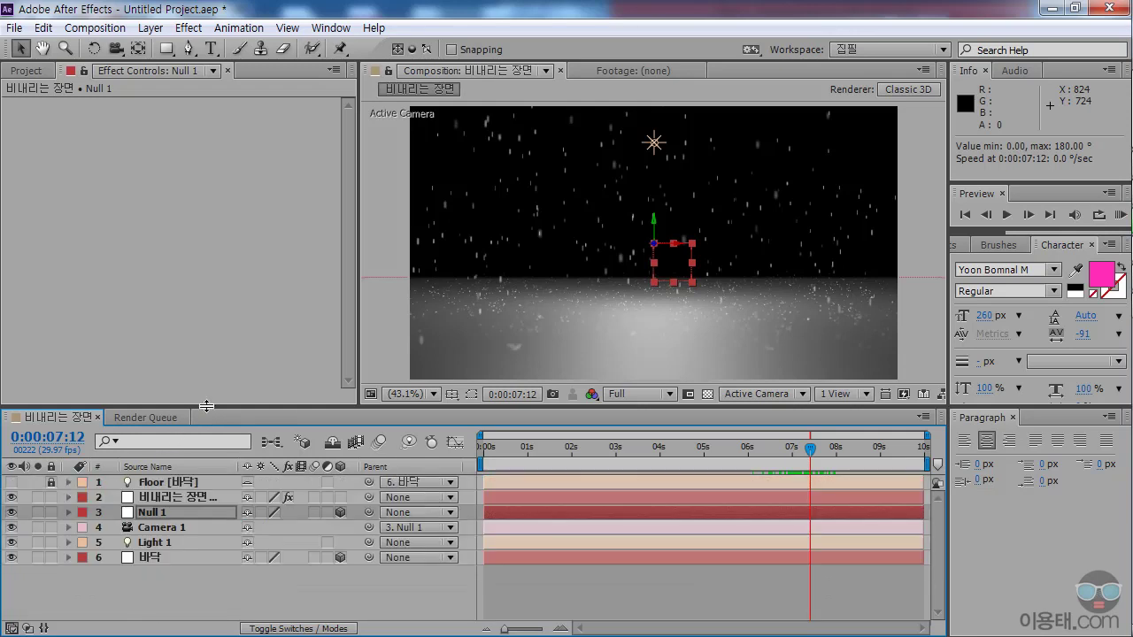
# Enlarge the composition view and scrub repeatedly through the timeline to 0:00:08:21 to review the eased camera spin around the rain.
pyautogui.moveTo(206, 406); pyautogui.dragTo(206, 445)
pyautogui.moveTo(531, 486); pyautogui.dragTo(871, 509)
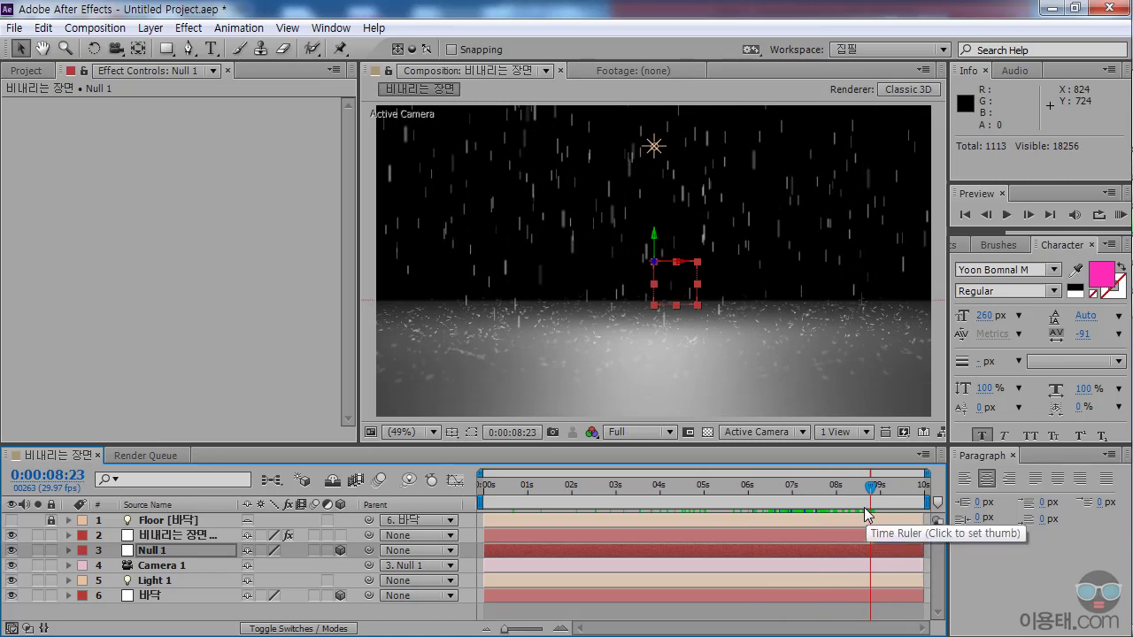
pyautogui.moveTo(722, 478)
pyautogui.mouseDown()
pyautogui.moveTo(710, 483)
pyautogui.moveTo(750, 492)
pyautogui.mouseUp()
pyautogui.click(637, 493)
pyautogui.moveTo(638, 493); pyautogui.dragTo(871, 502)
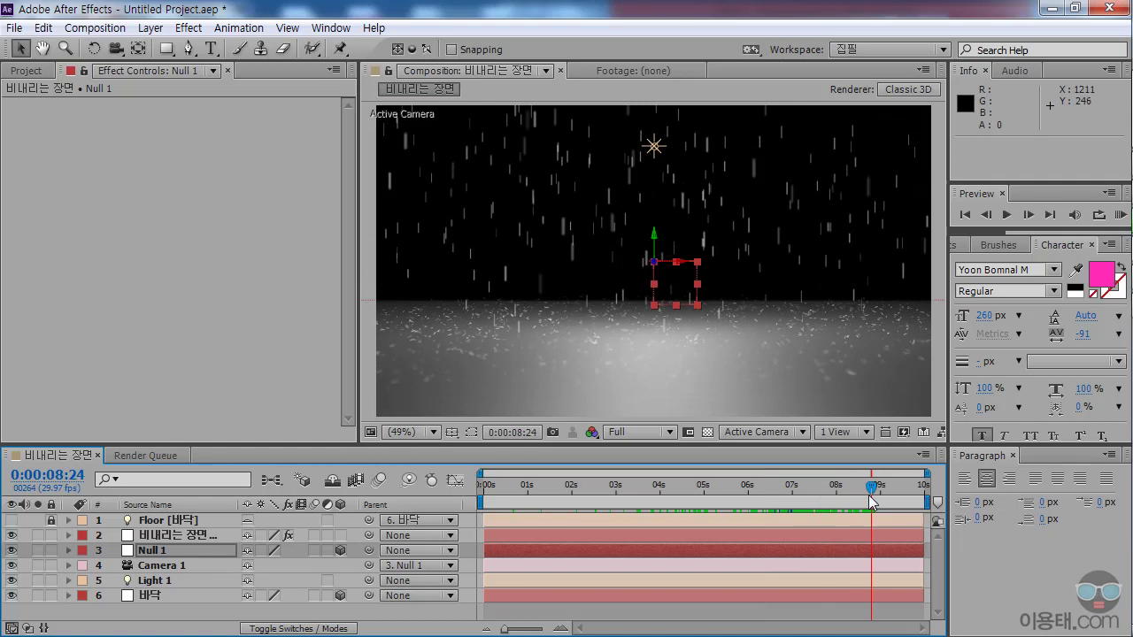
pyautogui.moveTo(867, 498); pyautogui.dragTo(759, 500)
pyautogui.moveTo(617, 504); pyautogui.dragTo(869, 500)
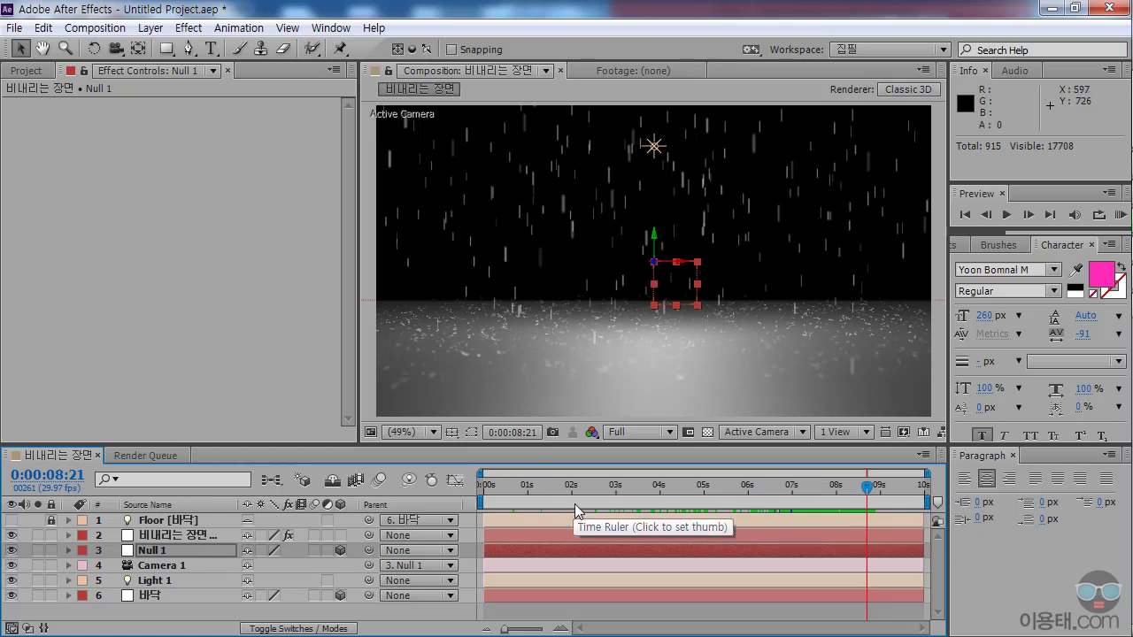
pyautogui.moveTo(329, 443)
pyautogui.mouseDown()
pyautogui.moveTo(329, 410)
pyautogui.moveTo(330, 422)
pyautogui.mouseUp()
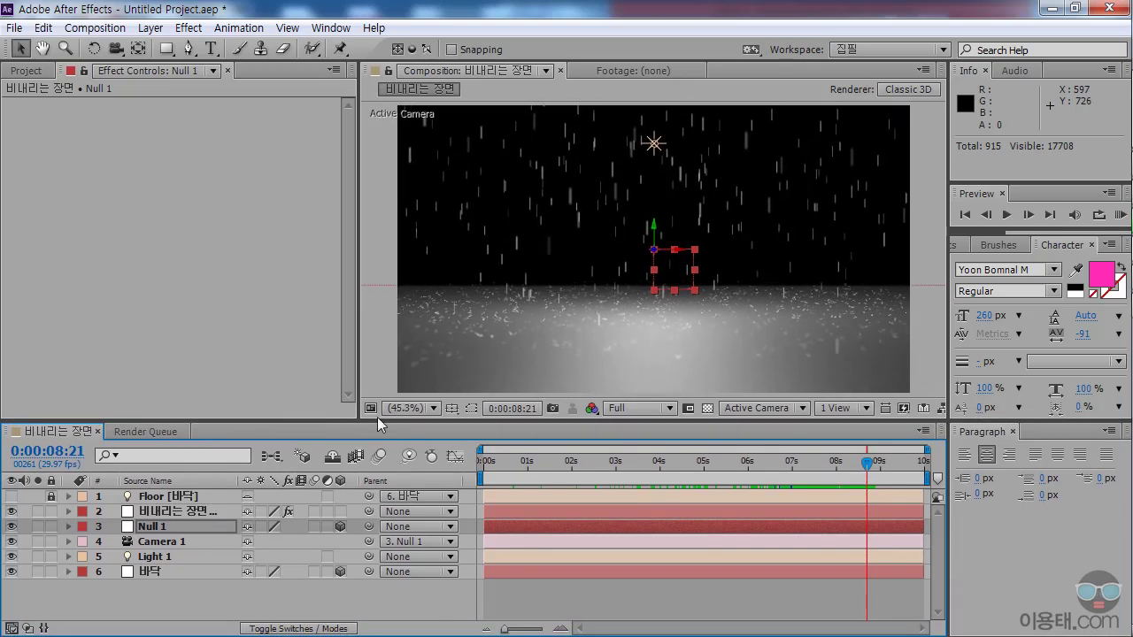
pyautogui.moveTo(337, 421); pyautogui.dragTo(337, 422)
pyautogui.click(428, 458)
# Expand the Solids folder in the project and start replacing the 바닥 solid's footage with a file.
pyautogui.click(26, 71)
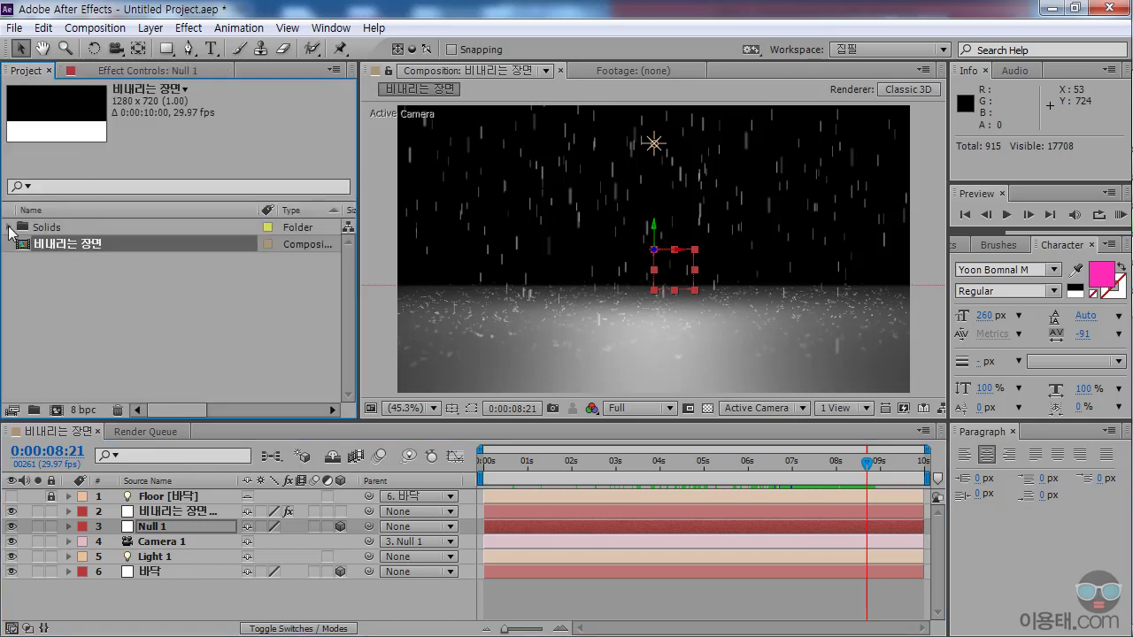
pyautogui.click(9, 229)
pyautogui.click(73, 262)
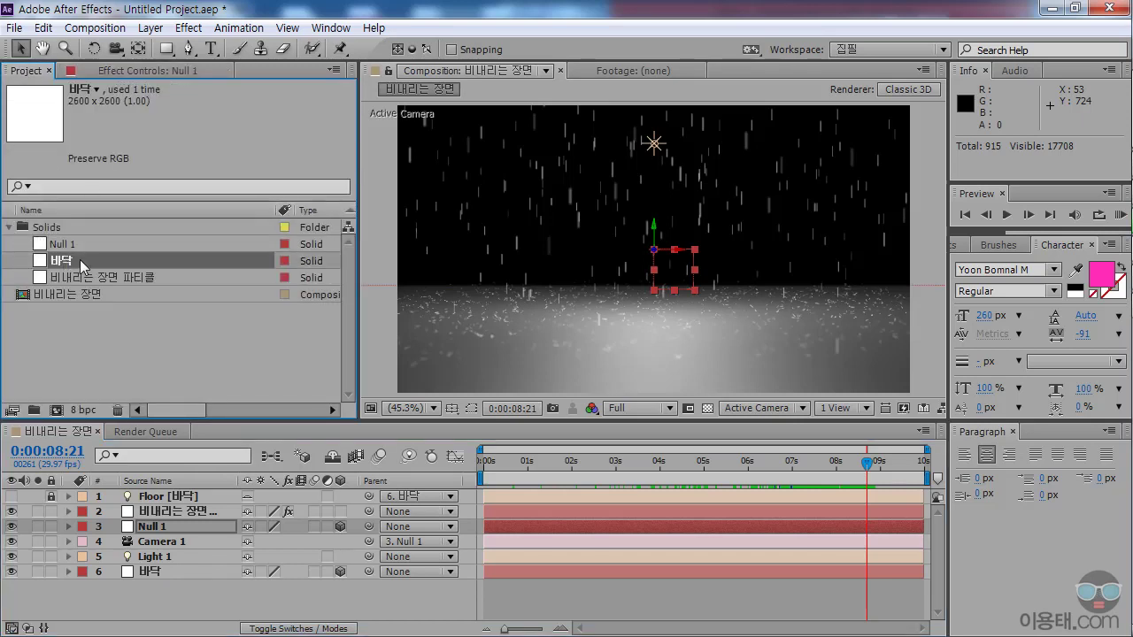
pyautogui.rightClick(74, 259)
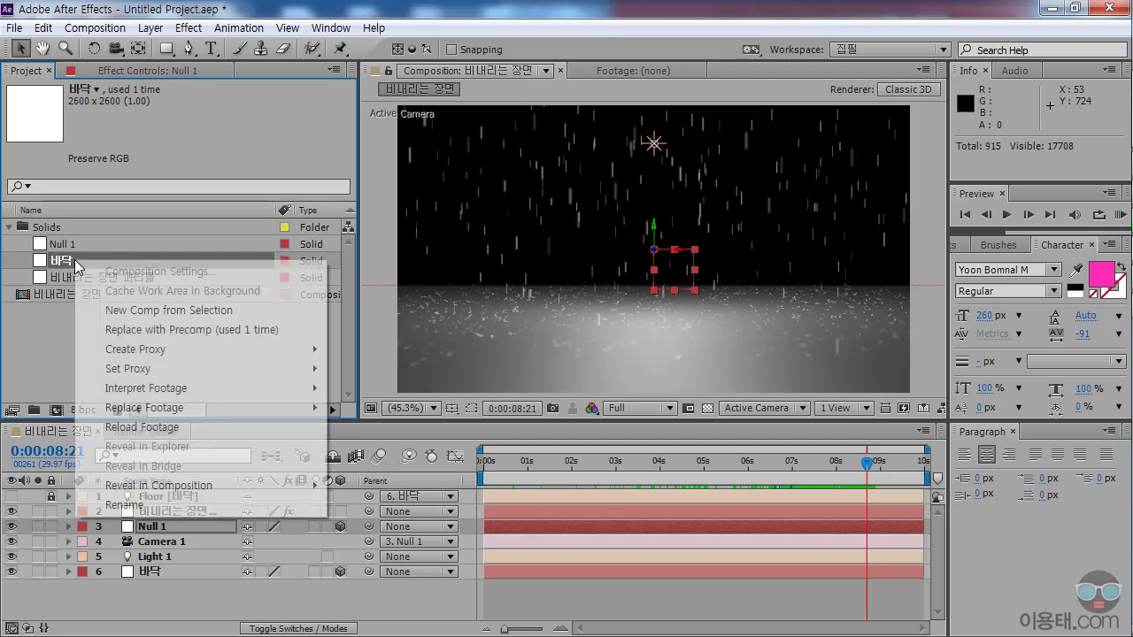
pyautogui.moveTo(145, 409)
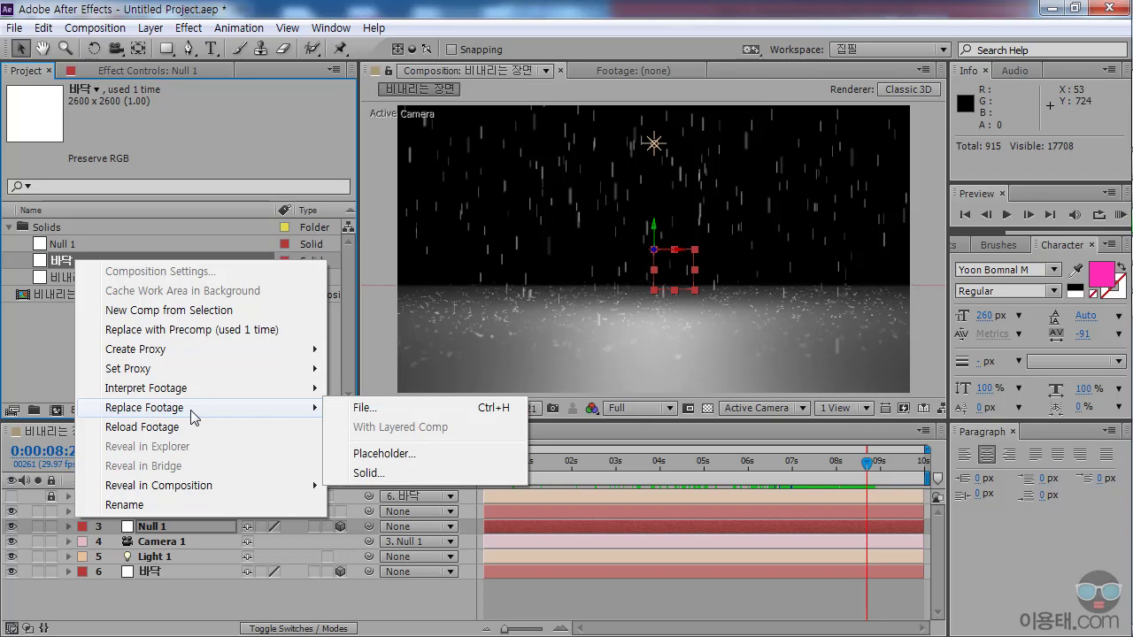
pyautogui.click(394, 411)
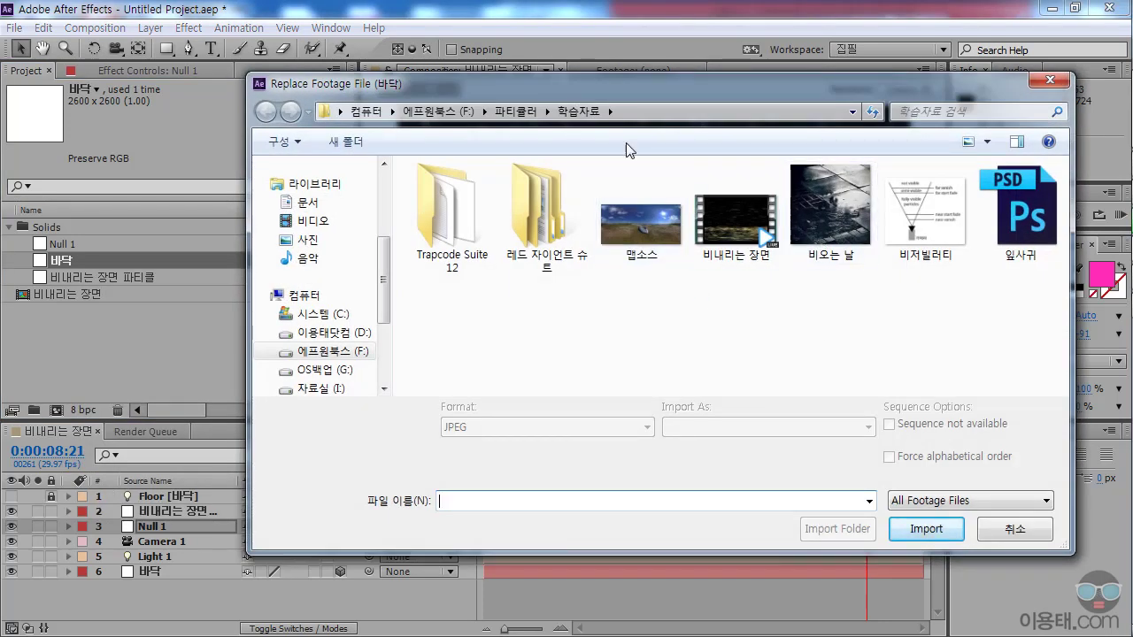
# Inspect the 비오는 날 JPEG at extra-large thumbnail size, restore large thumbnails, and import it as the floor's replacement.
pyautogui.click(847, 259)
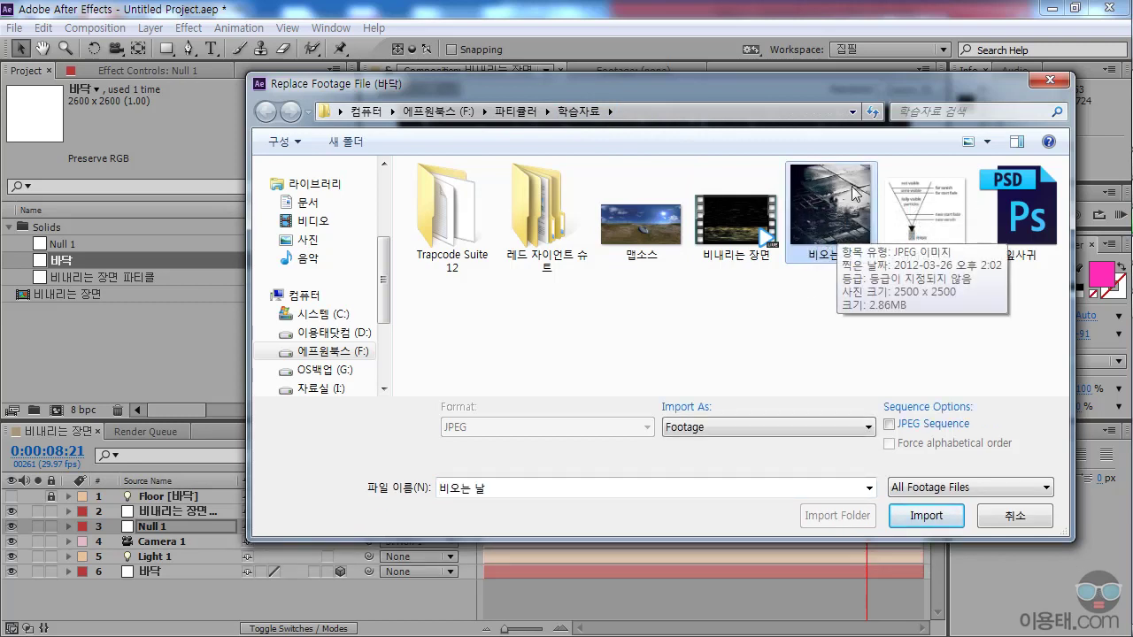
pyautogui.click(987, 142)
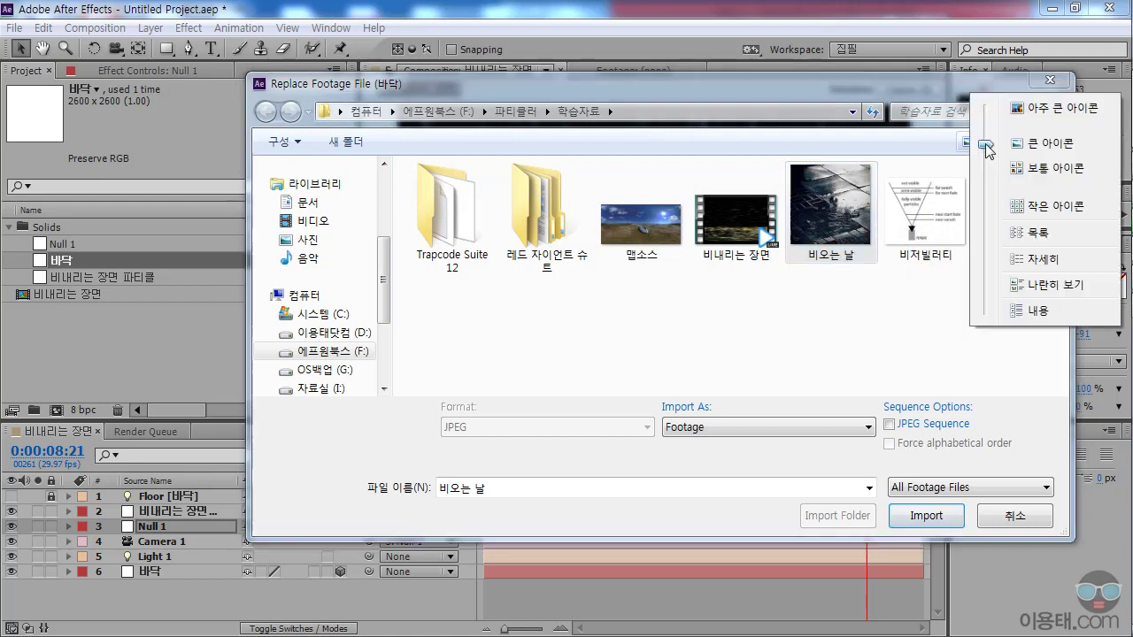
pyautogui.click(1035, 108)
pyautogui.moveTo(1062, 208); pyautogui.dragTo(1080, 325)
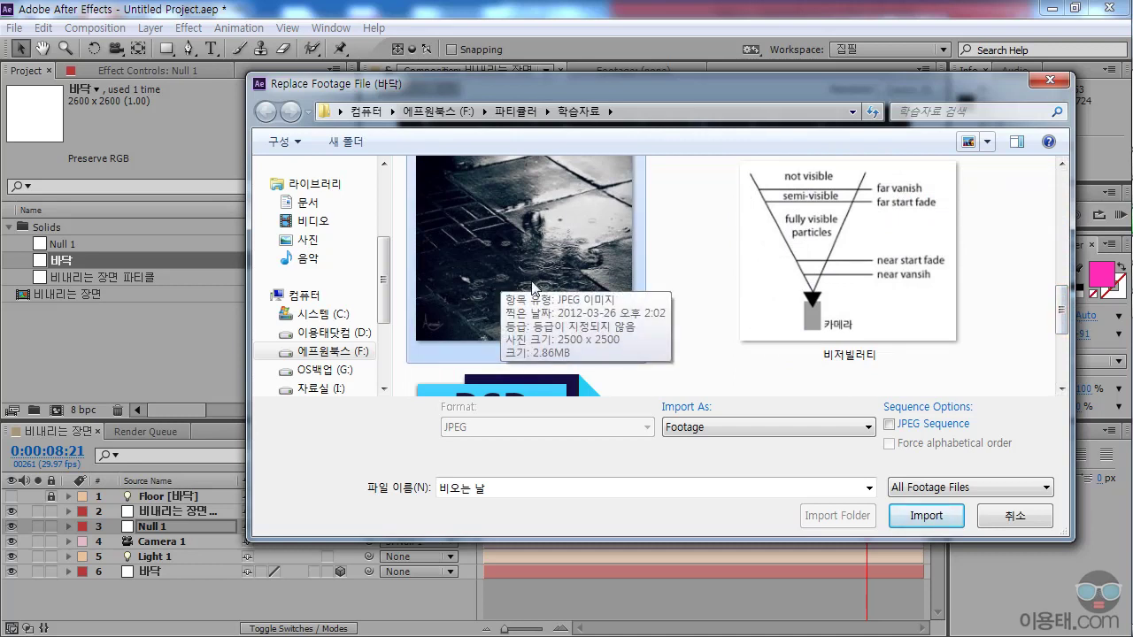
pyautogui.click(987, 141)
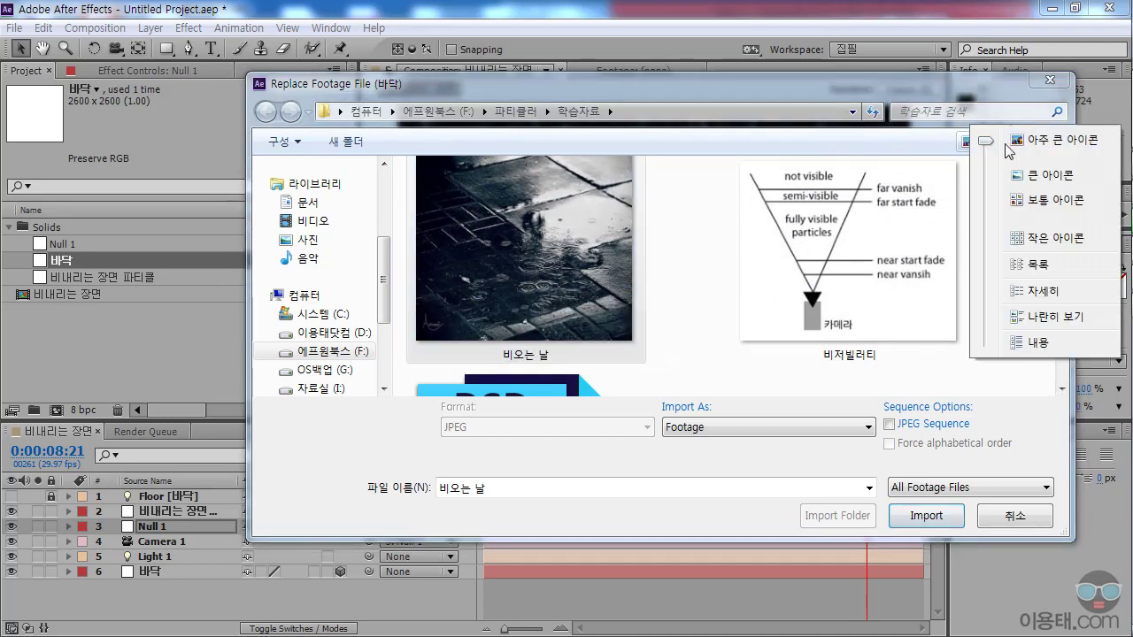
pyautogui.click(1038, 176)
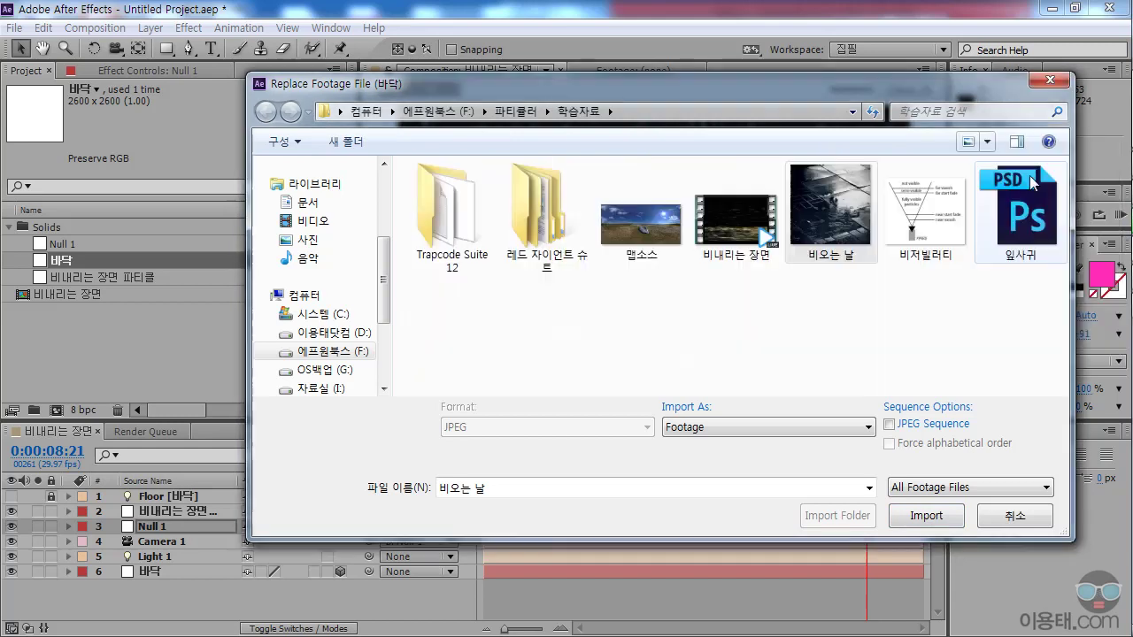
pyautogui.click(926, 516)
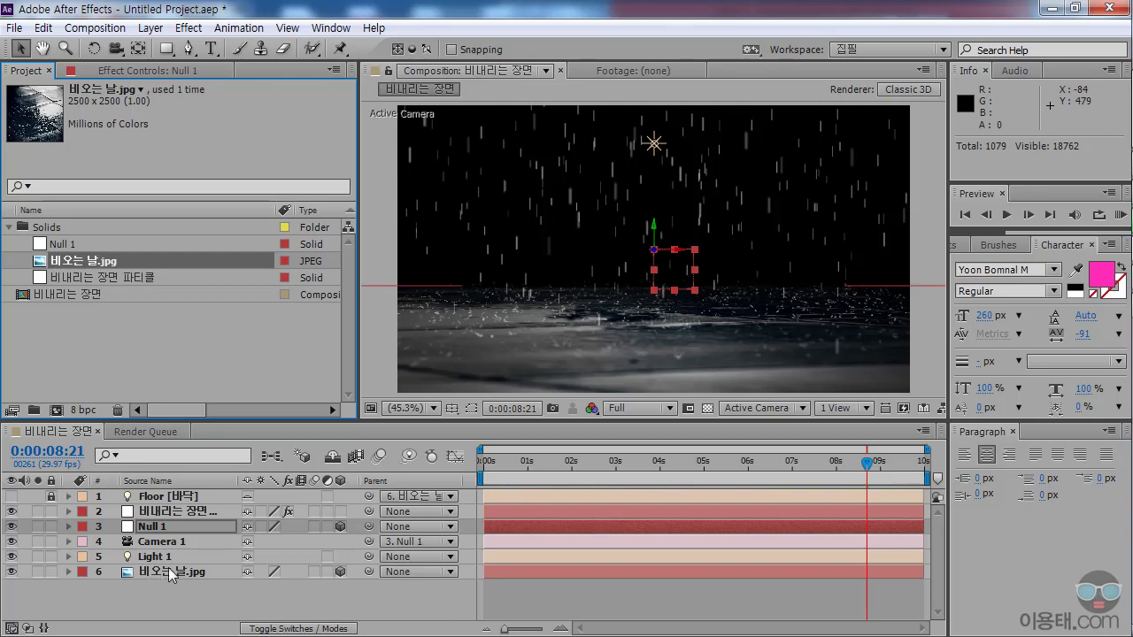
# Scrub to 0:00:08:22 to preview the rain over the new floor image, and enlarge the timeline area.
pyautogui.moveTo(500, 464)
pyautogui.mouseDown()
pyautogui.moveTo(884, 476)
pyautogui.moveTo(847, 474)
pyautogui.moveTo(857, 474)
pyautogui.mouseUp()
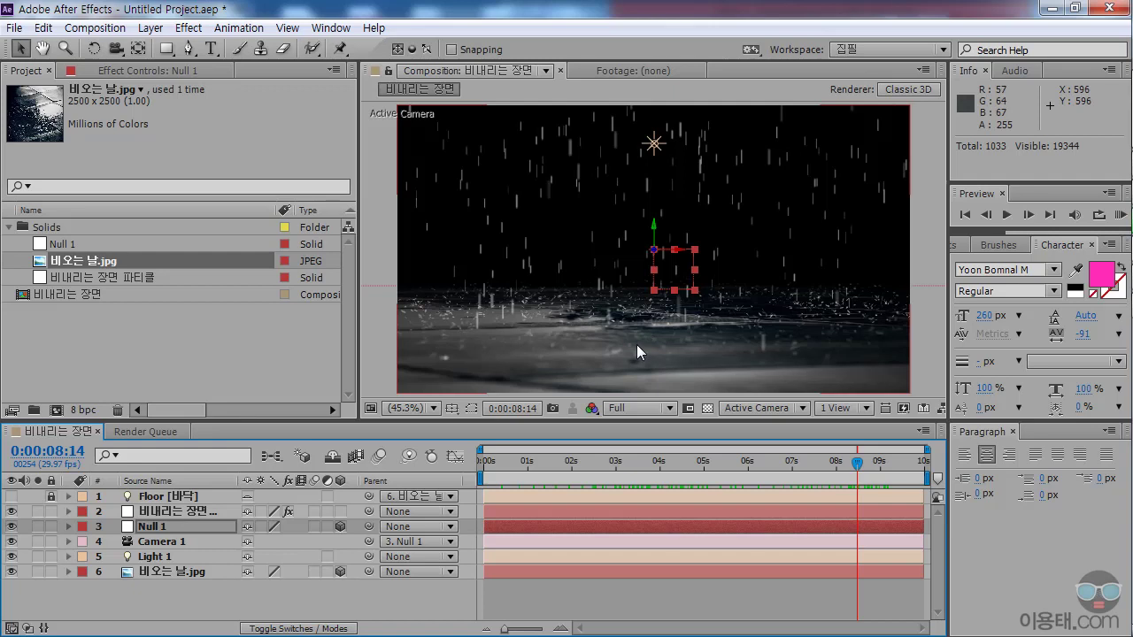
pyautogui.moveTo(649, 457); pyautogui.dragTo(870, 469)
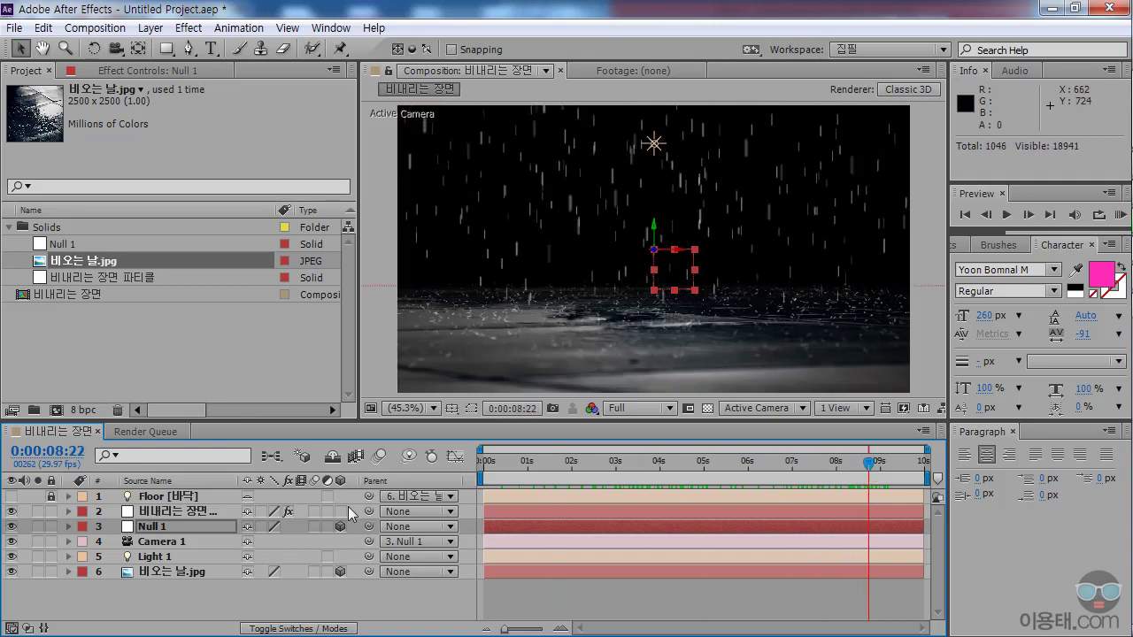
pyautogui.moveTo(308, 418); pyautogui.dragTo(308, 392)
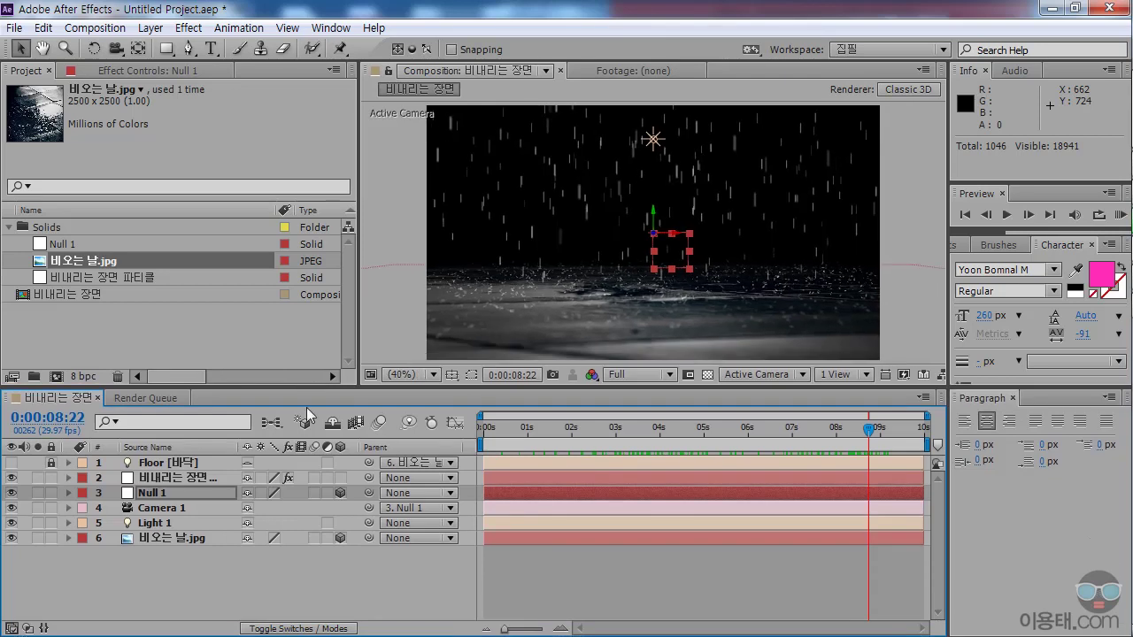
# Expand Light 1's Light Options and set the light color to pale cyan A7EBEF.
pyautogui.click(154, 524)
pyautogui.click(68, 523)
pyautogui.click(84, 539)
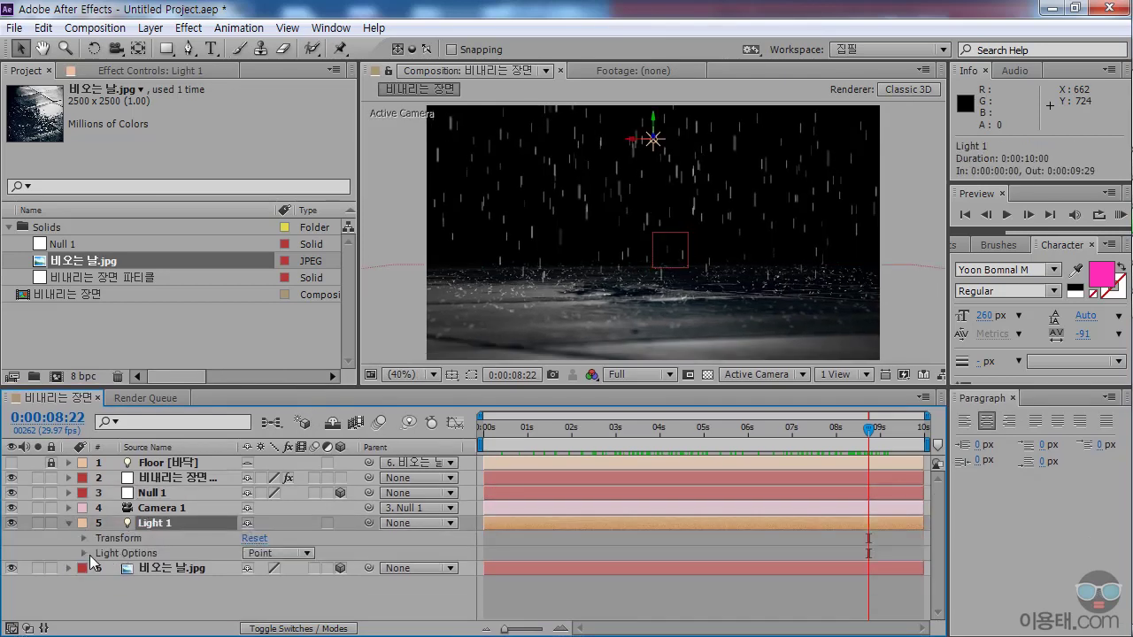
pyautogui.click(84, 553)
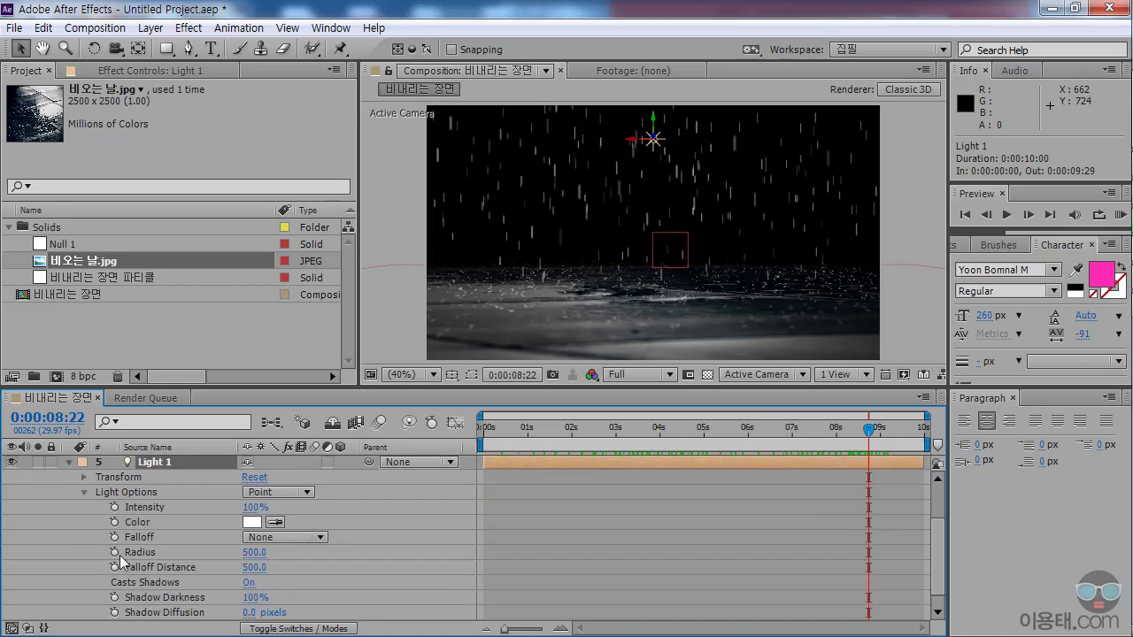
pyautogui.click(252, 522)
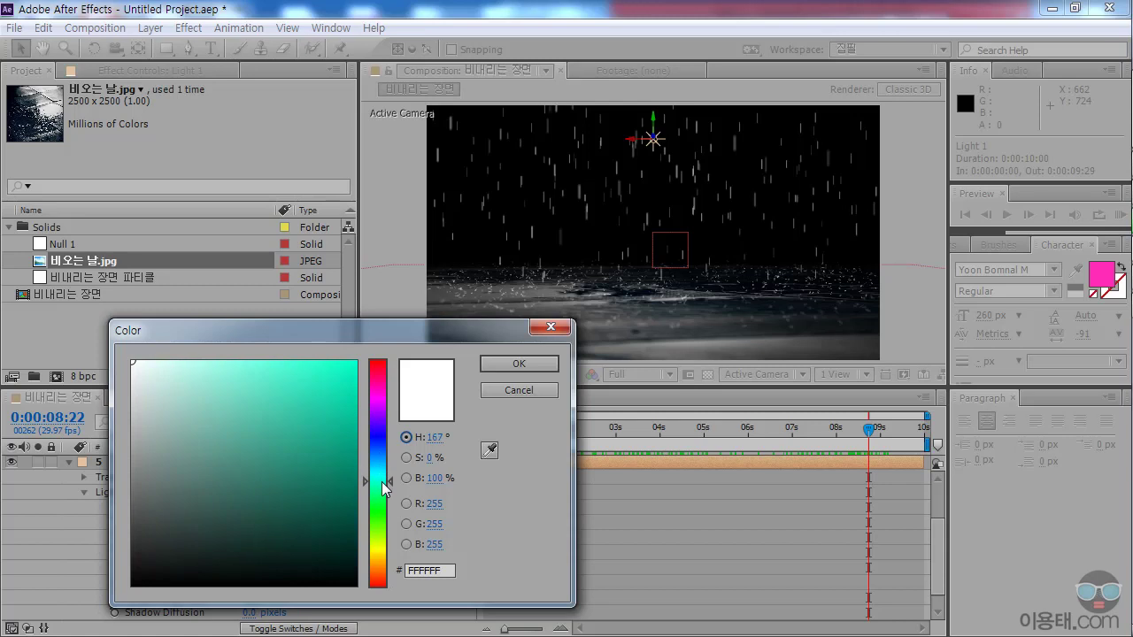
pyautogui.moveTo(379, 484); pyautogui.dragTo(383, 471)
pyautogui.click(195, 380)
pyautogui.moveTo(196, 380); pyautogui.dragTo(199, 375)
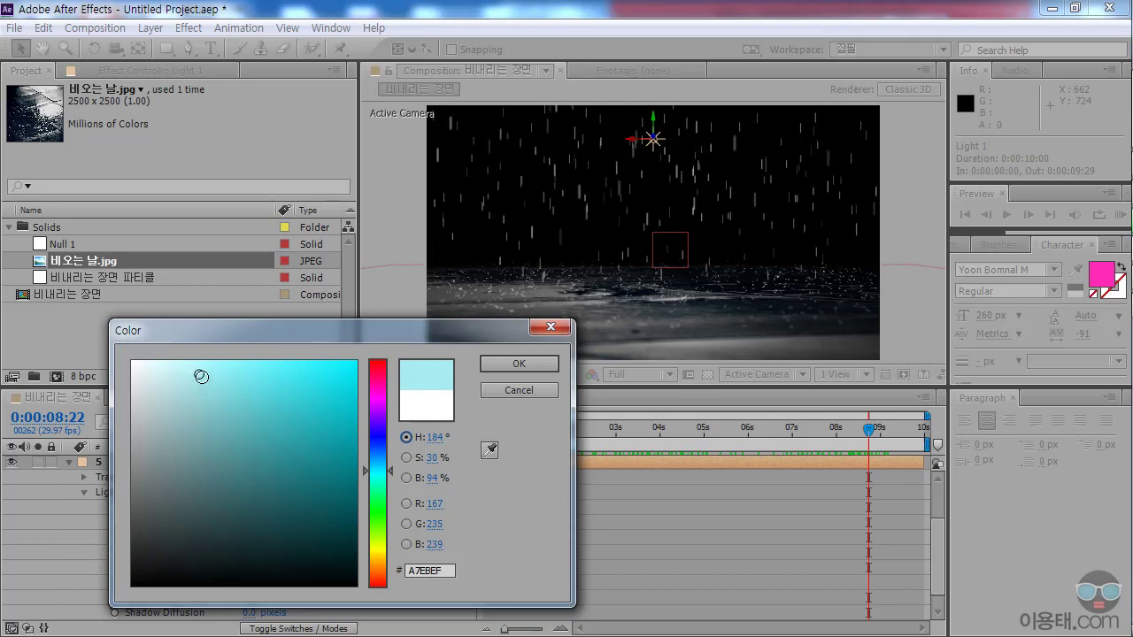
pyautogui.click(530, 367)
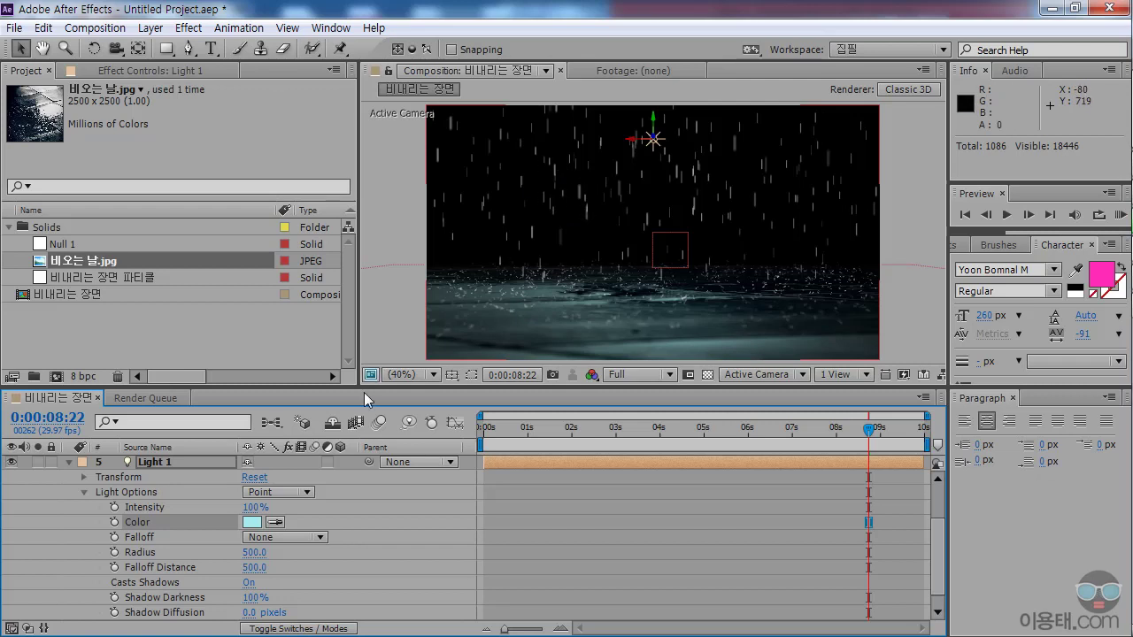
# Set Light 1's Intensity to 131%, scrub to 0:00:08:16 to preview the lighting, and collapse the light layer.
pyautogui.moveTo(253, 508); pyautogui.dragTo(275, 507)
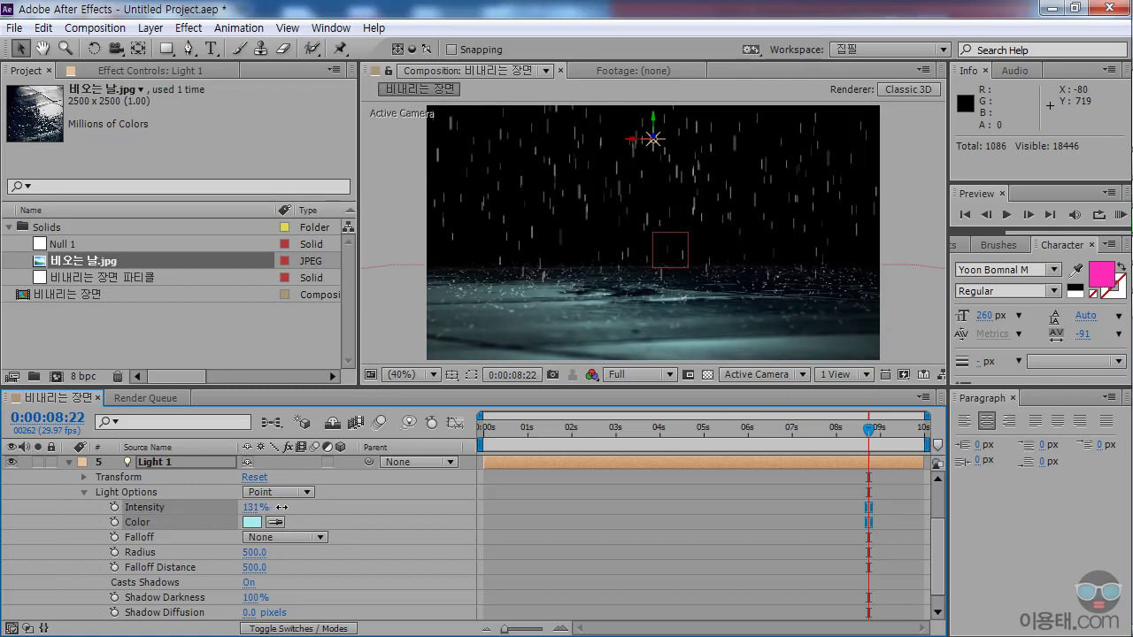
pyautogui.moveTo(530, 433); pyautogui.dragTo(860, 443)
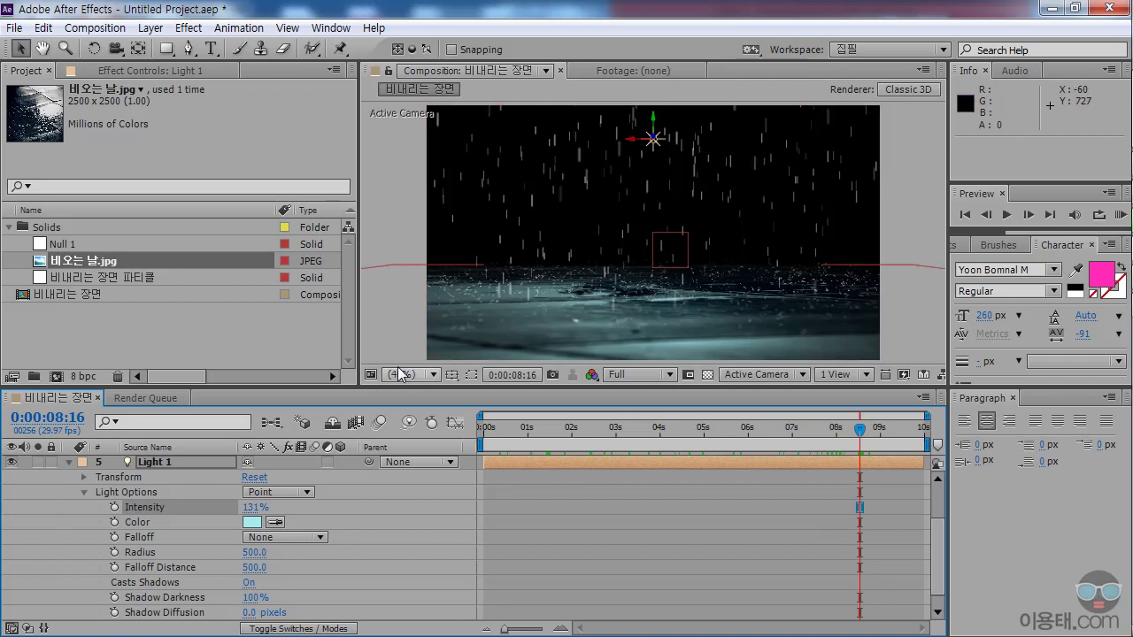
pyautogui.moveTo(301, 386); pyautogui.dragTo(298, 355)
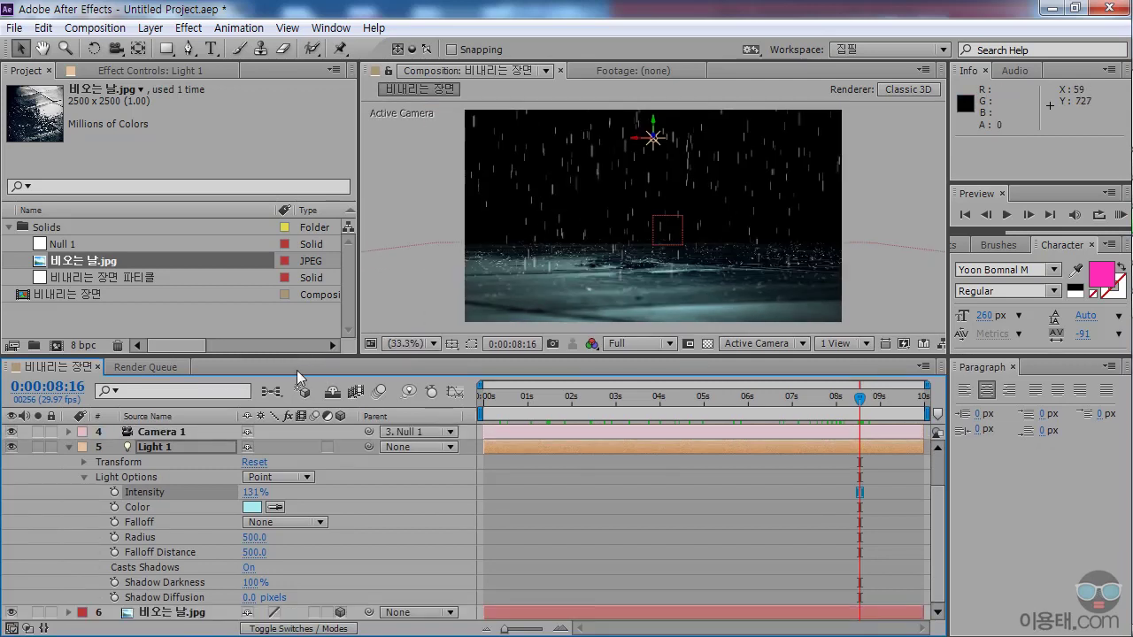
pyautogui.click(68, 446)
# Turn on Particular's Shading for the rain particle layer and set its Light Falloff to None (AE).
pyautogui.click(182, 448)
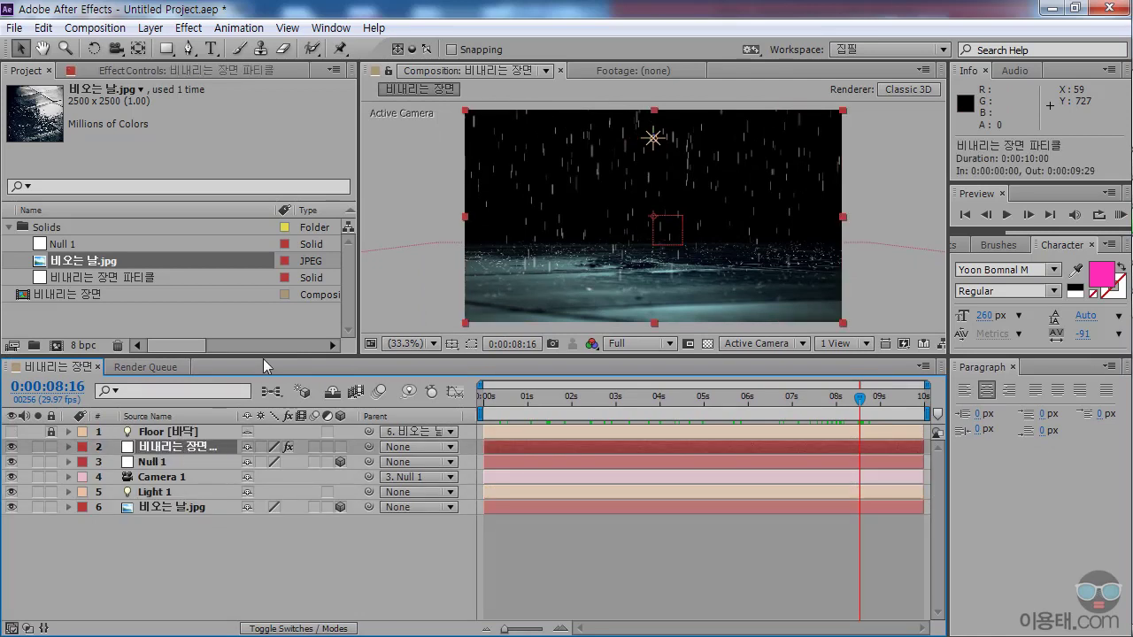
pyautogui.moveTo(278, 356); pyautogui.dragTo(306, 451)
pyautogui.click(237, 71)
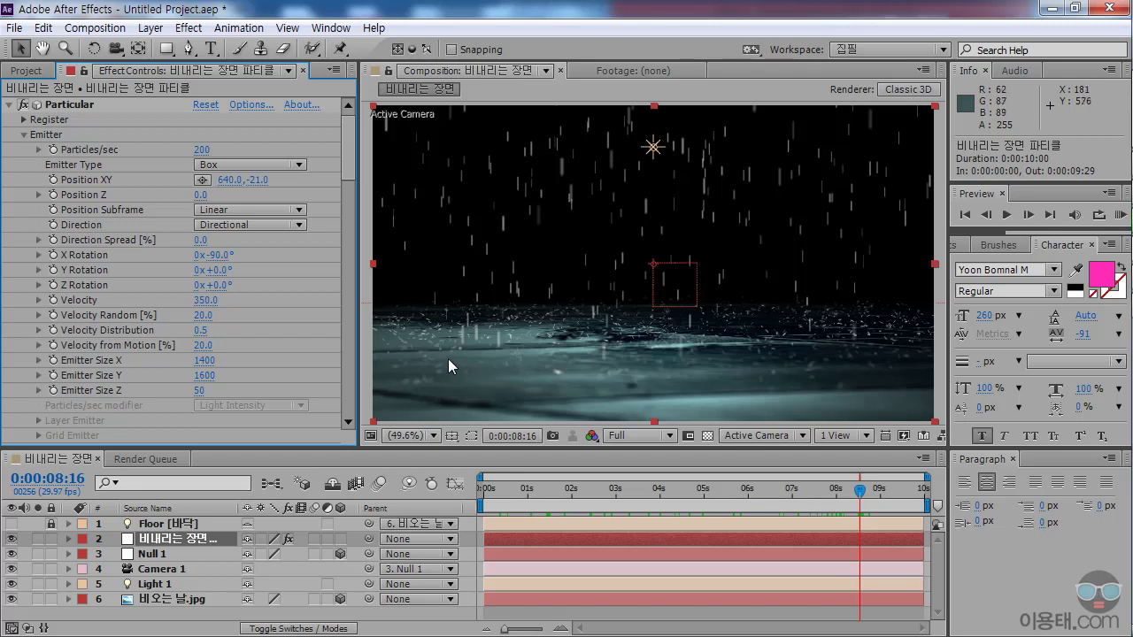
pyautogui.moveTo(350, 165); pyautogui.dragTo(354, 290)
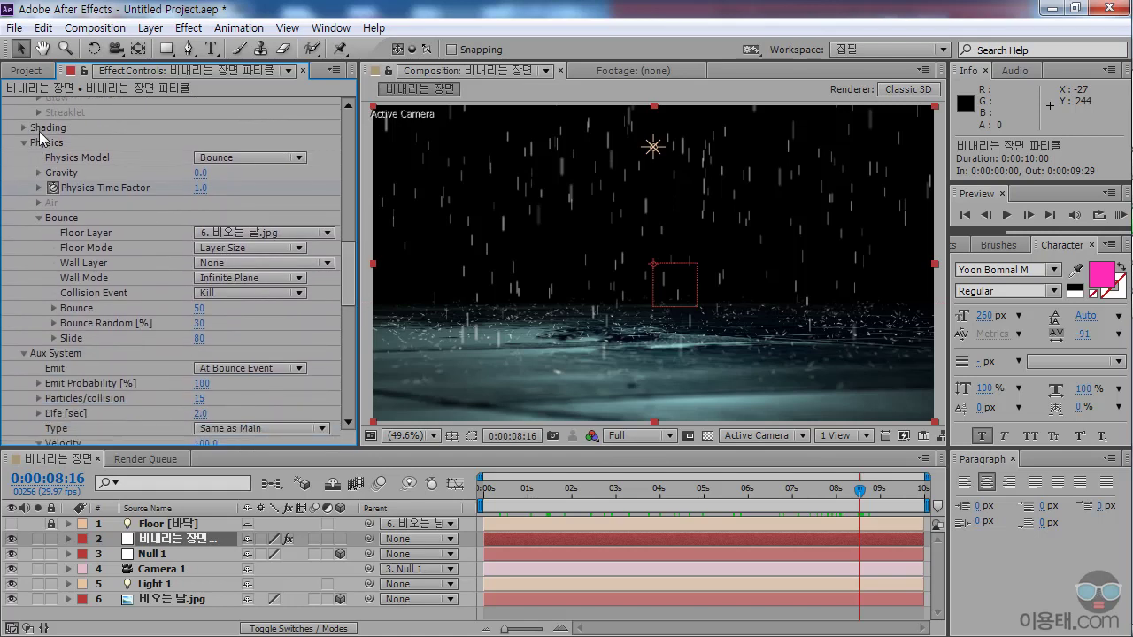
pyautogui.click(22, 128)
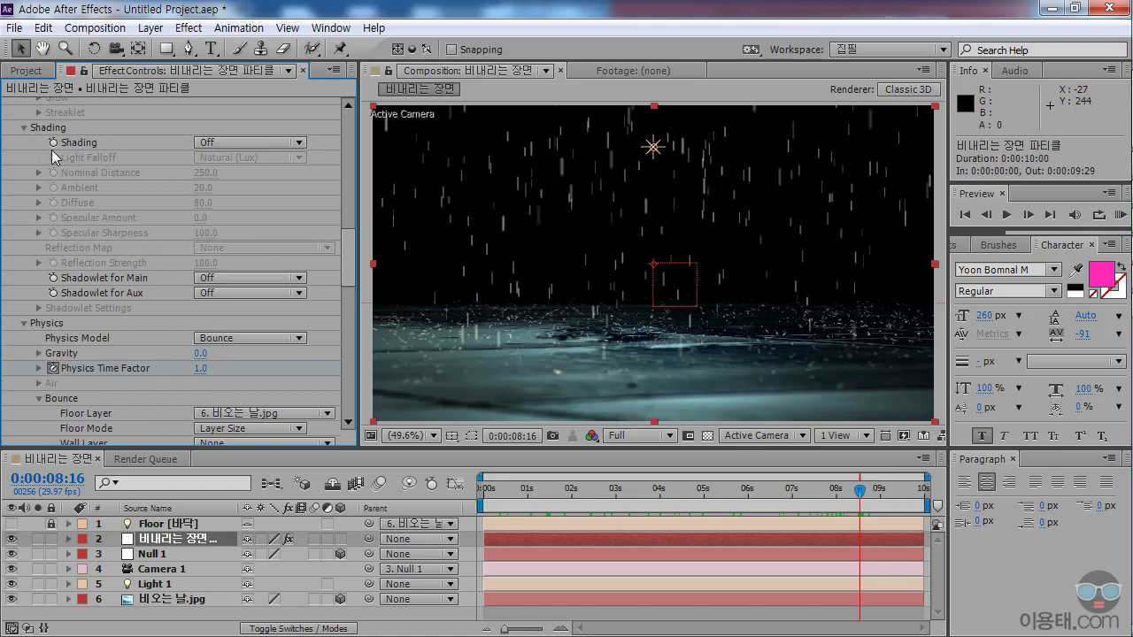
pyautogui.click(216, 142)
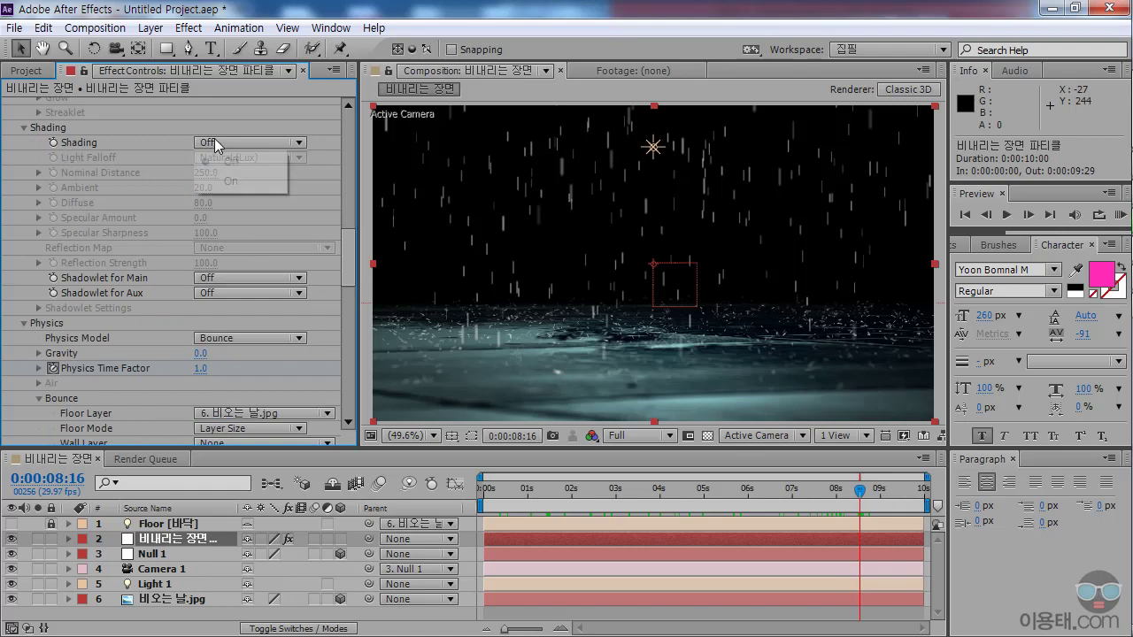
pyautogui.click(230, 182)
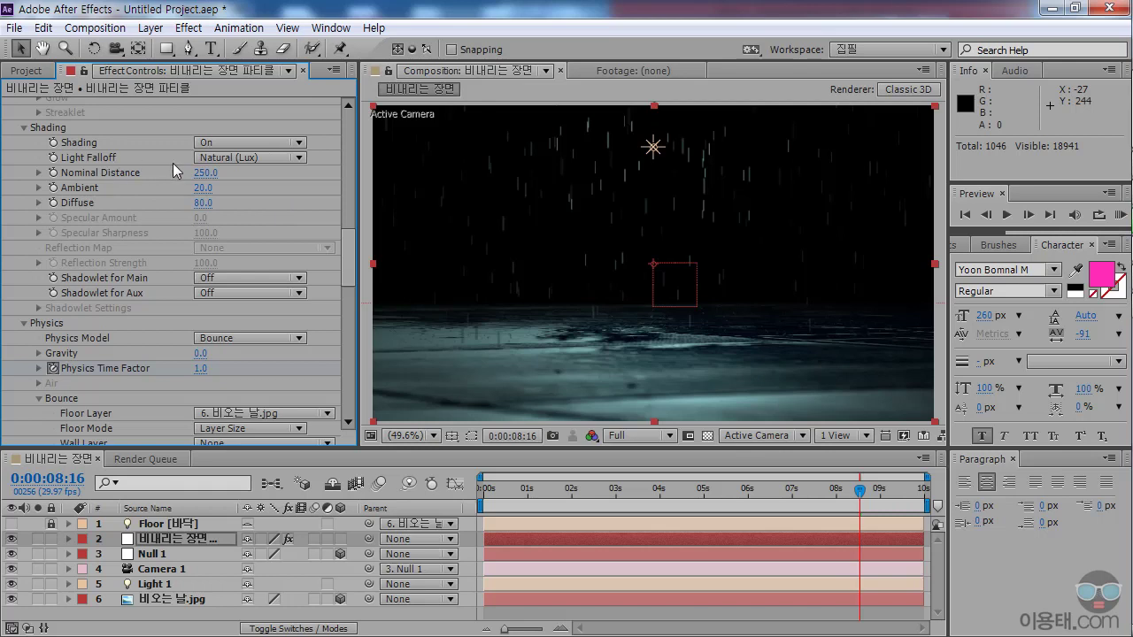
pyautogui.click(263, 157)
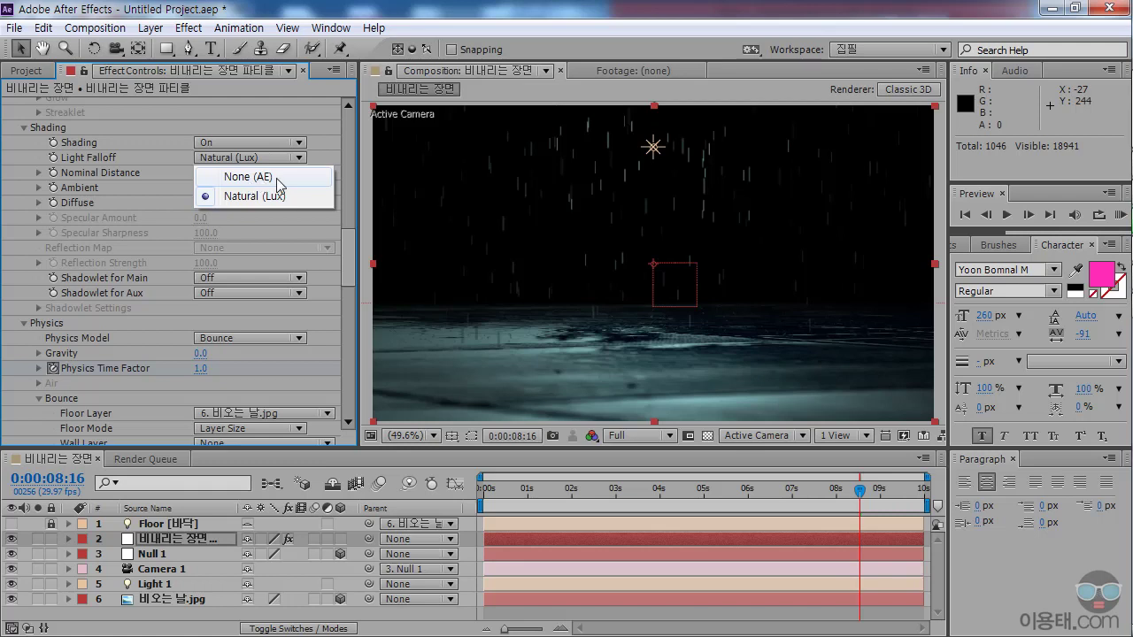
pyautogui.click(228, 178)
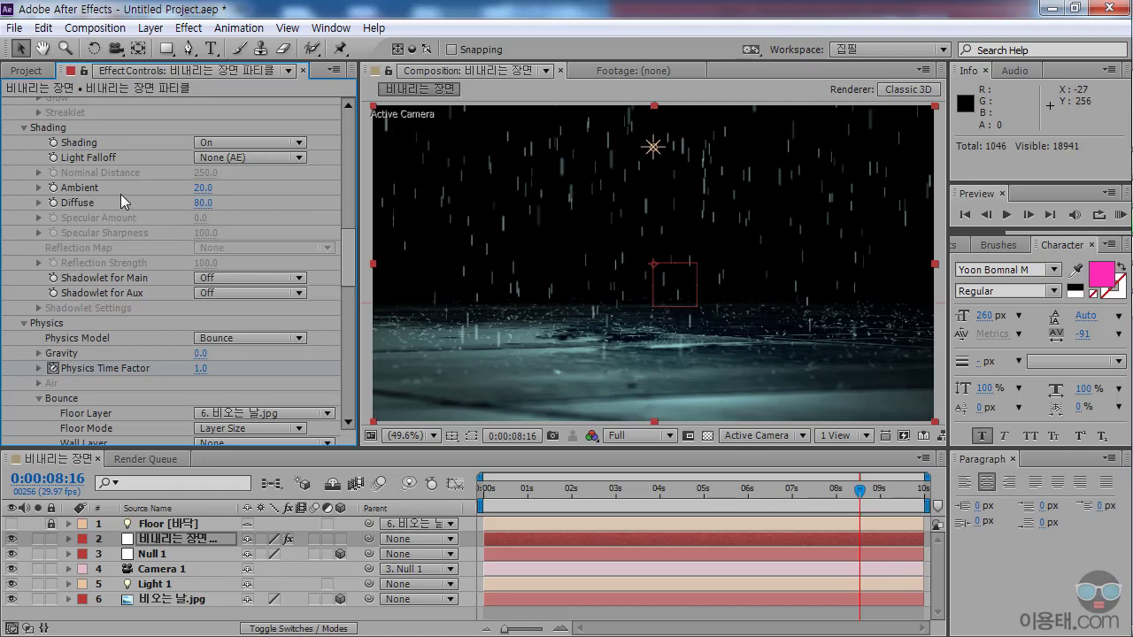
# Try raising Light 1's Shadow Darkness to 118%, undo the change, and collapse its Light Options.
pyautogui.moveTo(284, 449); pyautogui.dragTo(284, 379)
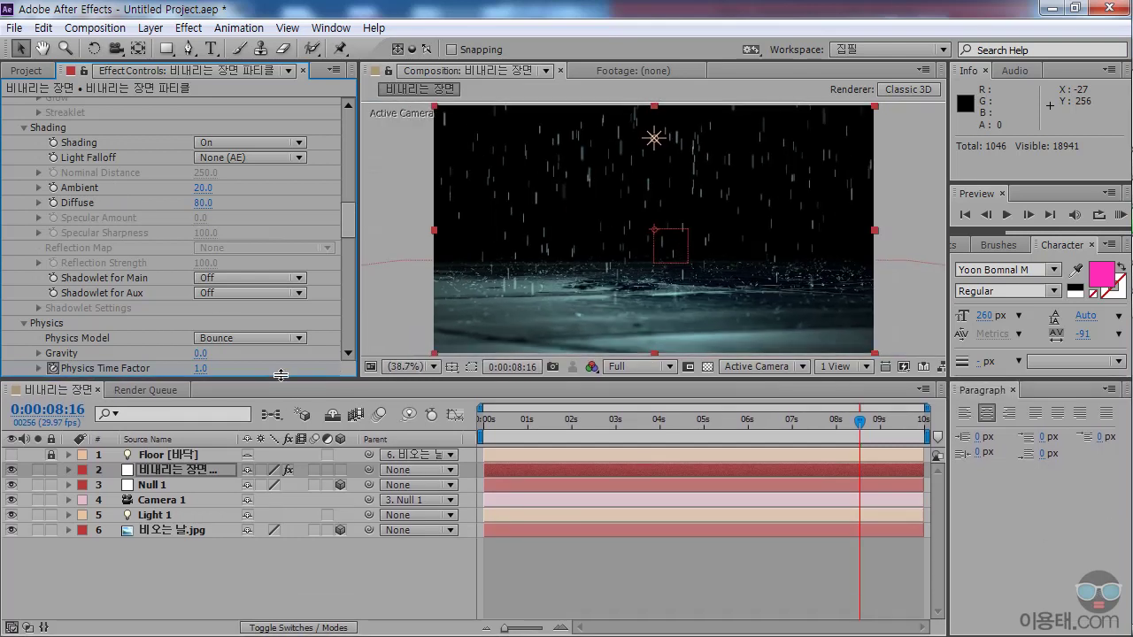
pyautogui.click(149, 514)
pyautogui.press('a')
pyautogui.press('a')
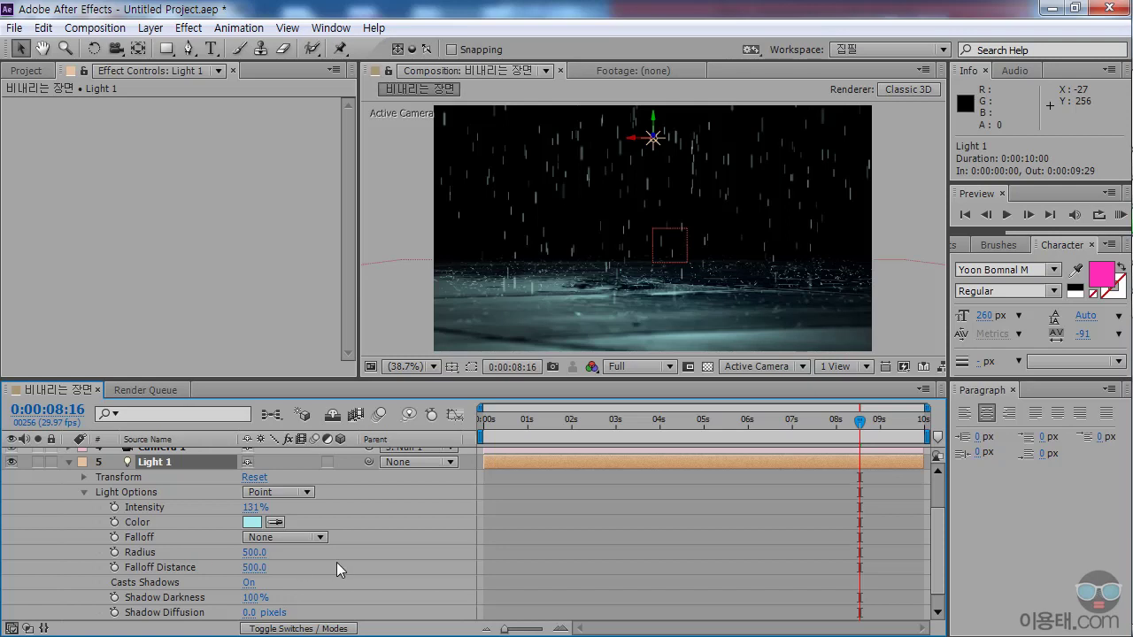
pyautogui.scroll(-1, 359, 563)
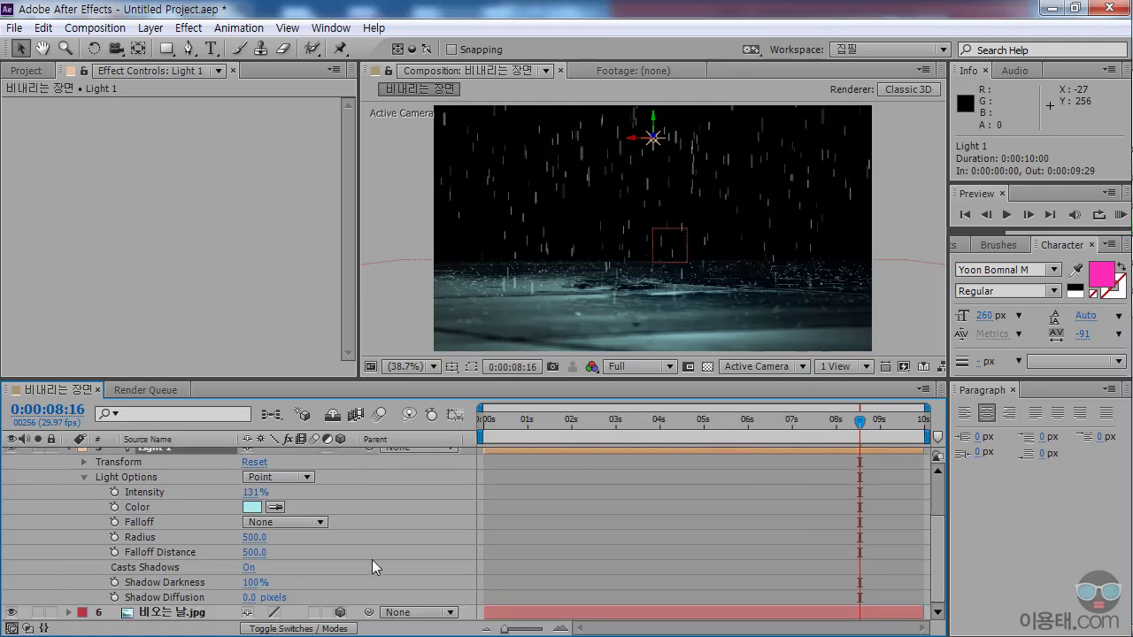
pyautogui.click(274, 508)
pyautogui.click(253, 503)
pyautogui.moveTo(255, 582)
pyautogui.mouseDown()
pyautogui.moveTo(315, 583)
pyautogui.moveTo(272, 590)
pyautogui.mouseUp()
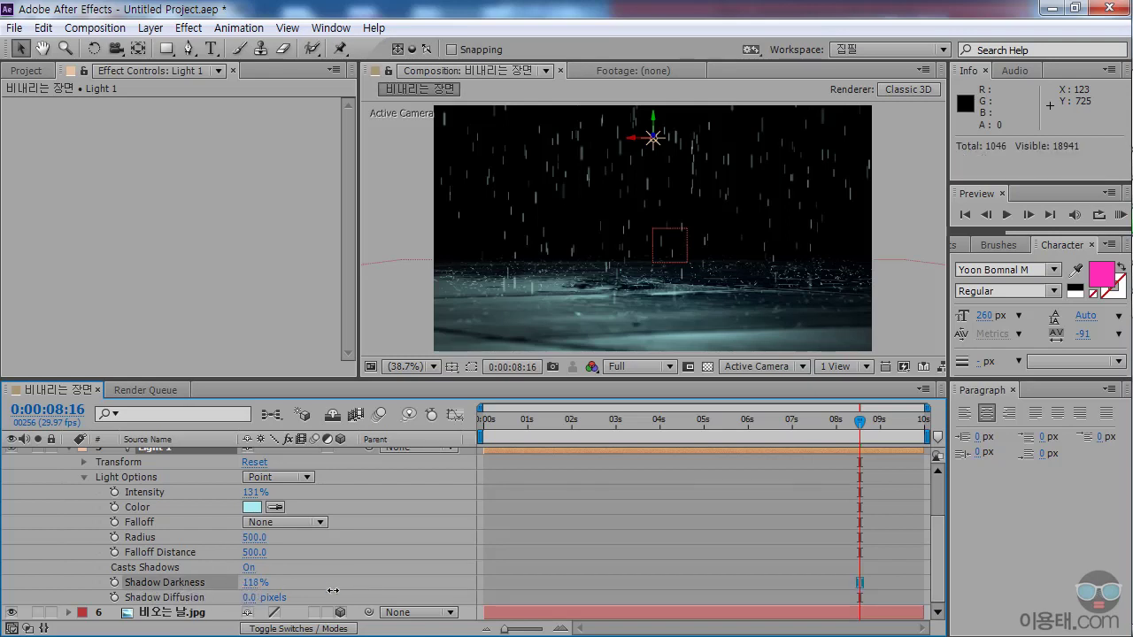
pyautogui.hotkey('ctrl', 'z')
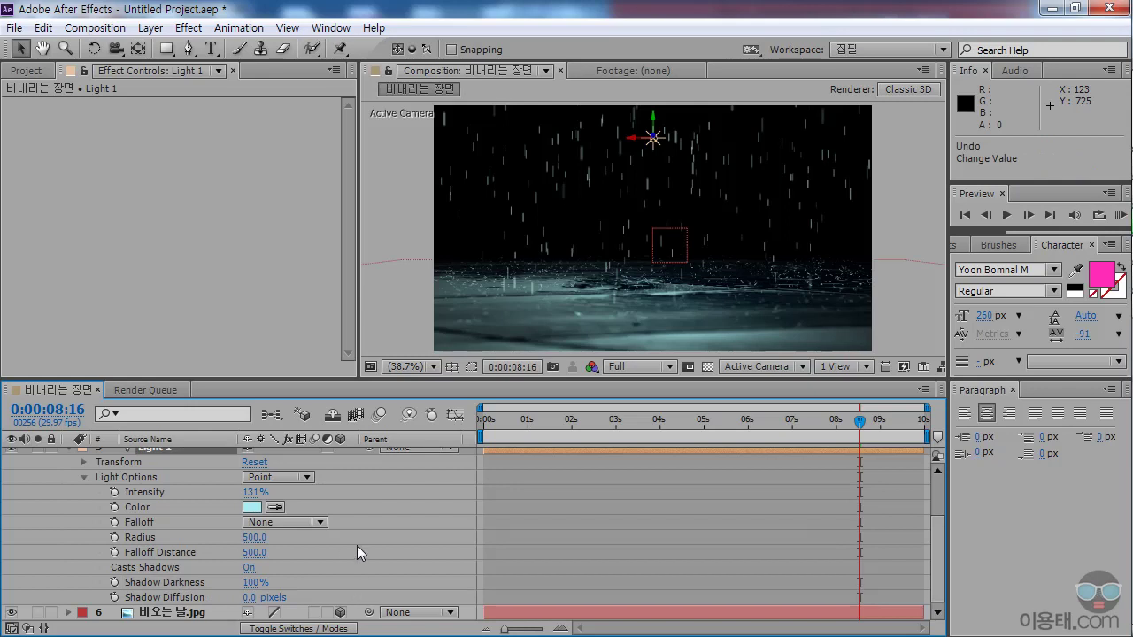
pyautogui.scroll(3, 356, 546)
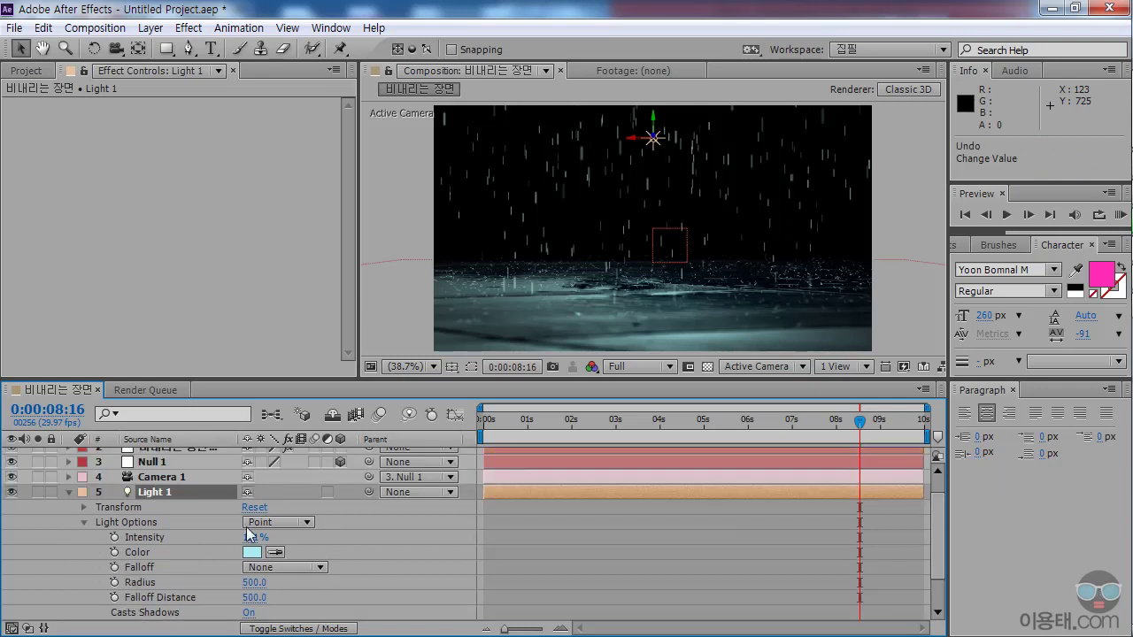
pyautogui.click(83, 522)
# Try lowering the Ambient shading of the rain particle layer to 0 and undo the change.
pyautogui.click(167, 468)
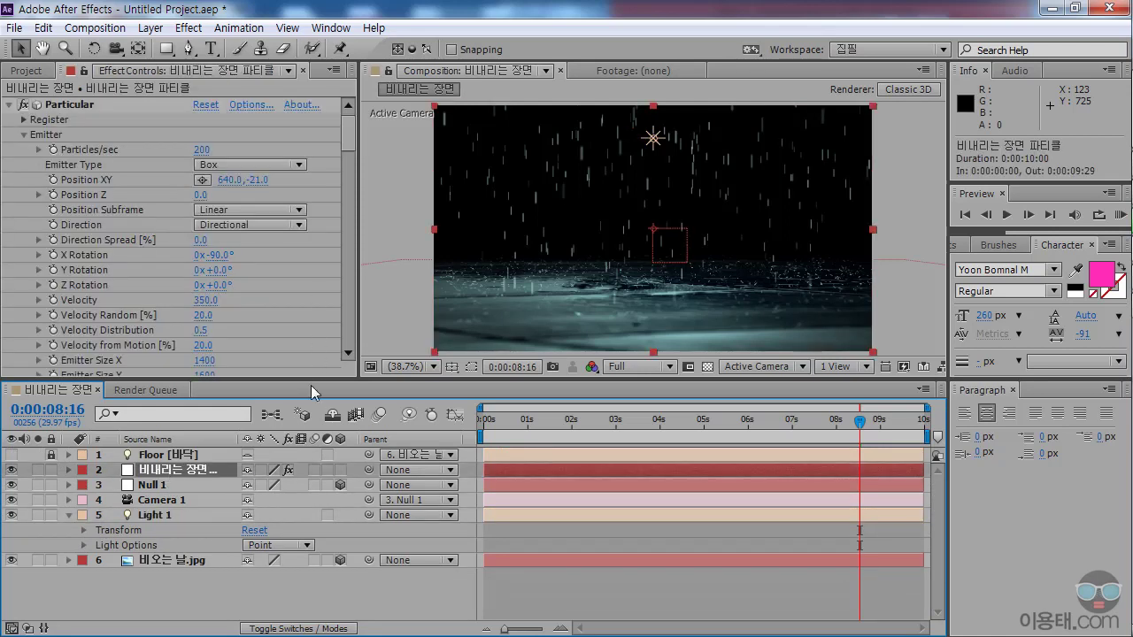
pyautogui.moveTo(310, 381); pyautogui.dragTo(310, 440)
pyautogui.moveTo(344, 152); pyautogui.dragTo(355, 260)
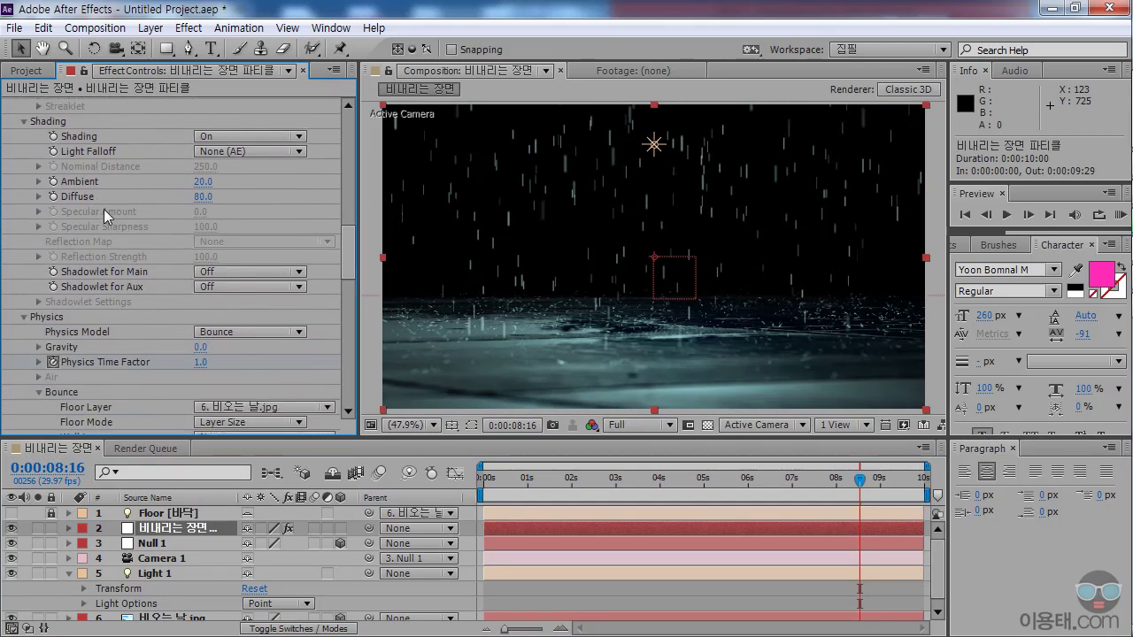
pyautogui.moveTo(200, 182); pyautogui.dragTo(261, 180)
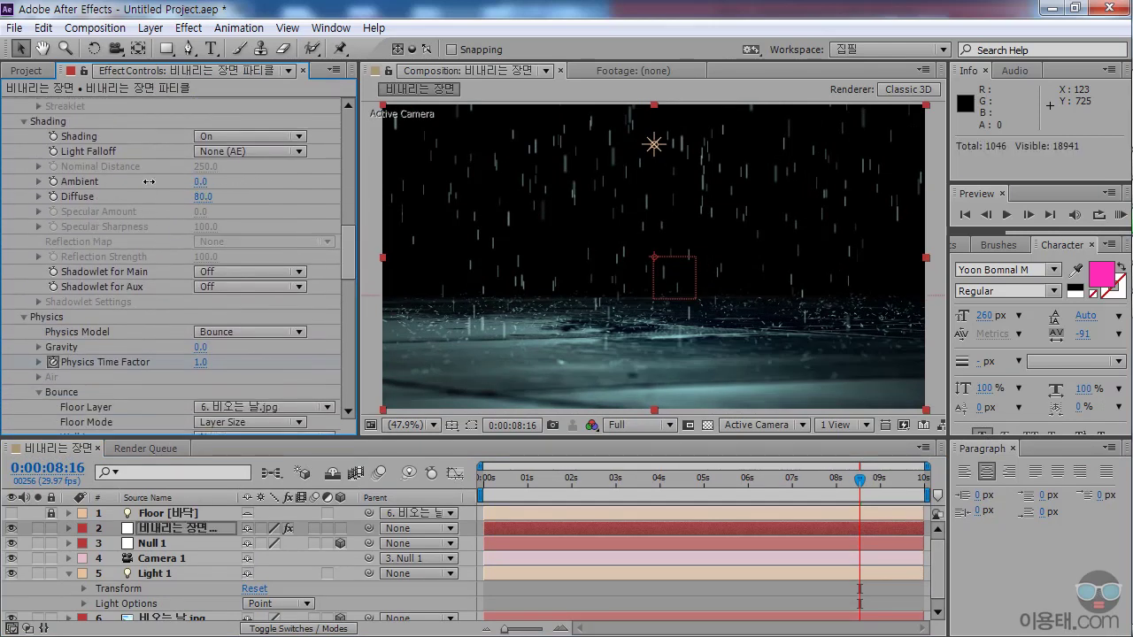
pyautogui.hotkey('ctrl', 'z')
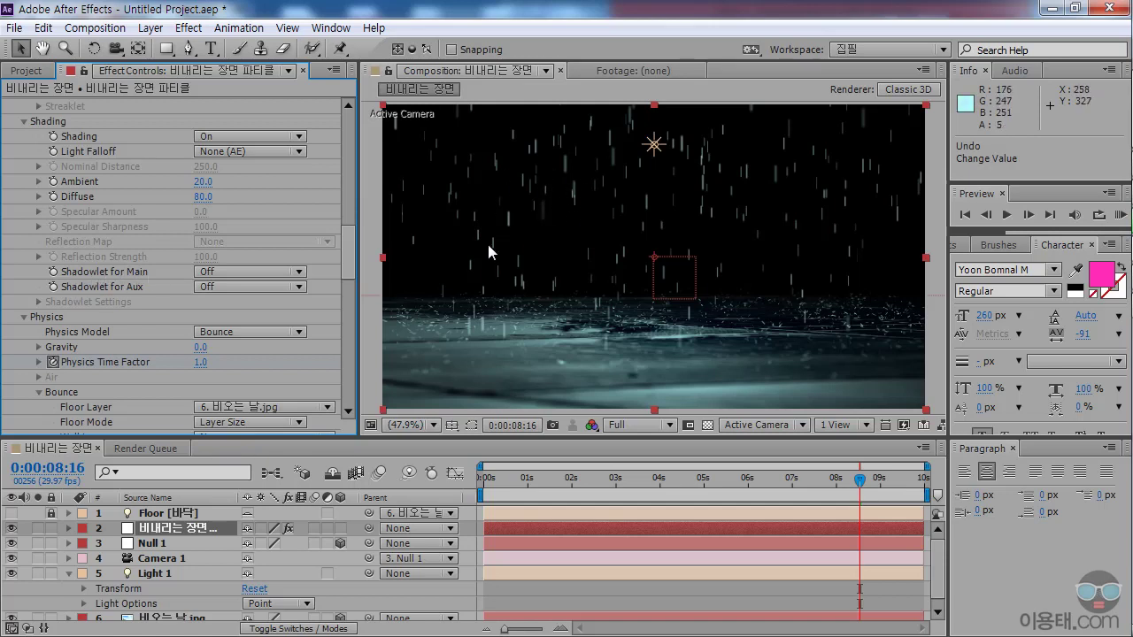
# Turn on Shadowlet for Main and Shadowlet for Aux in the rain layer's Particular shading.
pyautogui.click(254, 277)
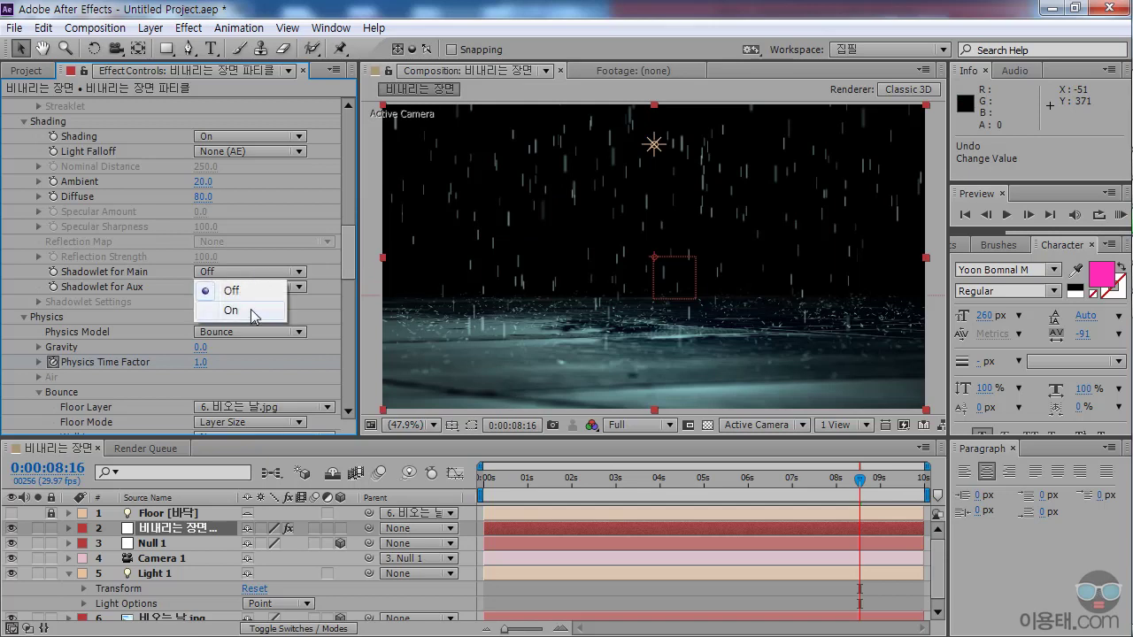
pyautogui.click(248, 310)
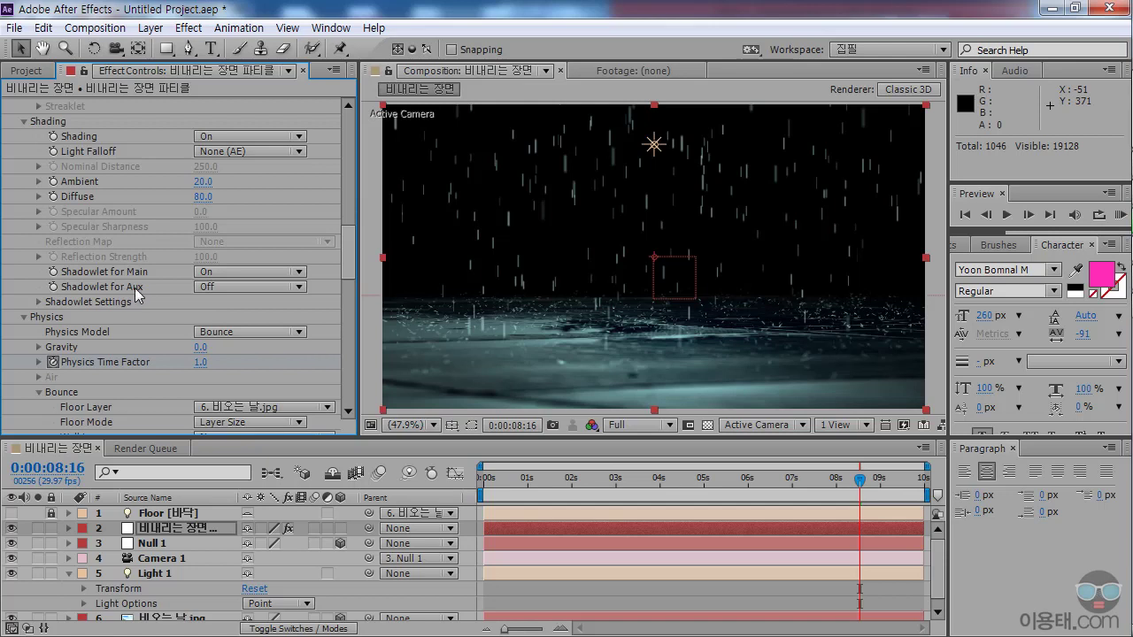
pyautogui.click(238, 286)
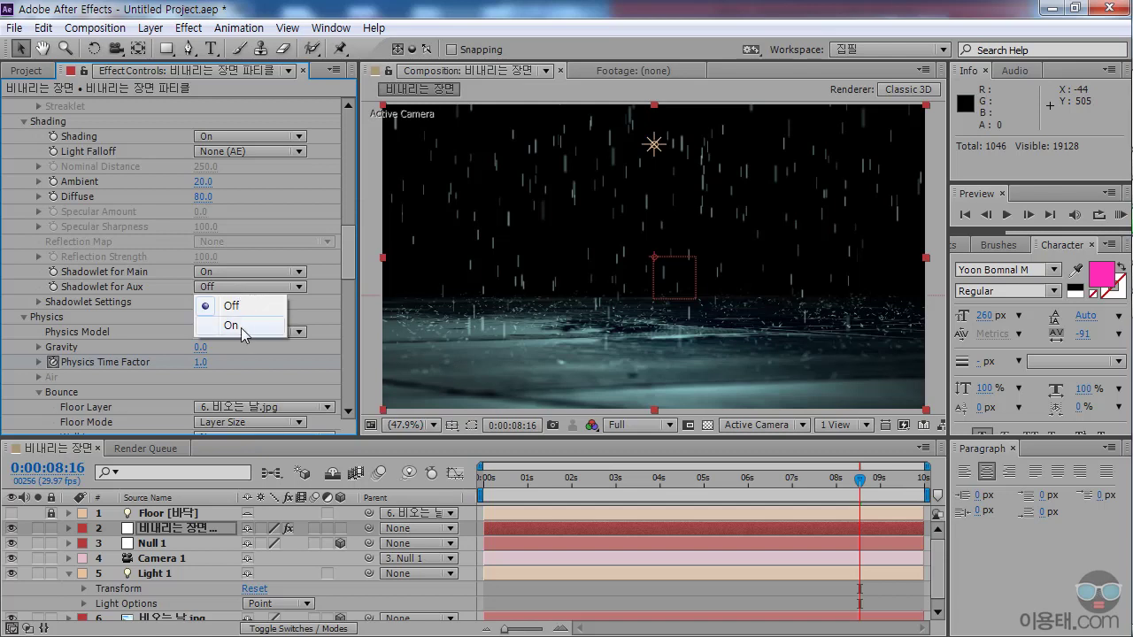
pyautogui.click(235, 325)
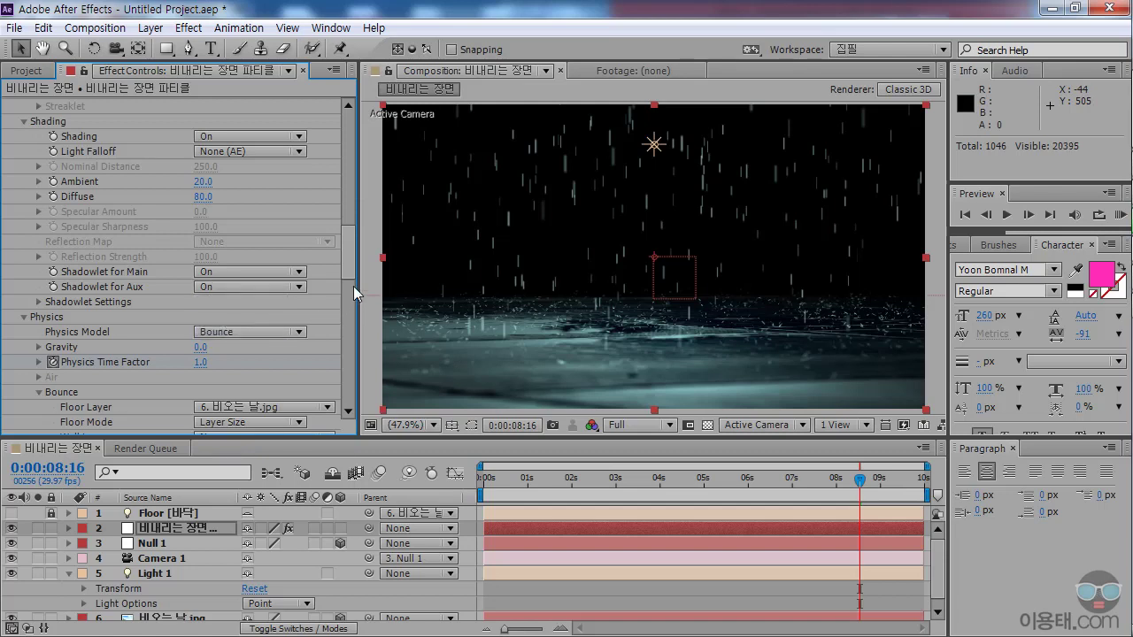
# Expand the Shadowlet Settings, set Opacity to 71, and set Placement to Always behind.
pyautogui.click(39, 302)
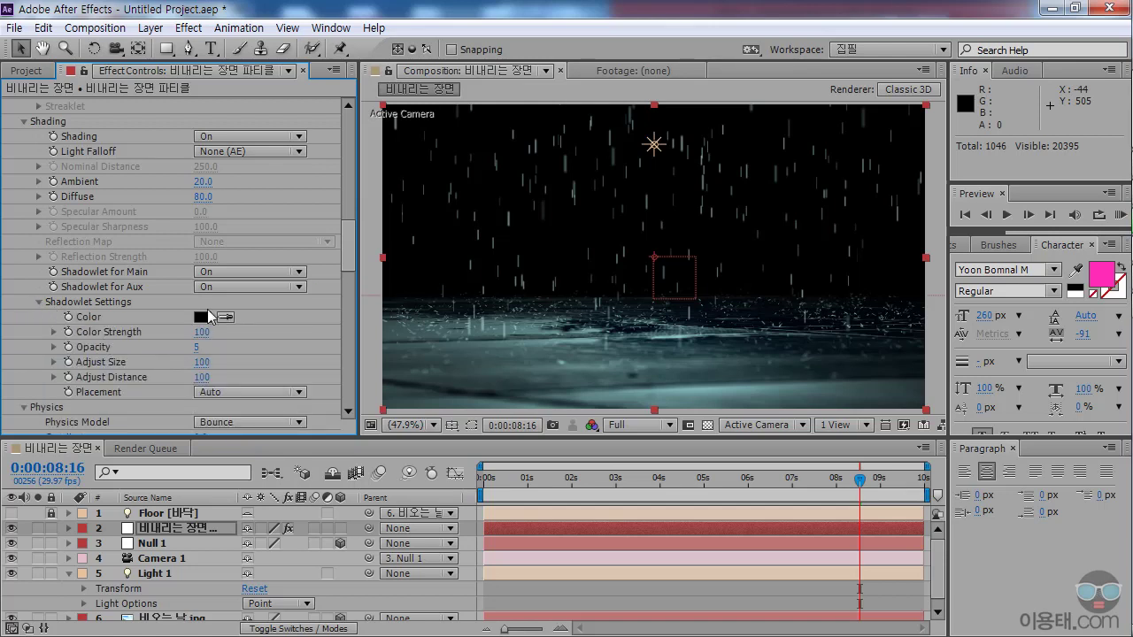
pyautogui.moveTo(202, 332); pyautogui.dragTo(556, 337)
pyautogui.moveTo(198, 347); pyautogui.dragTo(460, 353)
pyautogui.moveTo(199, 352); pyautogui.dragTo(423, 345)
pyautogui.click(228, 392)
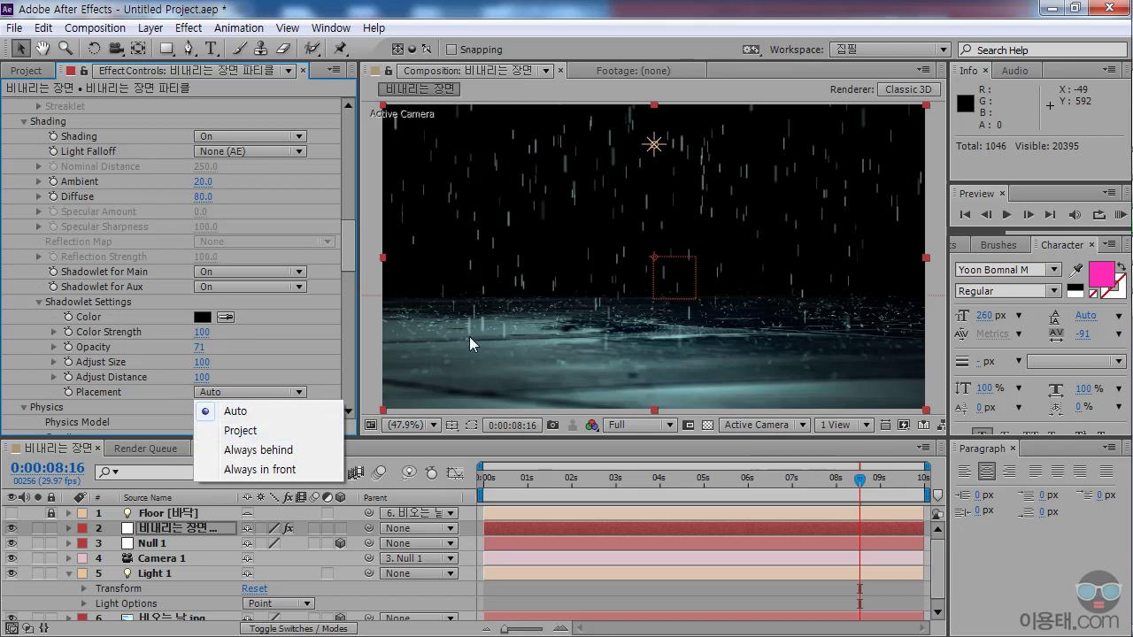
pyautogui.click(285, 453)
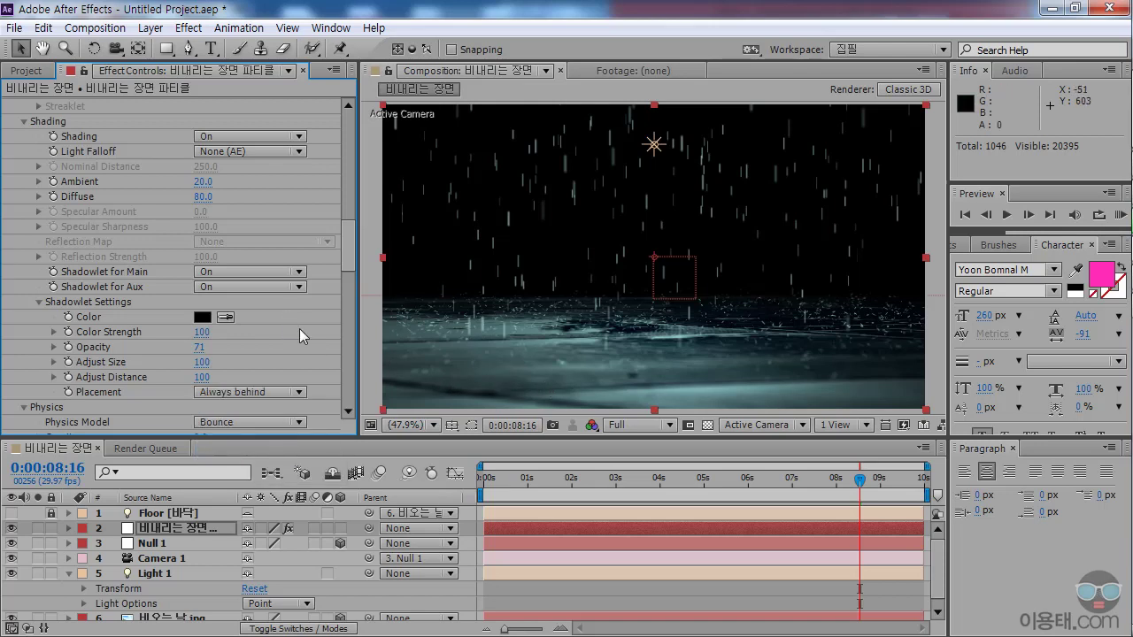
# Switch Shadowlet for Main and Shadowlet for Aux off and back on to compare the rain's shadows.
pyautogui.click(260, 271)
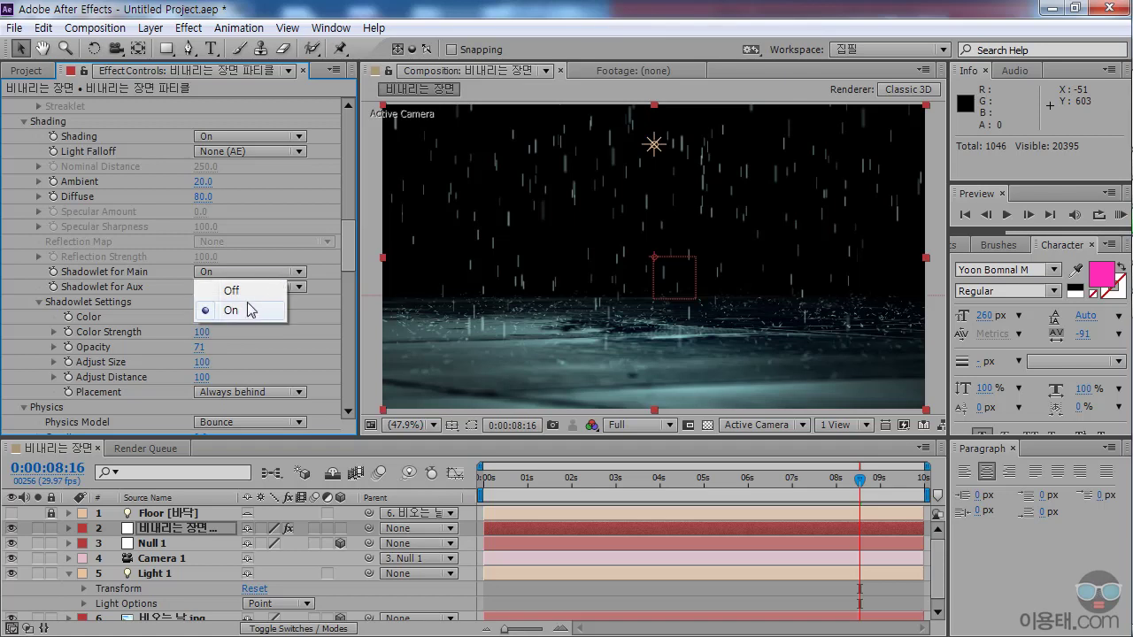
pyautogui.click(245, 291)
pyautogui.click(245, 271)
pyautogui.click(245, 311)
pyautogui.click(246, 288)
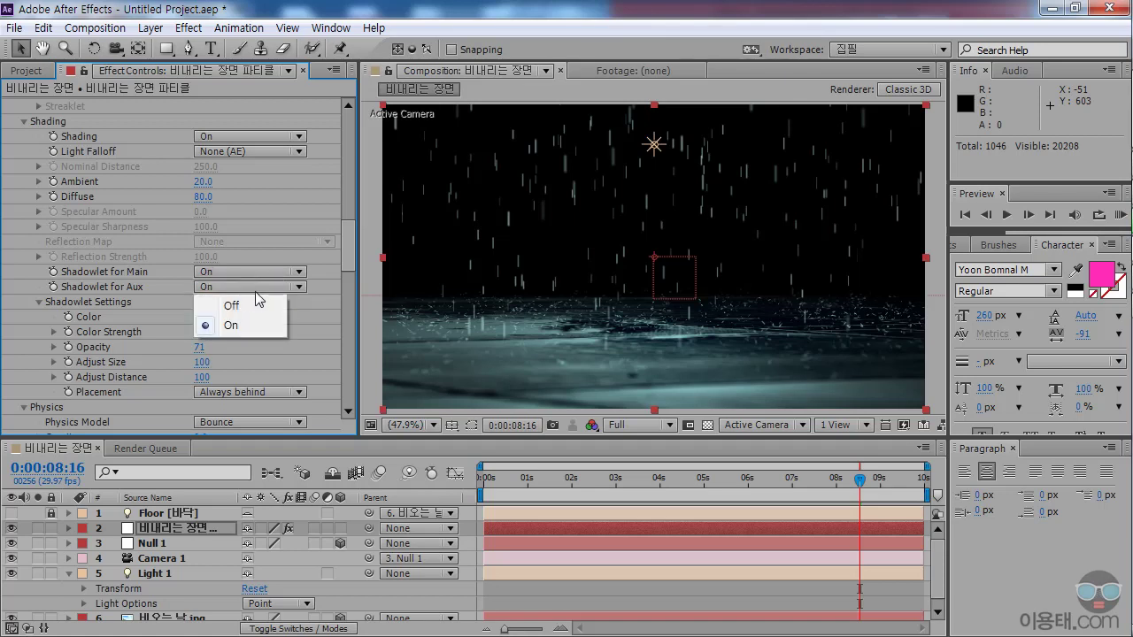
pyautogui.click(255, 307)
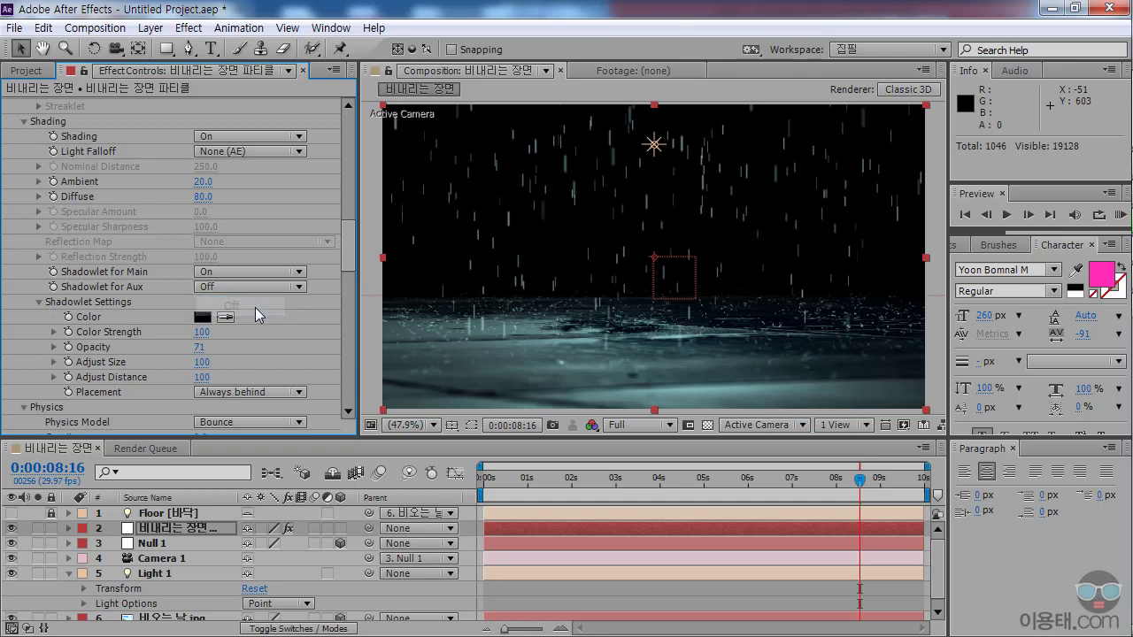
pyautogui.click(242, 286)
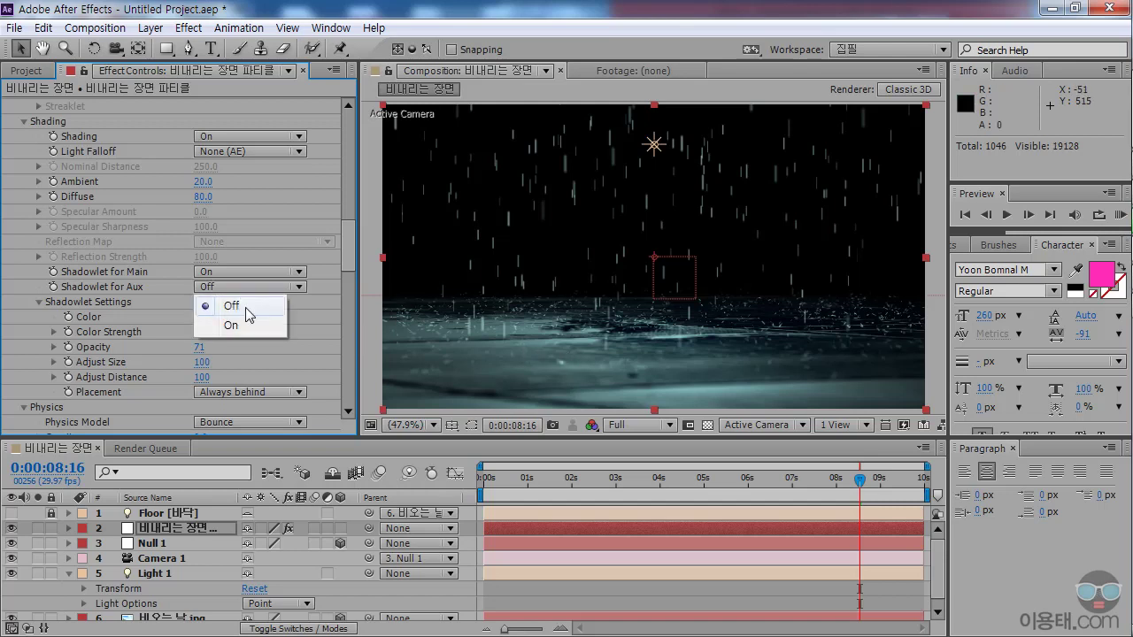
pyautogui.click(243, 327)
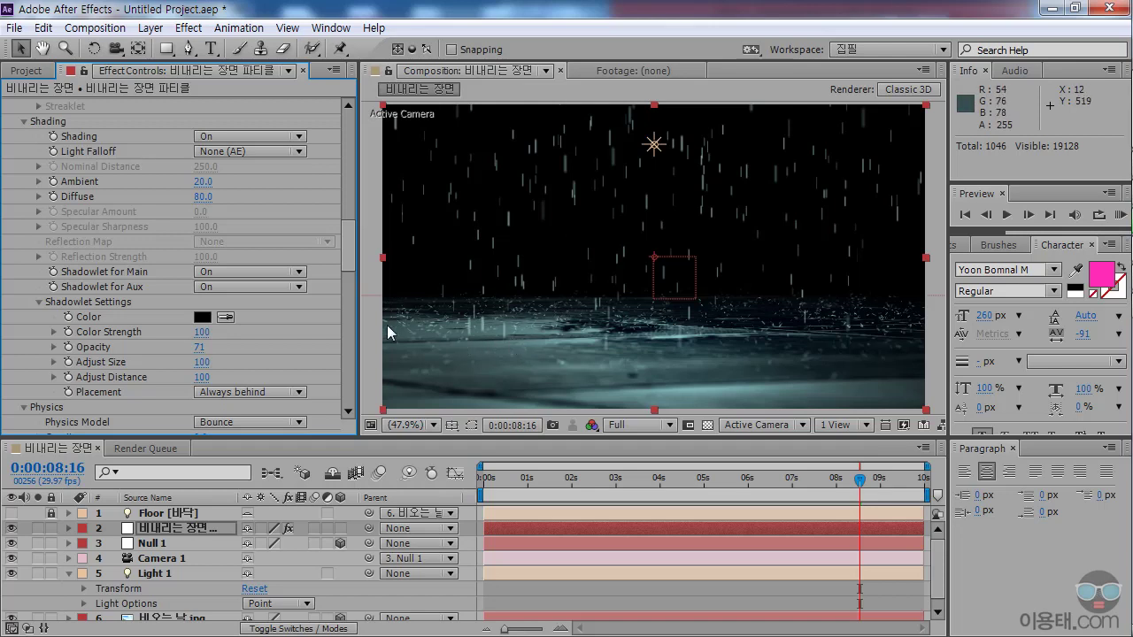
# Collapse the Particular effect, enlarge the timeline area, and scrub to 0:00:08:02 to preview the shaded rain.
pyautogui.moveTo(349, 245); pyautogui.dragTo(350, 142)
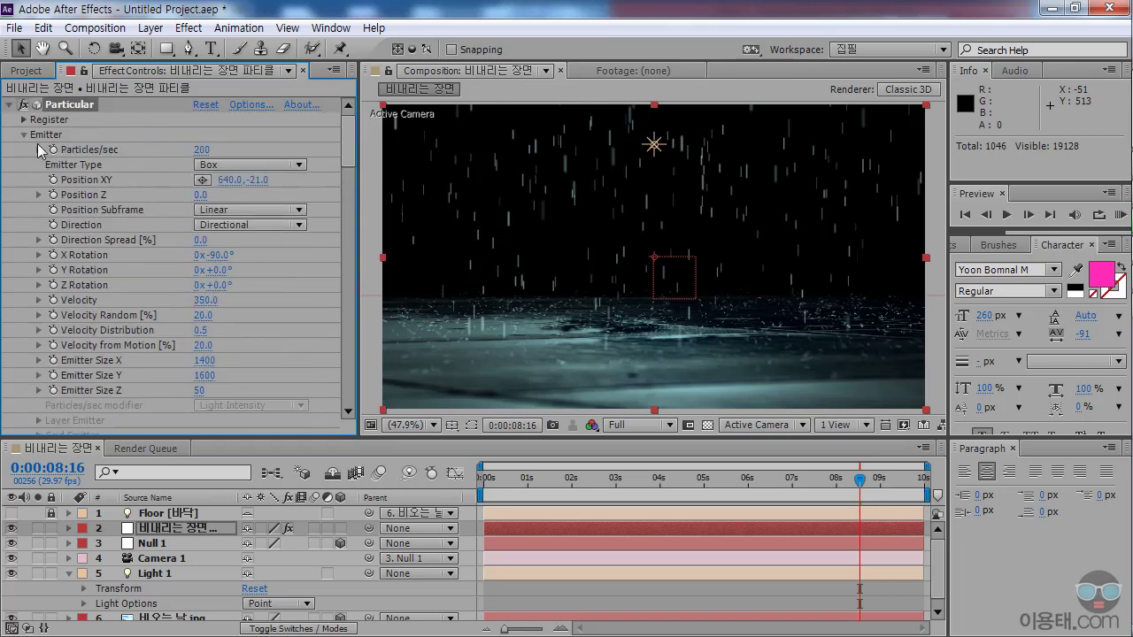
pyautogui.click(12, 107)
pyautogui.moveTo(258, 430); pyautogui.dragTo(258, 399)
pyautogui.click(512, 449)
pyautogui.moveTo(520, 454); pyautogui.dragTo(842, 458)
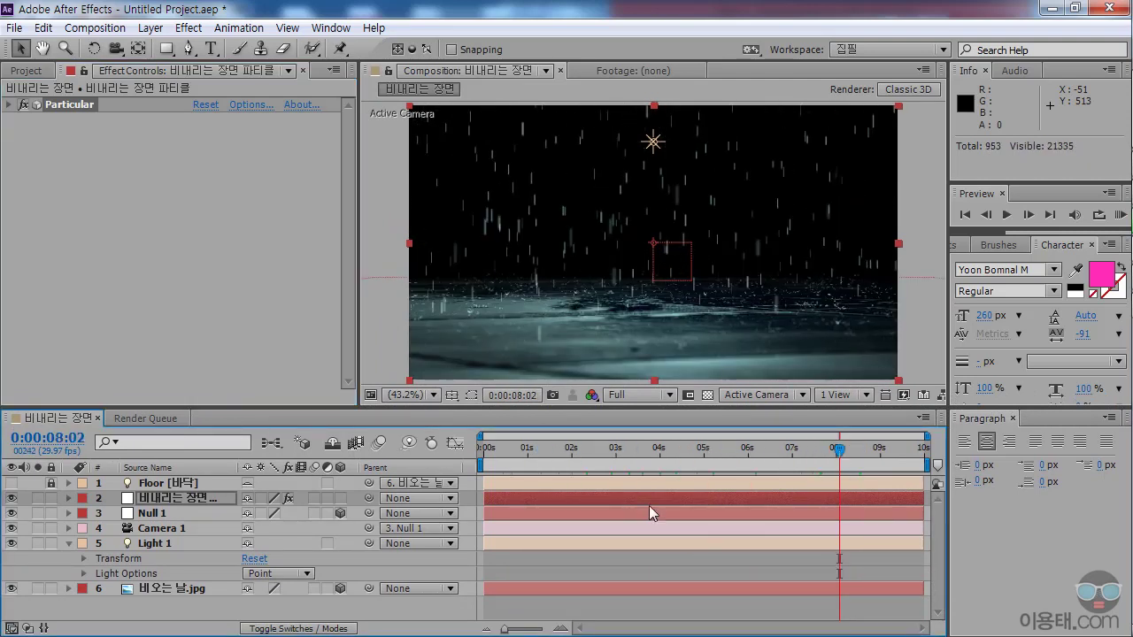